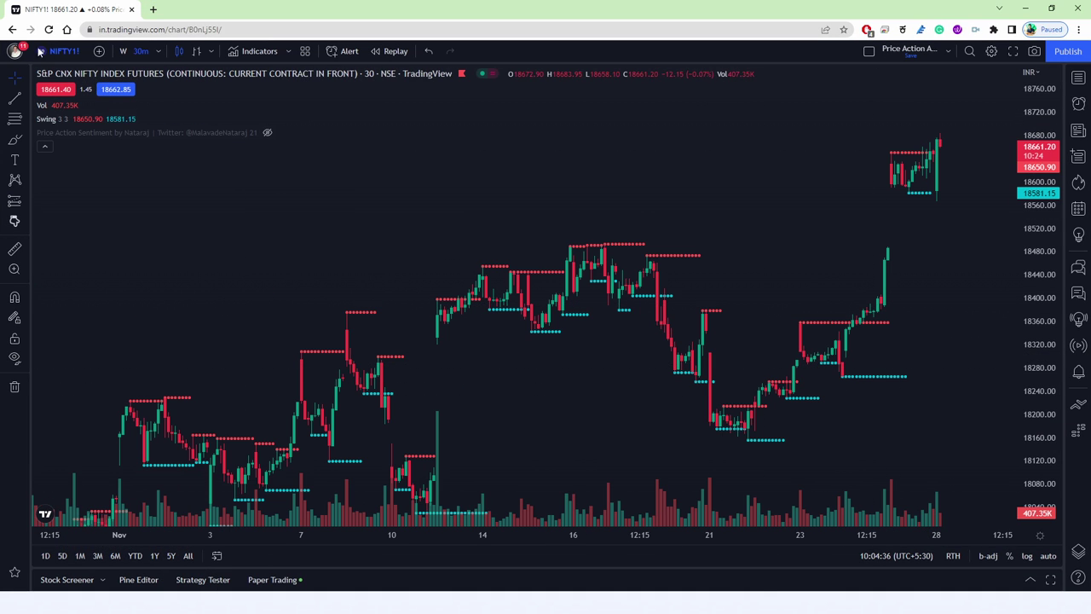
left_click(60, 51)
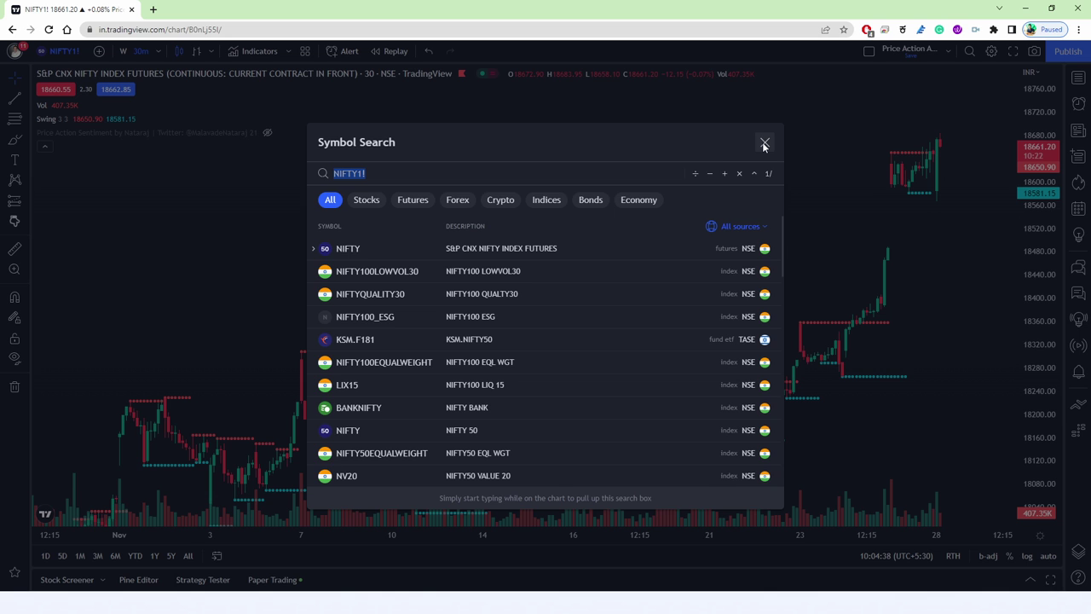
left_click(764, 142)
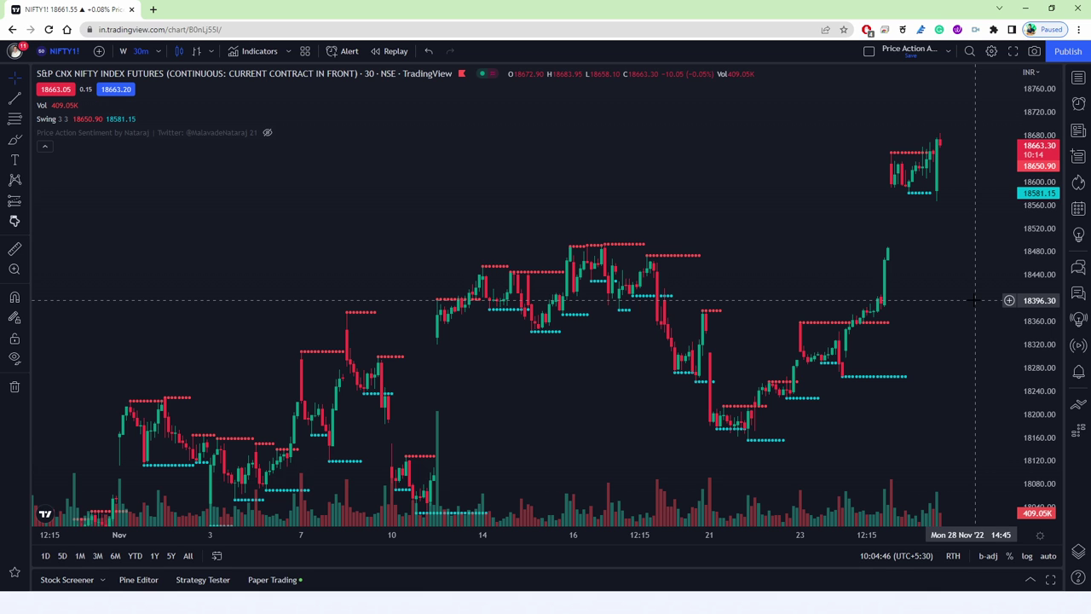
scroll(975, 300, "up", 2)
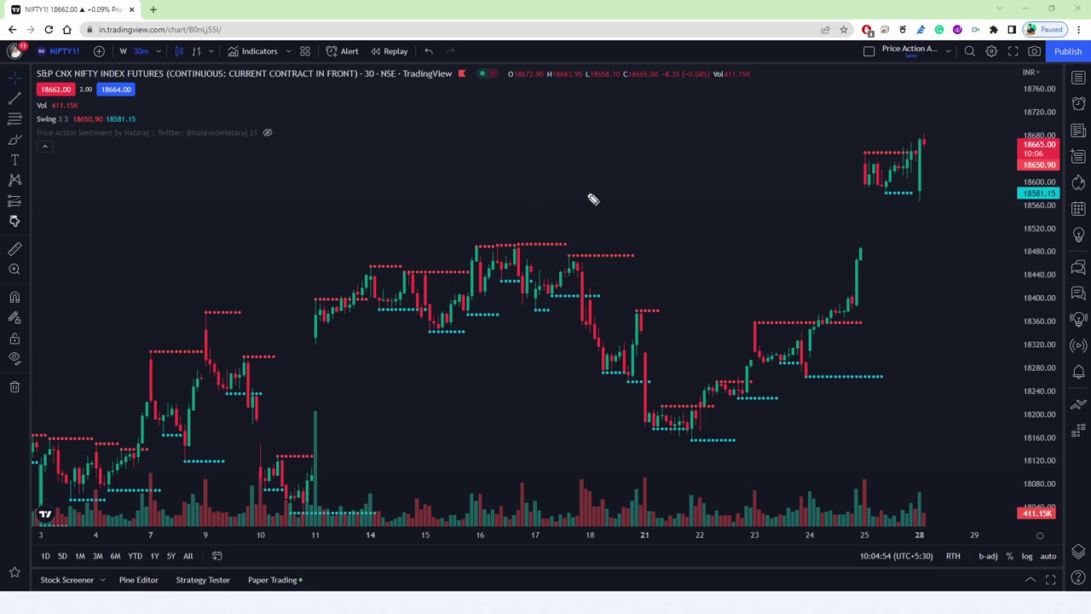
Handwrite the letters T, L and E in a column over the empty upper area of the NIFTY chart.
mouse_move(375, 100)
left_mouse_down()
mouse_move(373, 141)
mouse_move(397, 95)
left_mouse_up()
left_click_drag(364, 165, 383, 176)
mouse_move(368, 213)
left_mouse_down()
mouse_move(397, 235)
mouse_move(390, 223)
left_mouse_up()
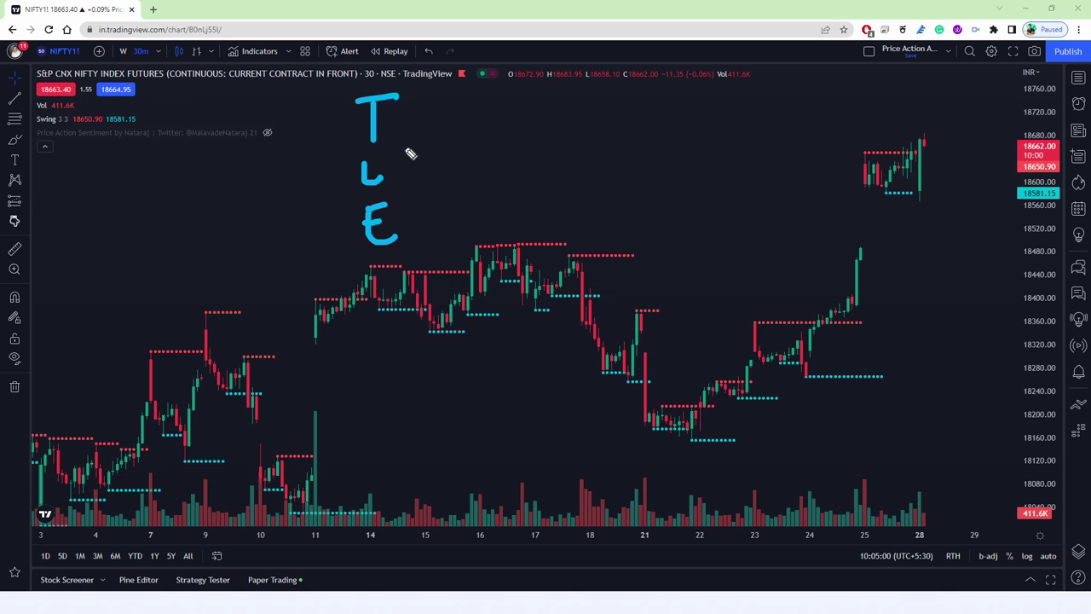
Handwrite "Trend" after a dash beside the T, add dashes beside the L and E, and underline the trend entry.
mouse_move(406, 118)
left_mouse_down()
mouse_move(452, 124)
mouse_move(474, 89)
mouse_move(470, 136)
mouse_move(494, 133)
mouse_move(518, 109)
mouse_move(552, 128)
left_mouse_up()
left_click_drag(558, 90, 556, 129)
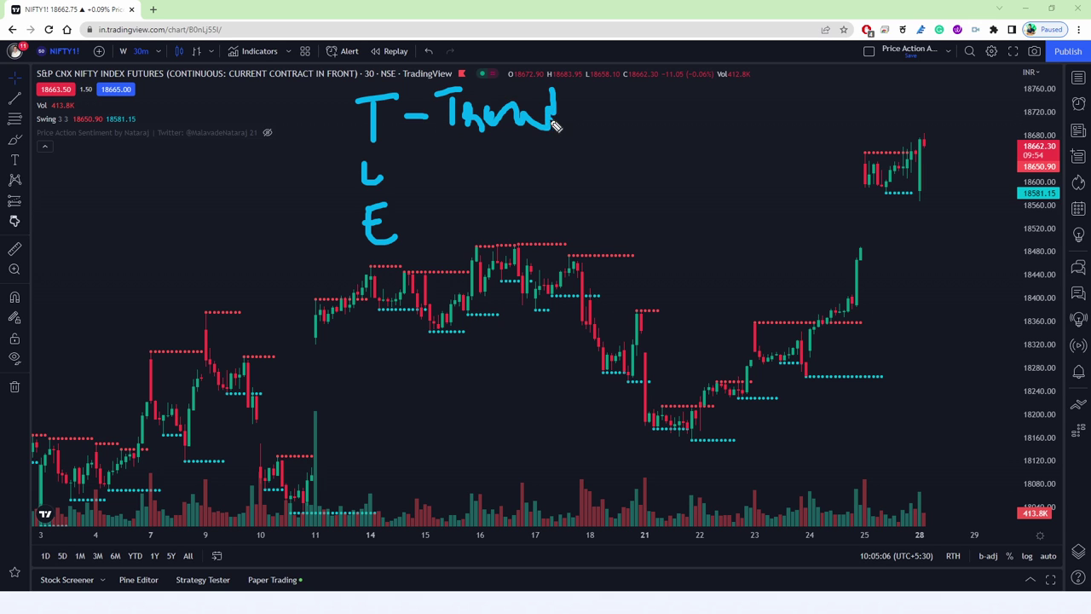
left_click_drag(401, 162, 417, 160)
left_click_drag(404, 223, 429, 223)
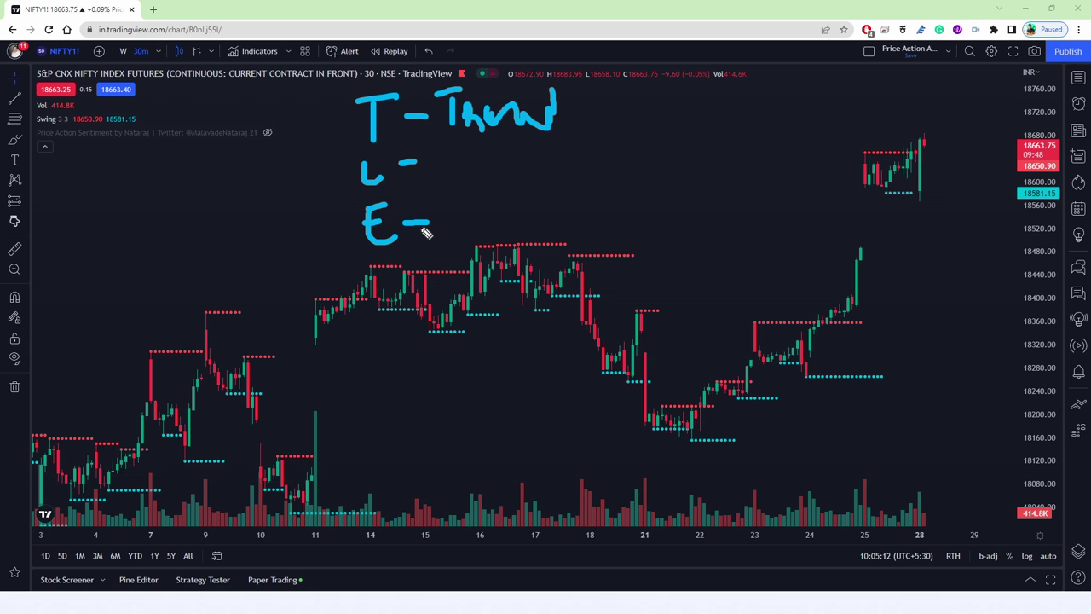
left_click_drag(391, 148, 488, 145)
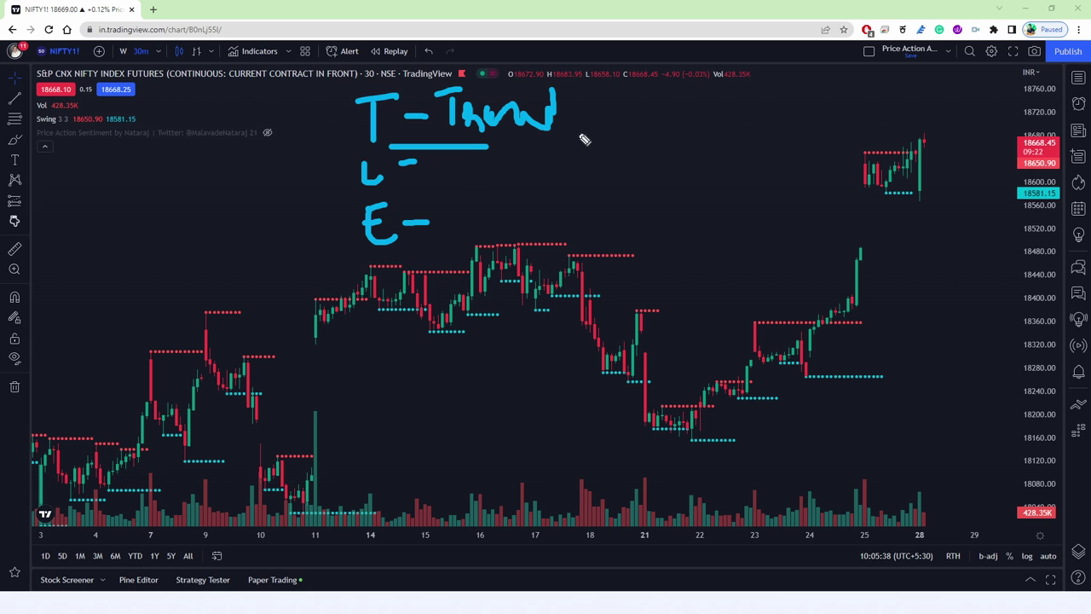
Sketch a rising zigzag with a curved upward arrow, and a falling zigzag beside it, to illustrate uptrend and downtrend.
mouse_move(605, 176)
left_mouse_down()
mouse_move(639, 152)
mouse_move(692, 142)
mouse_move(708, 100)
left_mouse_up()
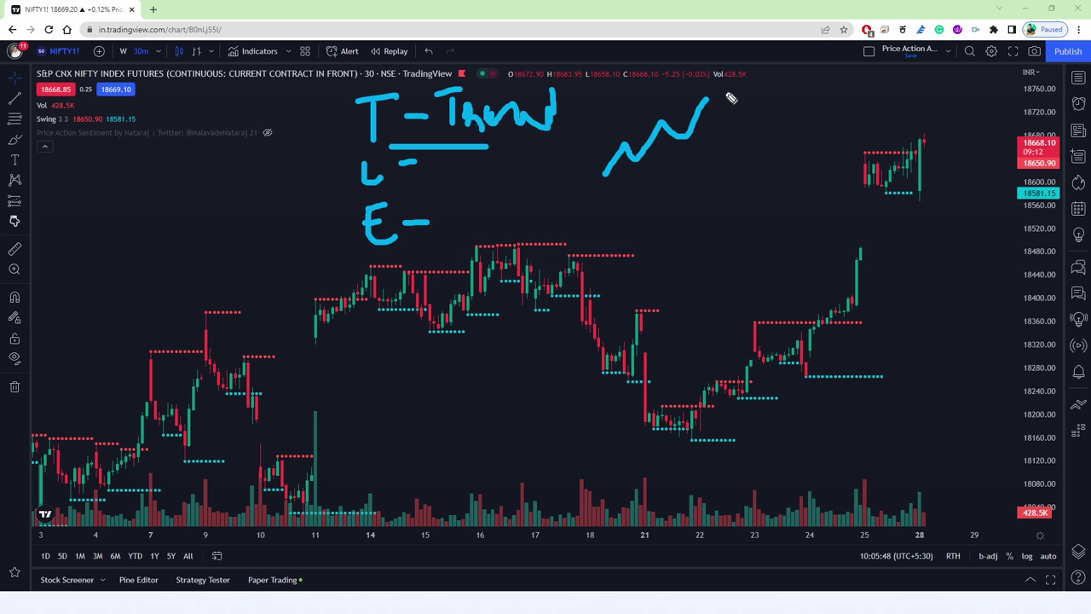
mouse_move(651, 201)
left_mouse_down()
mouse_move(714, 166)
mouse_move(718, 135)
left_mouse_up()
mouse_move(766, 88)
left_mouse_down()
mouse_move(769, 112)
mouse_move(836, 169)
left_mouse_up()
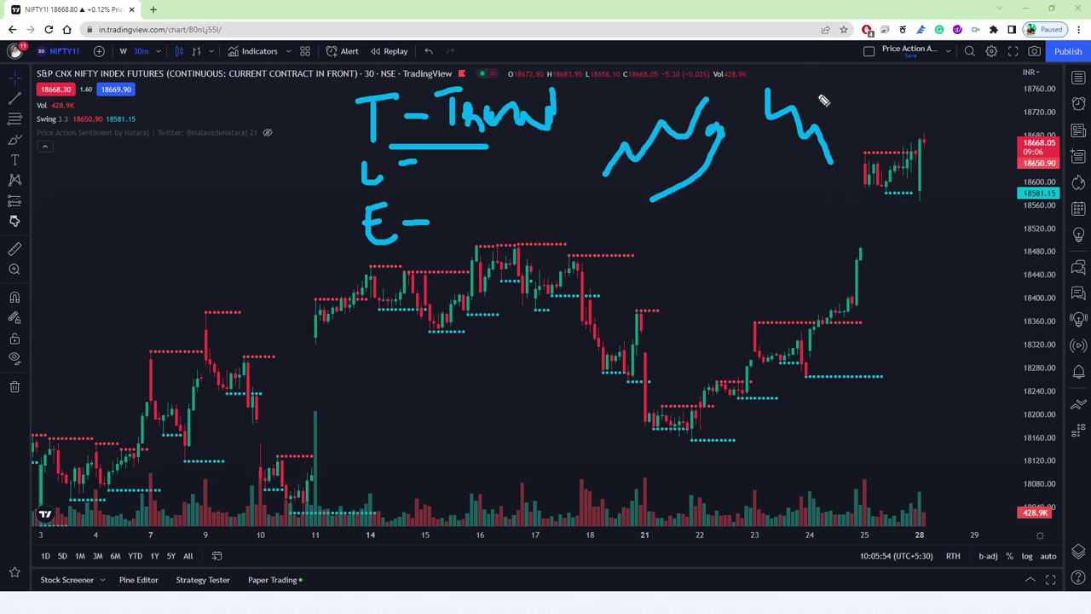
Sketch a sideways zigzag bounded by a horizontal line above and below, beneath the trend sketches.
mouse_move(698, 246)
left_mouse_down()
mouse_move(798, 237)
mouse_move(832, 248)
left_mouse_up()
left_click_drag(694, 203, 832, 194)
left_click_drag(709, 259, 863, 256)
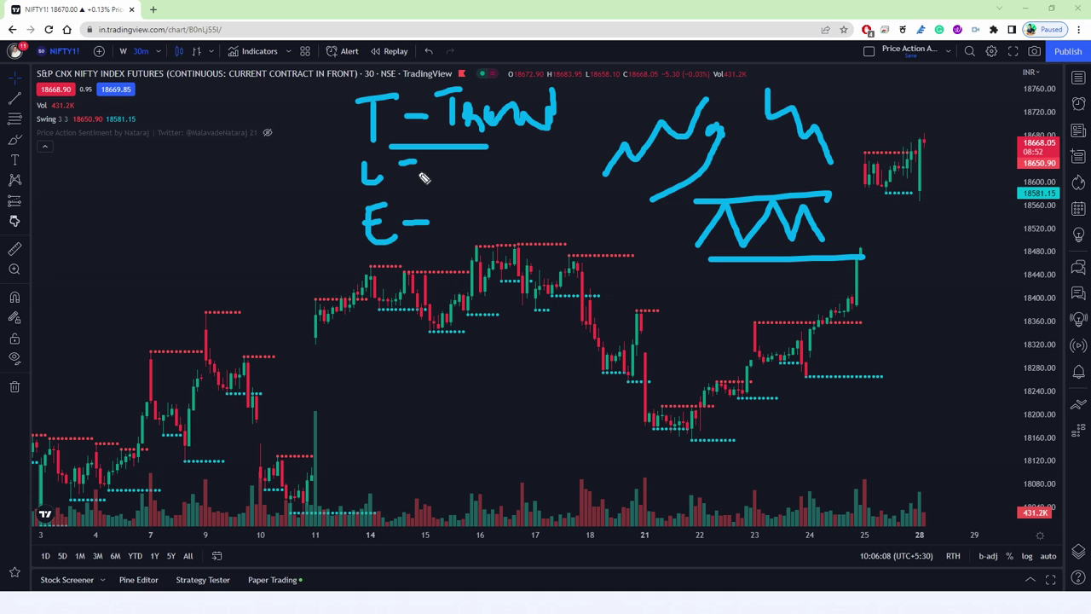
Lengthen the dashes beside L and E and the underline beneath "Trend", and clear all the handwritten annotations.
left_click_drag(404, 163, 435, 167)
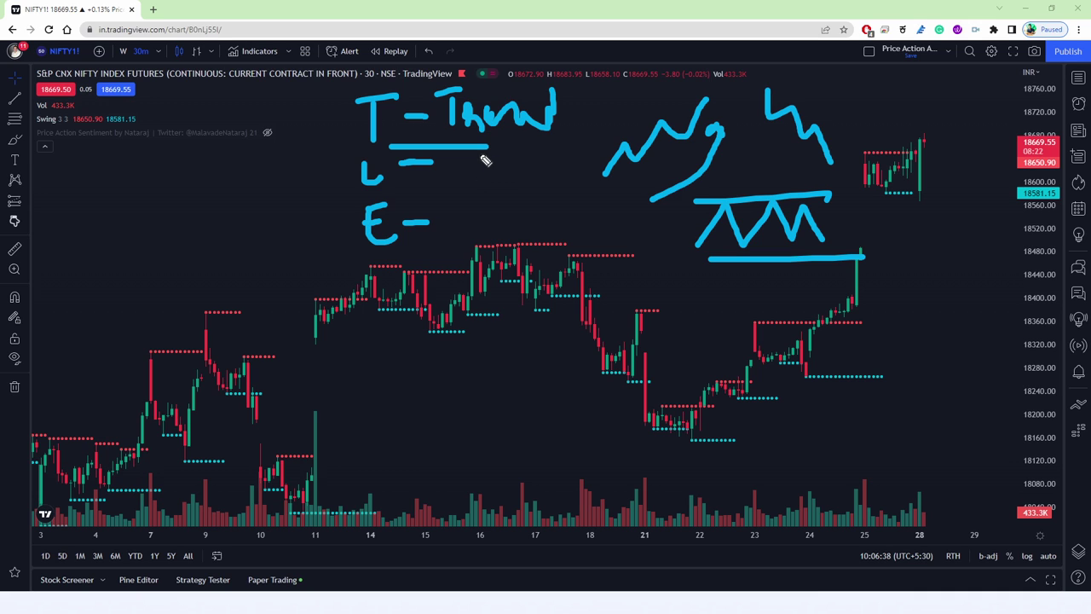
left_click_drag(480, 146, 534, 146)
left_click_drag(419, 224, 438, 224)
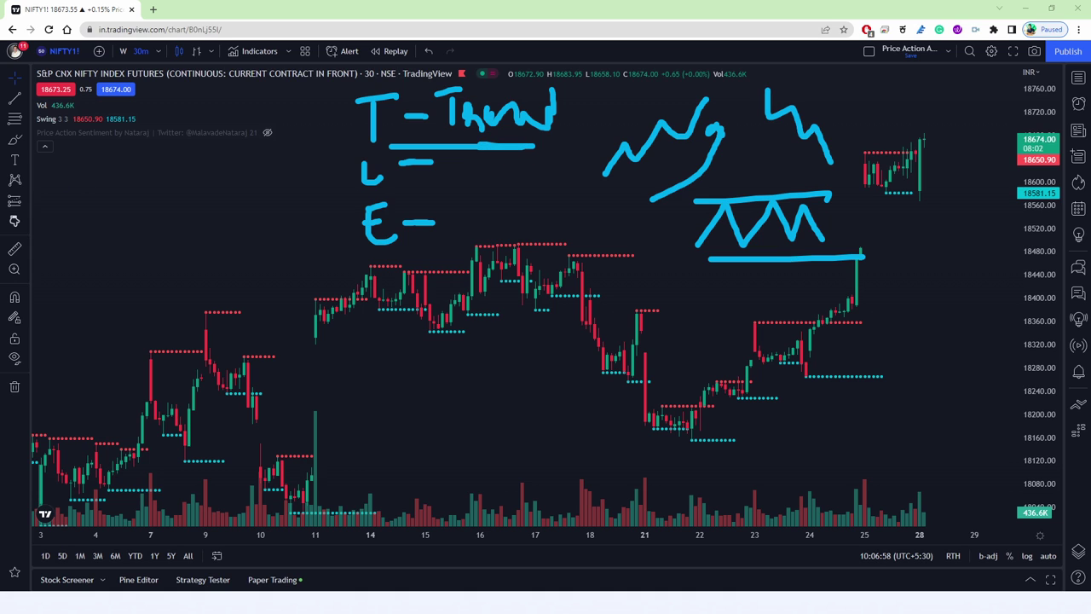
key("e")
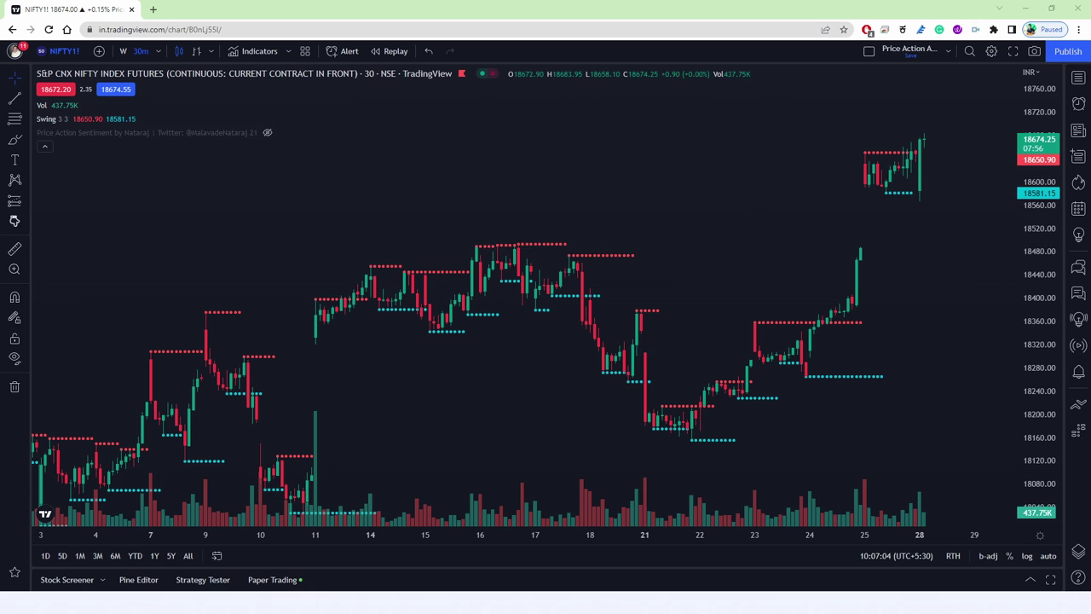
Draw a curved upward arrow and trace the rising swings from 21 to 28 November on the NIFTY chart, and erase the drawings.
mouse_move(704, 452)
left_mouse_down()
mouse_move(887, 361)
mouse_move(952, 169)
mouse_move(940, 175)
mouse_move(969, 186)
left_mouse_up()
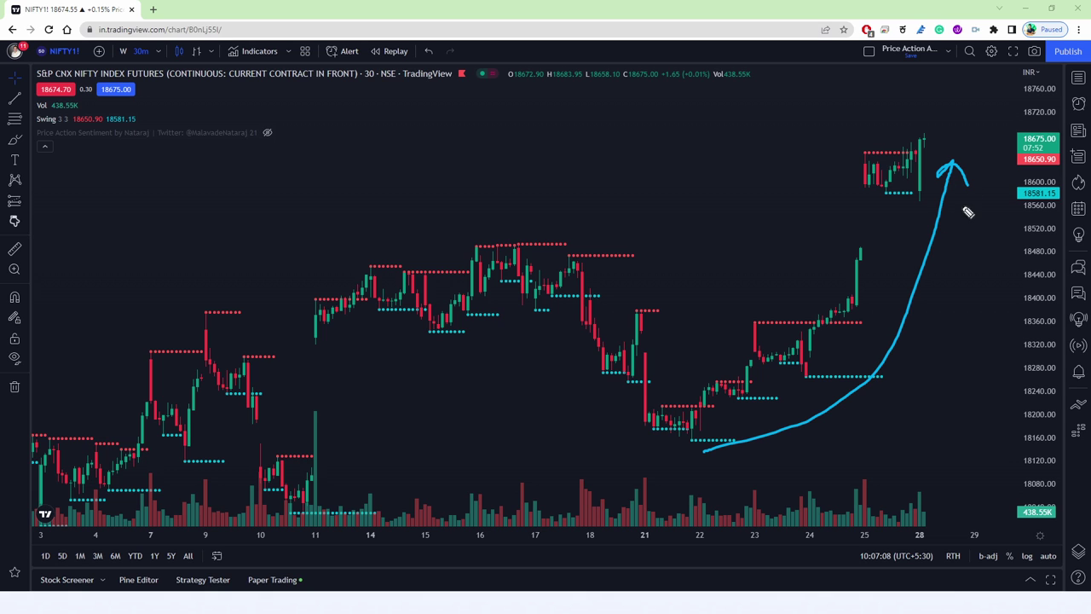
mouse_move(695, 427)
left_mouse_down()
mouse_move(742, 397)
mouse_move(780, 330)
mouse_move(852, 298)
mouse_move(882, 164)
mouse_move(897, 175)
mouse_move(903, 150)
left_mouse_up()
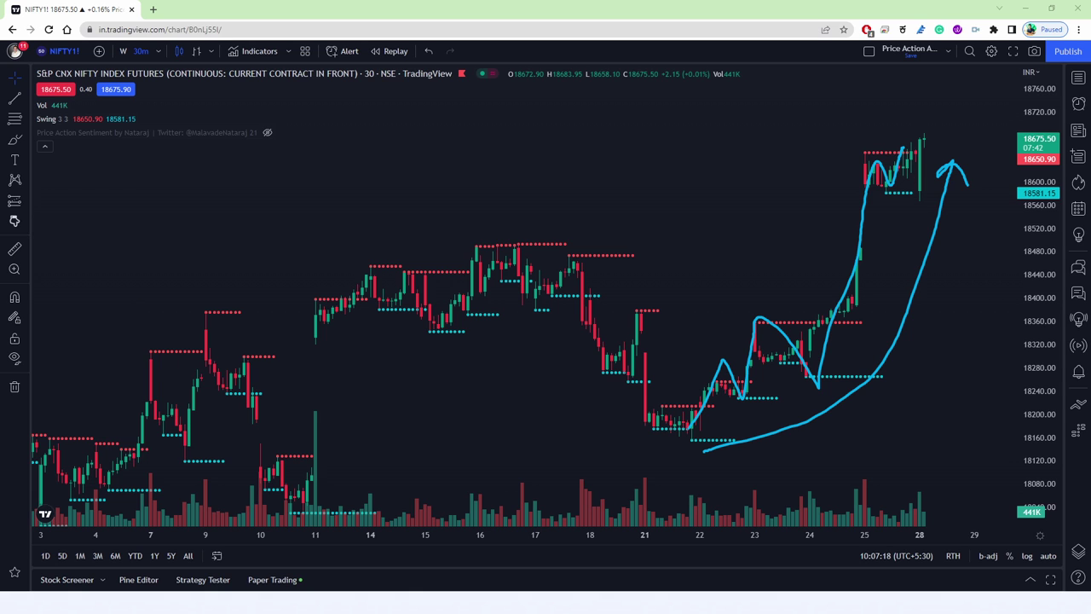
key("ctrl+alt+h")
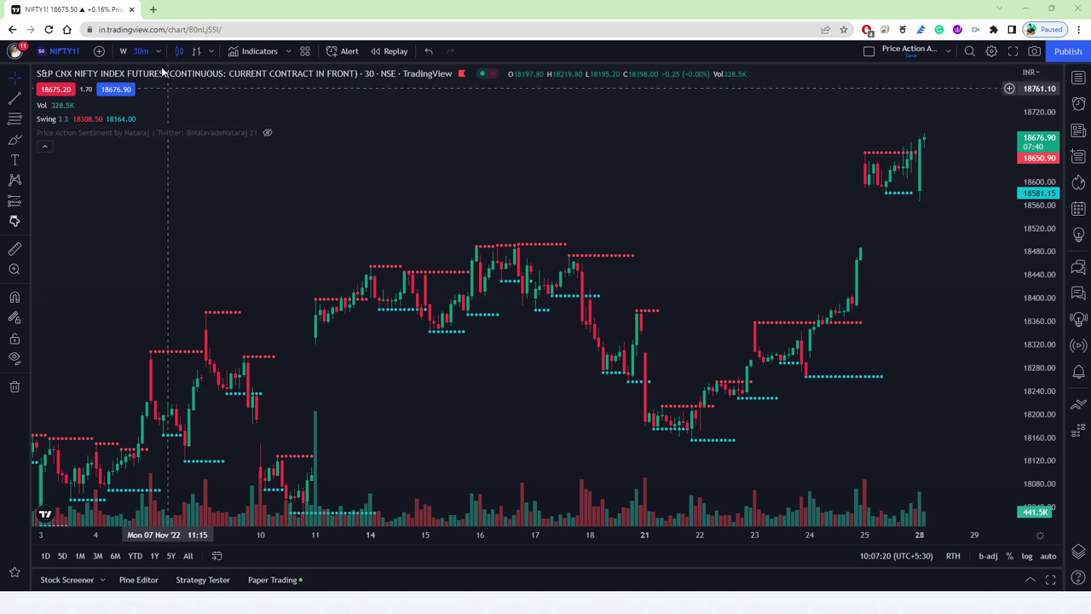
Draw a long upward arrow under the NIFTY rally from early October to 28 November, underline its start, and undo both strokes.
scroll(395, 349, "up", 3)
scroll(394, 349, "down", 5)
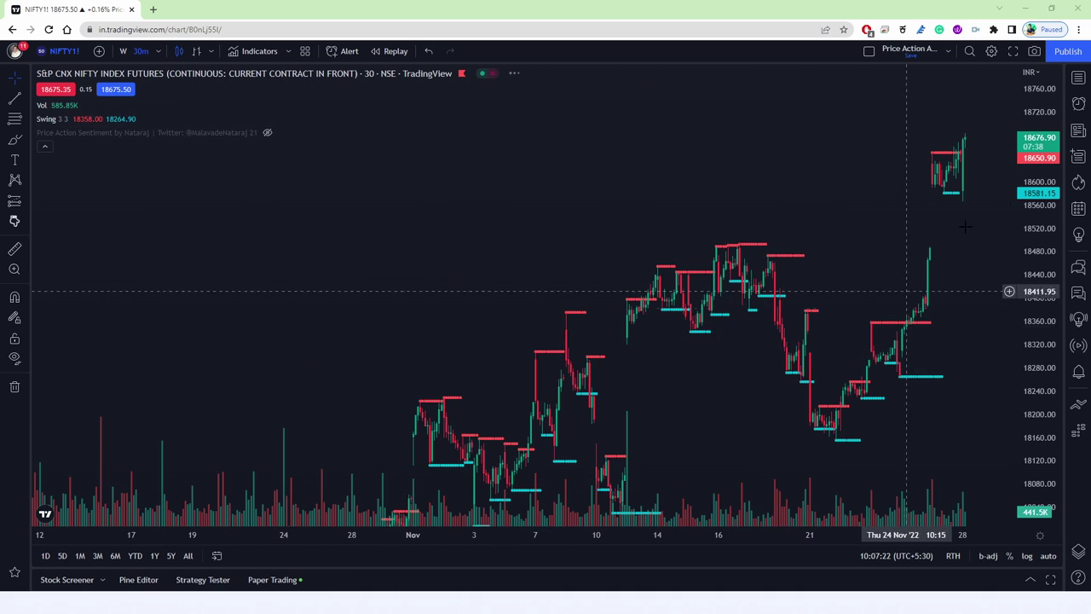
scroll(780, 349, "down", 4)
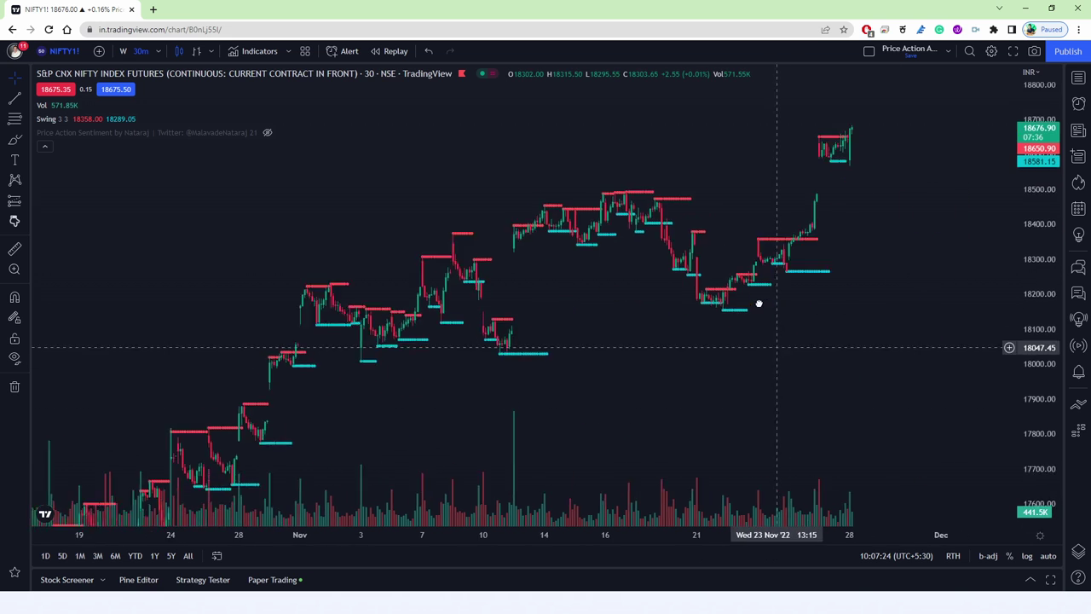
mouse_move(1044, 341)
left_mouse_down()
mouse_move(1048, 447)
mouse_move(1046, 341)
left_mouse_up()
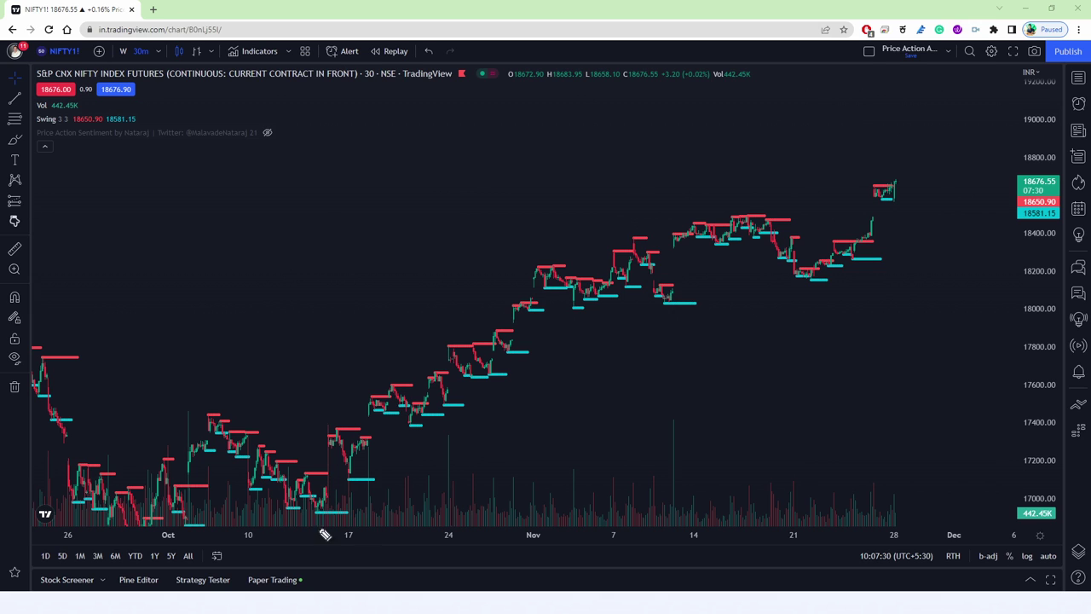
mouse_move(210, 520)
left_mouse_down()
mouse_move(407, 487)
mouse_move(784, 350)
mouse_move(925, 212)
mouse_move(904, 213)
mouse_move(922, 231)
left_mouse_up()
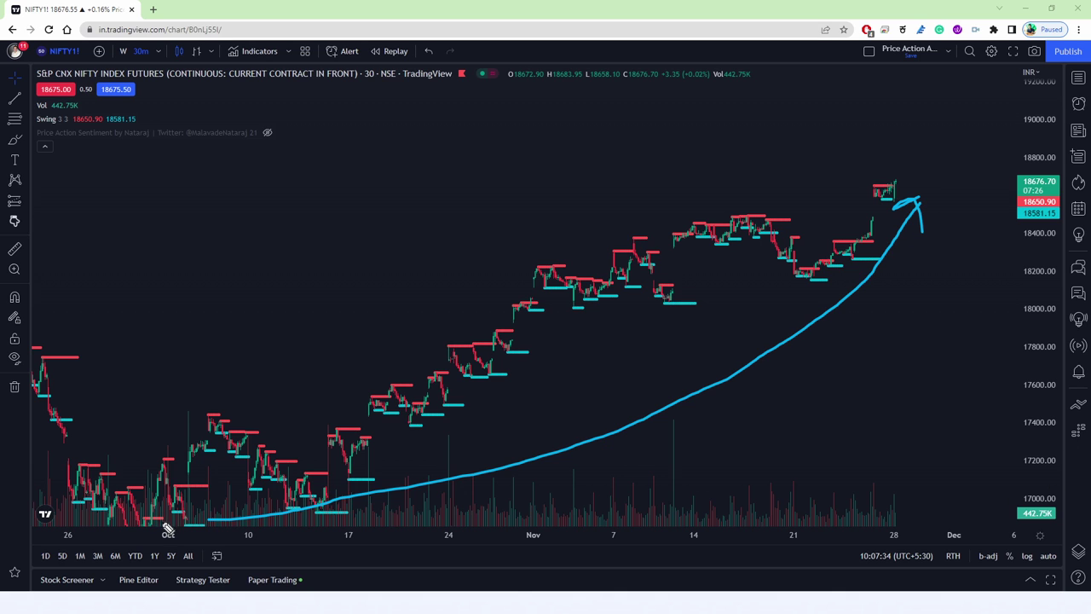
left_click_drag(158, 518, 305, 526)
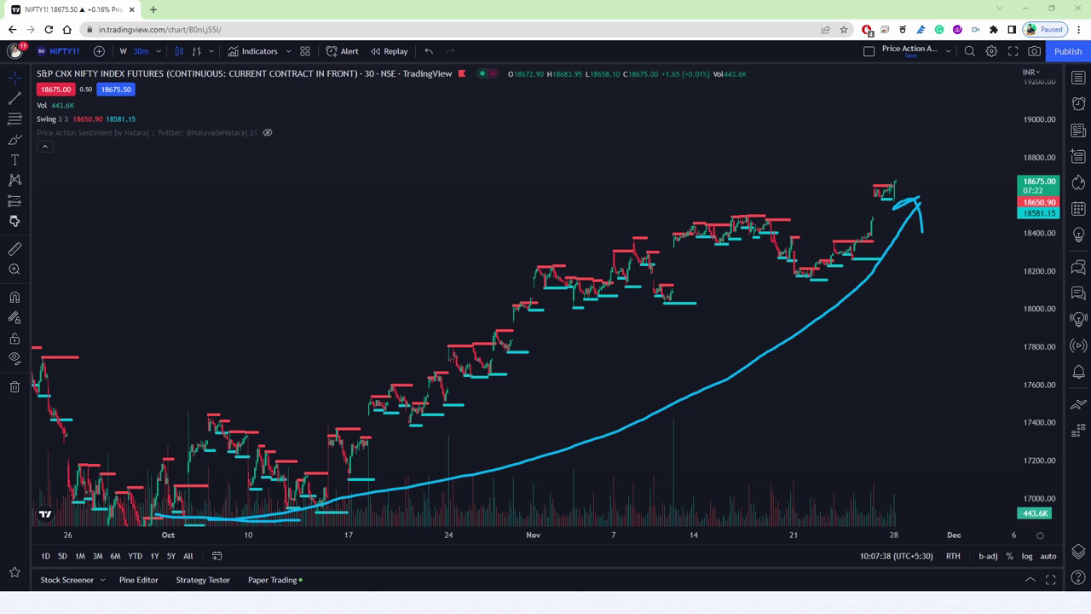
key("ctrl+z")
key("ctrl+z")
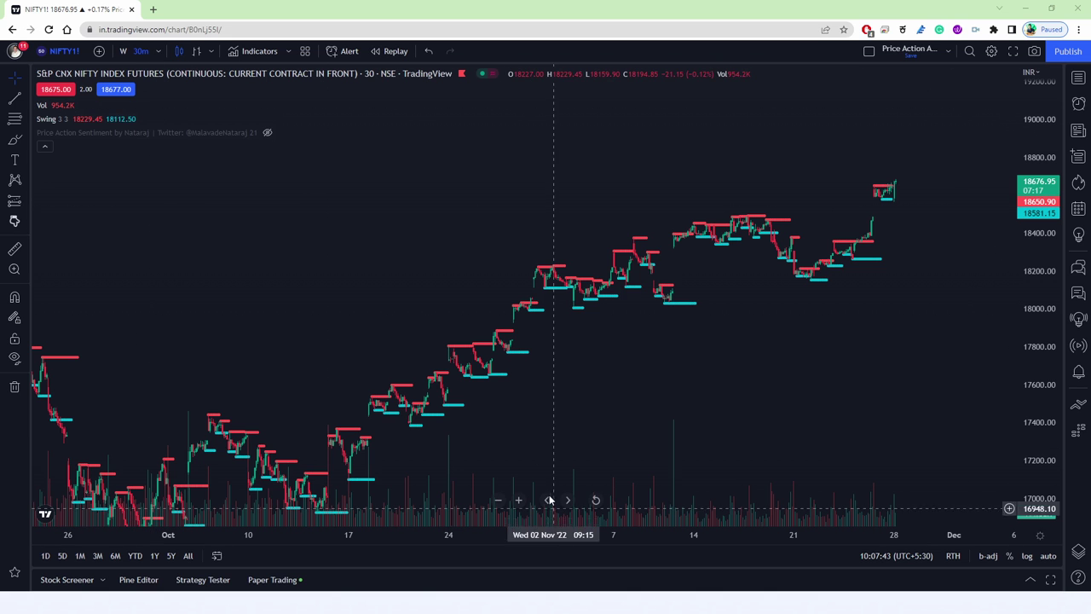
Reset the NIFTY chart view to the latest 30-minute candles.
left_click(596, 501)
scroll(852, 388, "up", 2)
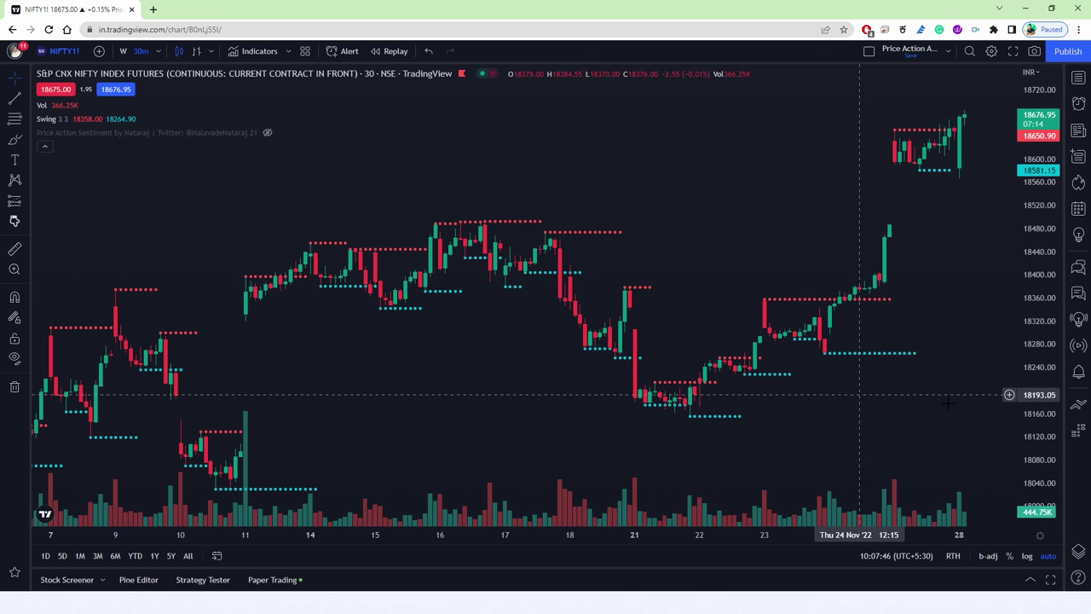
scroll(937, 375, "up", 1)
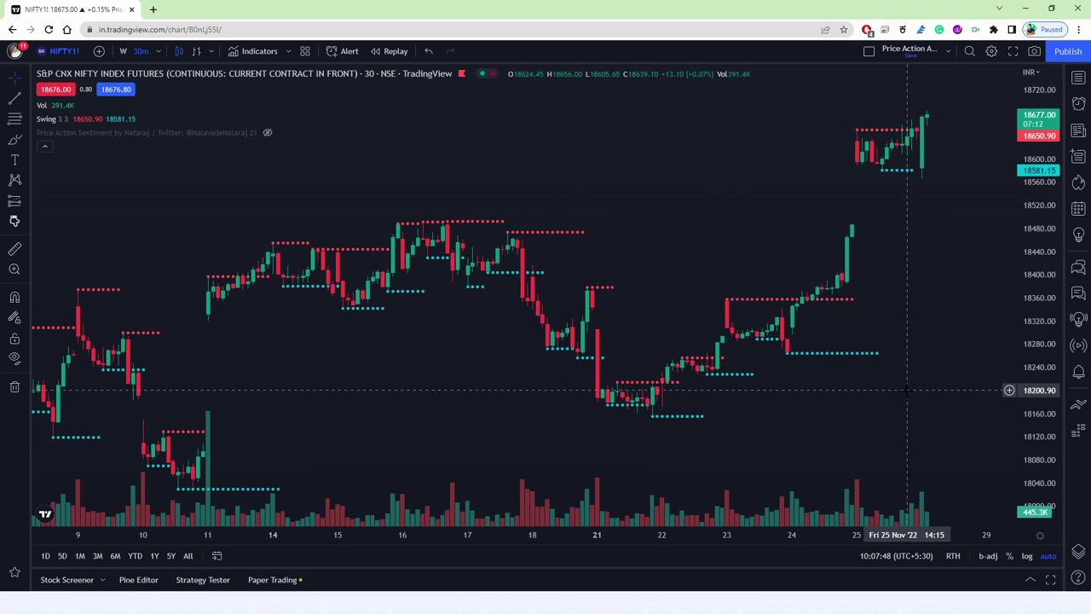
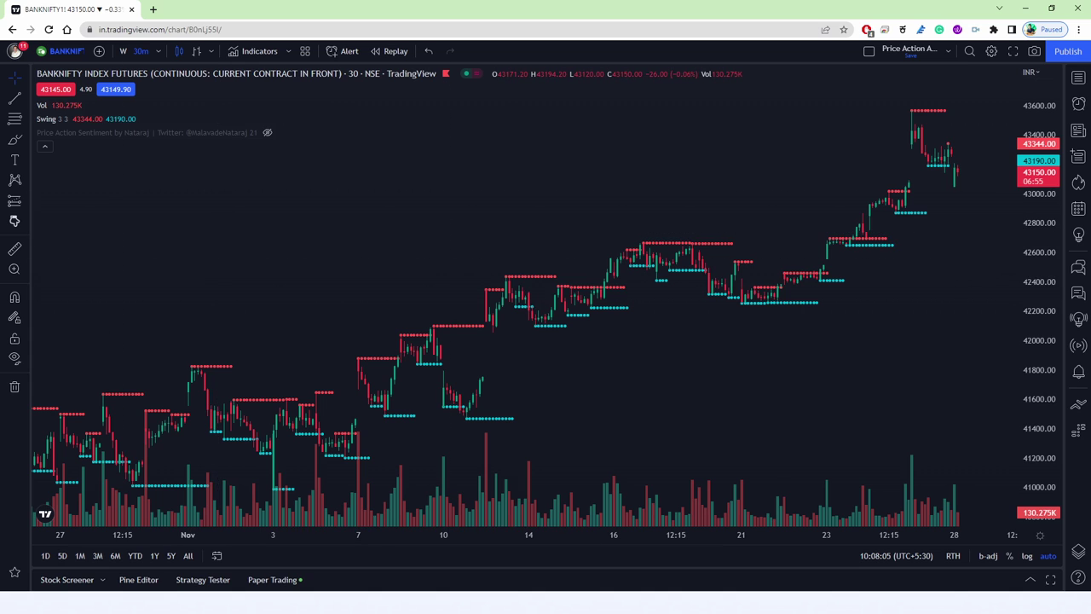
Draw upward arrows and a near-horizontal line under the BANKNIFTY rally, trace its rising swings up to 25 November, and clear the drawings.
left_click_drag(370, 474, 959, 261)
left_click_drag(989, 208, 1031, 215)
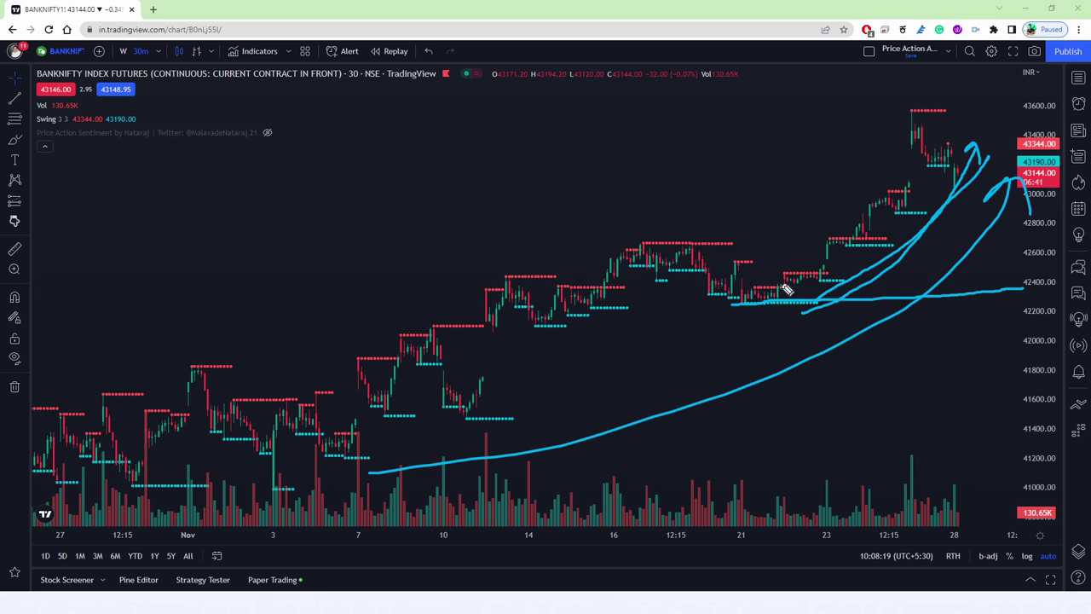
left_click_drag(834, 234, 881, 210)
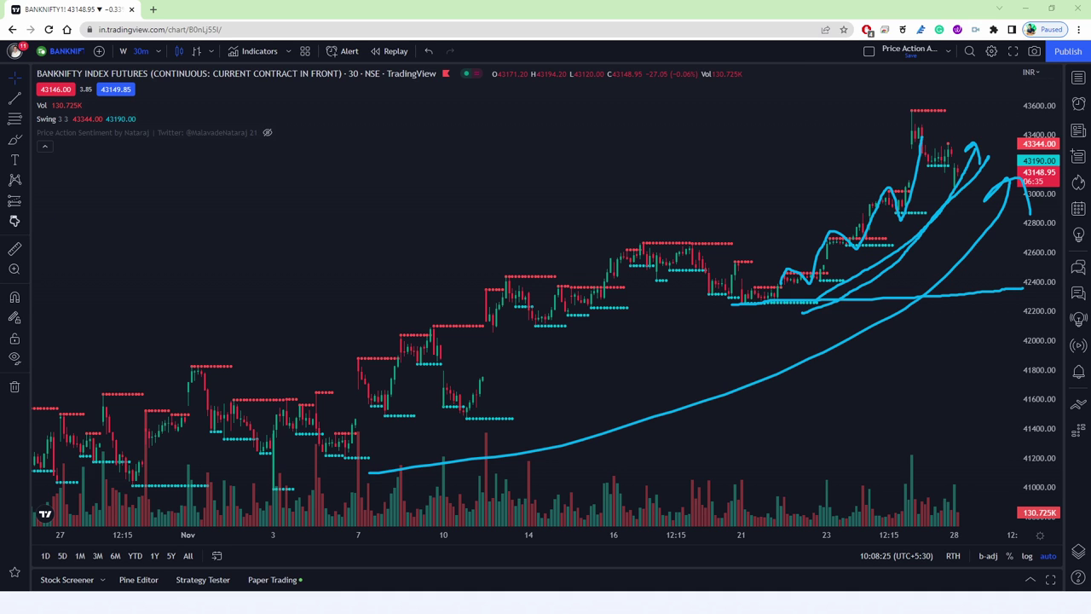
key("ctrl+alt+h")
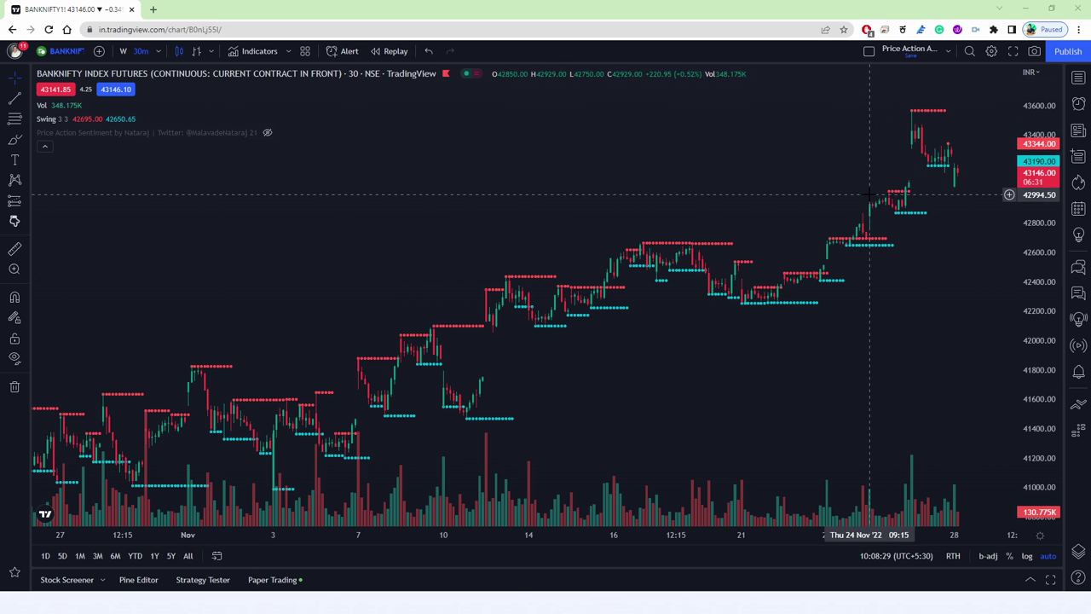
Place a horizontal line at about 43570.20 on the 25 November swing high of the BANKNIFTY chart.
scroll(859, 192, "up", 5)
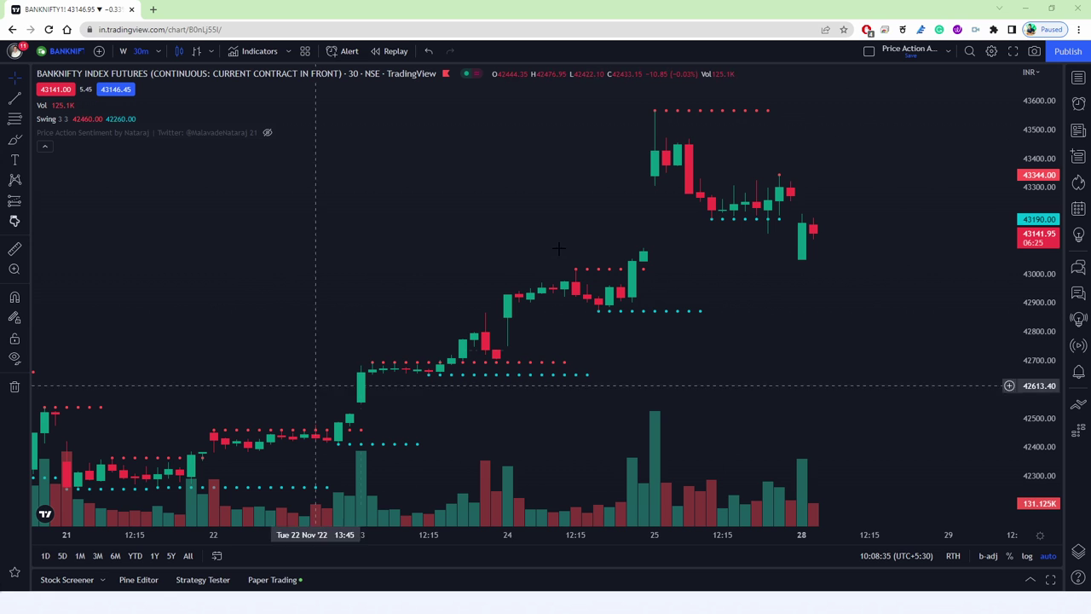
scroll(875, 364, "down", 4)
scroll(895, 324, "down", 4)
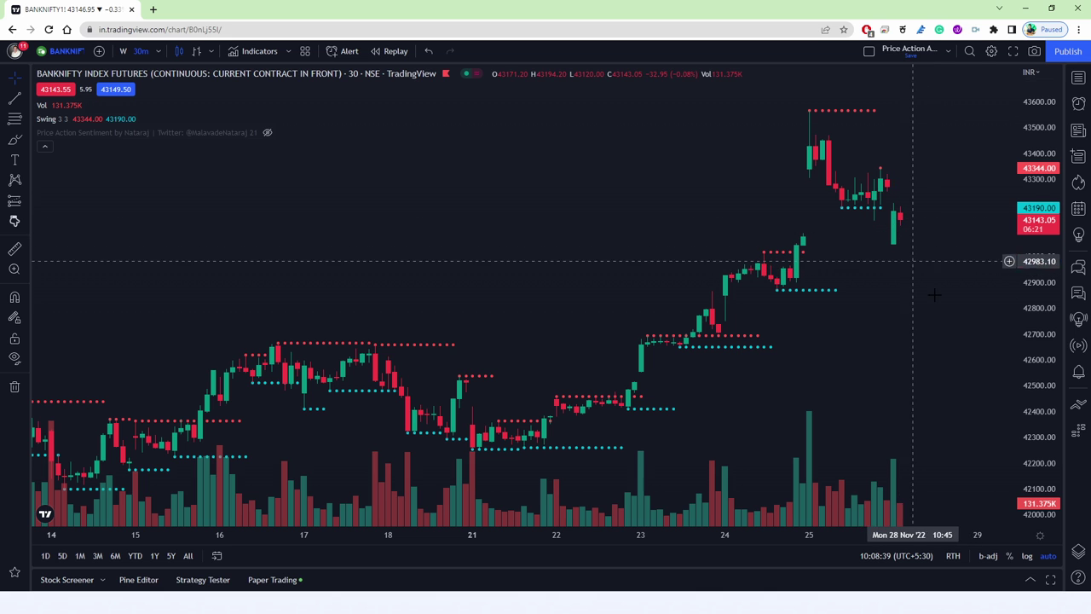
left_click_drag(915, 326, 833, 268)
scroll(833, 299, "down", 2)
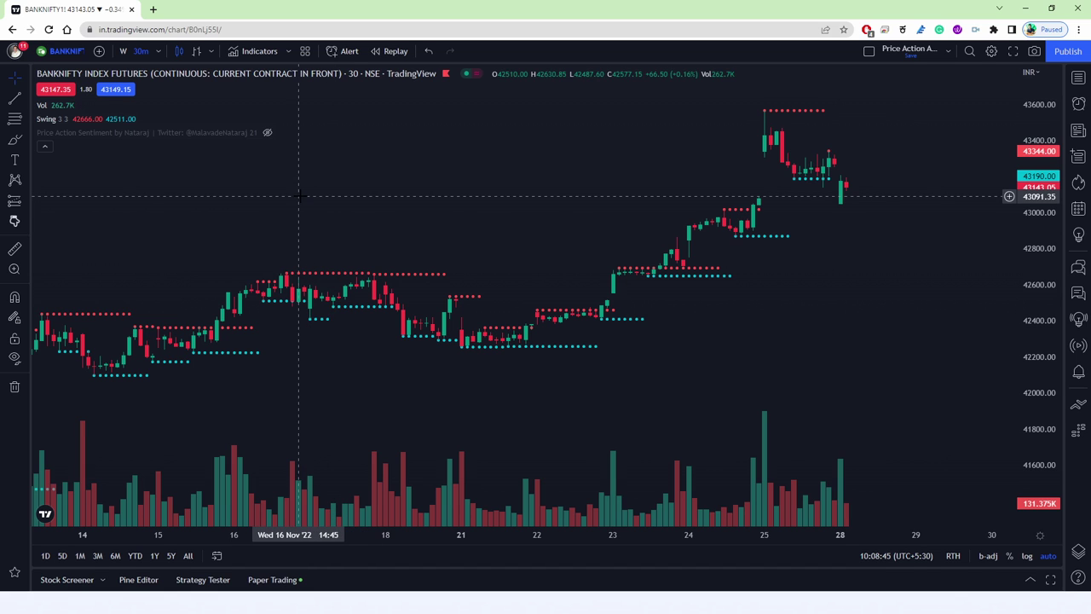
left_click(26, 96)
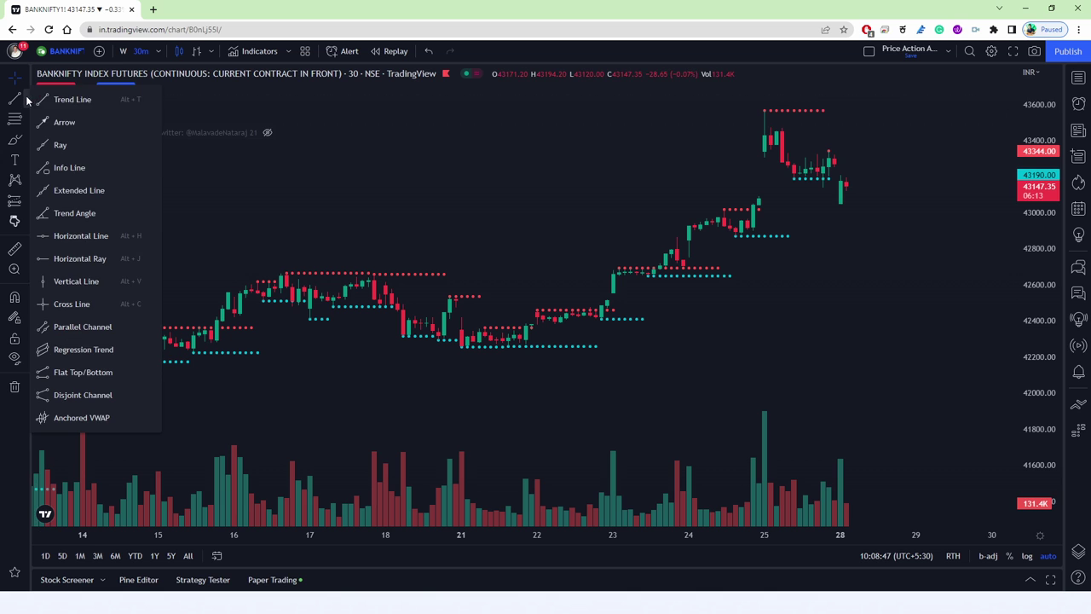
left_click(75, 240)
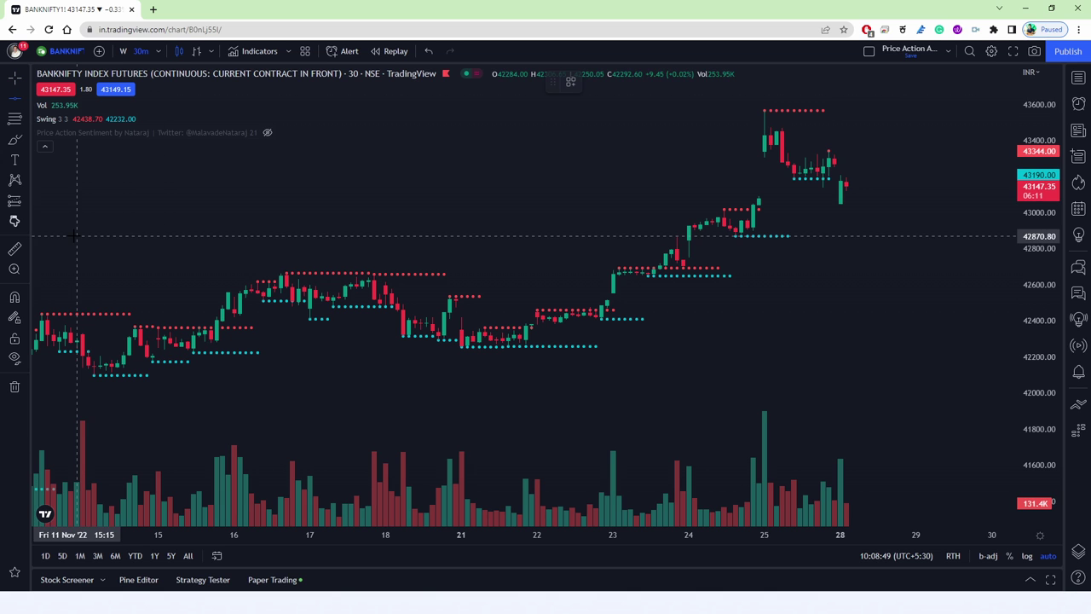
left_click(788, 110)
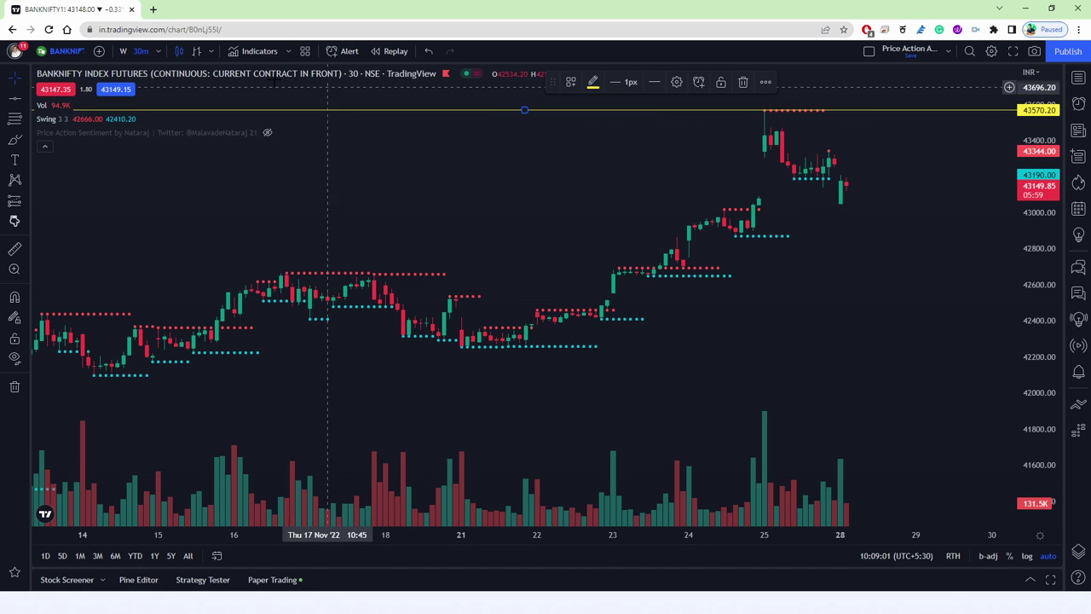
left_click(514, 153)
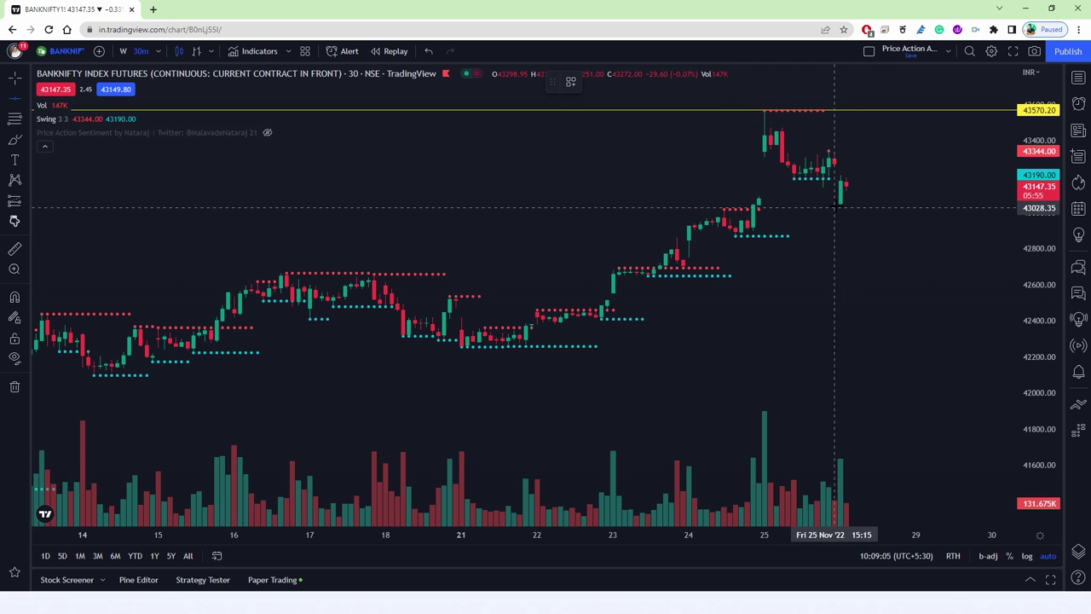
Place horizontal lines on the BANKNIFTY chart at 43047.25 on the 28 November low and 42691.25 near the 24 November dip.
key("alt+h")
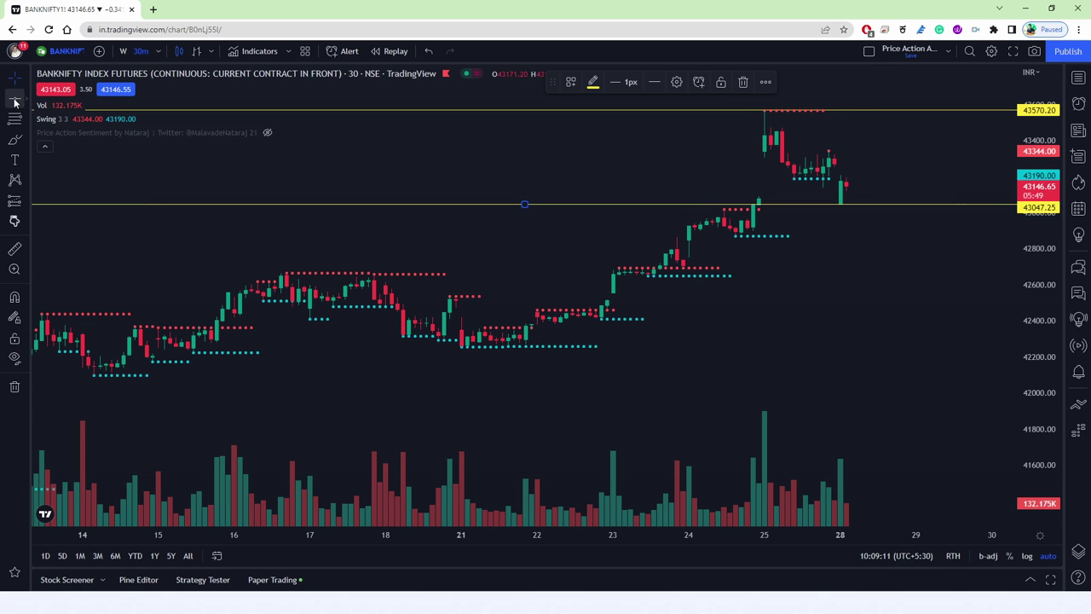
left_click(743, 247)
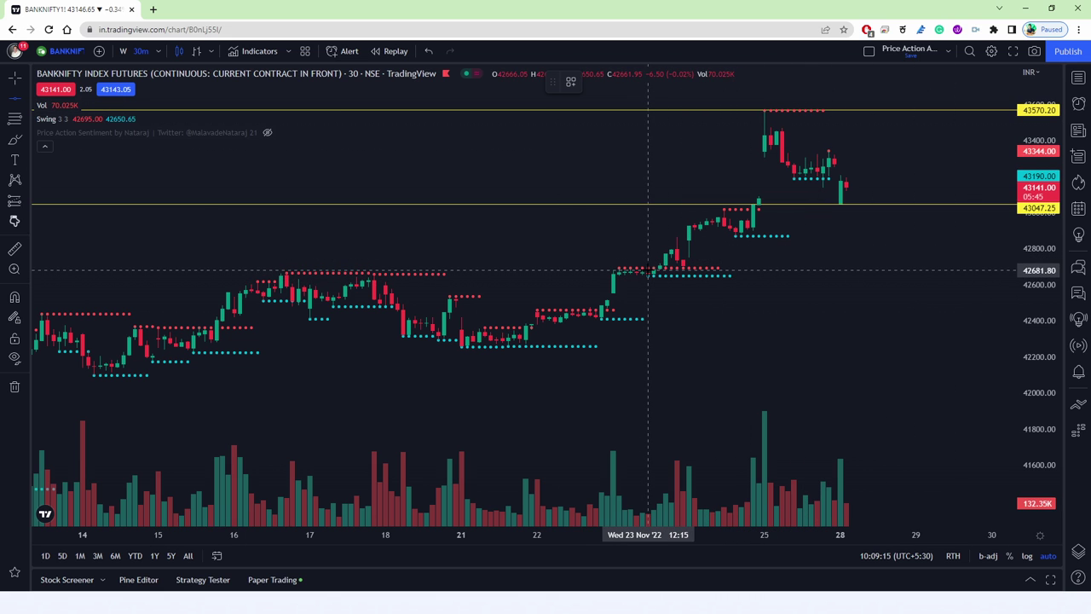
key("alt+h")
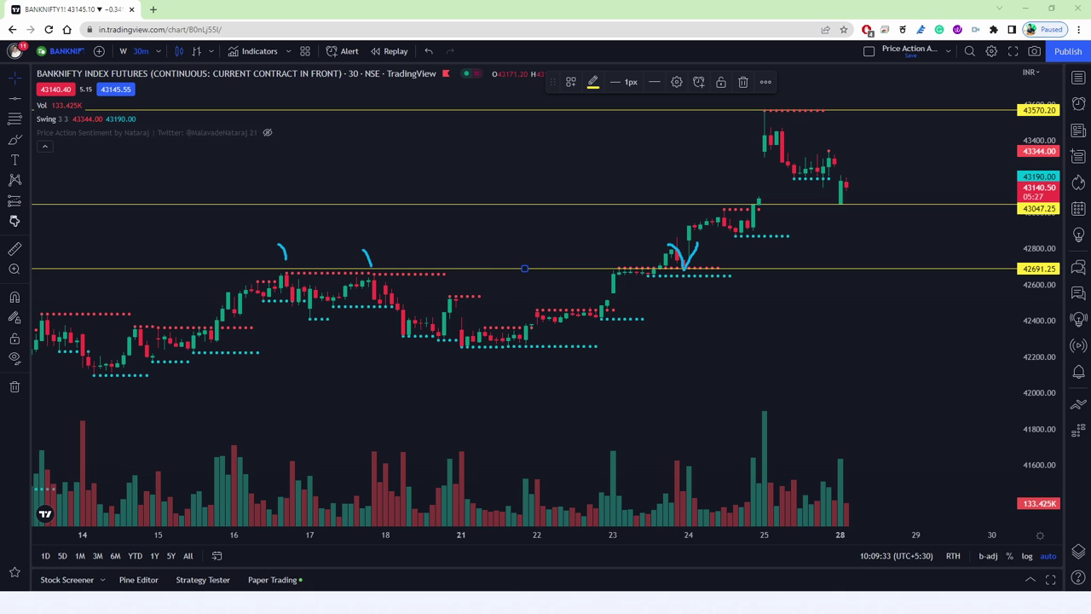
Examine the longer-term BANKNIFTY trend on the 30-minute chart and on the 1-day interval.
scroll(759, 418, "down", 5)
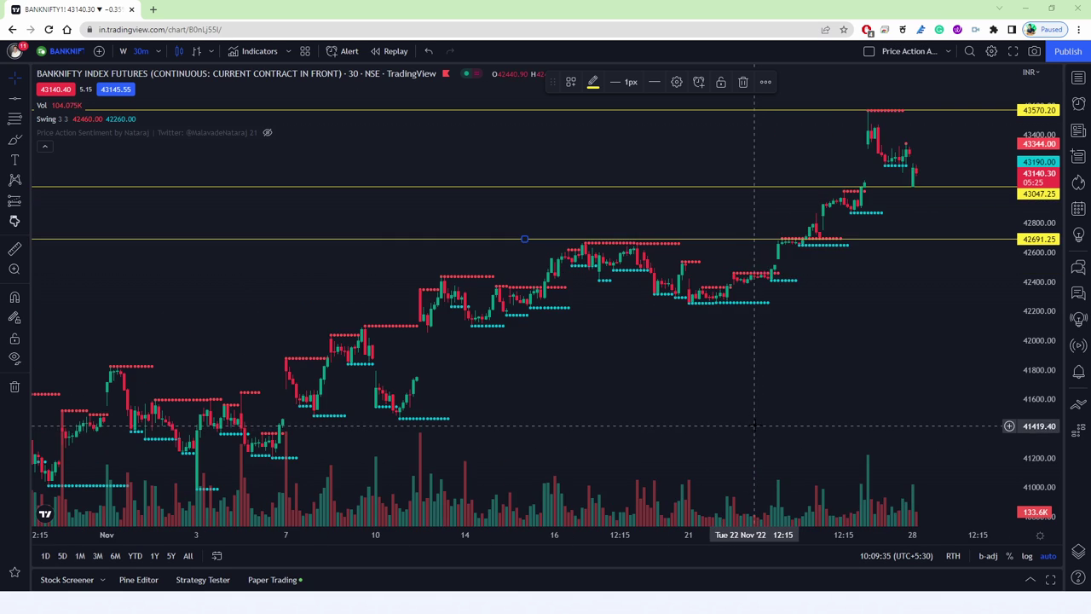
scroll(759, 418, "down", 5)
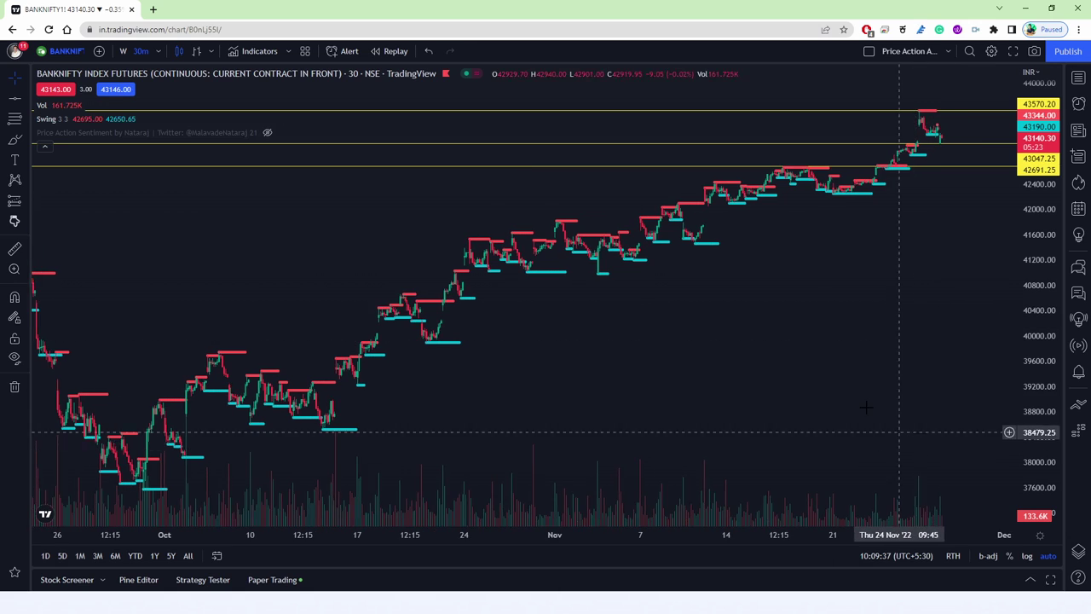
scroll(662, 358, "up", 3)
scroll(661, 358, "down", 6)
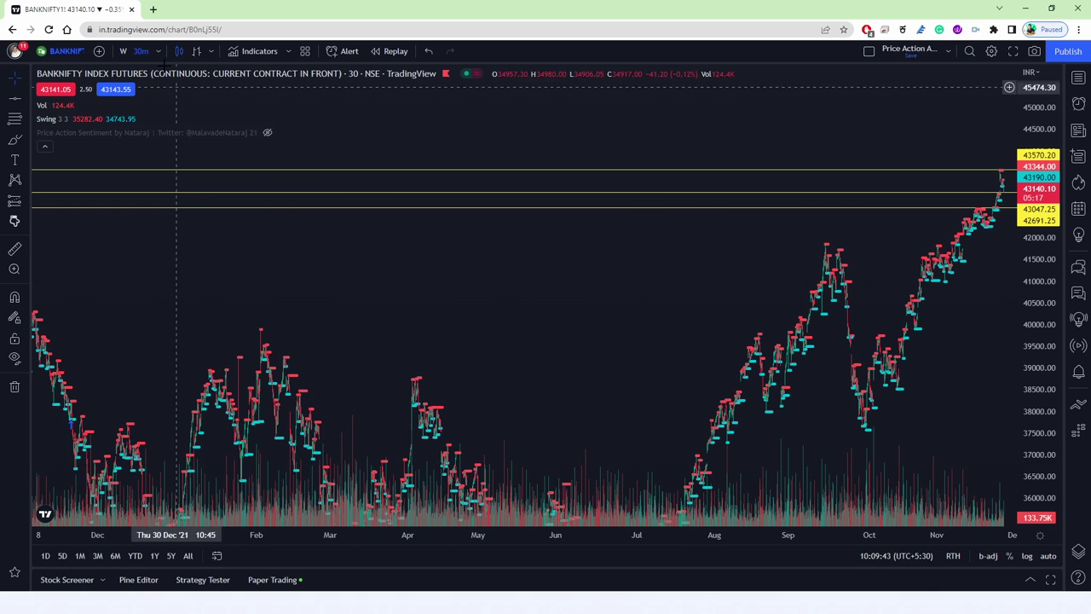
left_click(156, 51)
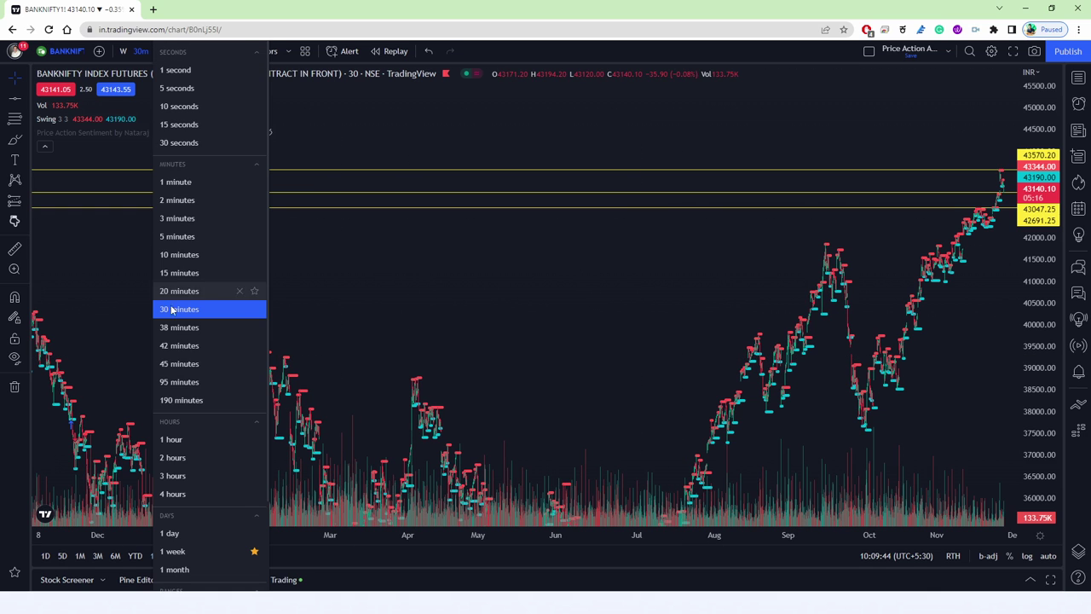
left_click(176, 532)
scroll(806, 338, "up", 4)
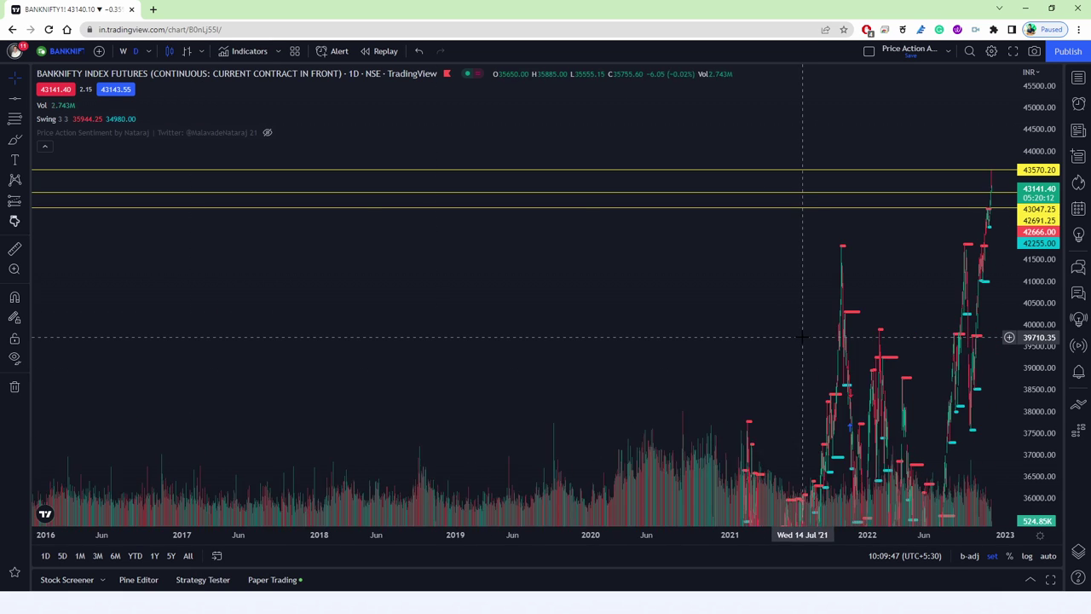
scroll(806, 338, "up", 5)
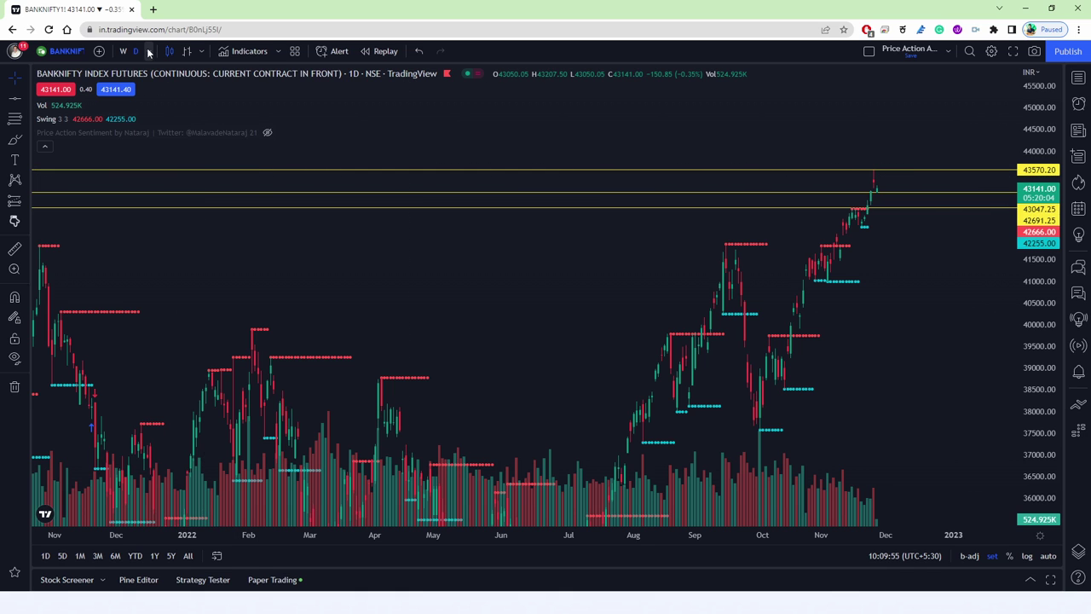
Check the BANKNIFTY chart on the 15-minute interval and return it to 30 minutes.
left_click(149, 52)
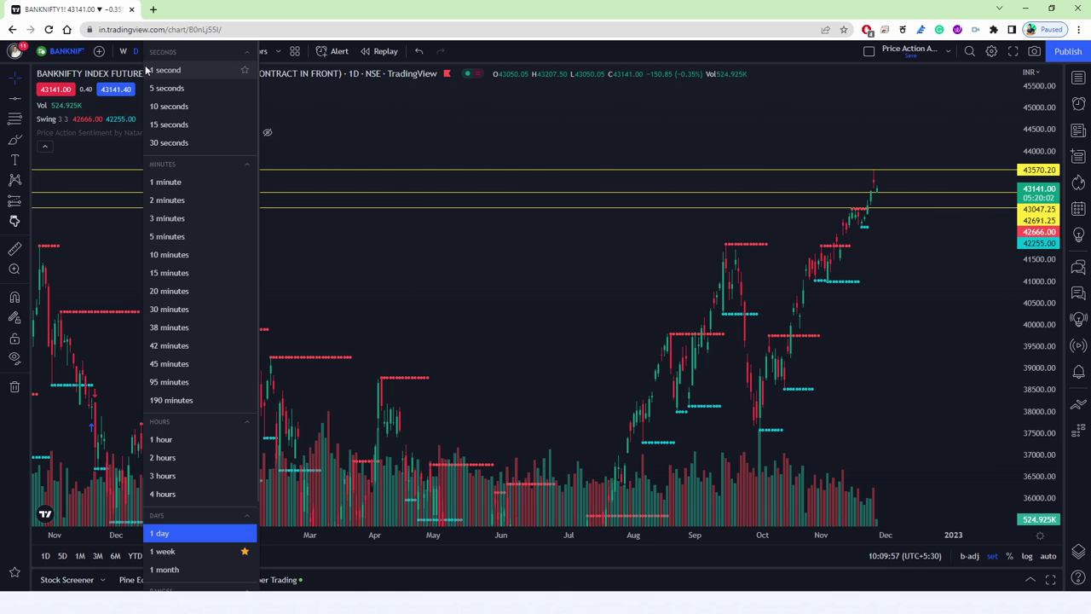
left_click(183, 273)
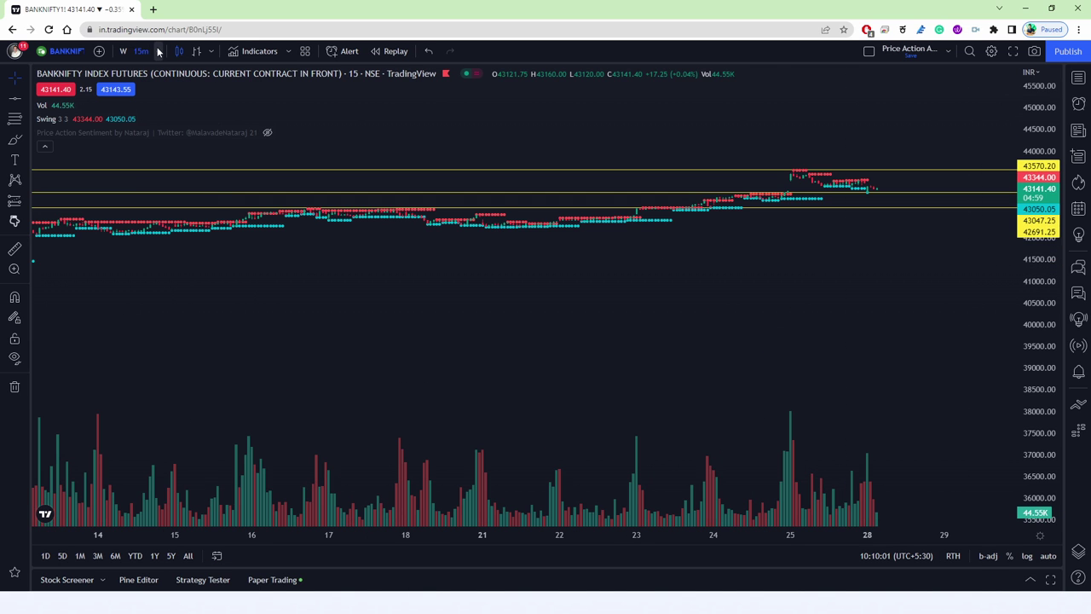
left_click(159, 53)
left_click(186, 309)
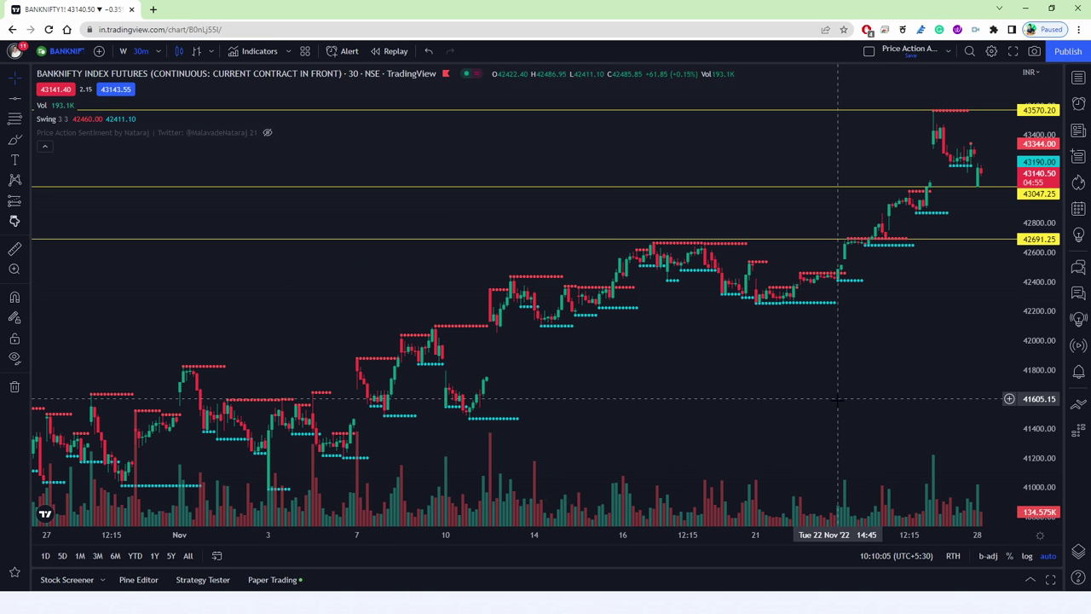
Switch the chart to the S&P CNX NIFTY INDEX FUTURES symbol on NSE.
left_click(75, 51)
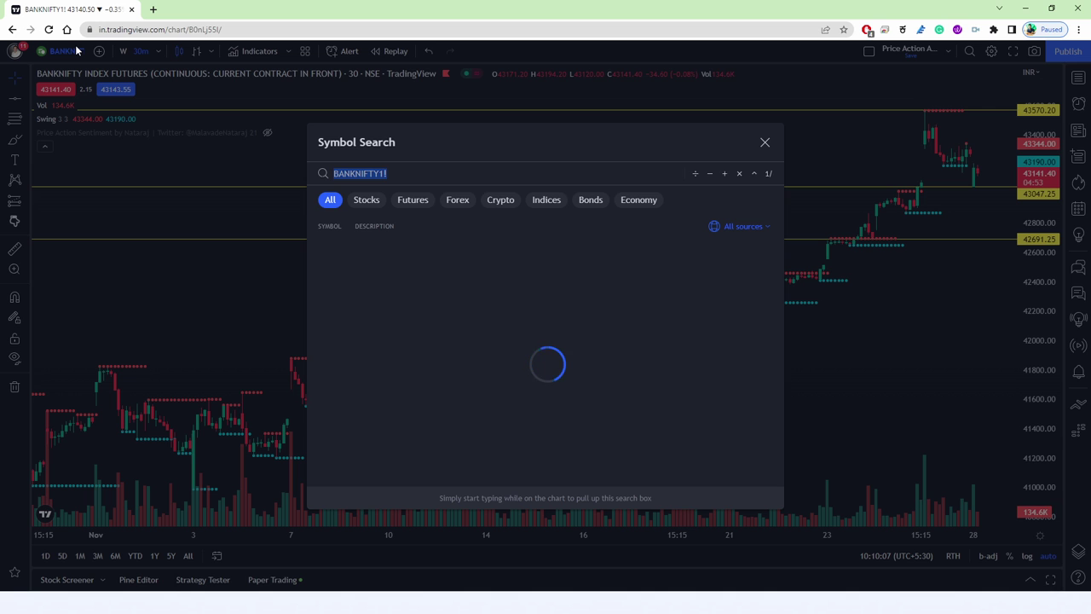
type("NIFTY")
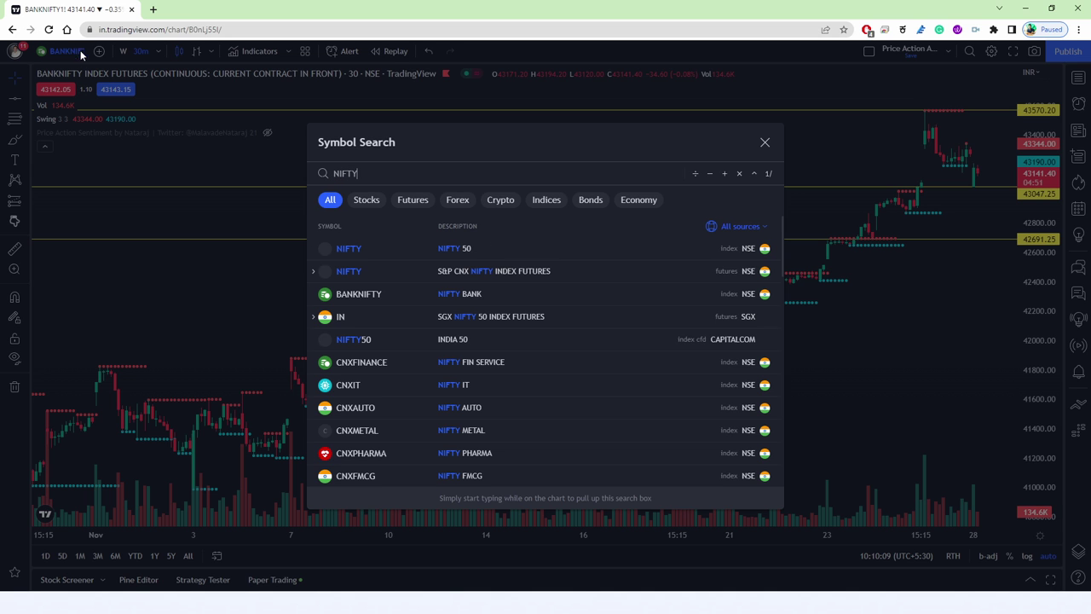
left_click(445, 271)
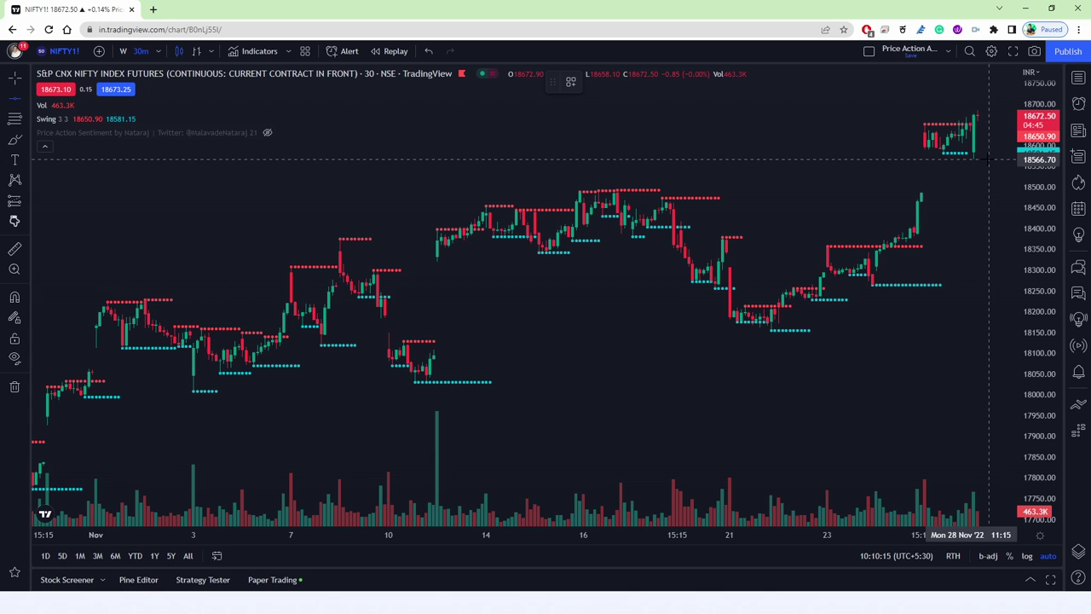
Place horizontal lines at 18566.70 on the 28 November low, 18490.10 on the mid-November highs, and 18261.65 on the 24 November swing low.
key("alt+h")
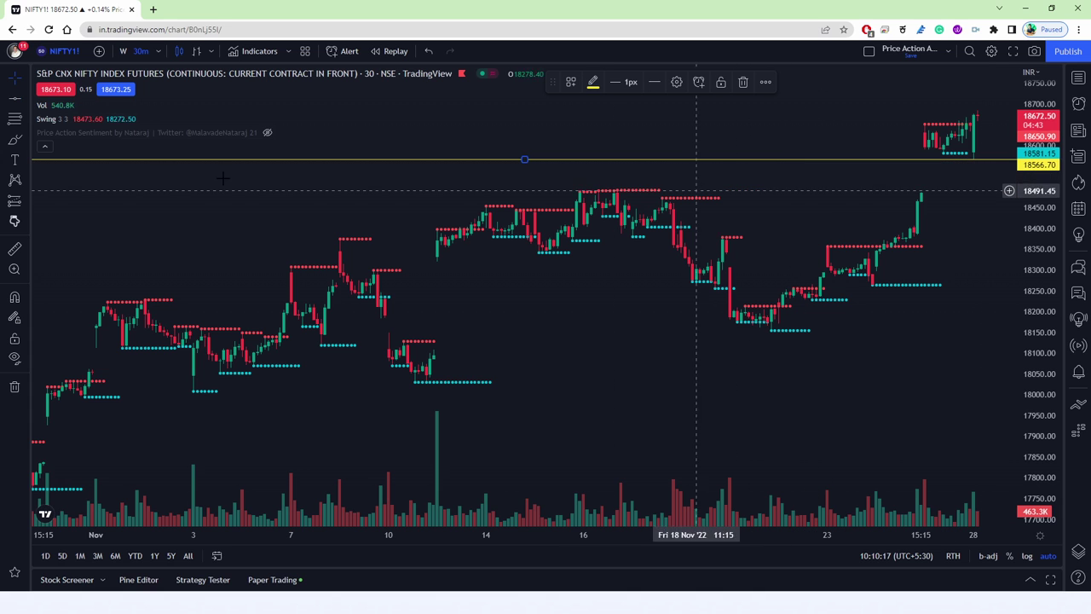
left_click(15, 98)
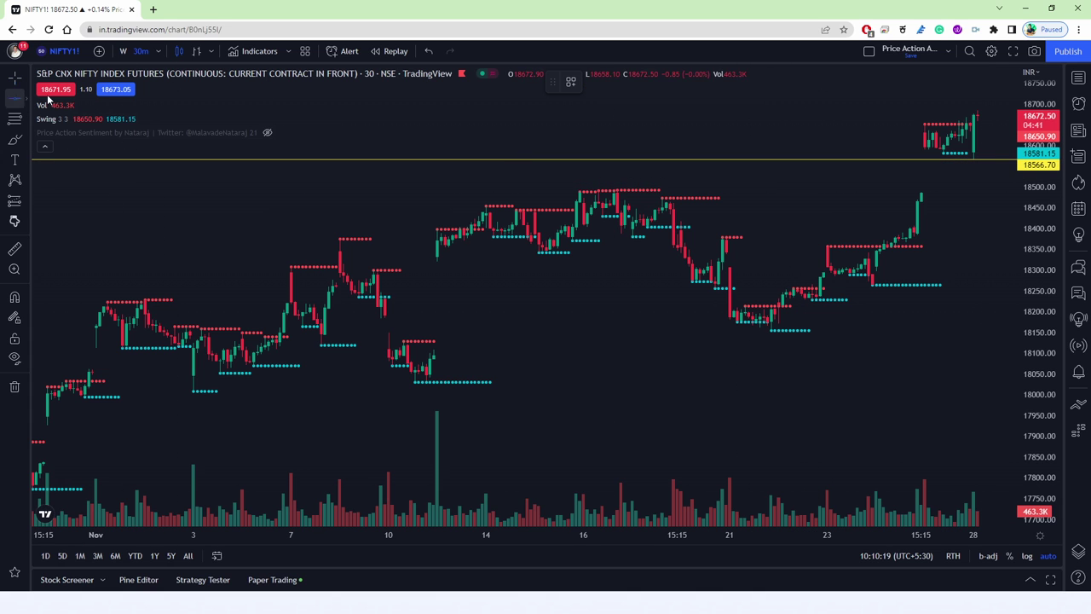
left_click(798, 192)
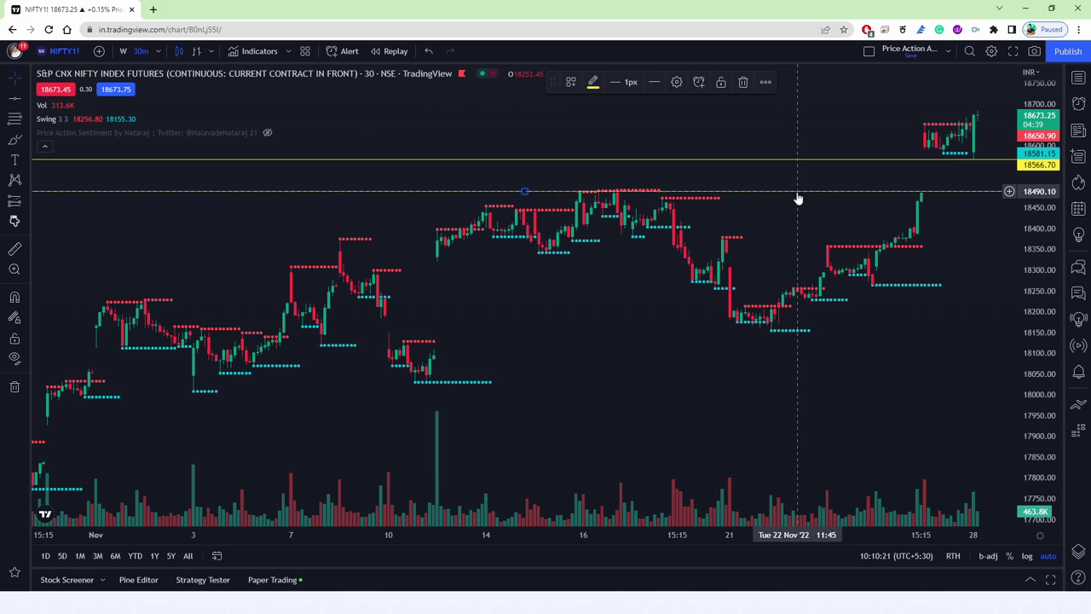
left_click(14, 98)
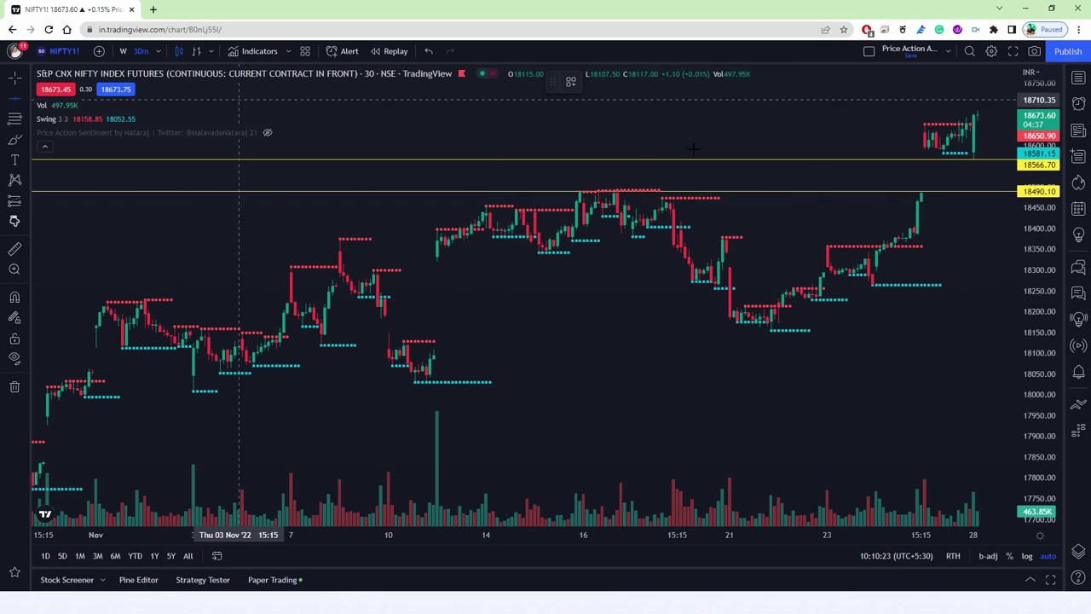
left_click(525, 286)
Place a horizontal line at 18685.75 on the 28 November high of the NIFTY chart.
left_click(110, 152)
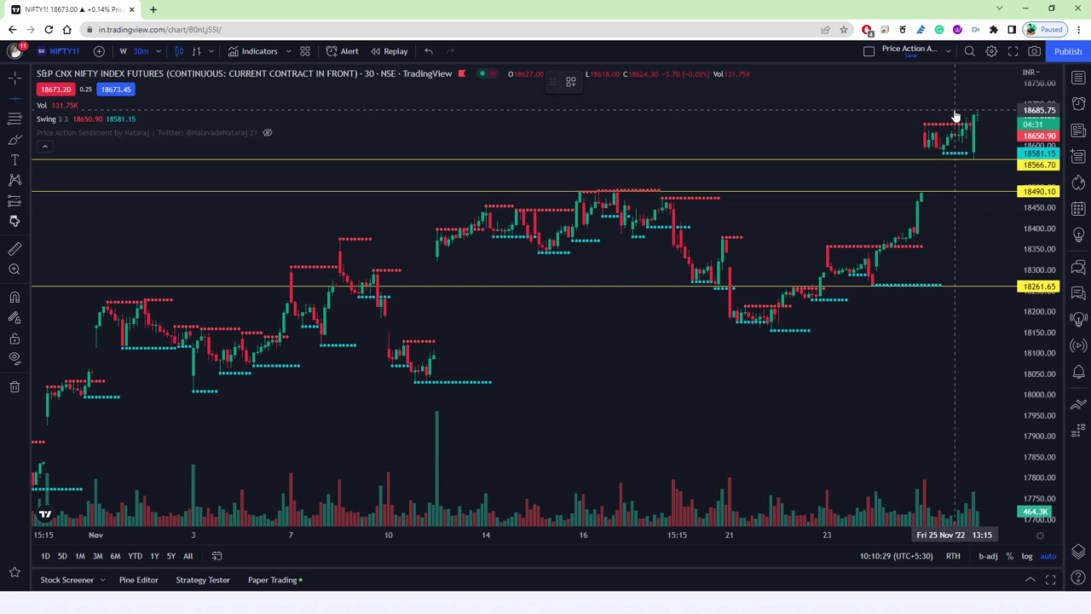
left_click(971, 110)
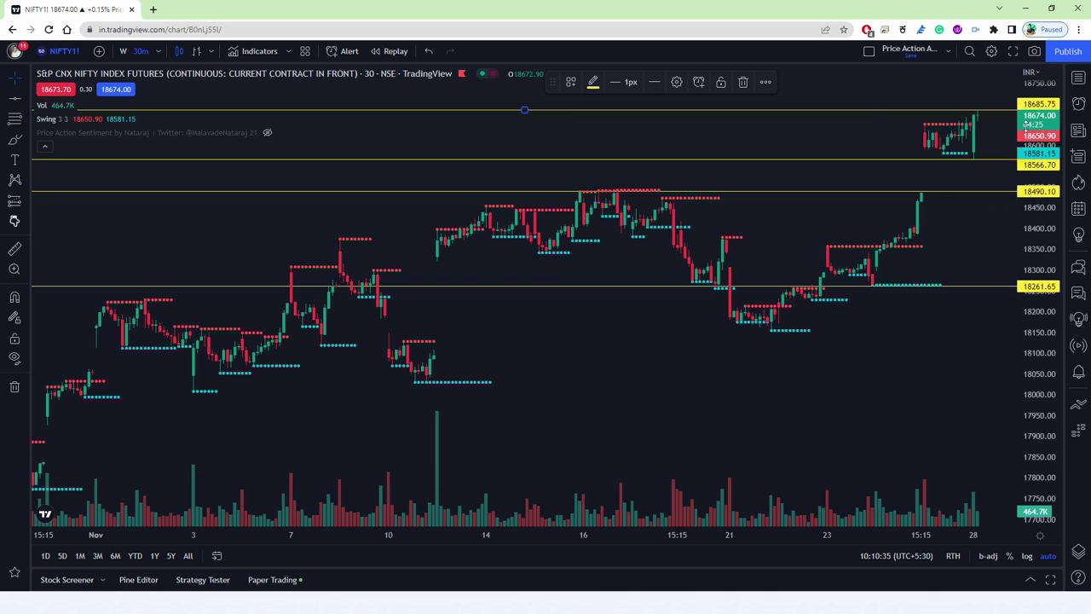
scroll(931, 228, "up", 5)
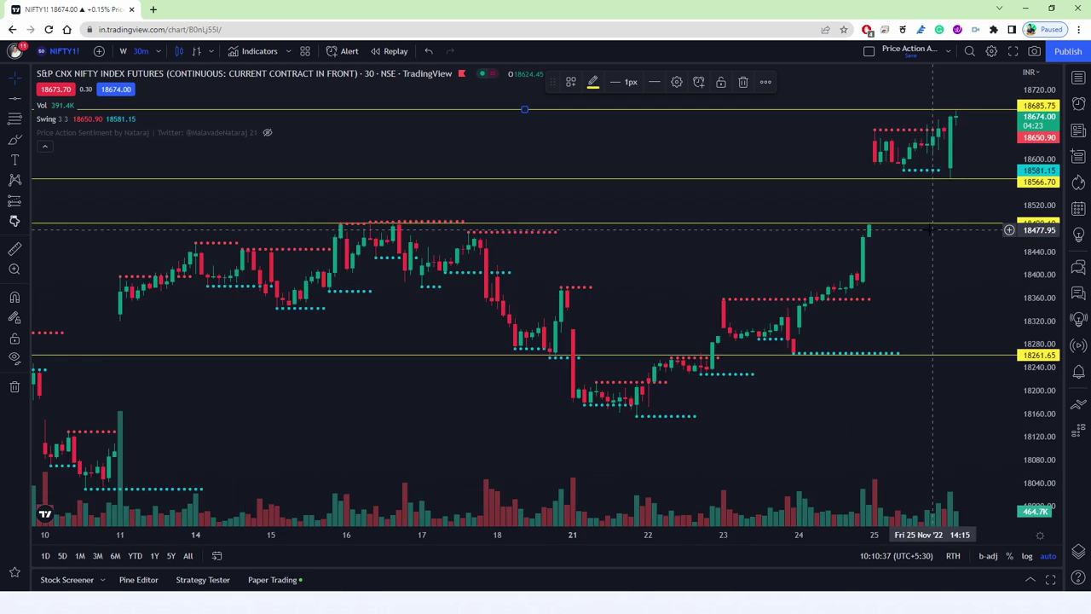
scroll(932, 228, "down", 5)
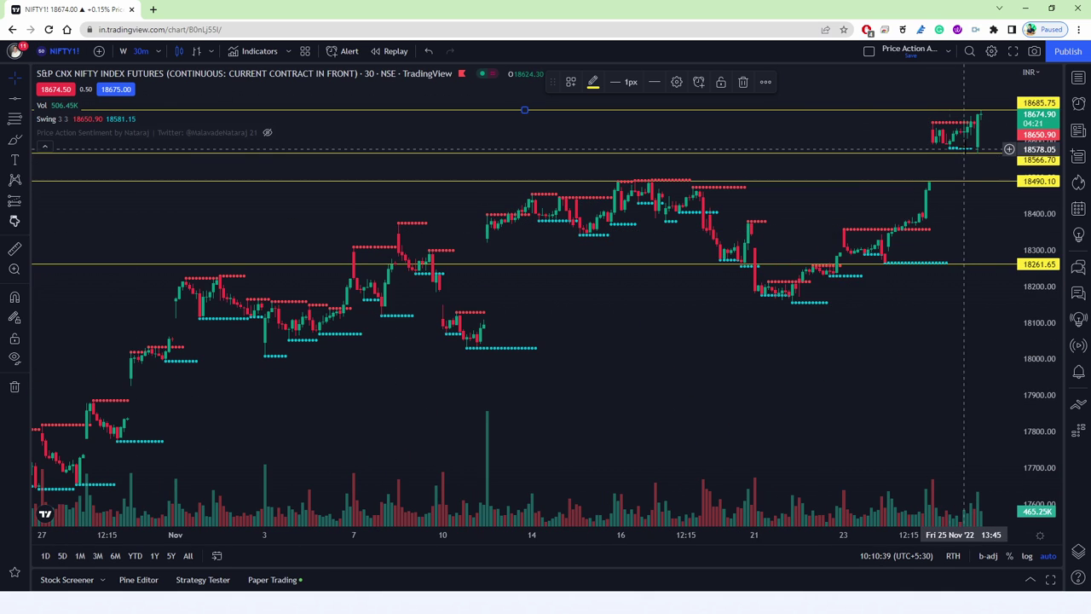
Review the marked levels on the BANKNIFTY futures chart and return to the NIFTY futures chart.
left_click(73, 53)
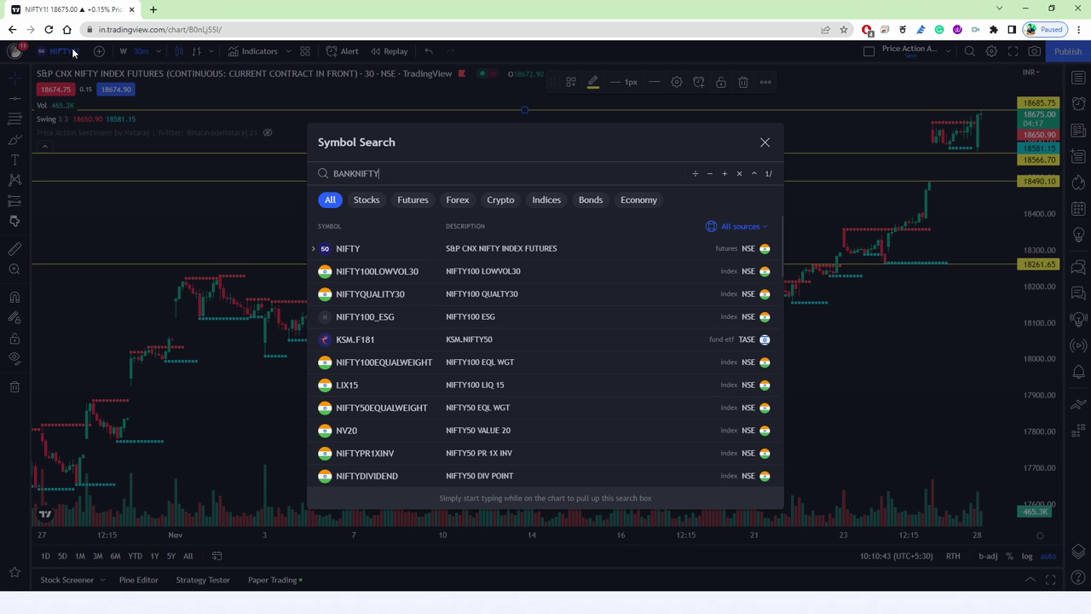
type("BANKNIFTY")
left_click(457, 272)
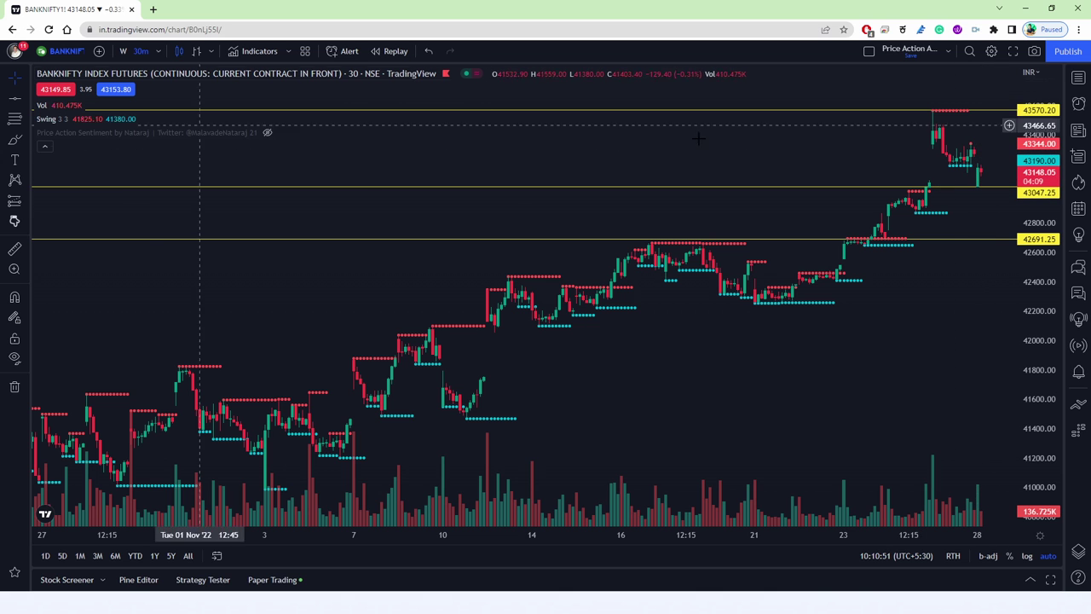
left_click(68, 47)
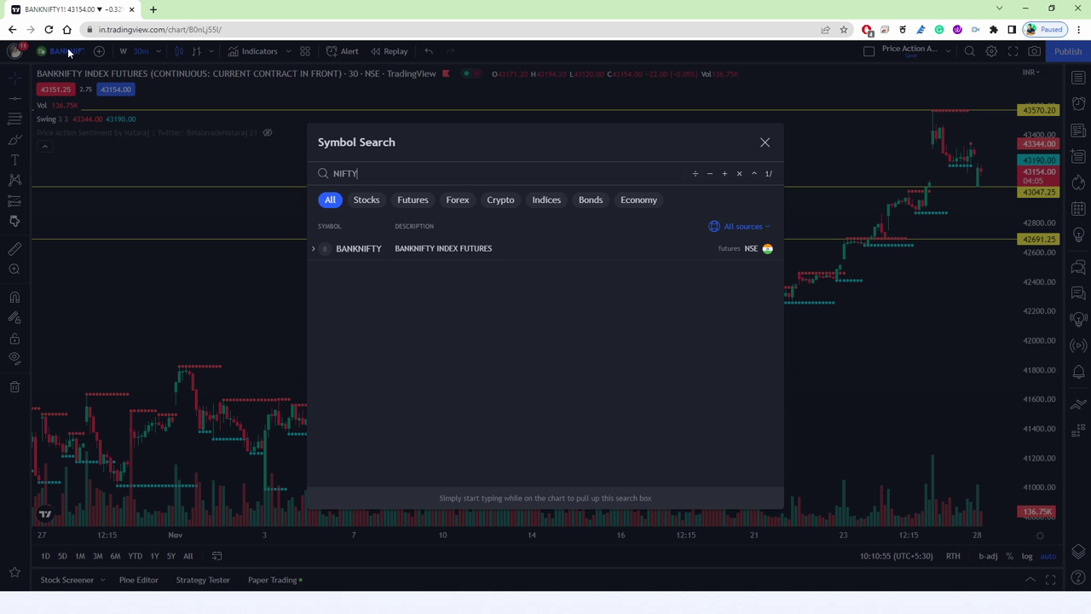
key("Down")
key("Return")
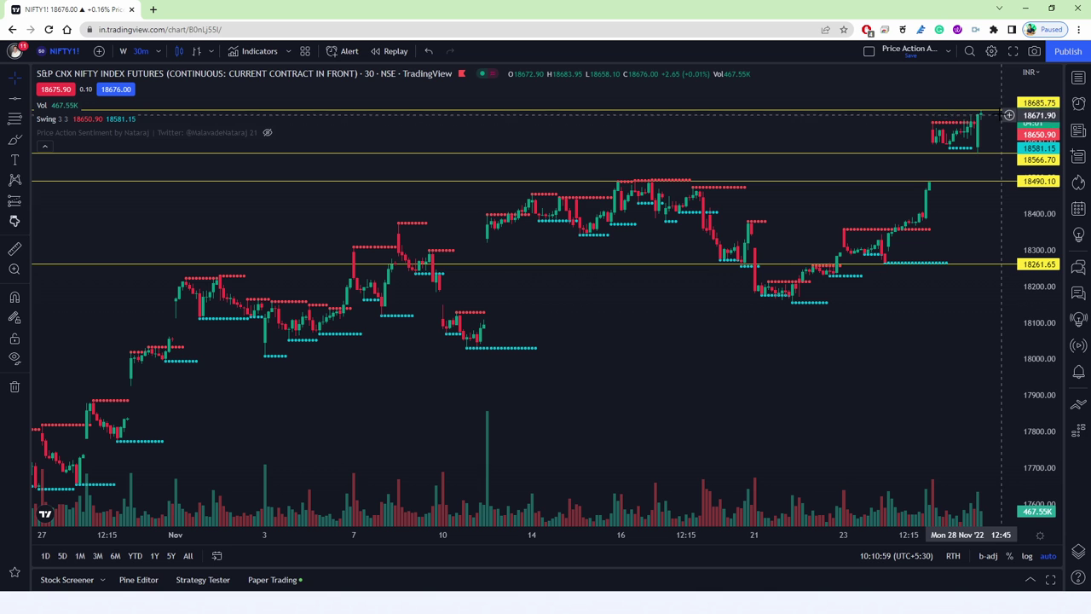
Examine the 28 November opening candle on the NIFTY chart up close and clear the freehand marks around it.
scroll(954, 149, "up", 5)
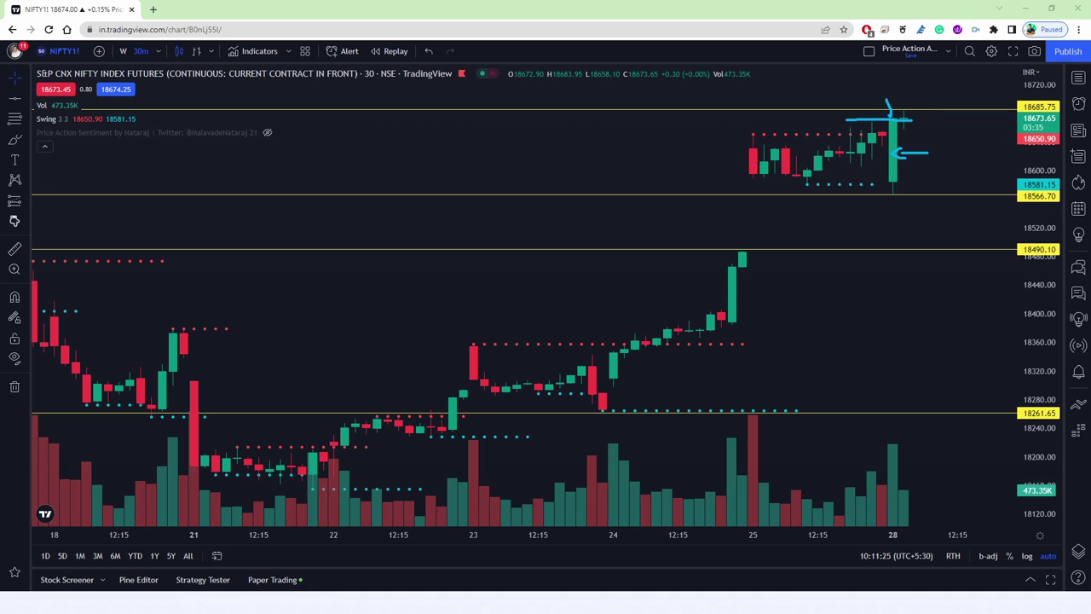
key("Escape")
scroll(852, 341, "down", 5)
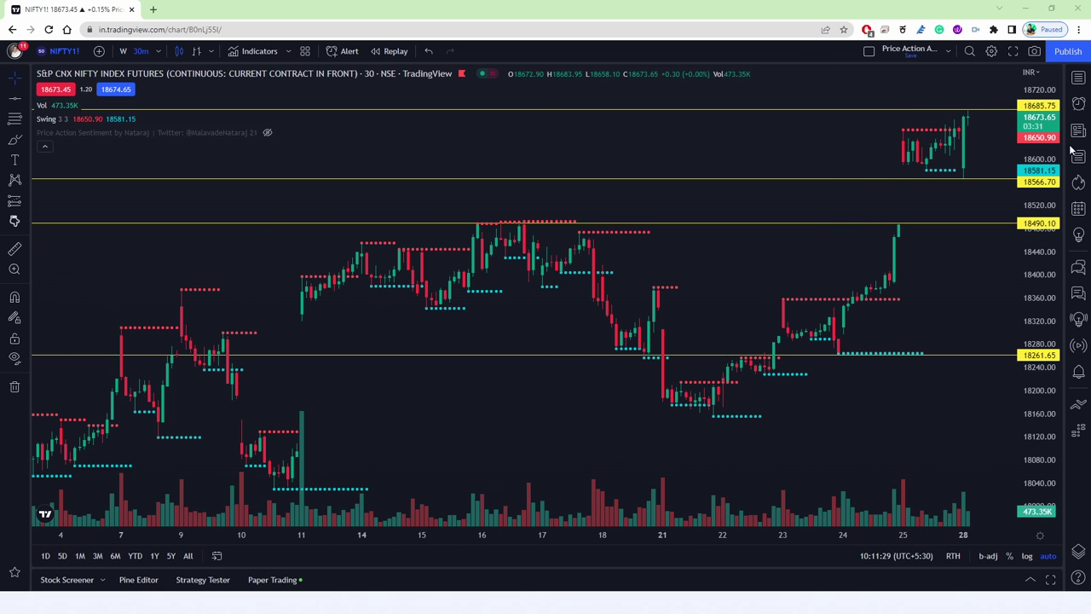
scroll(907, 302, "right", 2)
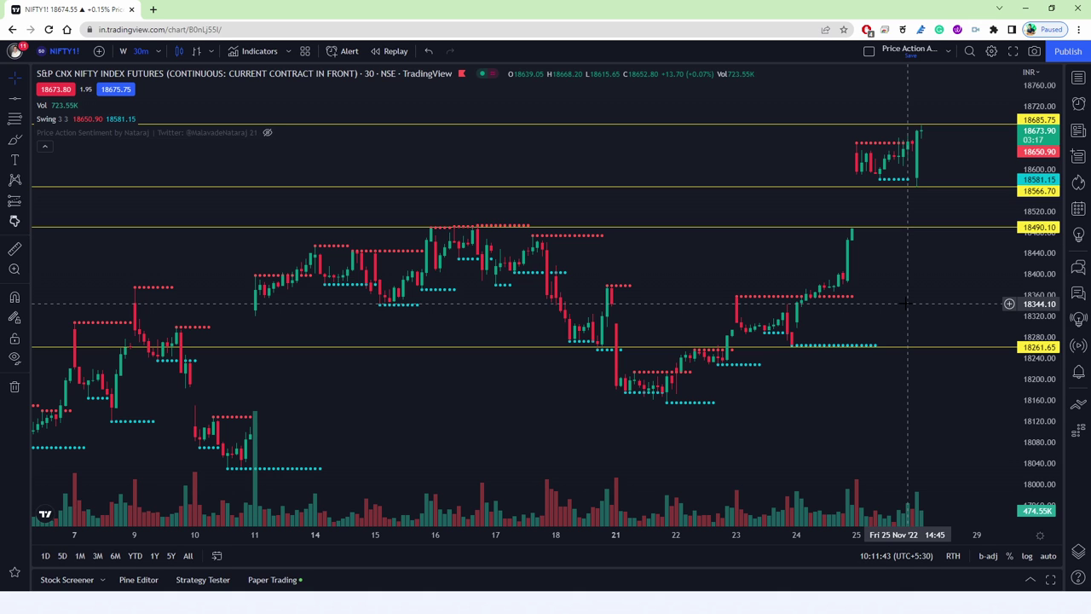
Switch to Bookmap and examine the NIFTY futures order flow and cumulative volume delta since the 09:15 open.
left_click(1024, 9)
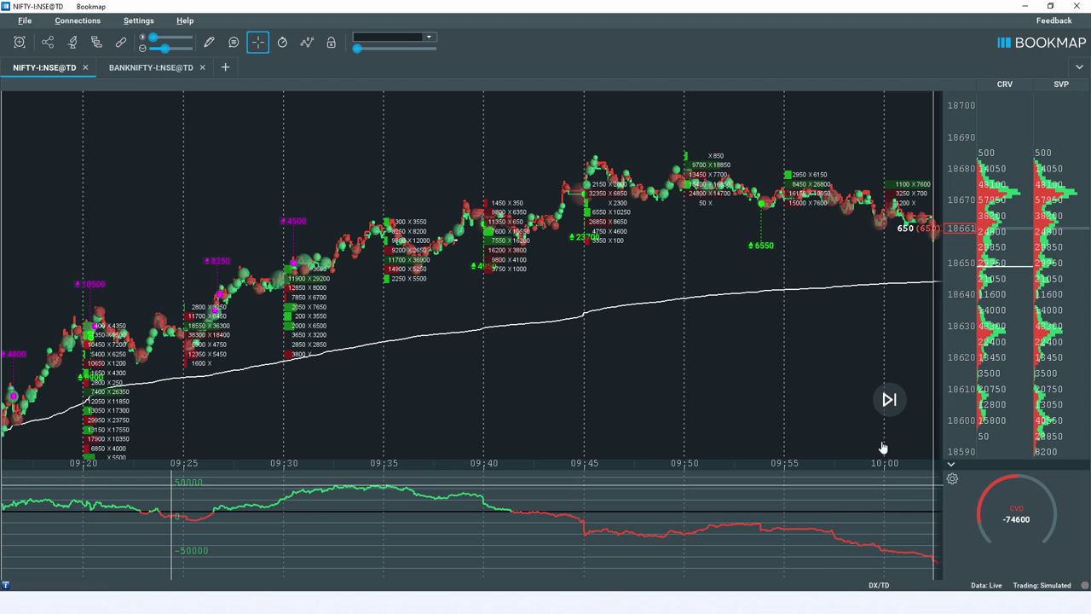
scroll(710, 370, "down", 3)
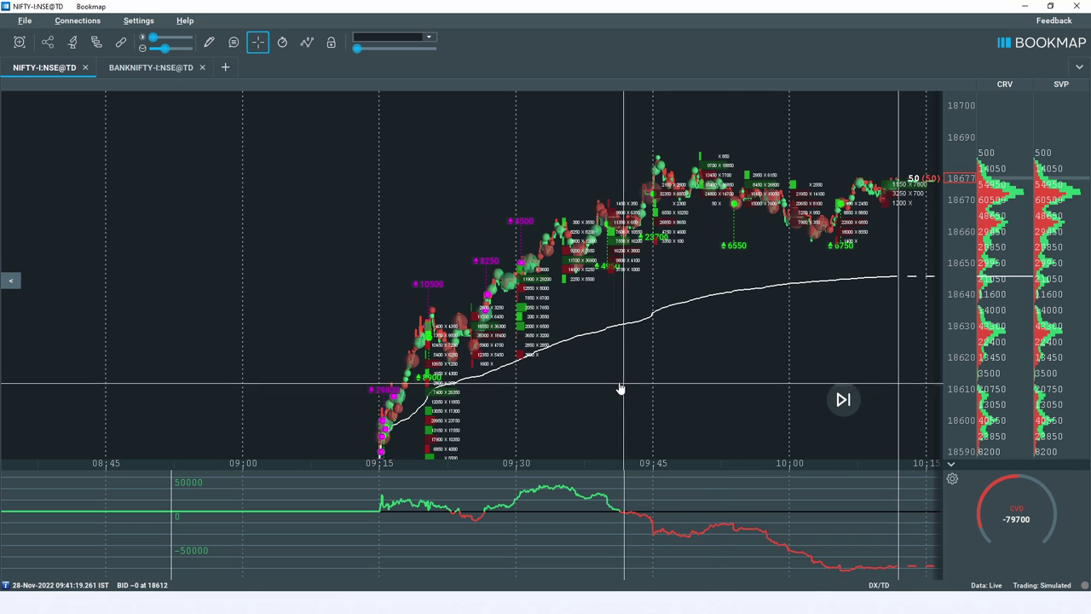
scroll(611, 382, "up", 4)
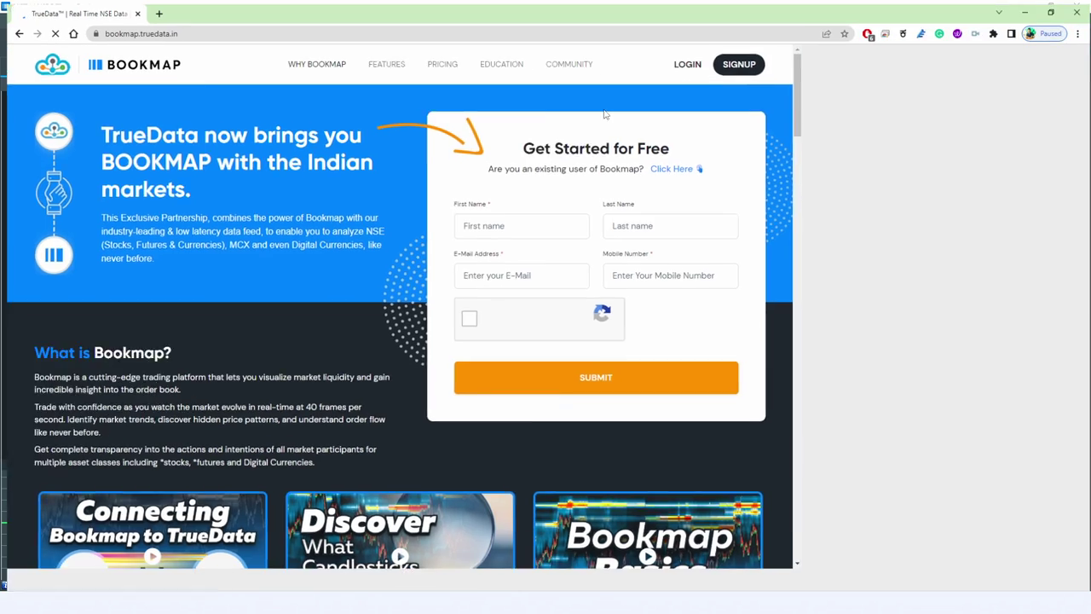
Review the tutorials, features, and pricing packages on the TrueData Bookmap website.
scroll(600, 331, "down", 4)
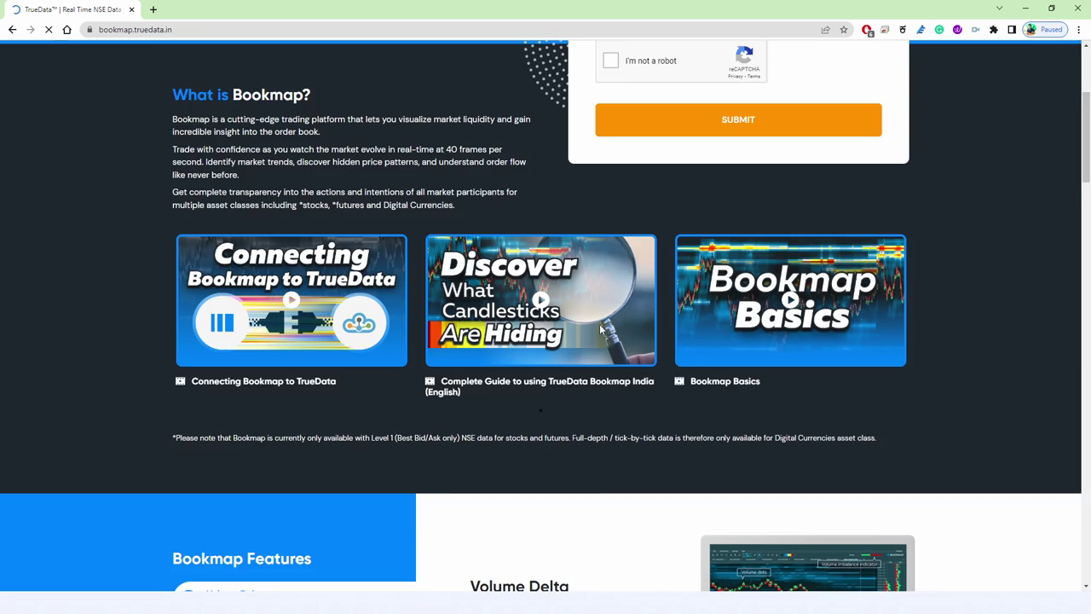
scroll(601, 331, "down", 10)
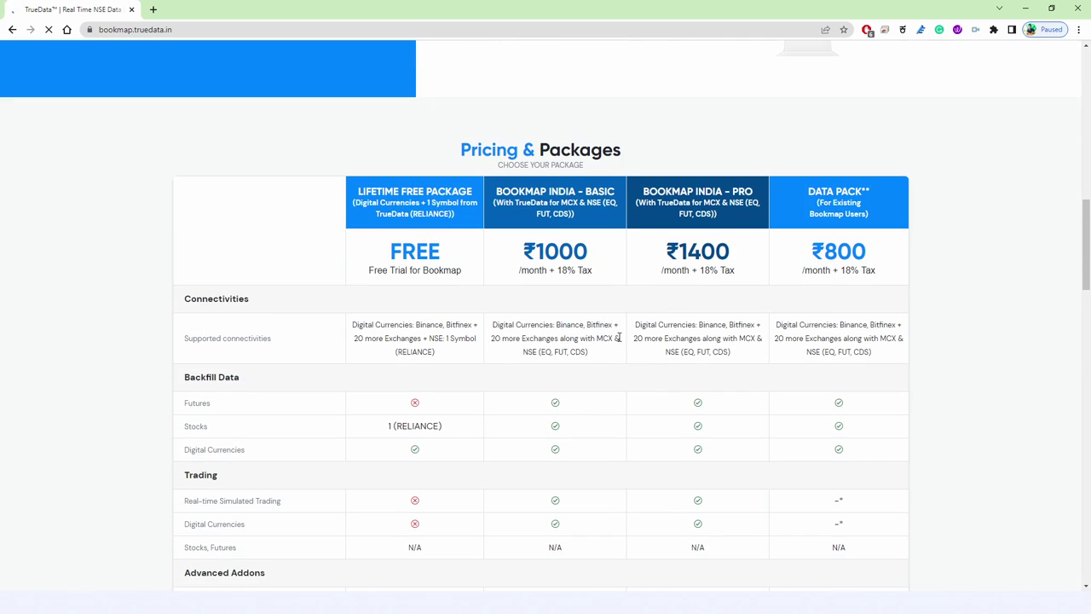
Review the Advanced Addons rows of the pricing table, highlight the Footprint entry, and return to Bookmap.
scroll(681, 332, "down", 3)
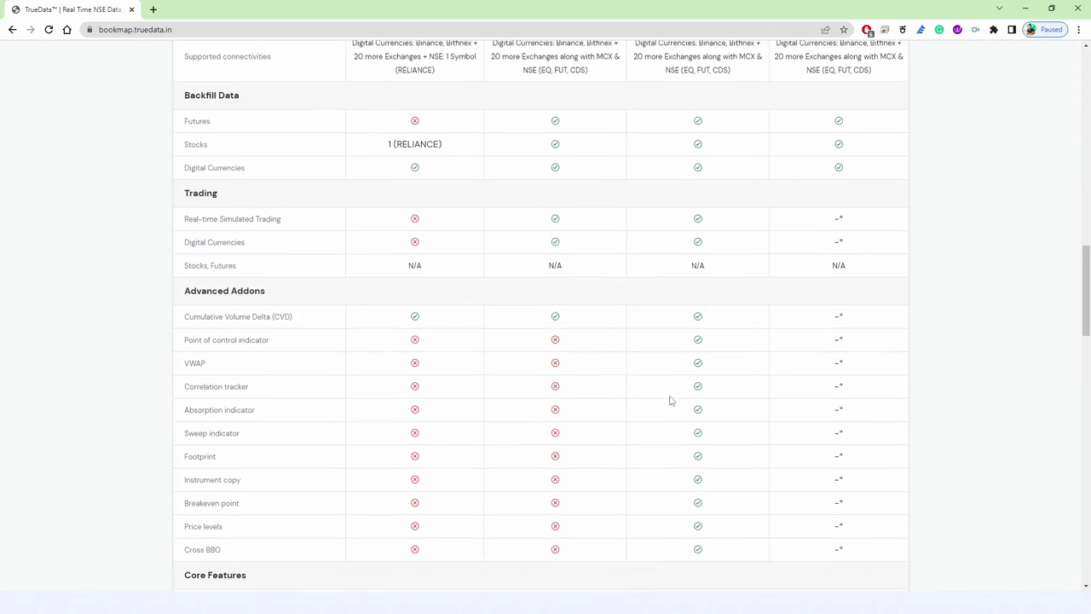
left_click_drag(183, 459, 243, 461)
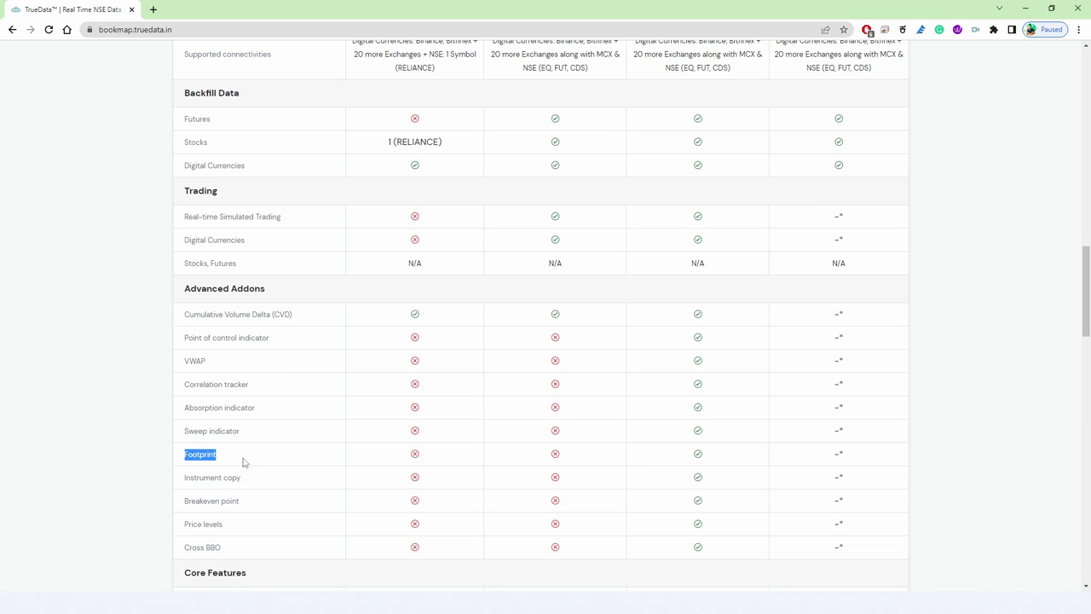
left_click(697, 459)
left_click(1028, 7)
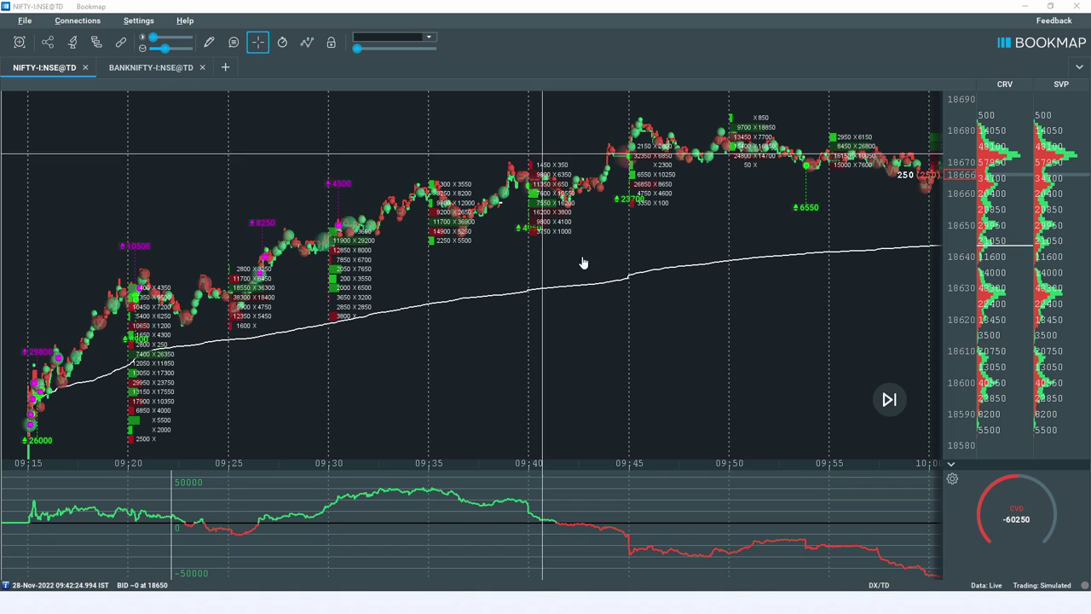
Turn off the Footprint and Absorption indicator addons on the NIFTY chart.
left_click_drag(572, 319, 592, 370)
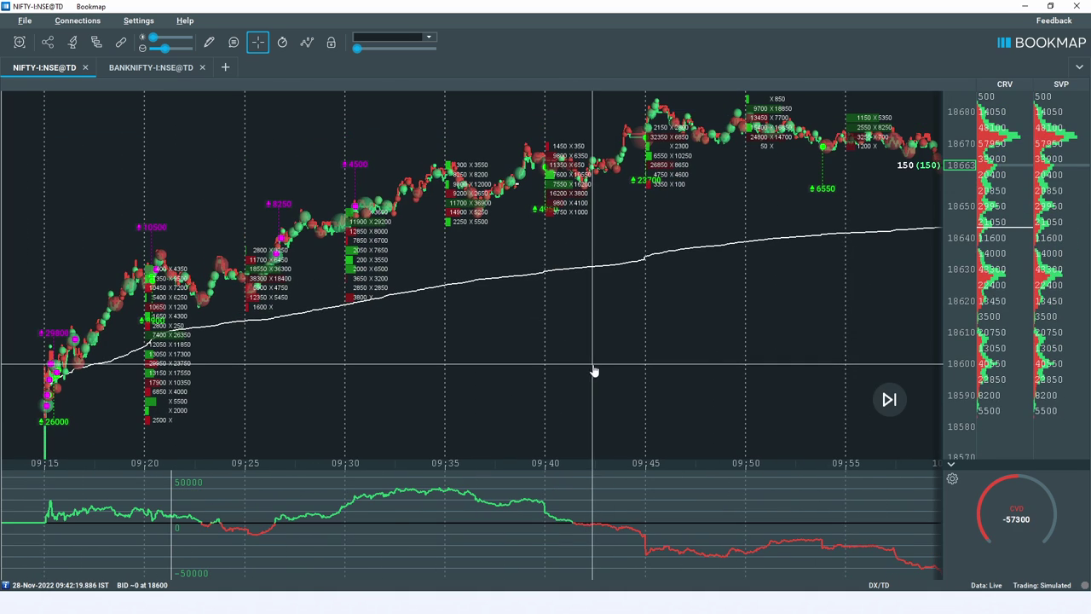
scroll(594, 371, "down", 1)
left_click(96, 42)
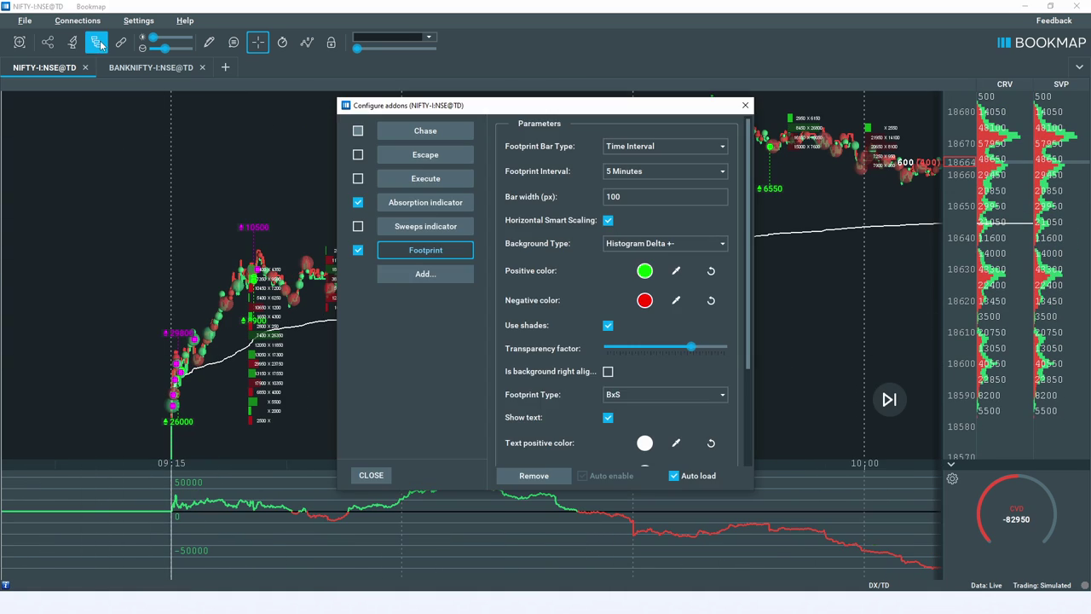
left_click(358, 251)
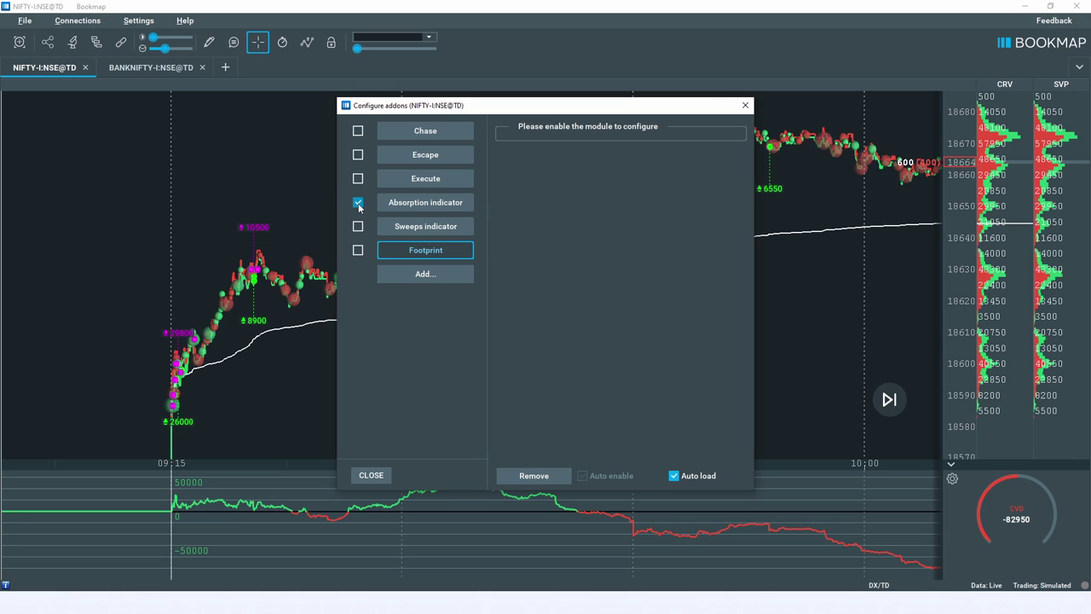
left_click(745, 105)
Examine the NIFTY volume dots and cumulative volume delta from 09:15 to the latest trades at several time scales.
scroll(707, 409, "up", 2)
scroll(708, 409, "down", 2)
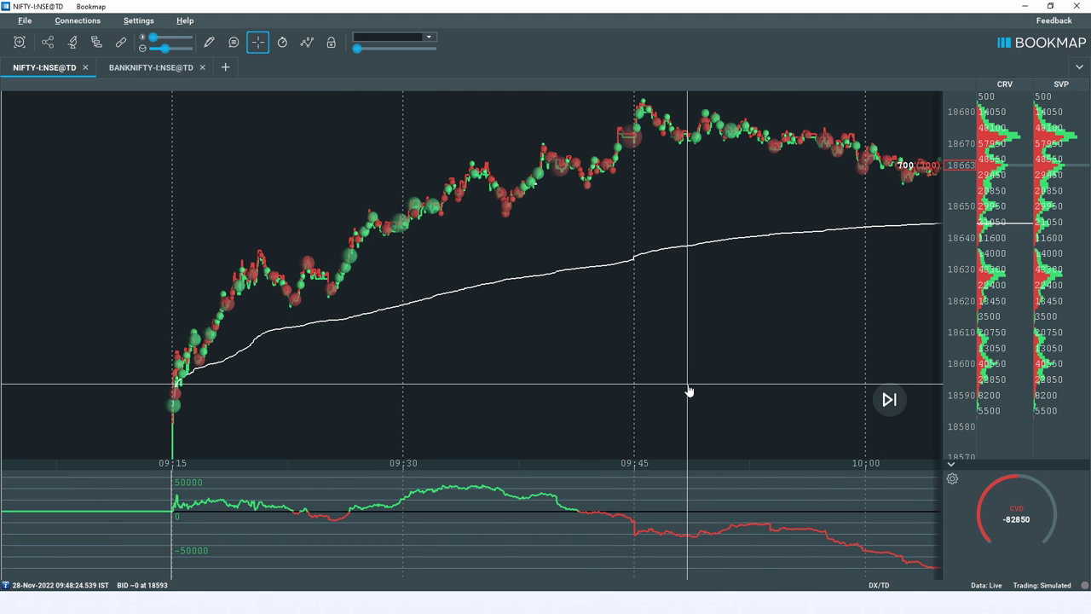
left_click_drag(627, 387, 465, 392)
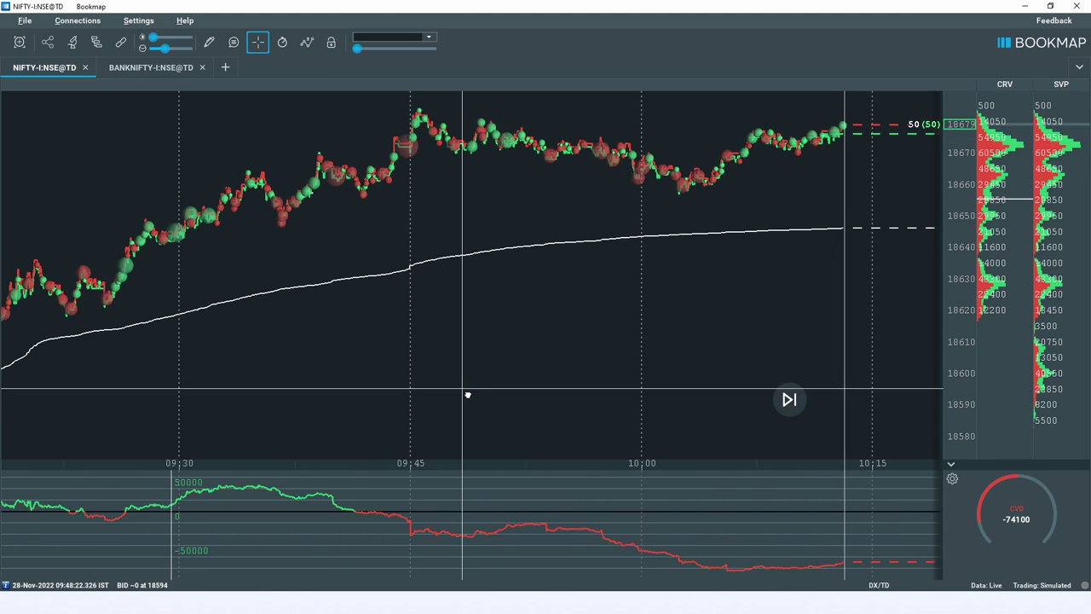
scroll(478, 370, "up", 4)
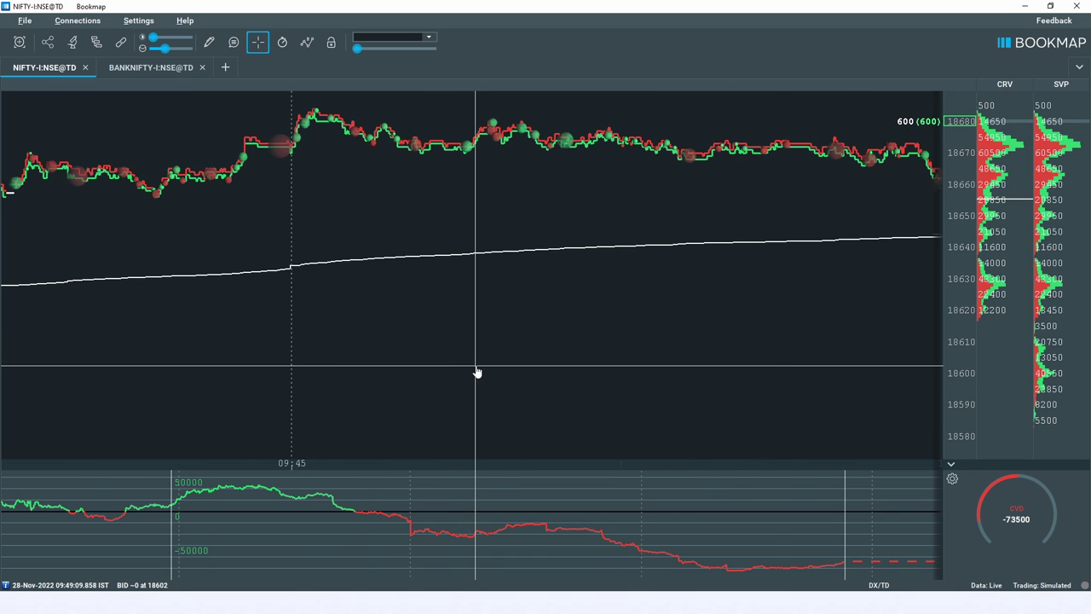
scroll(584, 355, "up", 5)
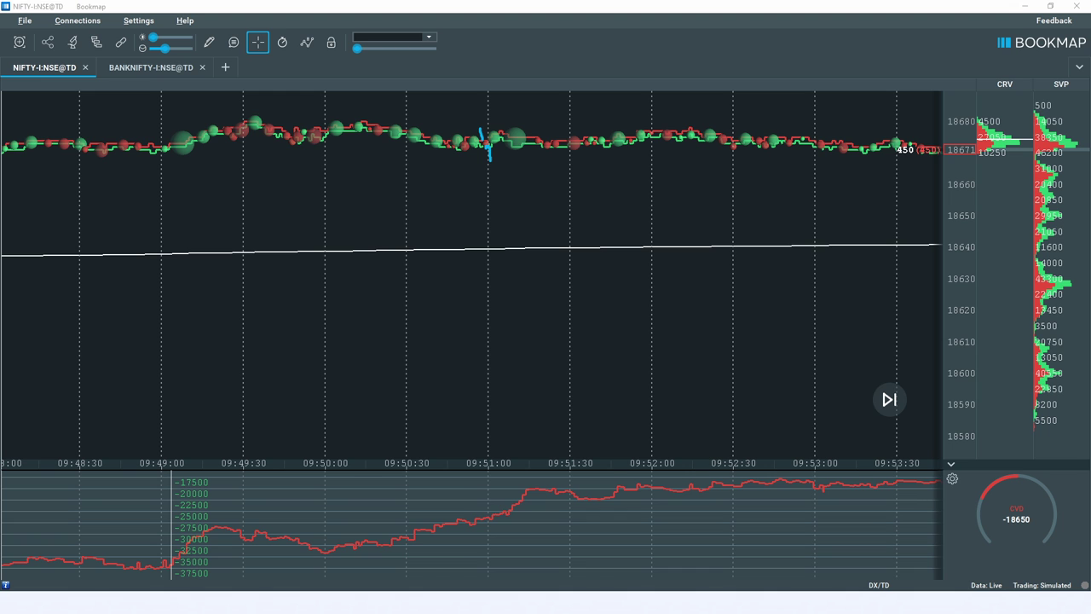
scroll(555, 418, "down", 5)
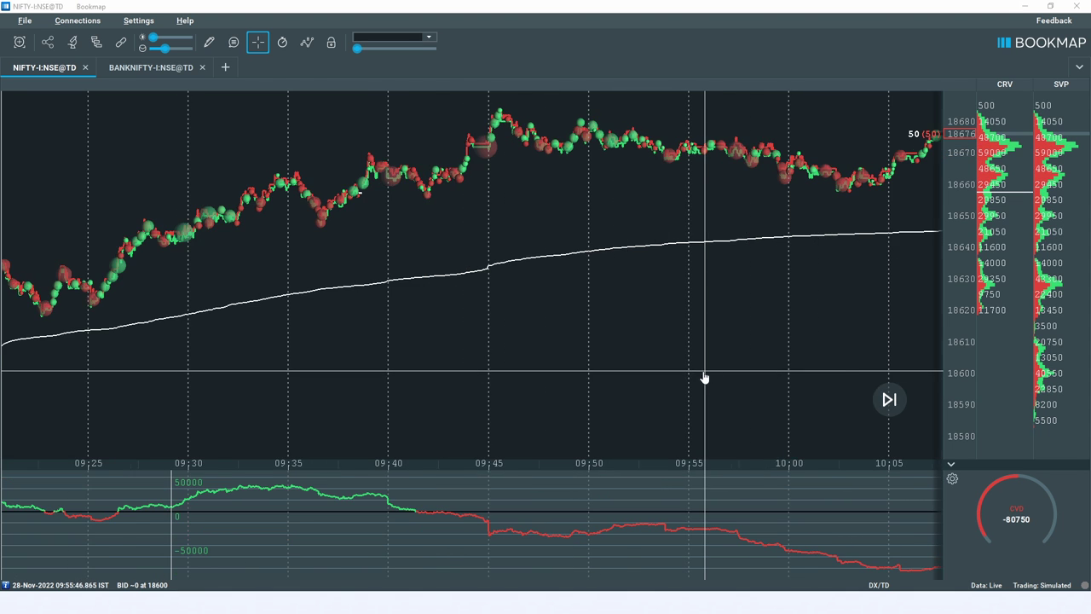
left_click_drag(704, 377, 390, 423)
scroll(584, 373, "up", 3)
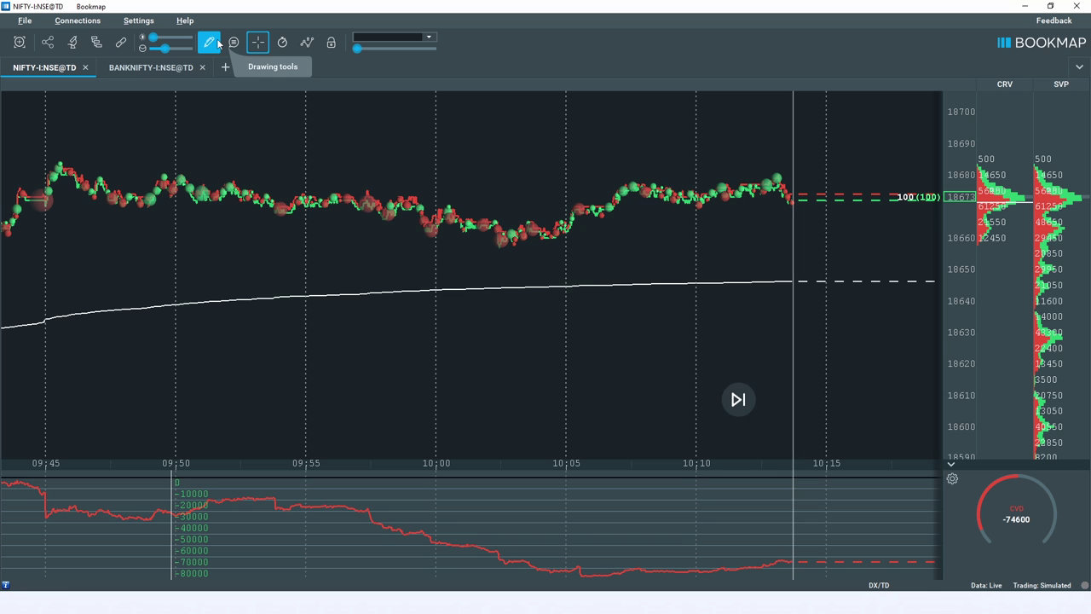
Enable the Candlesticks study with a 5 min interval and examine the candles around 10:10.
left_click(82, 49)
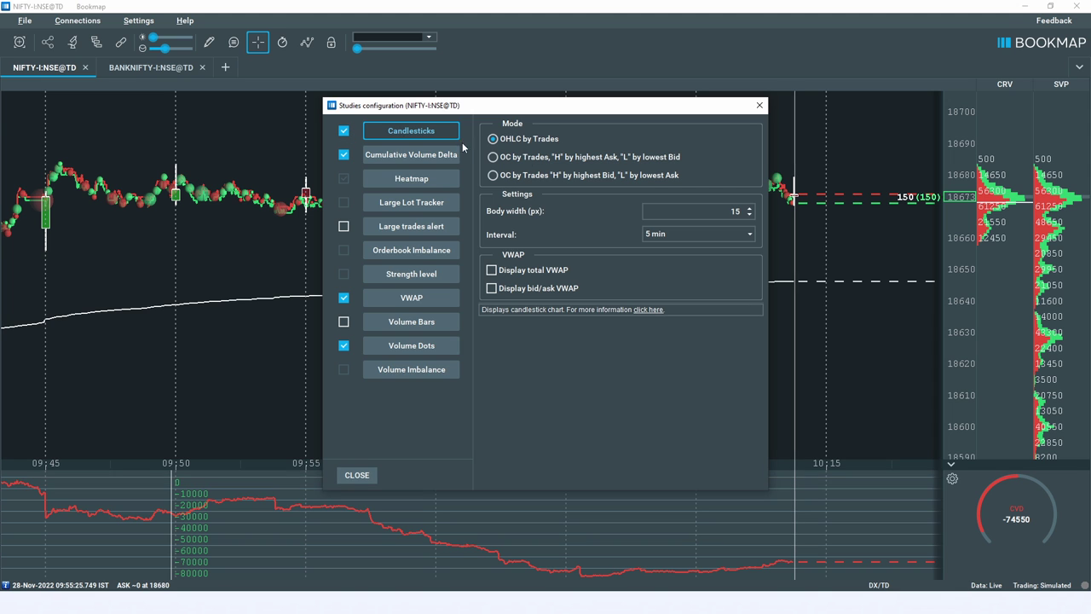
left_click(760, 105)
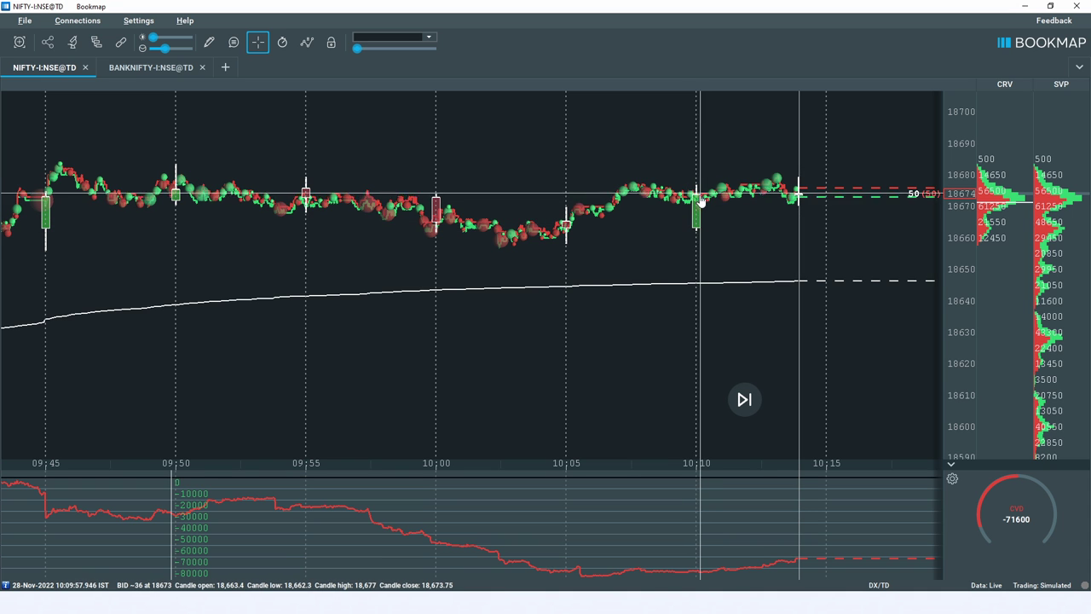
scroll(769, 279, "up", 5)
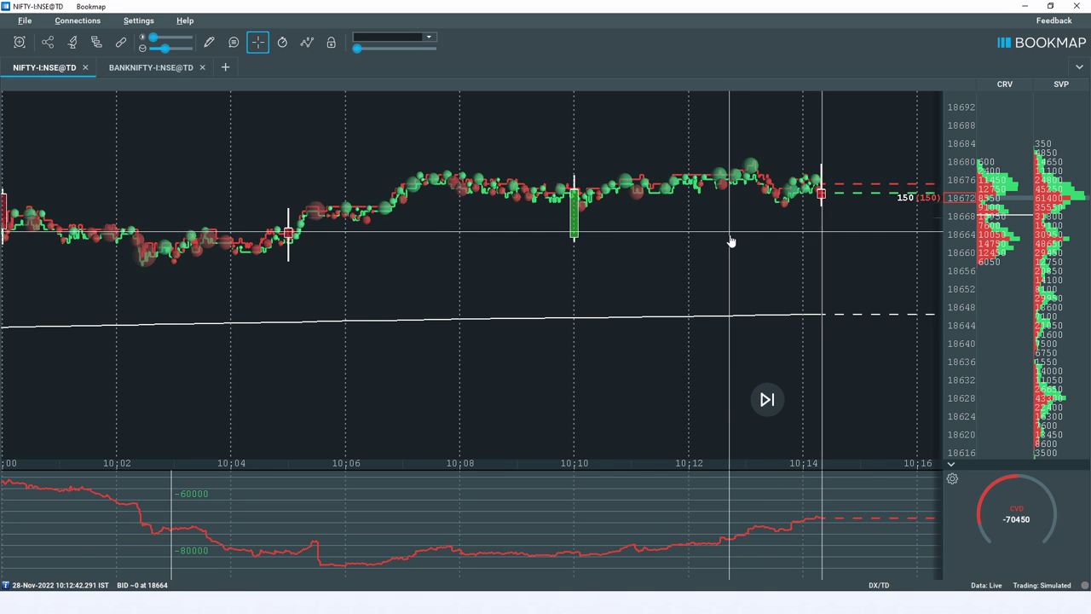
scroll(729, 241, "down", 5)
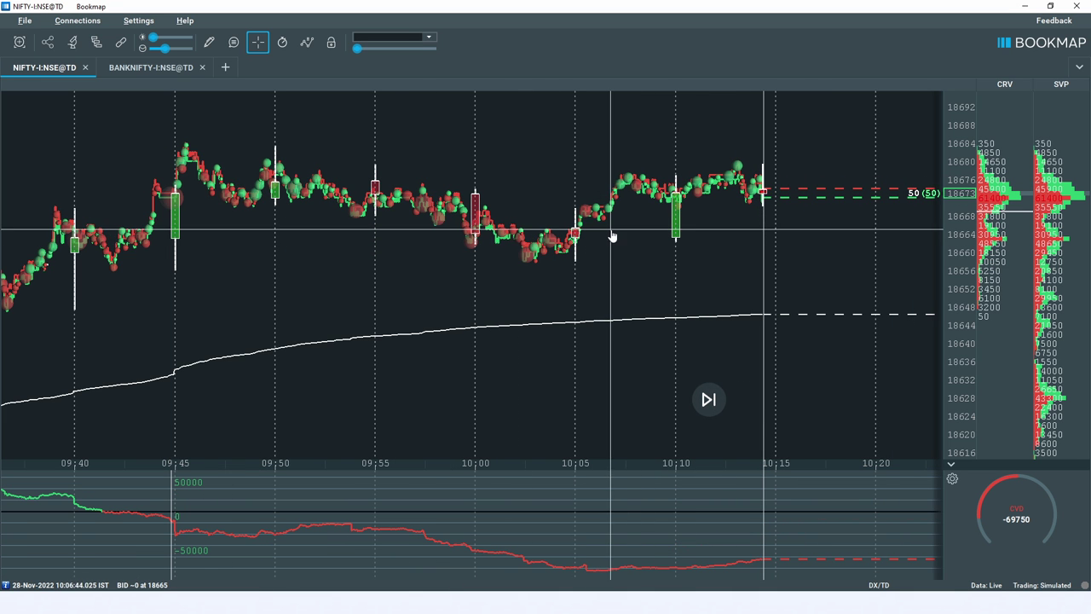
Turn off the Candlesticks study, show the session since 09:15, and dismiss the Windows Security notification.
left_click(99, 44)
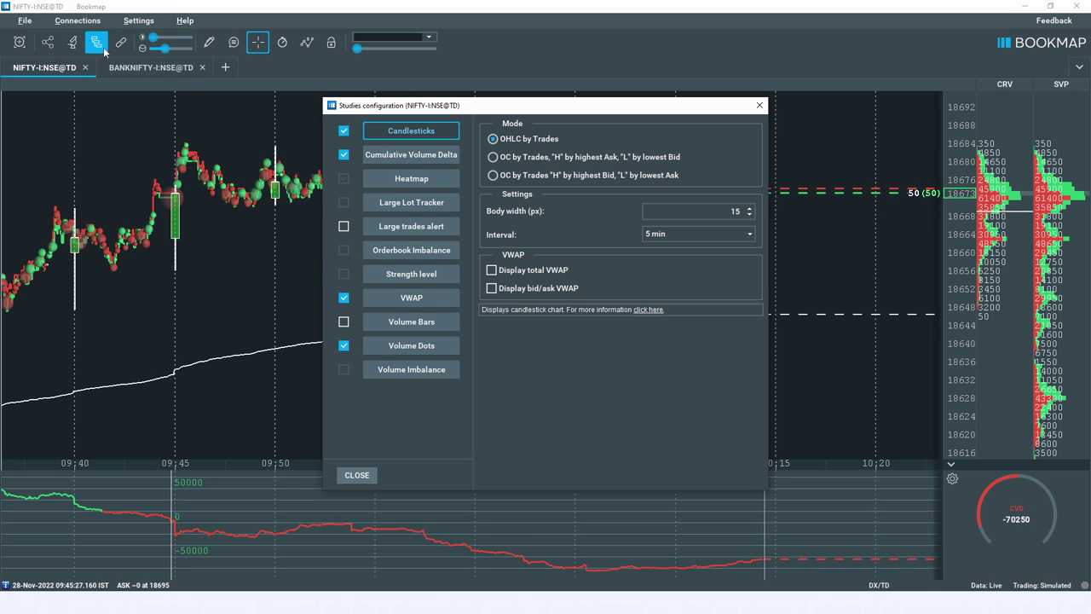
left_click(343, 130)
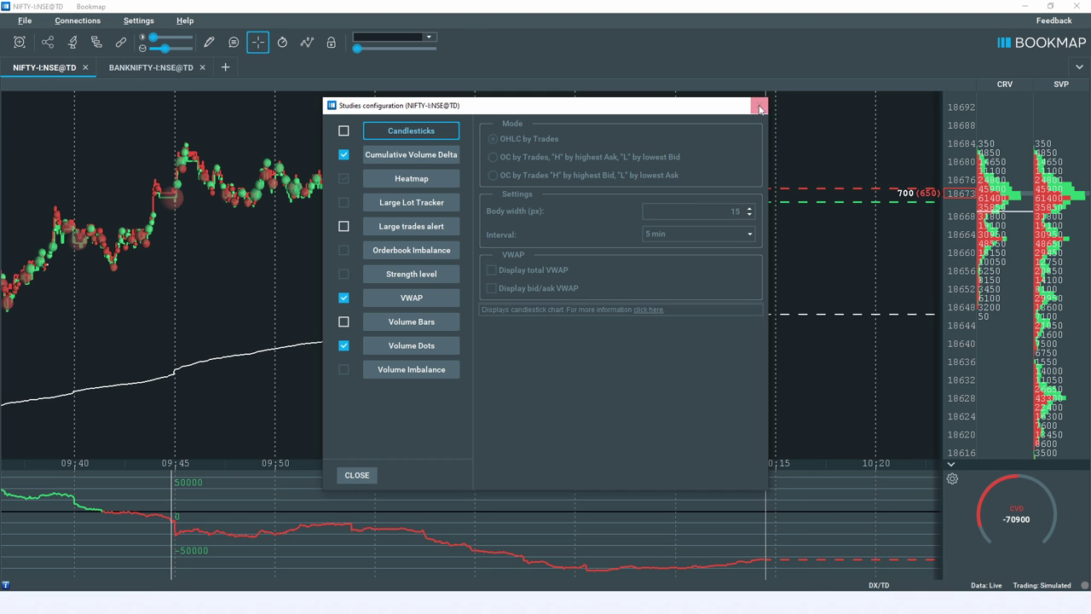
left_click(759, 105)
scroll(629, 368, "down", 3)
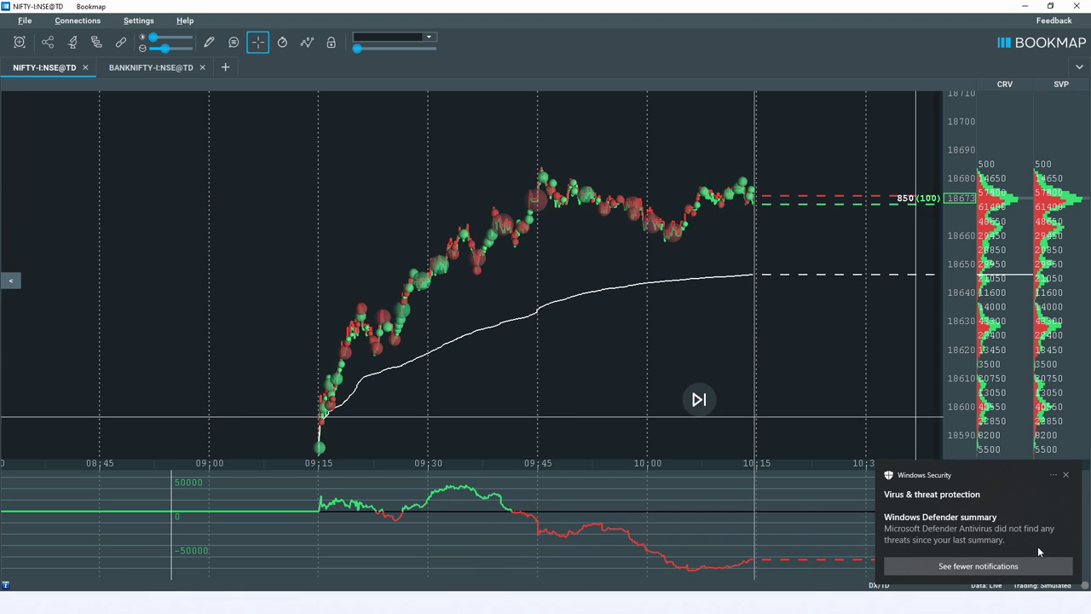
left_click(1065, 474)
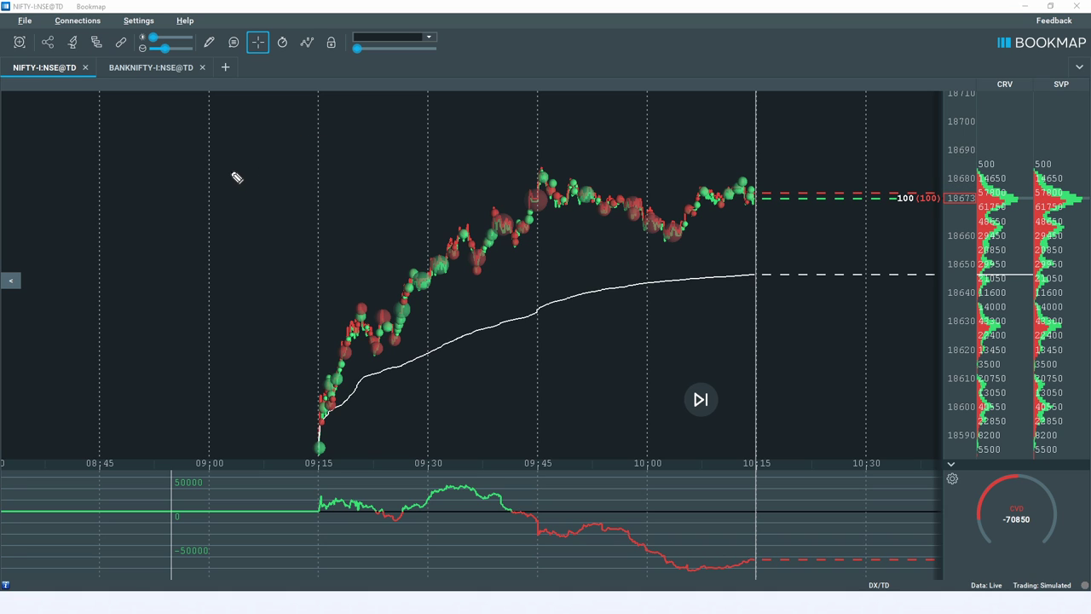
Handwrite the delta example "5 - 10 = -5" in the chart's empty area, with arrows pointing at the 5, the 10, and the minus sign.
left_click_drag(254, 156, 245, 194)
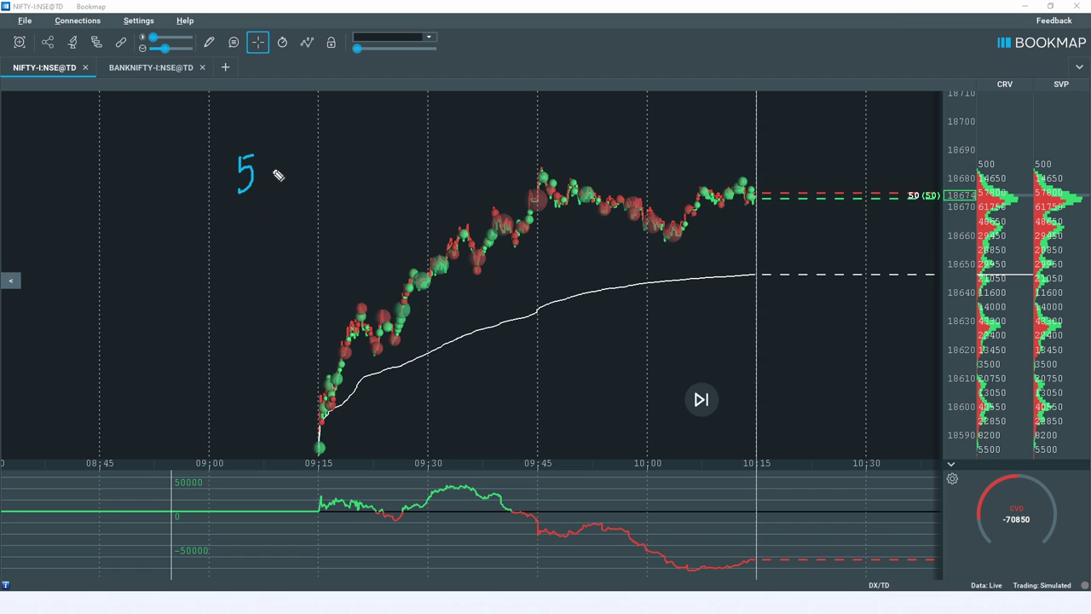
mouse_move(292, 159)
left_mouse_down()
mouse_move(290, 187)
mouse_move(316, 184)
mouse_move(310, 160)
mouse_move(350, 168)
left_mouse_up()
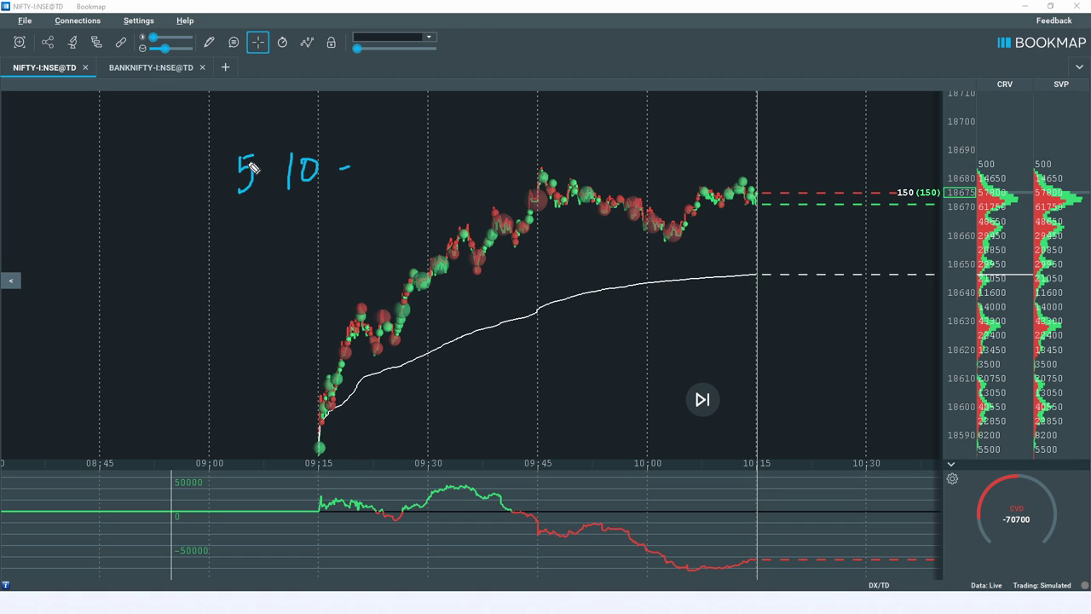
left_click_drag(247, 196, 248, 251)
mouse_move(234, 214)
left_mouse_down()
mouse_move(305, 241)
mouse_move(318, 219)
left_mouse_up()
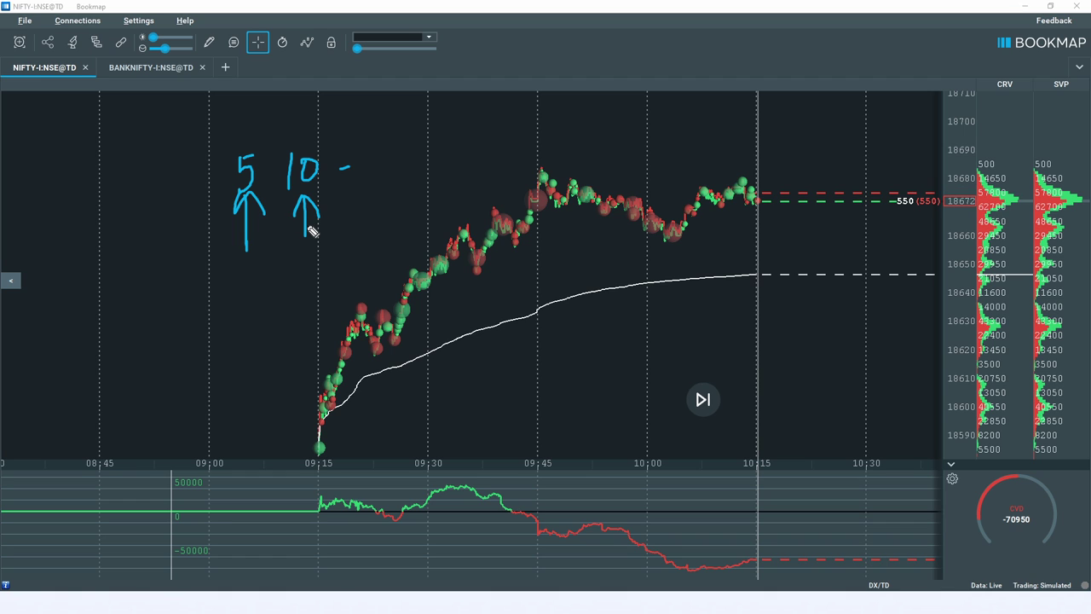
mouse_move(263, 171)
left_mouse_down()
mouse_move(397, 170)
mouse_move(399, 184)
left_mouse_up()
left_click_drag(377, 122, 394, 164)
mouse_move(381, 151)
left_mouse_down()
mouse_move(394, 164)
mouse_move(400, 156)
left_mouse_up()
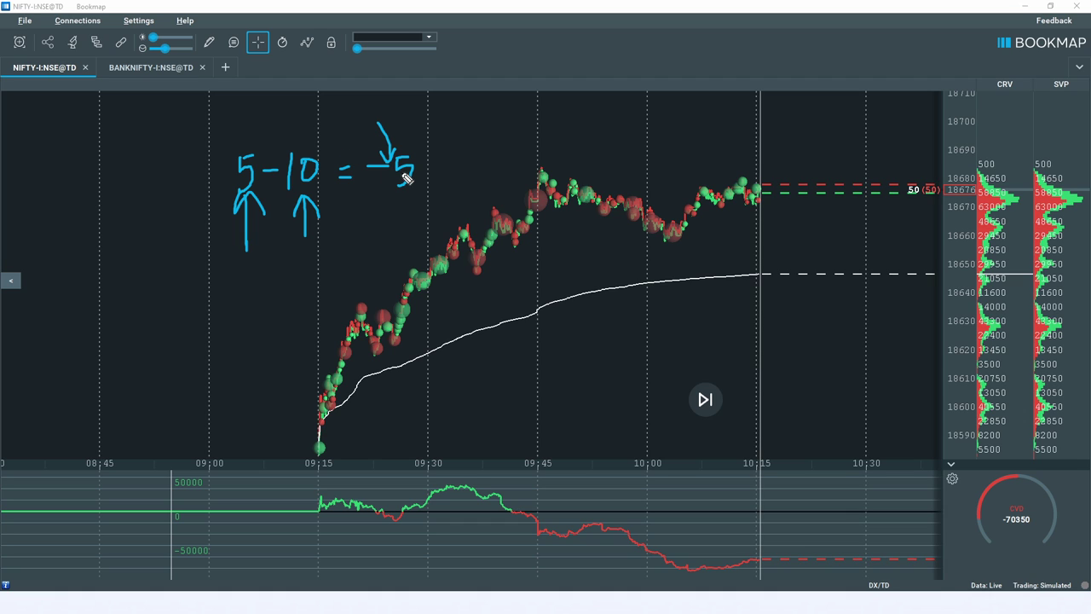
Draw freehand arrows at volume dots between about 09:28 and 09:41, clearing the equation and first arrows midway.
left_click_drag(416, 253, 422, 278)
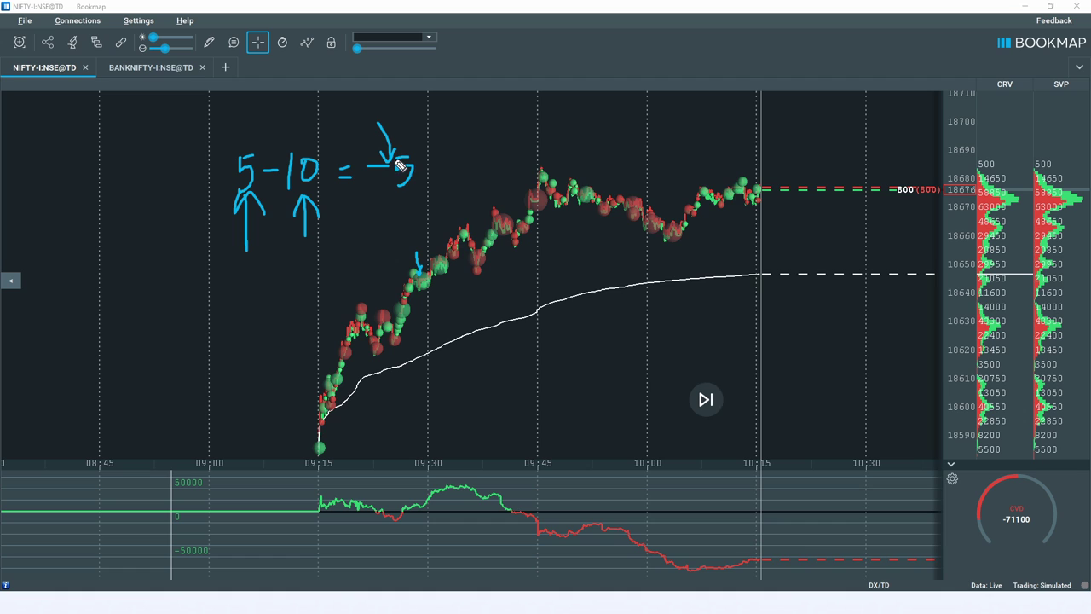
mouse_move(482, 295)
left_mouse_down()
mouse_move(475, 271)
mouse_move(482, 283)
left_mouse_up()
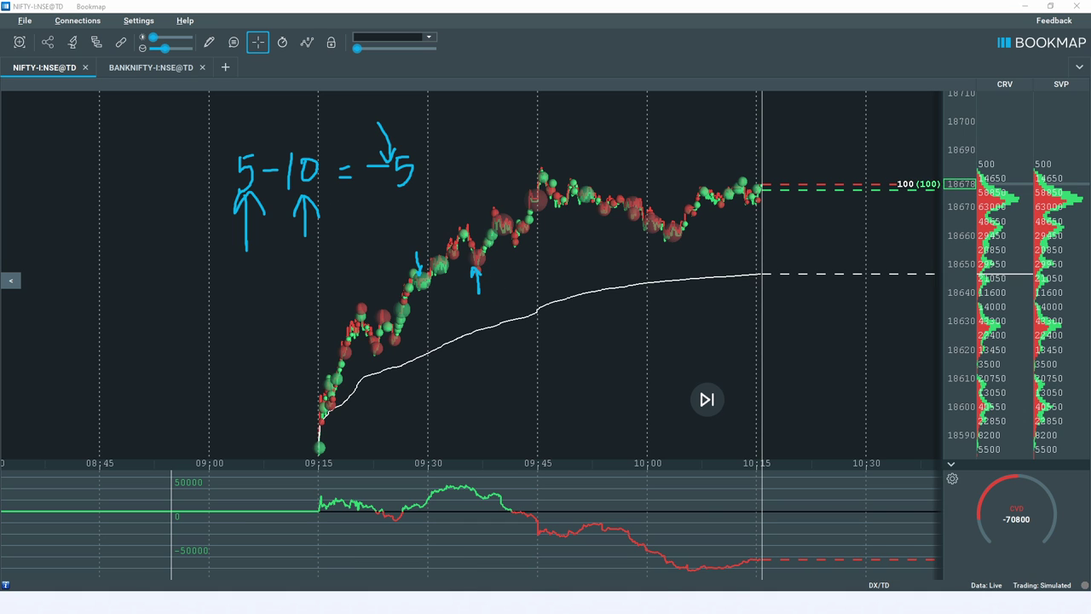
key("Escape")
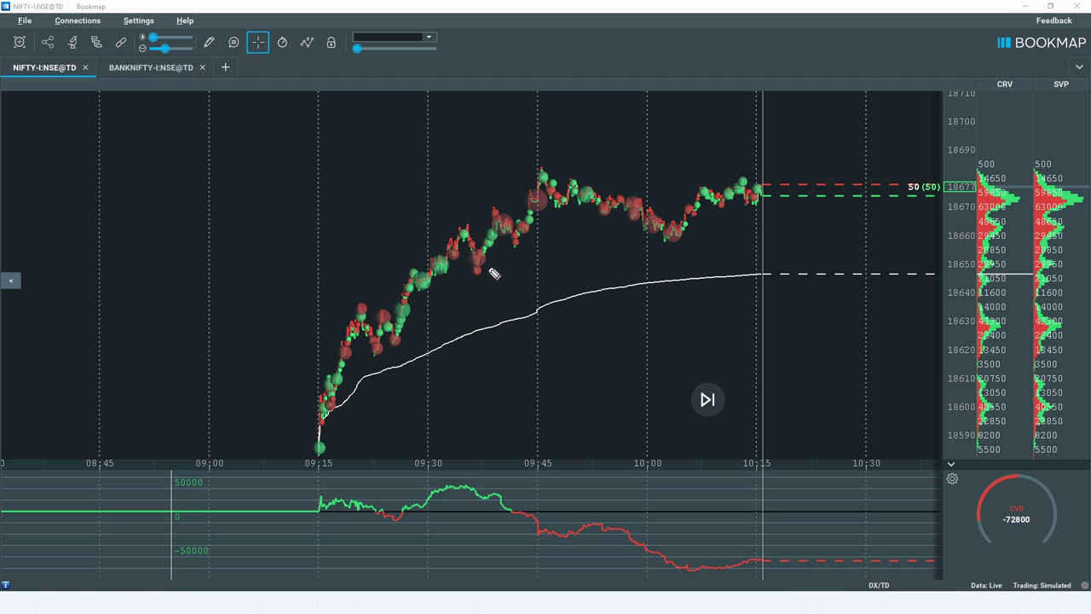
mouse_move(486, 264)
left_mouse_down()
mouse_move(496, 282)
mouse_move(482, 270)
mouse_move(505, 229)
left_mouse_up()
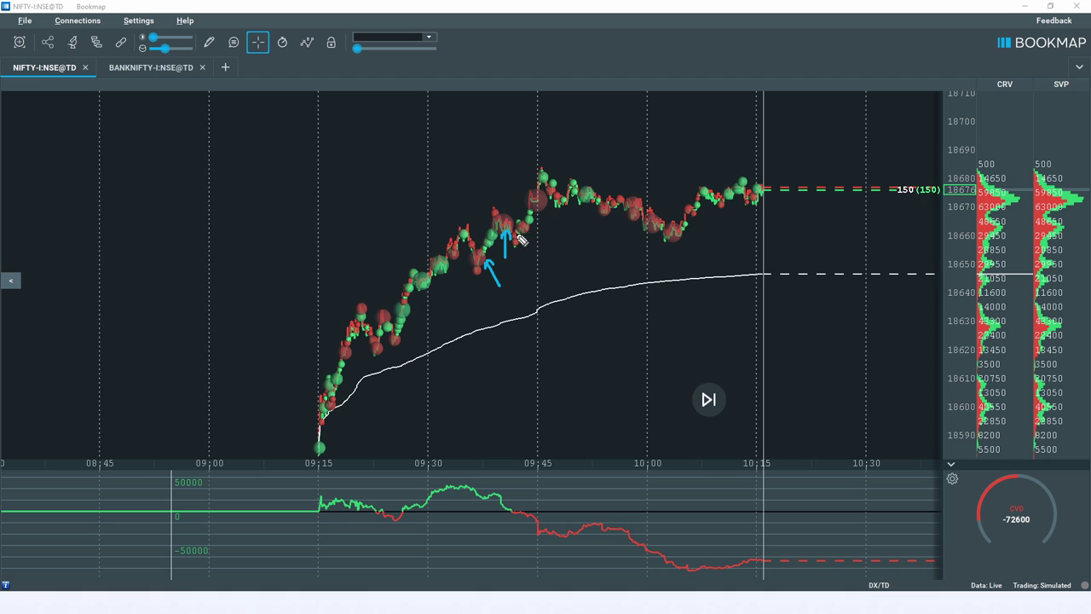
left_click_drag(507, 189, 508, 216)
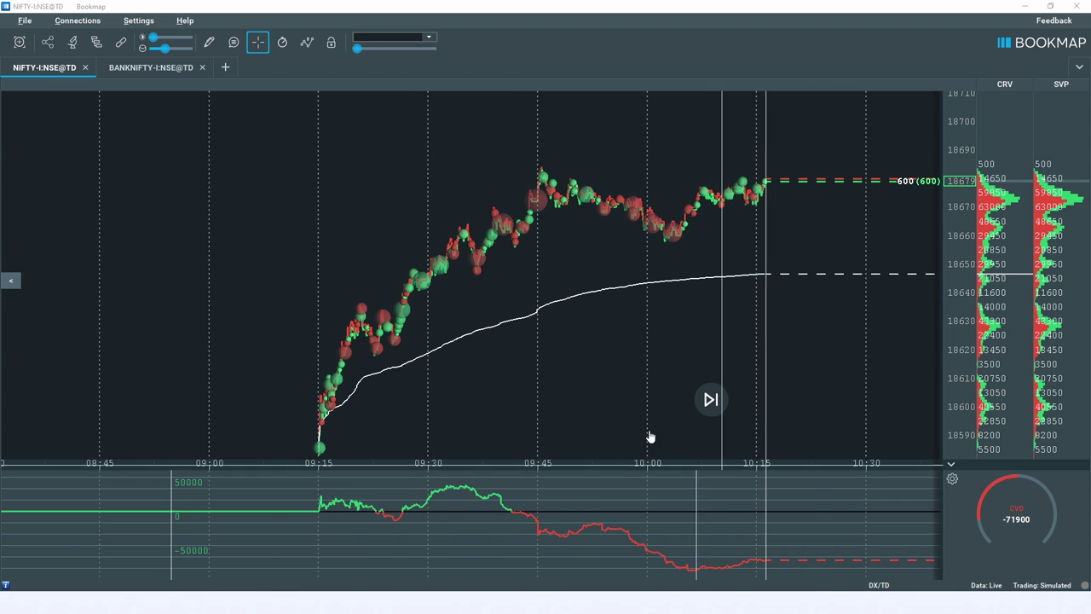
Enable the Footprint and Absorption indicator addons on the NIFTY chart.
scroll(546, 370, "up", 3)
left_click(96, 42)
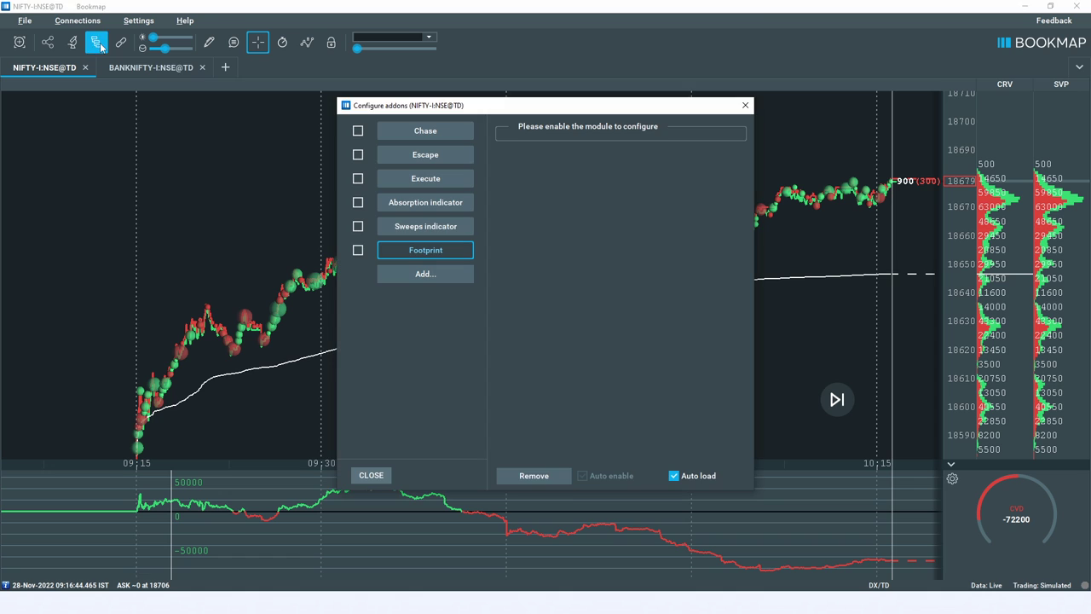
left_click(746, 106)
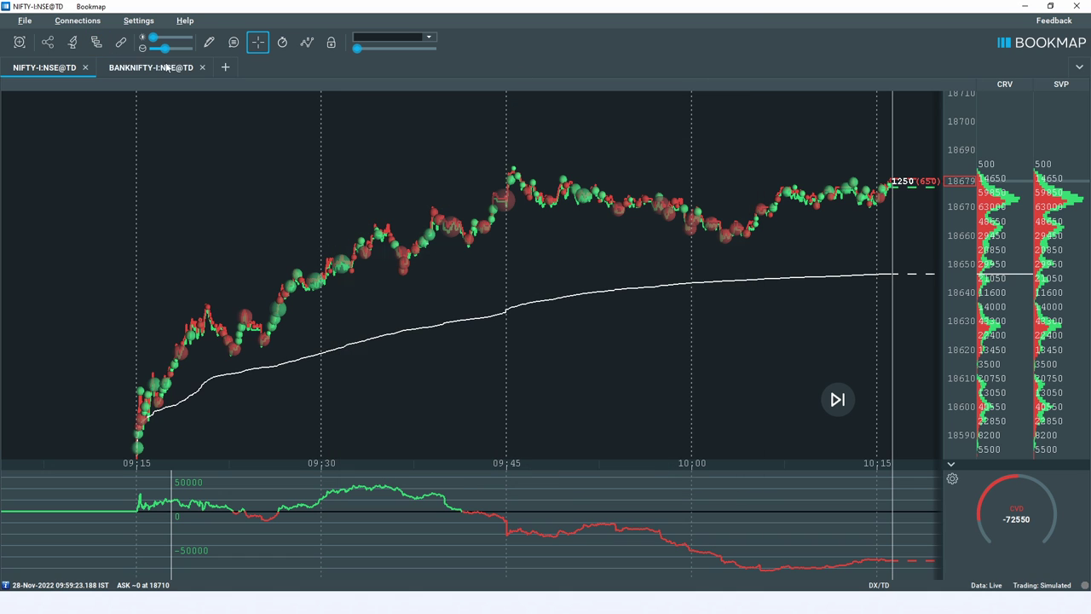
left_click(96, 42)
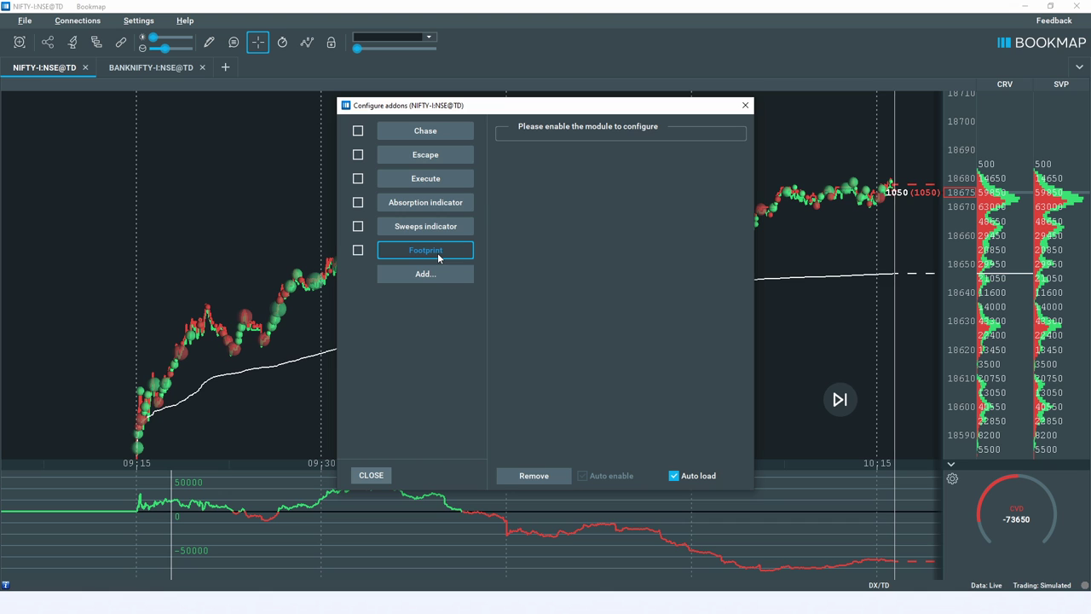
left_click(358, 251)
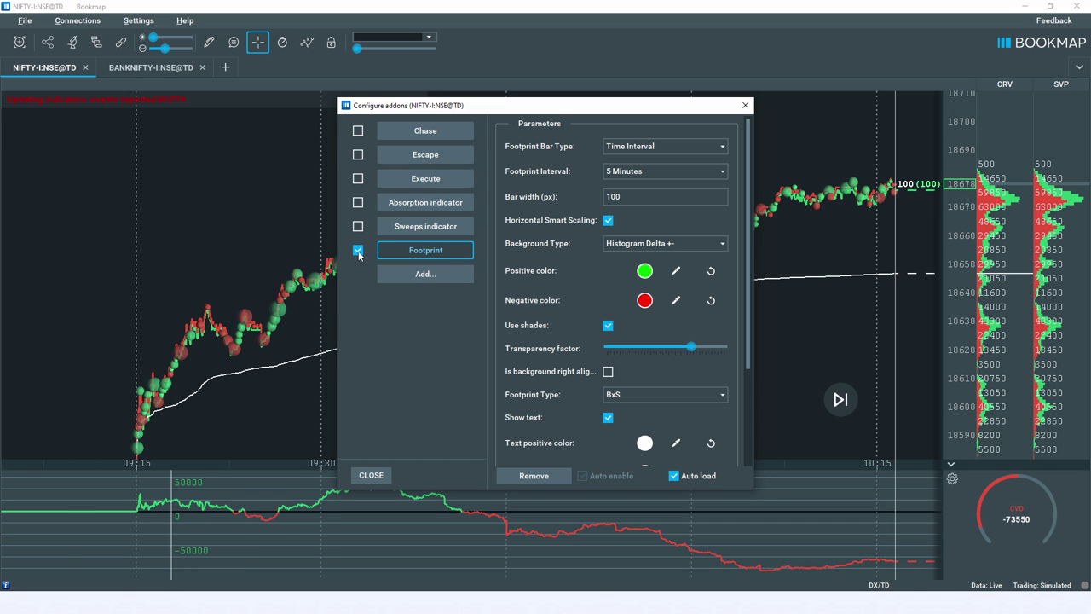
left_click(359, 204)
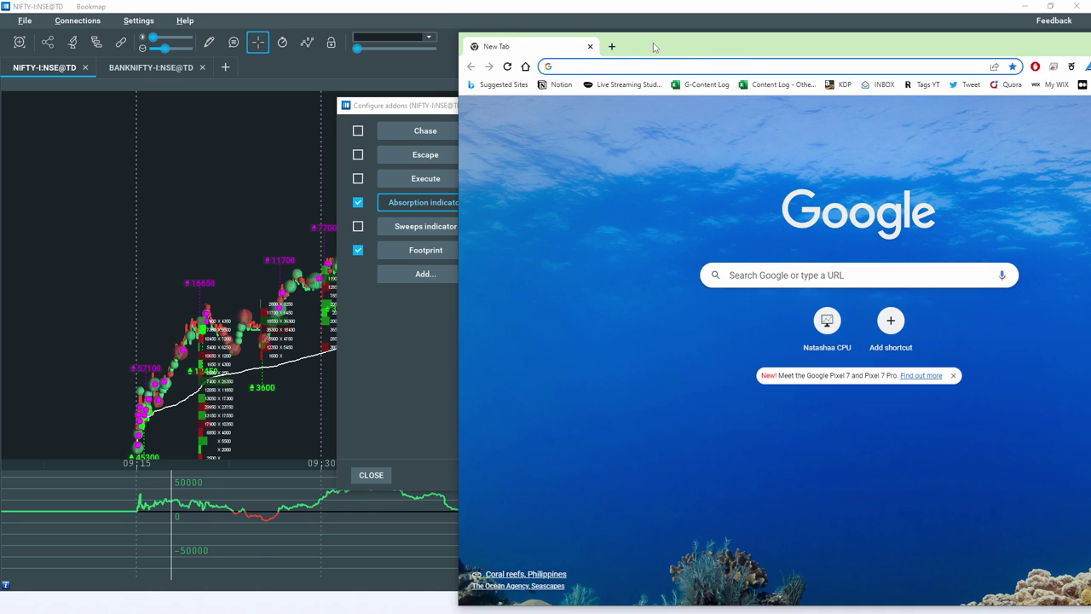
Maximize the browser window and search the web for "absorption indicator bookmap".
double_click(509, 44)
type("abso")
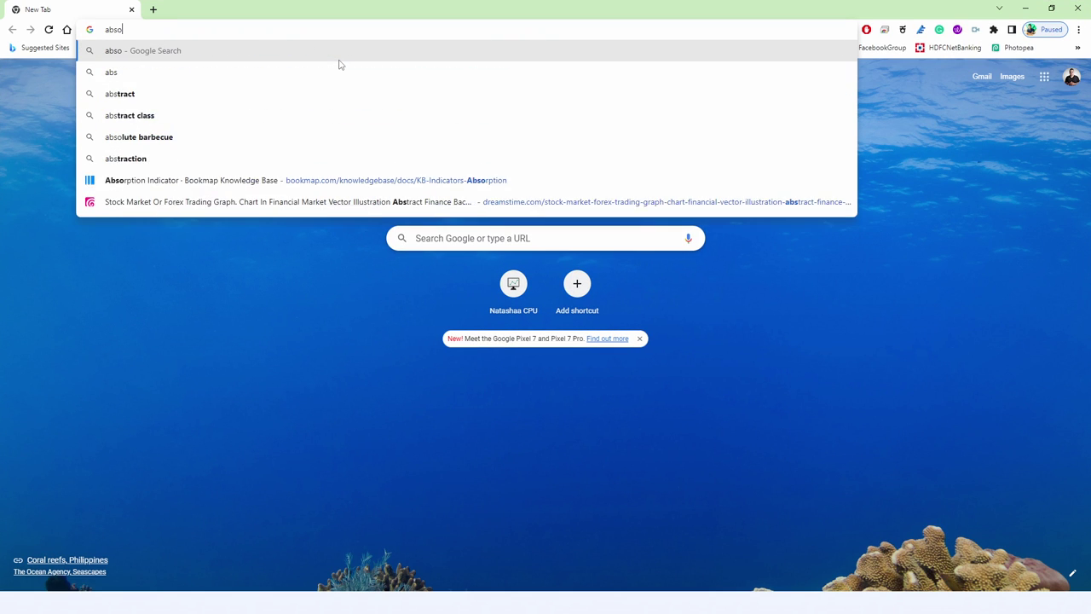
type("rptiomn")
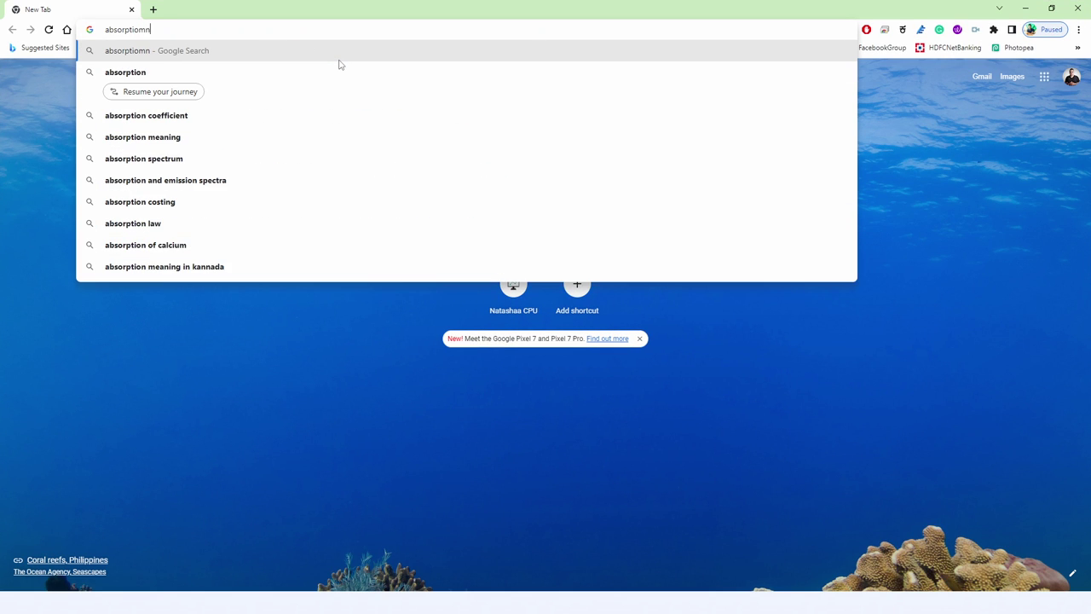
key("BackSpace")
key("BackSpace")
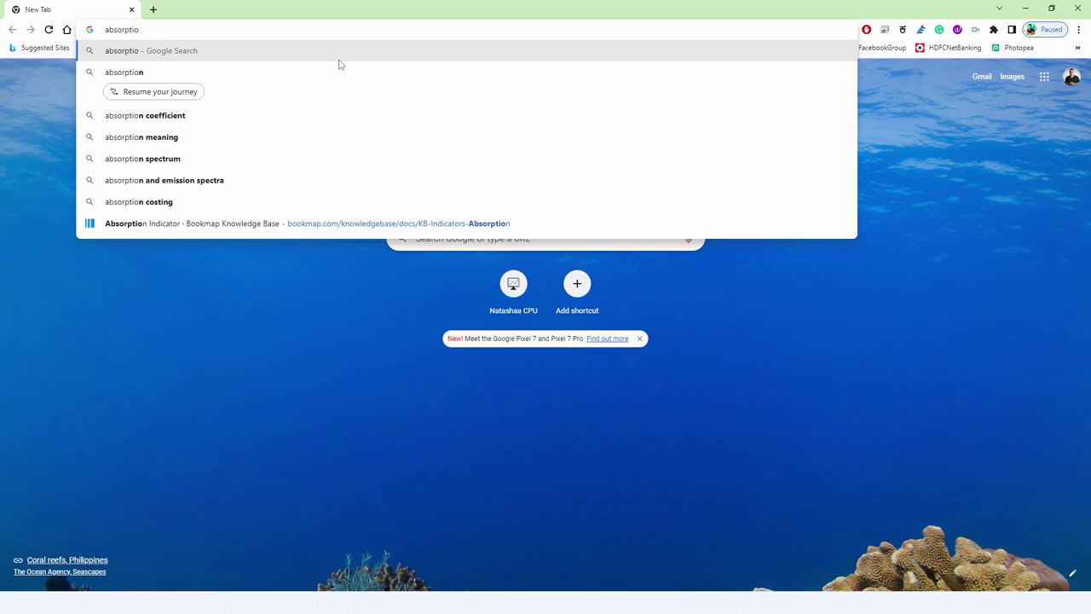
type("n indicator ")
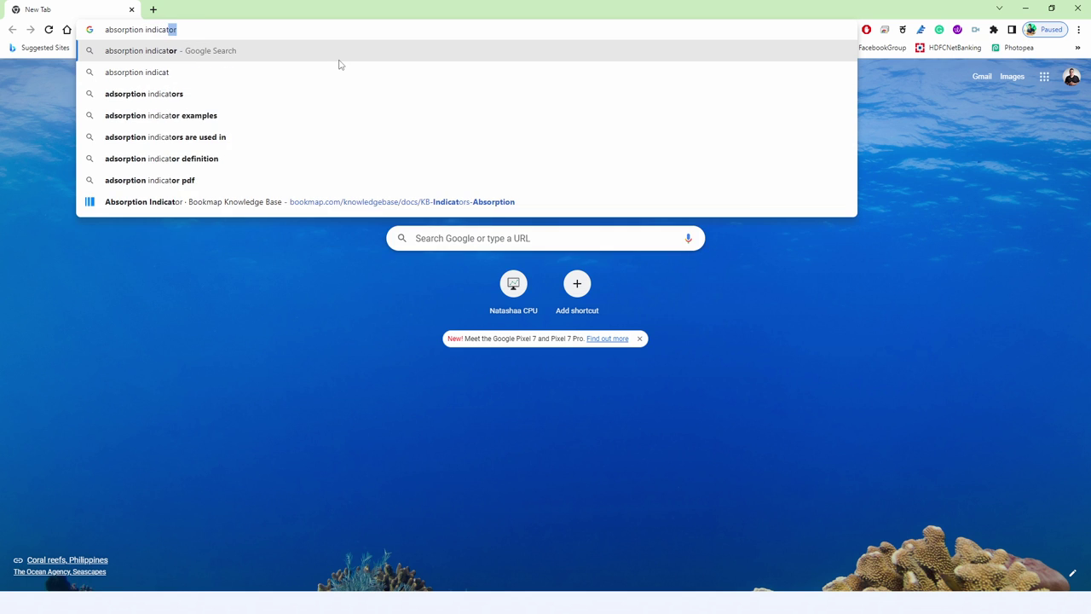
type("bookmap")
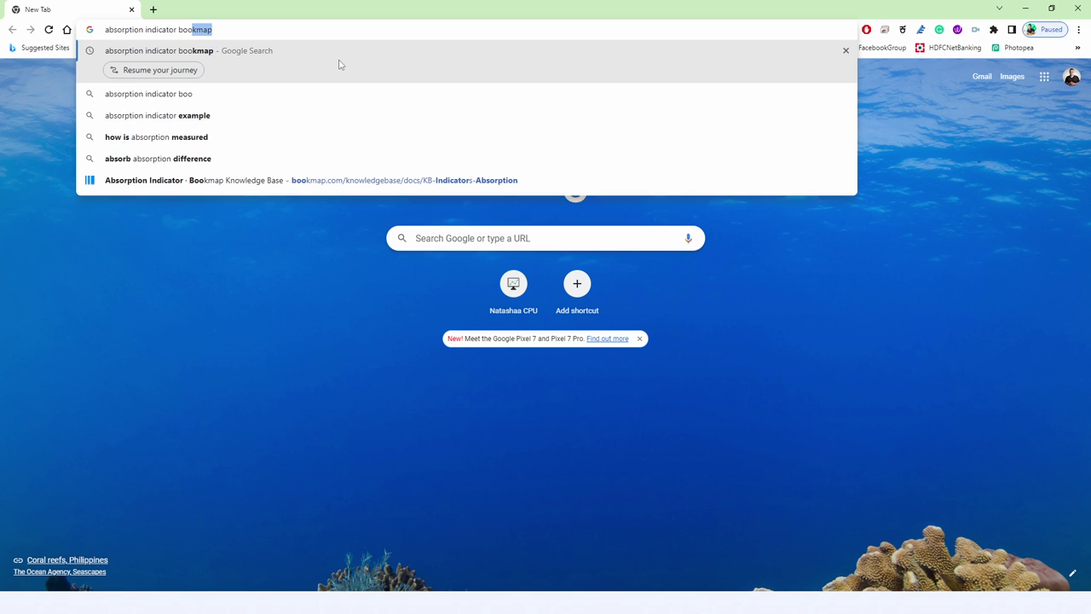
key("Return")
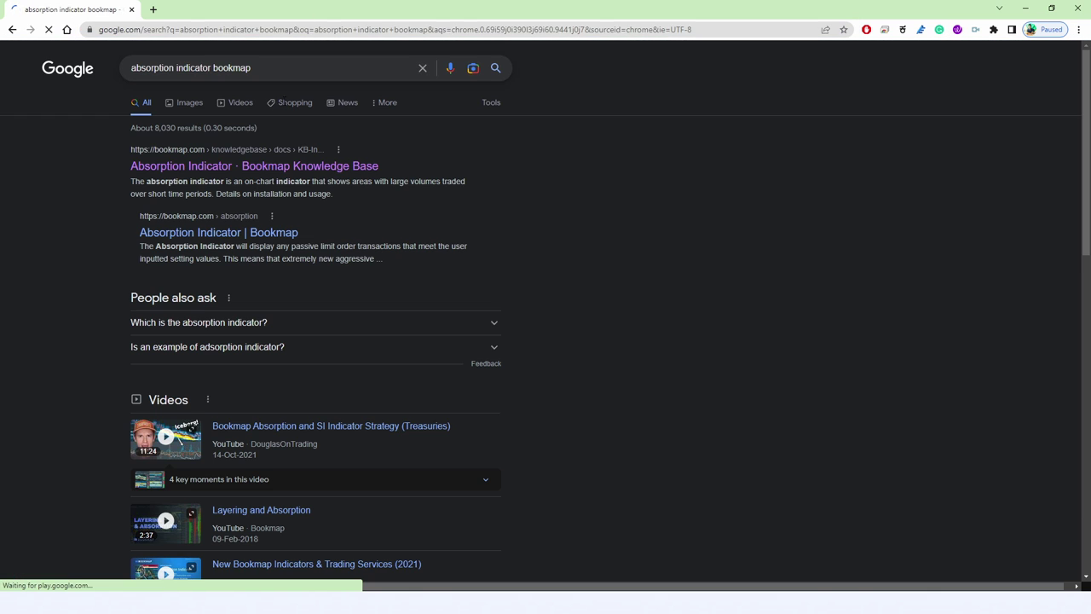
Open the Bookmap Knowledge Base article on the Absorption Indicator, highlight the download line under Installation, and return to Bookmap.
left_click(233, 165)
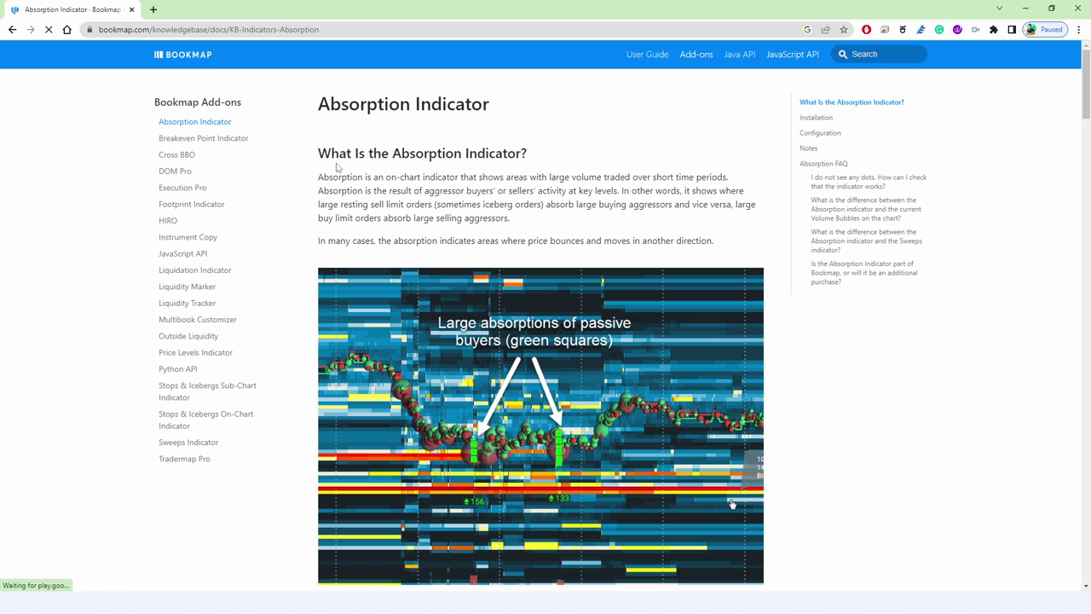
scroll(731, 234, "down", 3)
scroll(519, 282, "down", 2)
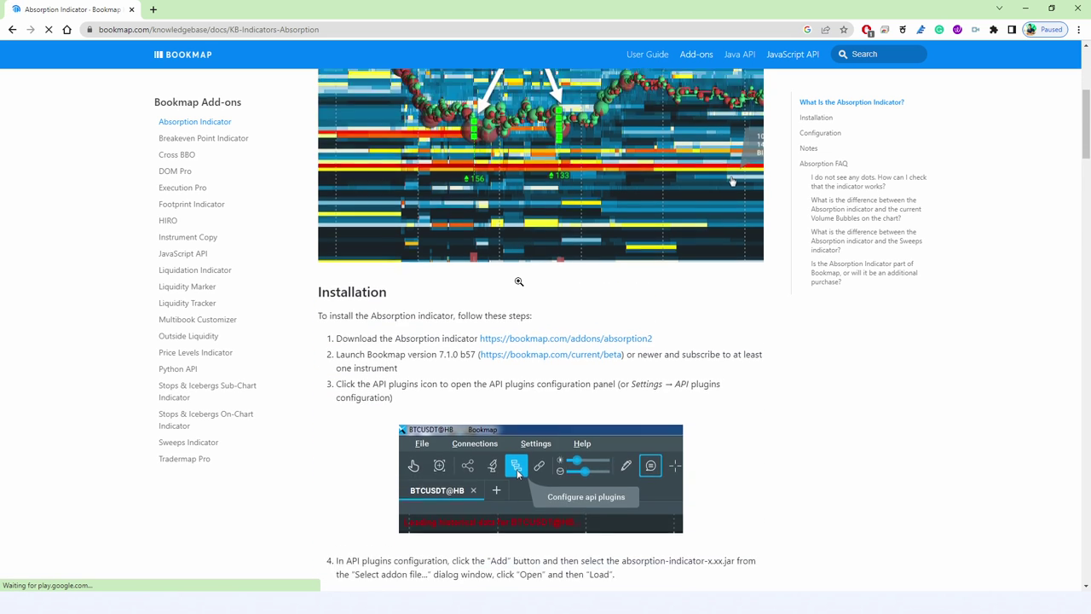
left_click_drag(335, 210, 667, 215)
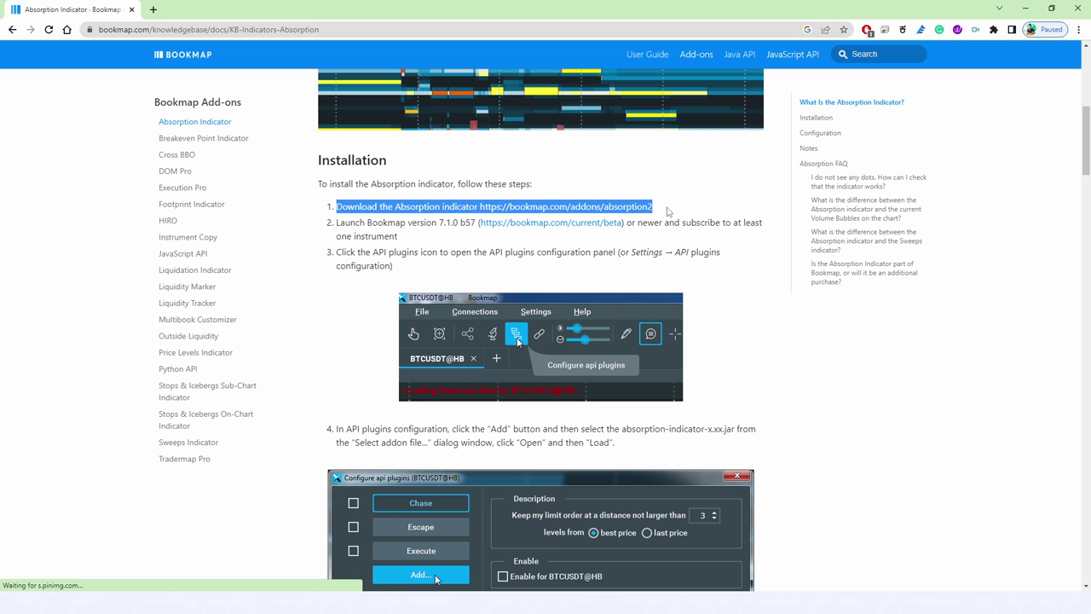
left_click(1027, 10)
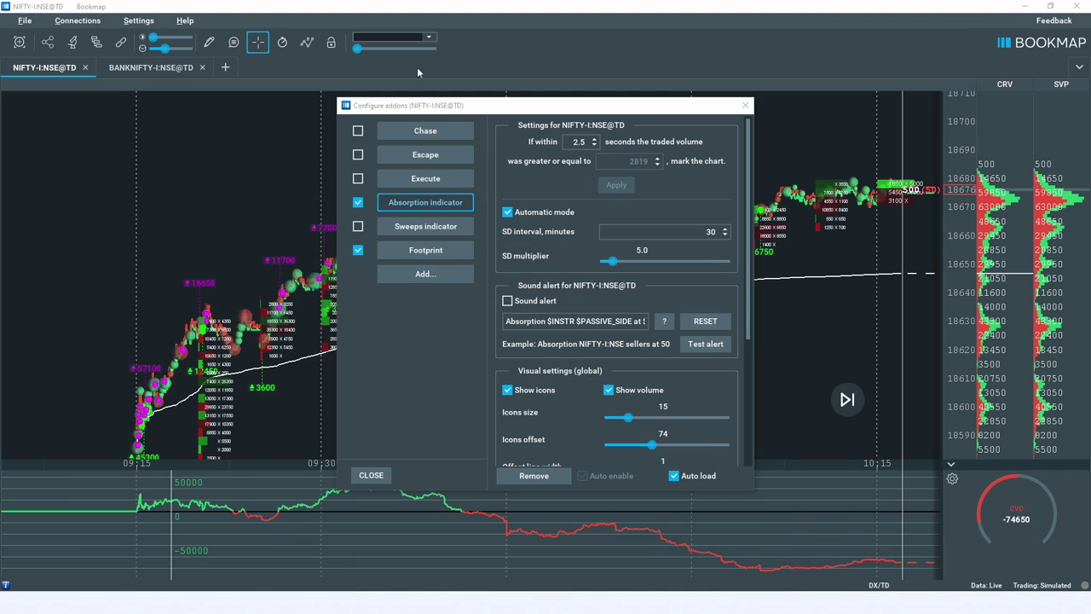
Reopen the addon configuration, view the add-on files available for loading, dismiss the file selection, and point out the Absorption indicator's time window.
left_click(747, 107)
left_click(96, 42)
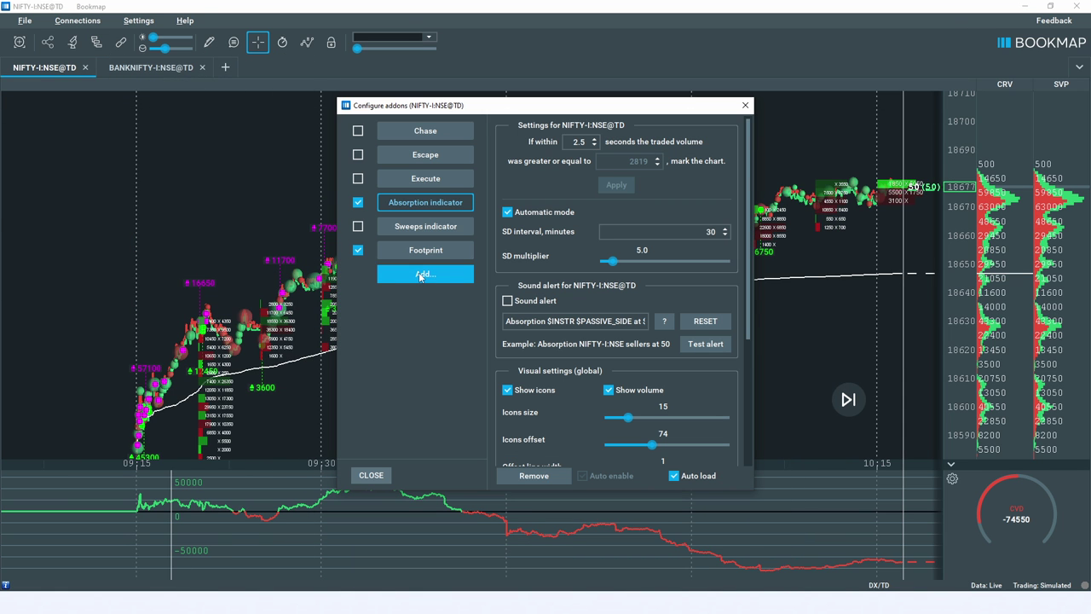
left_click(420, 274)
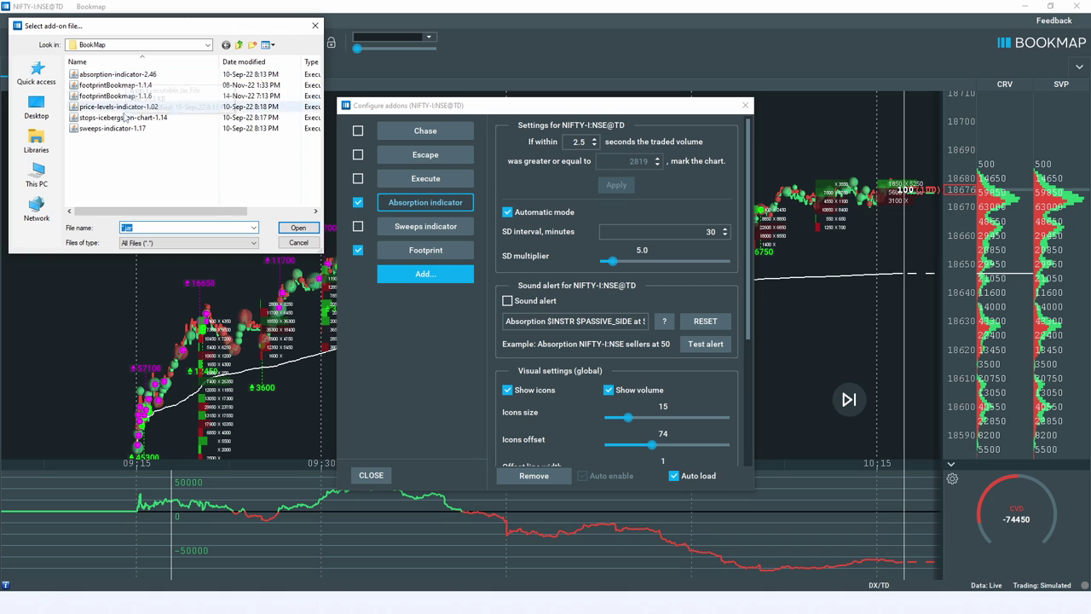
left_click(314, 26)
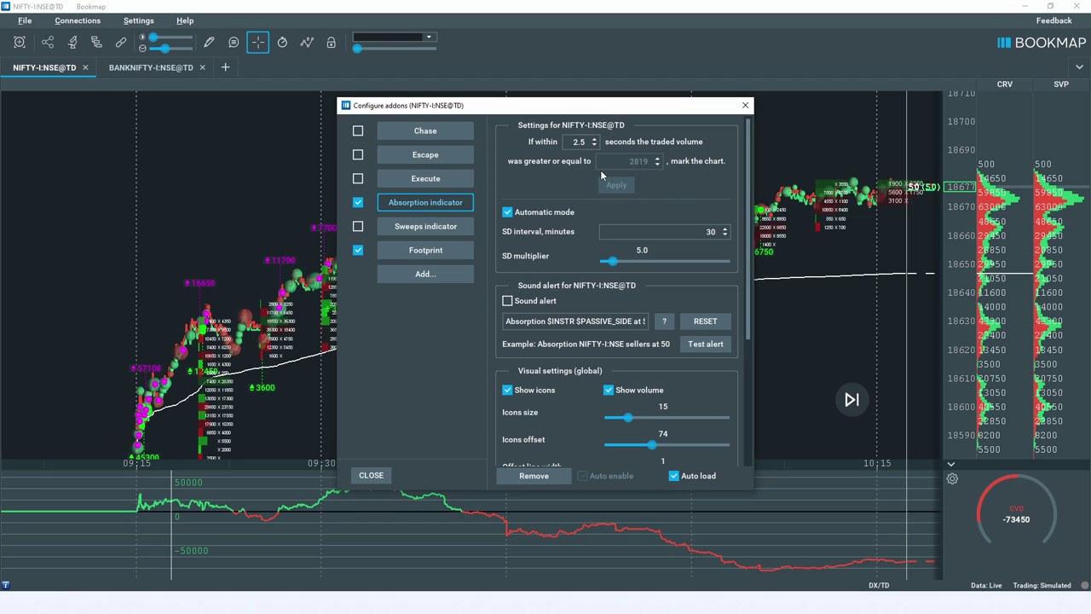
left_click(573, 142)
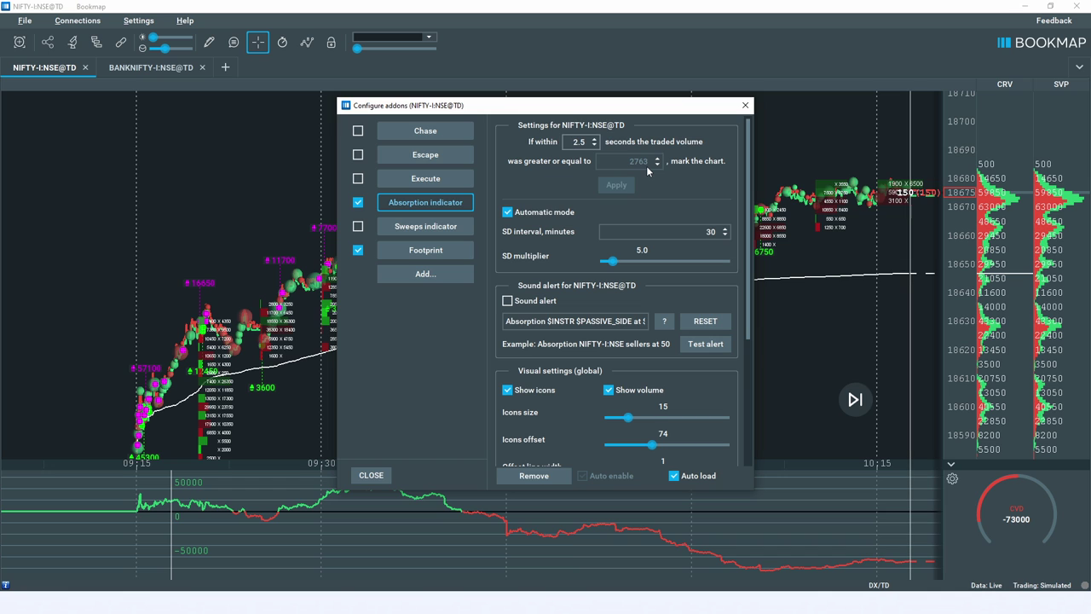
Close the addon configuration, circle the 9600 absorption volume near 09:54, and draw freehand arrows at its dot.
left_click(745, 104)
scroll(603, 309, "up", 3)
scroll(602, 310, "up", 2)
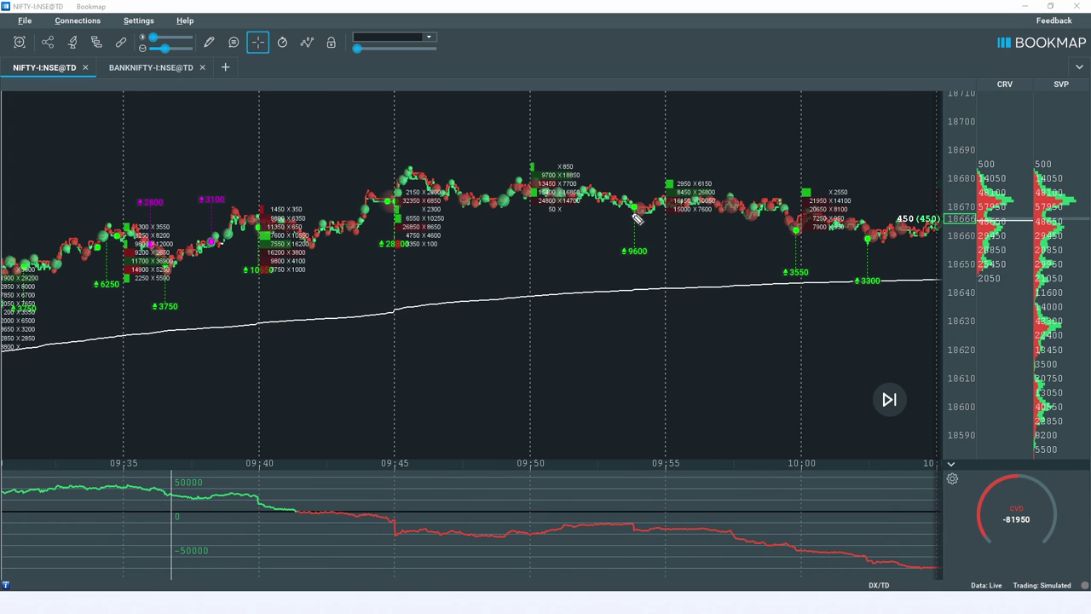
left_click_drag(637, 214, 612, 246)
mouse_move(649, 247)
left_mouse_down()
mouse_move(613, 248)
mouse_move(659, 255)
mouse_move(643, 244)
left_mouse_up()
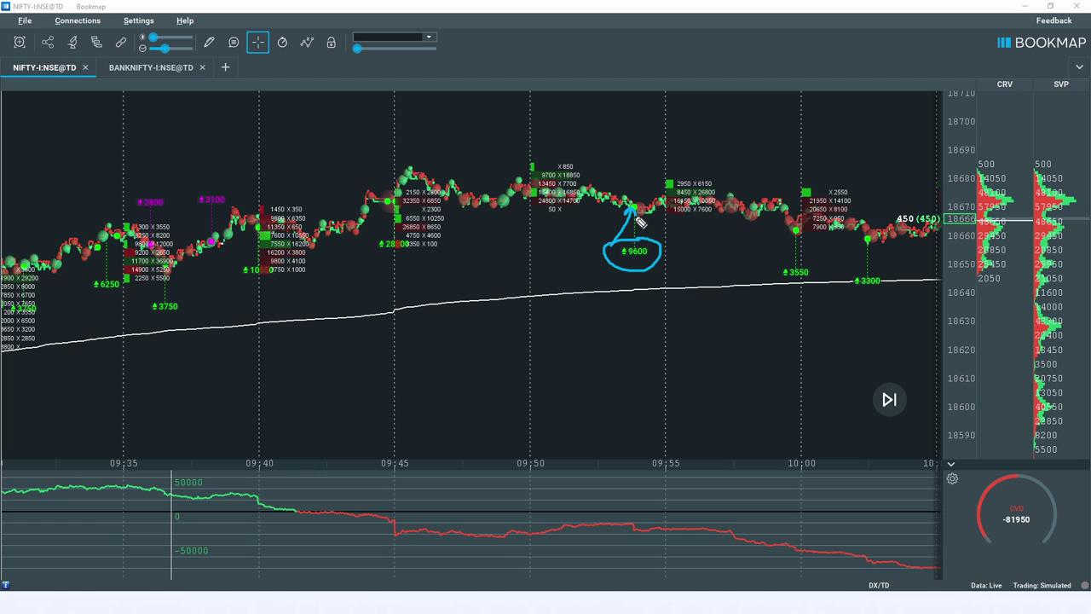
left_click_drag(634, 178, 642, 205)
mouse_move(633, 224)
left_mouse_down()
mouse_move(638, 213)
mouse_move(638, 253)
left_mouse_up()
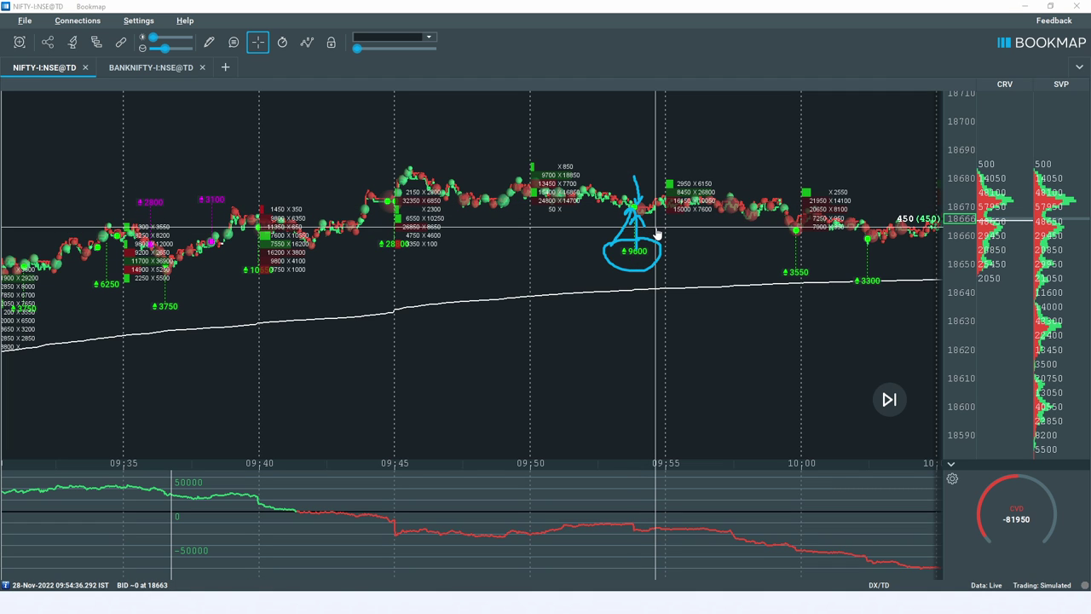
Reopen the addon configuration, review the Absorption indicator's visual settings, and clear the freehand drawings.
left_click(96, 42)
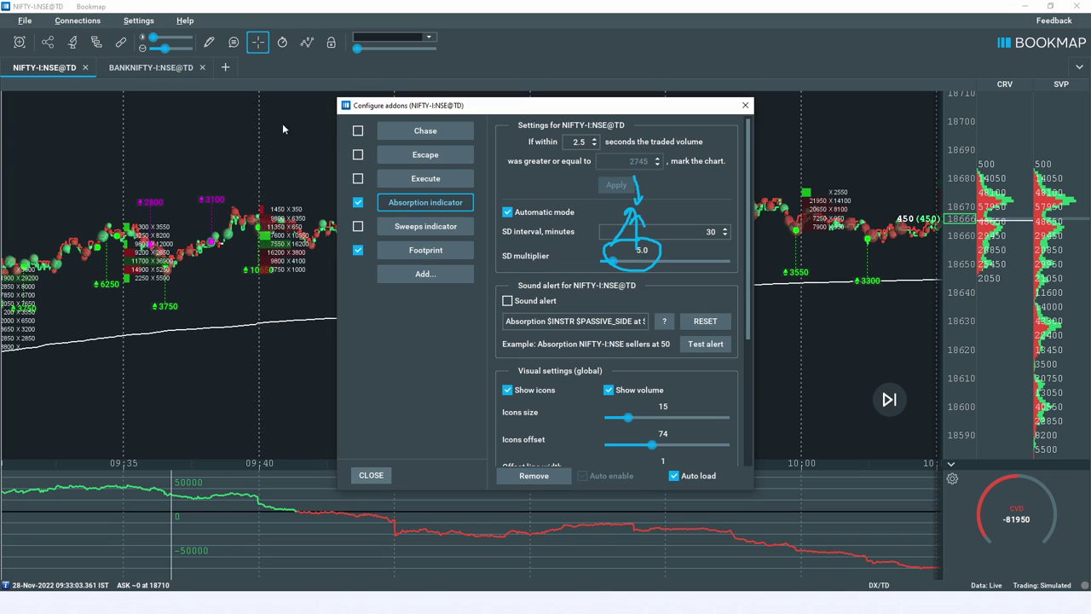
scroll(579, 399, "down", 5)
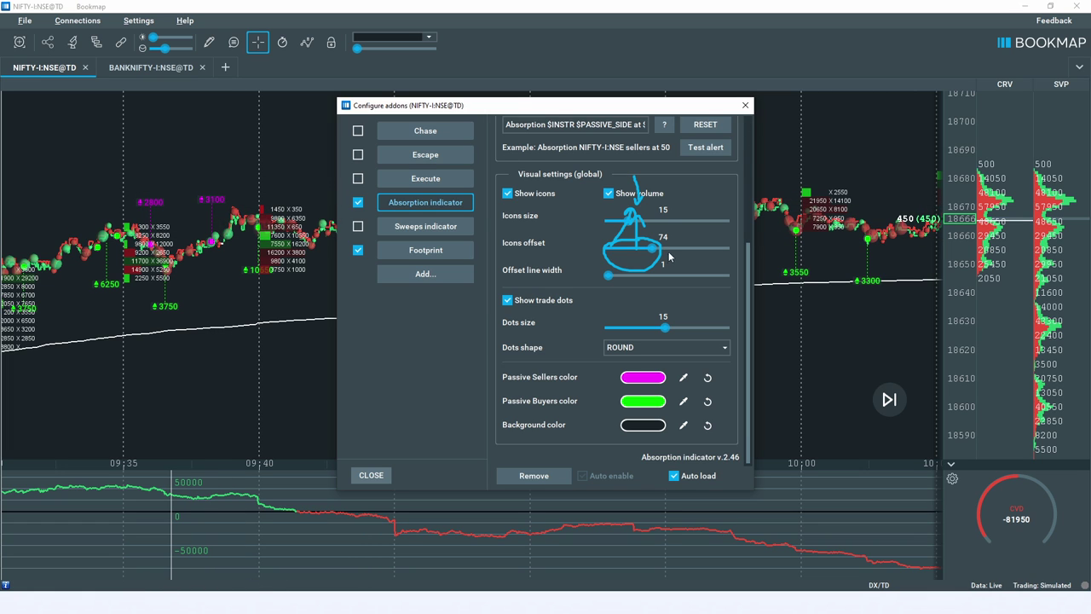
scroll(669, 258, "up", 5)
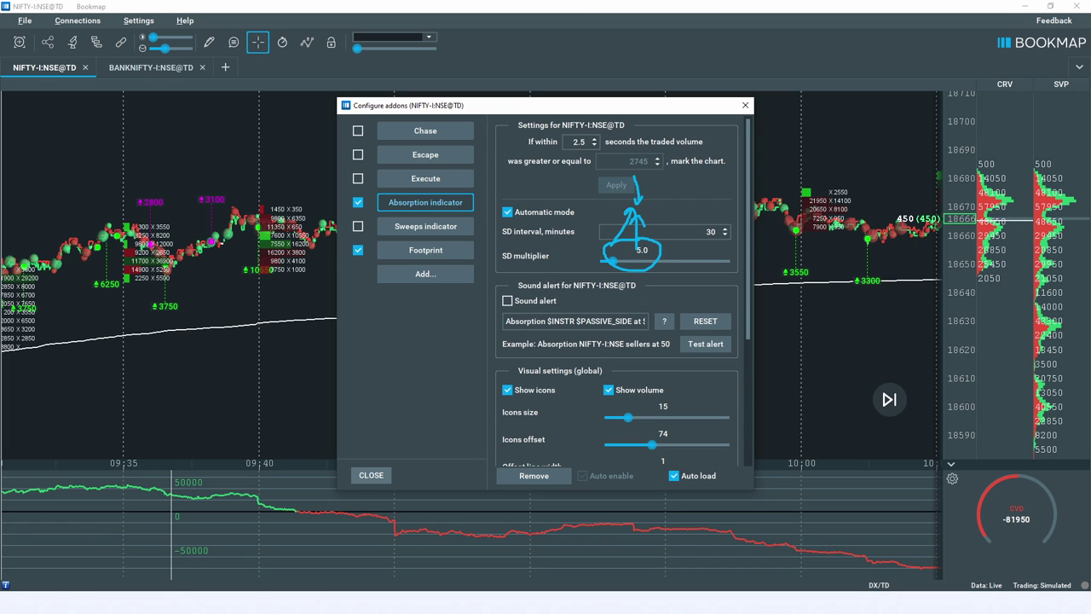
key("Escape")
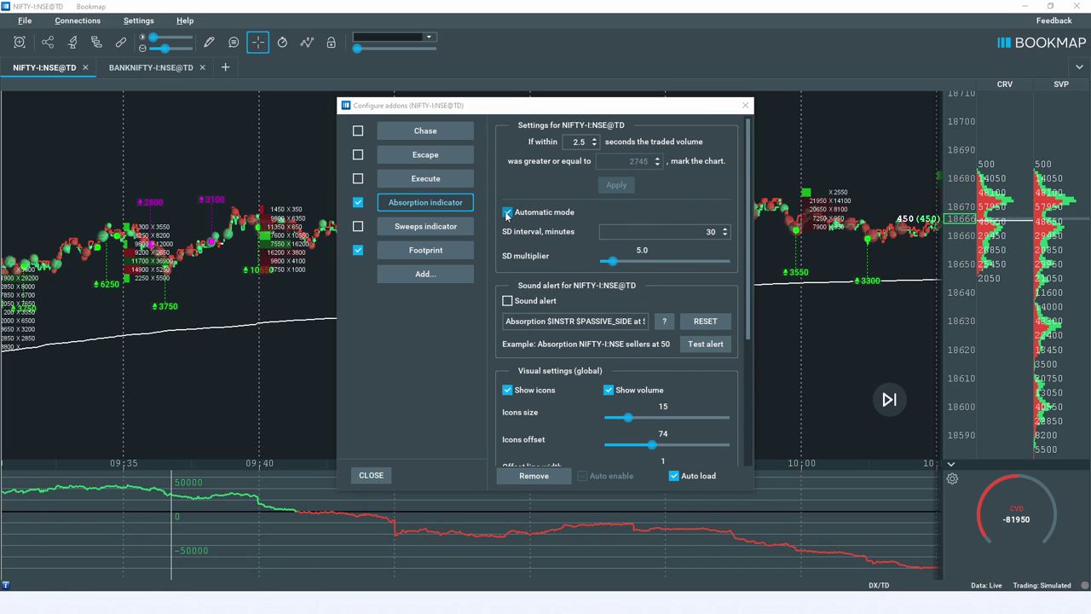
Turn off the Absorption indicator's automatic mode and set the traded volume threshold to 5000.
left_click(507, 212)
left_click(507, 212)
left_click(507, 212)
left_click(628, 162)
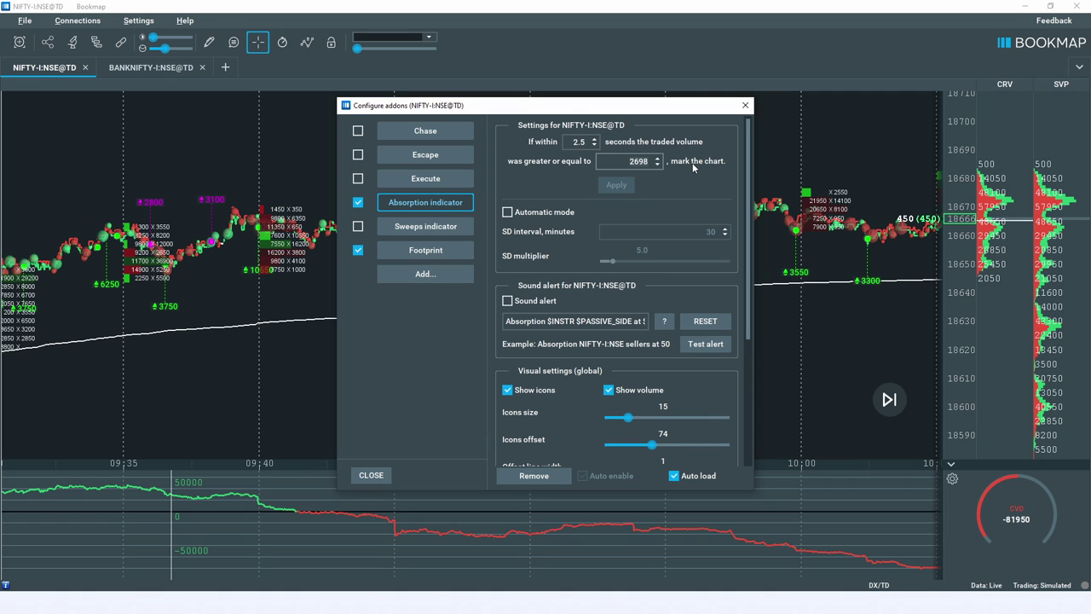
key("ctrl+a")
type("5000")
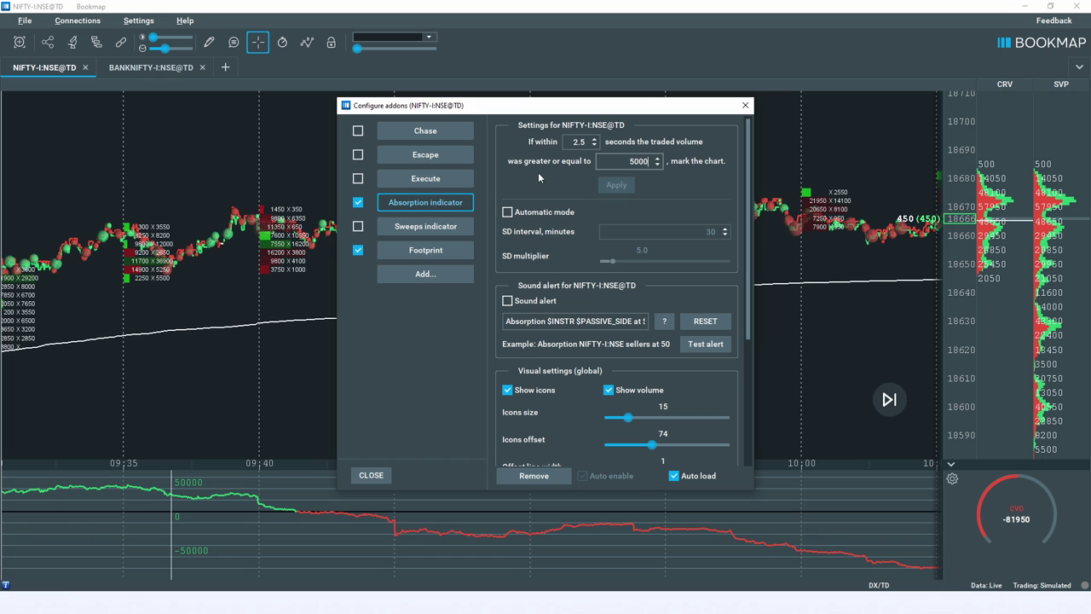
Move the addon dialog off the price action and examine the absorption marks from 09:15 to about 09:55.
left_click_drag(630, 110, 935, 59)
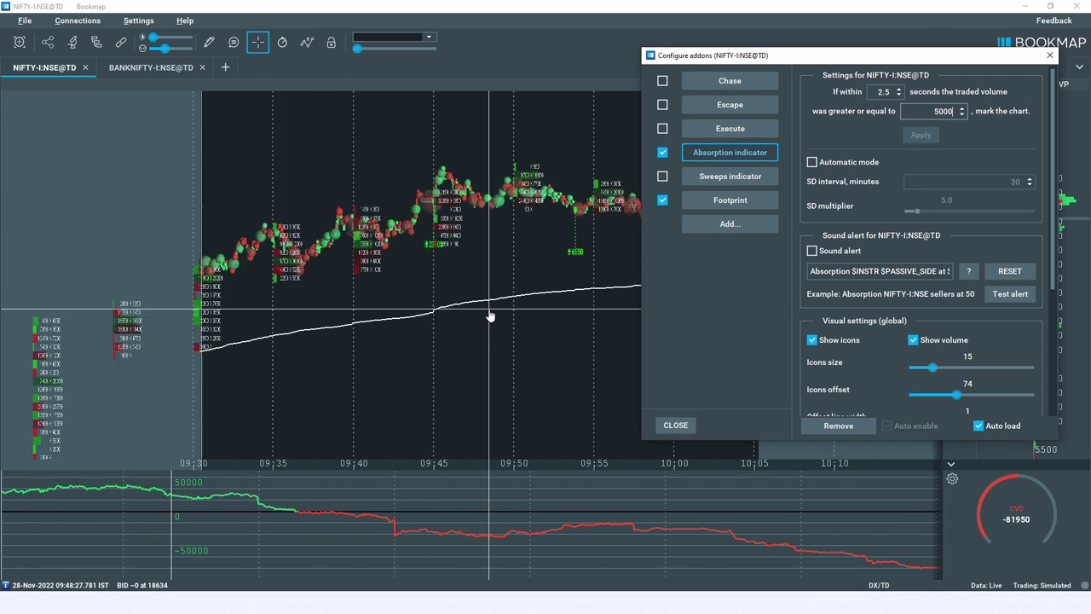
scroll(511, 293, "down", 4)
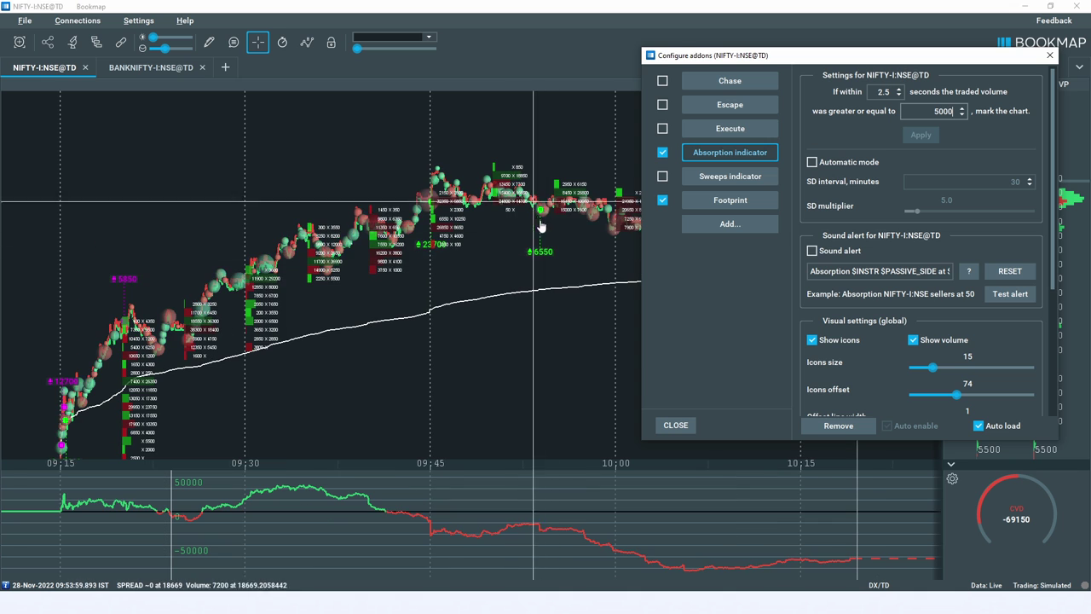
scroll(554, 251, "up", 4)
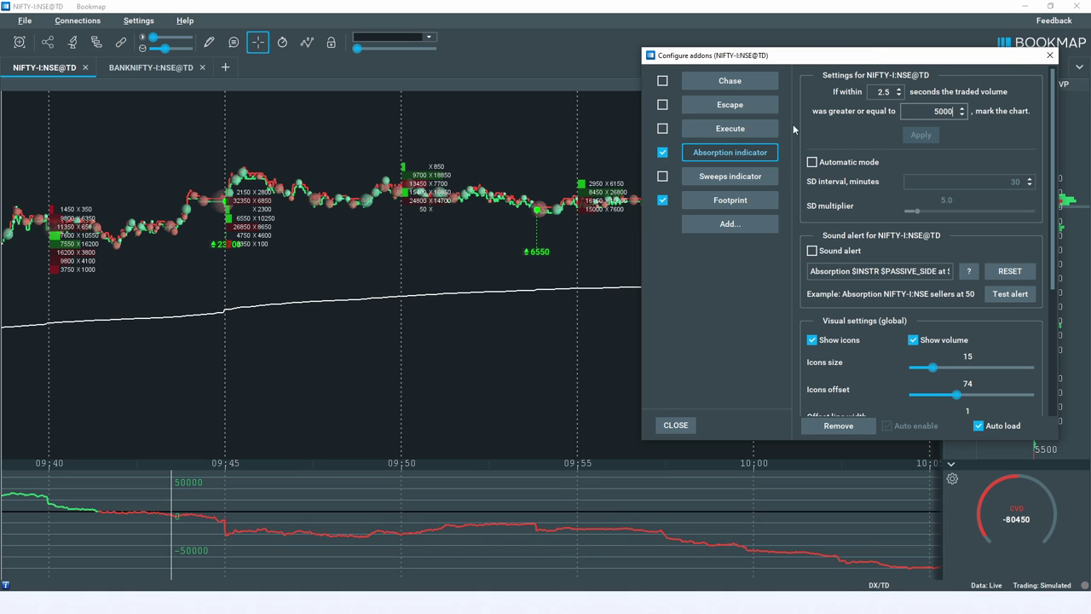
Restore the Absorption indicator's automatic mode, uncover the latest price action, and compare manual and automatic threshold modes, ending in automatic.
left_click(814, 164)
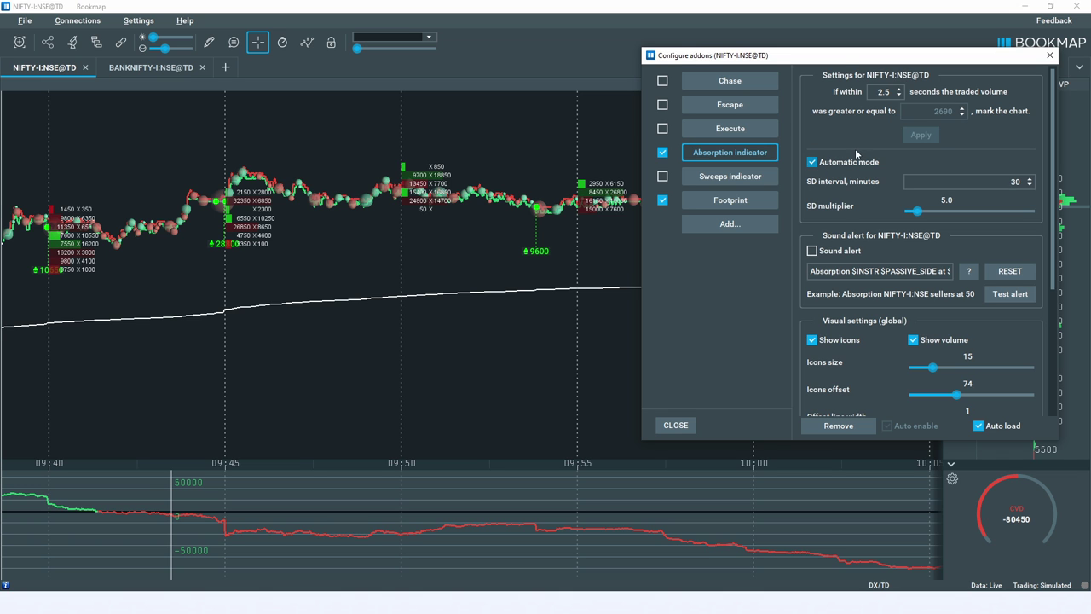
left_click_drag(841, 56, 293, 48)
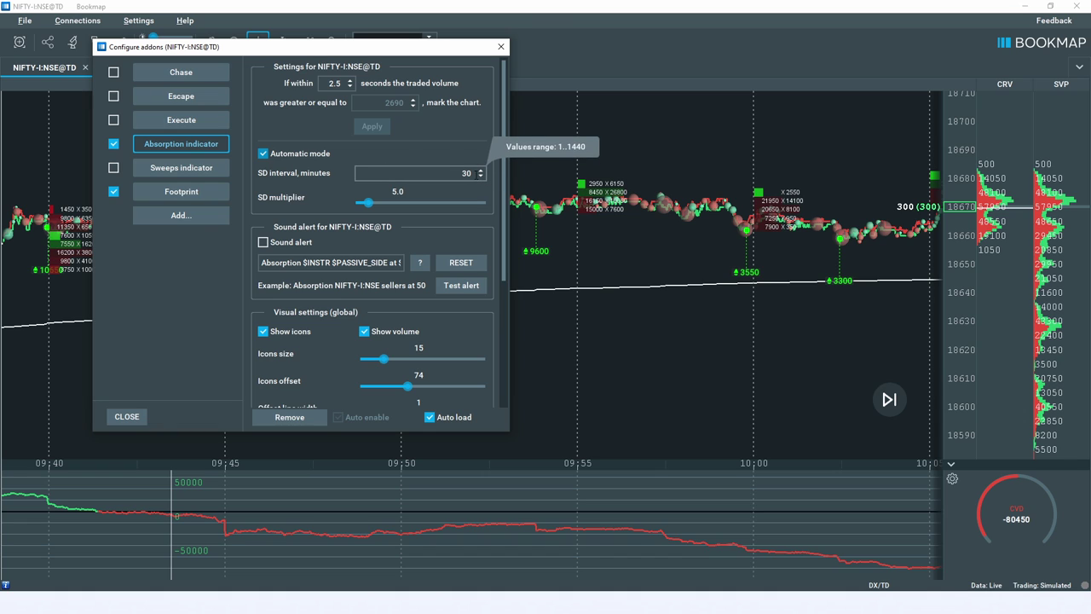
left_click(264, 154)
left_click(379, 103)
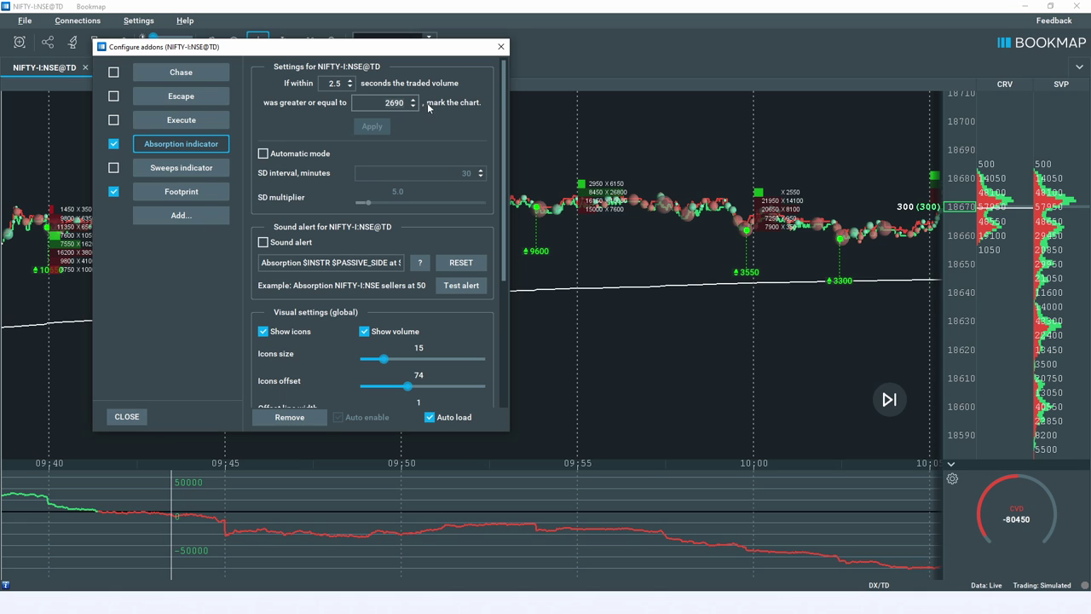
left_click(264, 154)
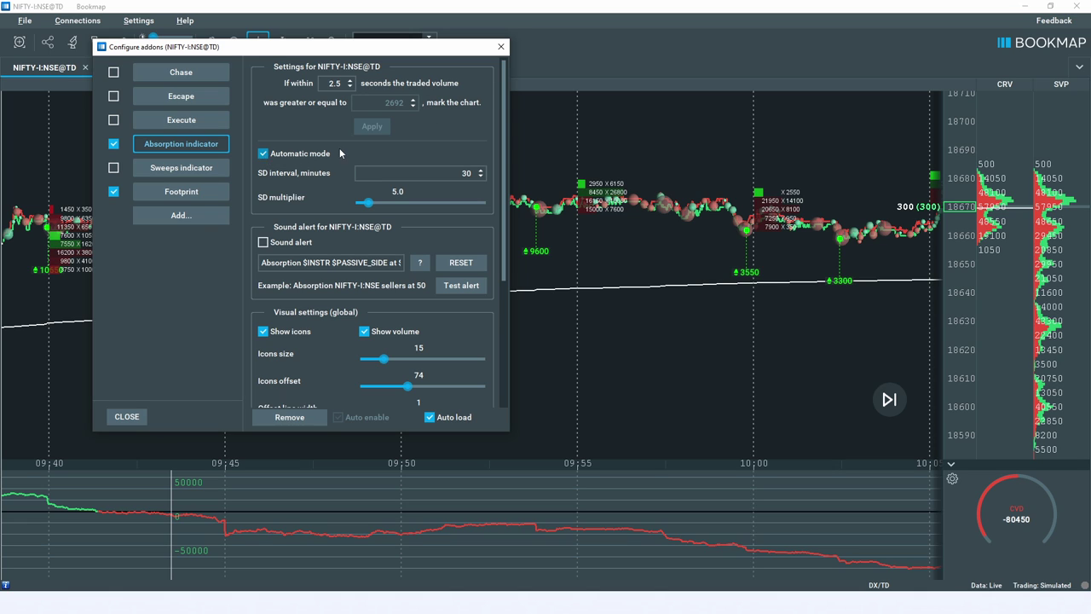
left_click(466, 173)
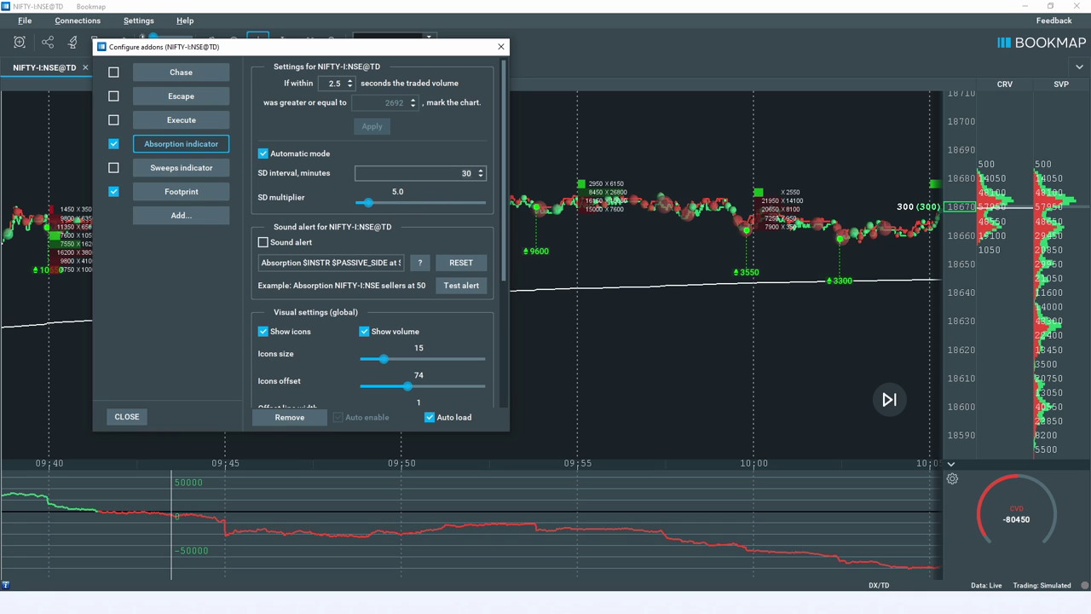
Handwrite "5 x 5 = 25" above the price action, draw an arrow at the volume threshold, and clear the drawings.
left_click(547, 204)
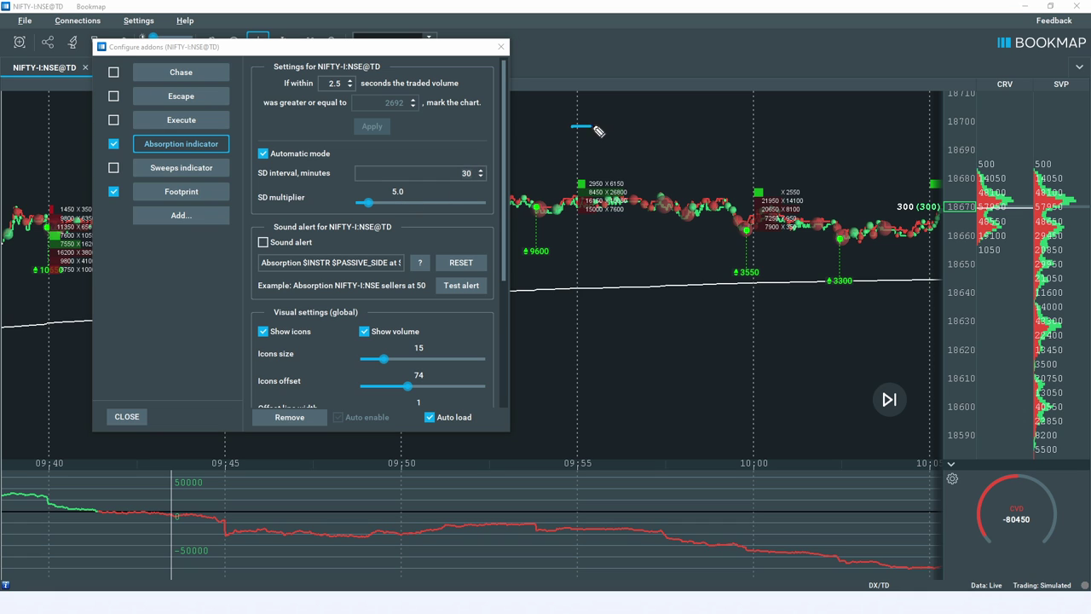
left_click_drag(572, 130, 576, 157)
mouse_move(628, 127)
left_mouse_down()
mouse_move(610, 145)
mouse_move(681, 137)
left_mouse_up()
mouse_move(399, 65)
left_mouse_down()
mouse_move(401, 101)
mouse_move(409, 93)
left_mouse_up()
mouse_move(691, 128)
left_mouse_down()
mouse_move(708, 145)
mouse_move(720, 119)
mouse_move(713, 146)
left_mouse_up()
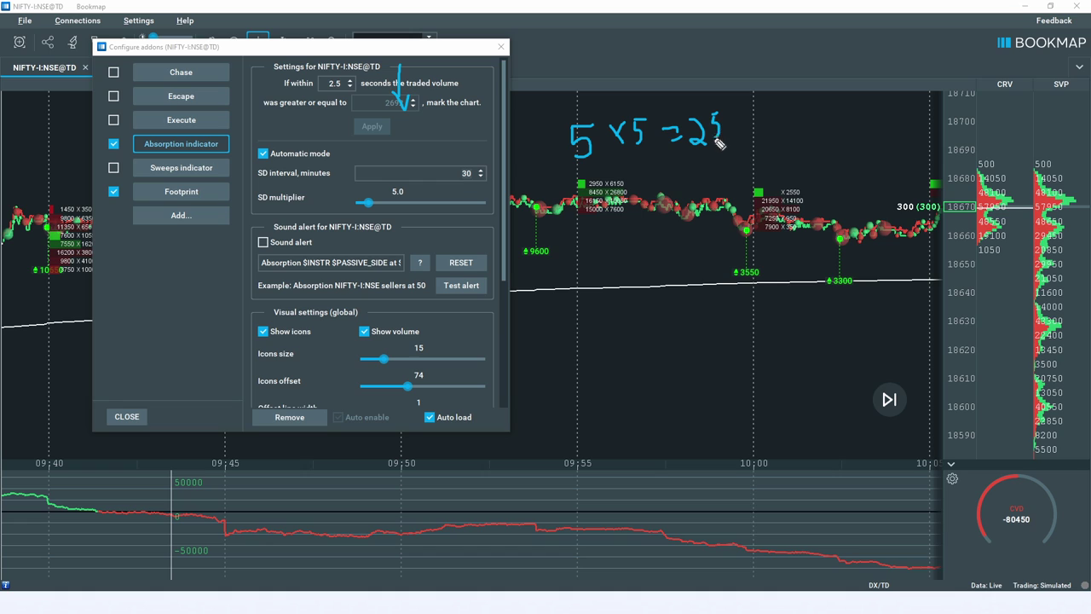
key("Escape")
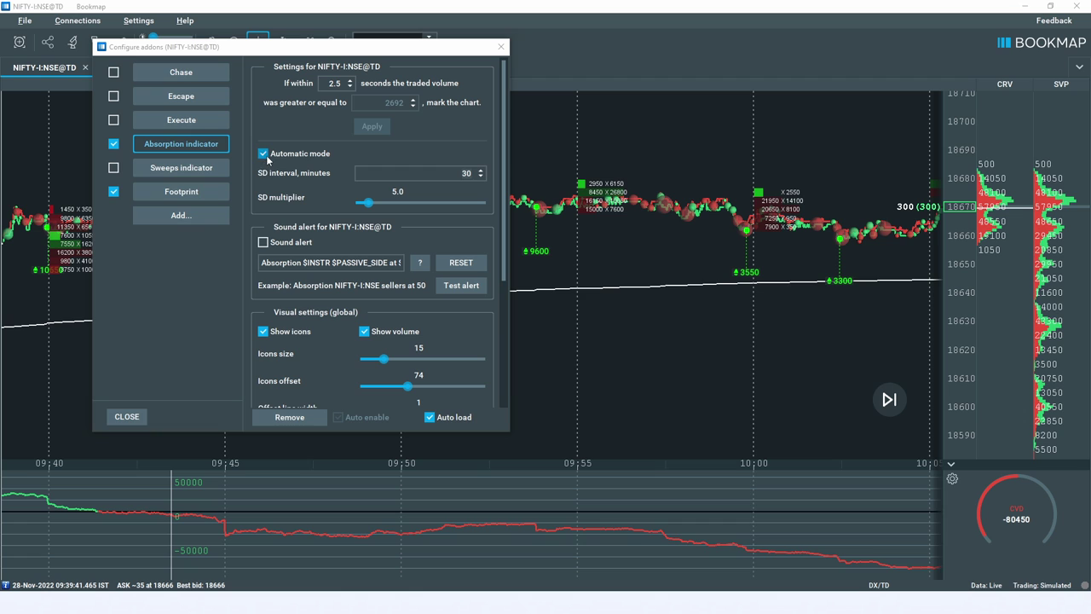
Open the Footprint indicator's settings and choose 5 Minutes as the footprint interval.
left_click(166, 194)
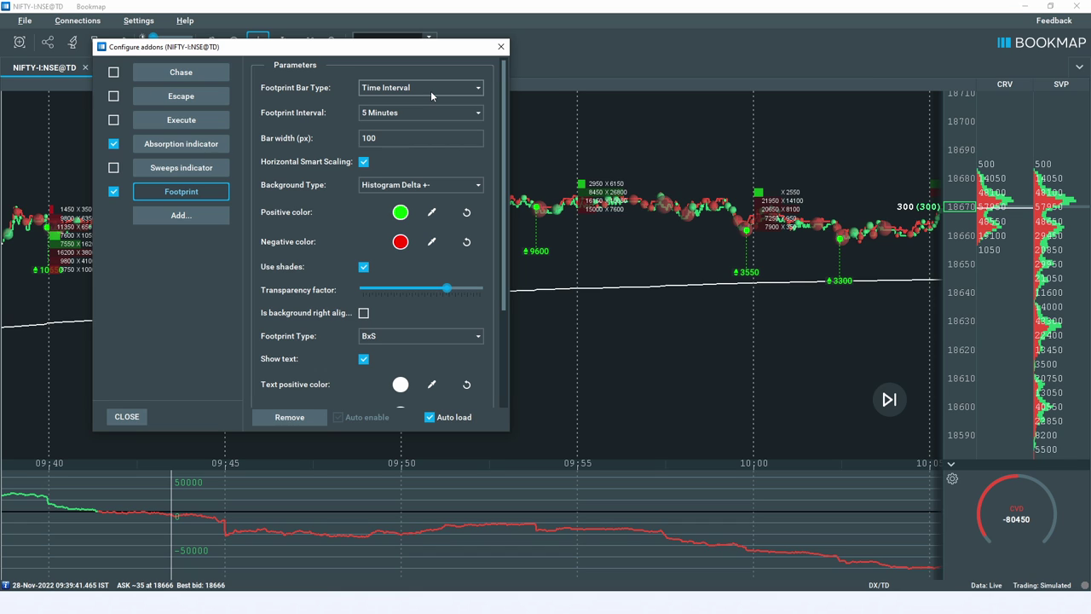
left_click(414, 112)
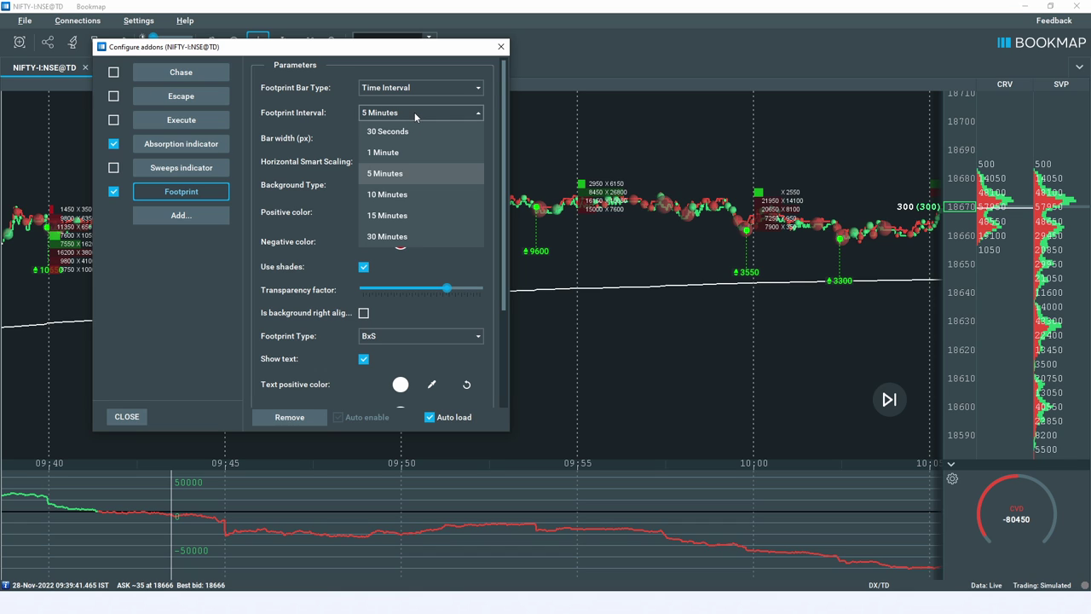
left_click(404, 178)
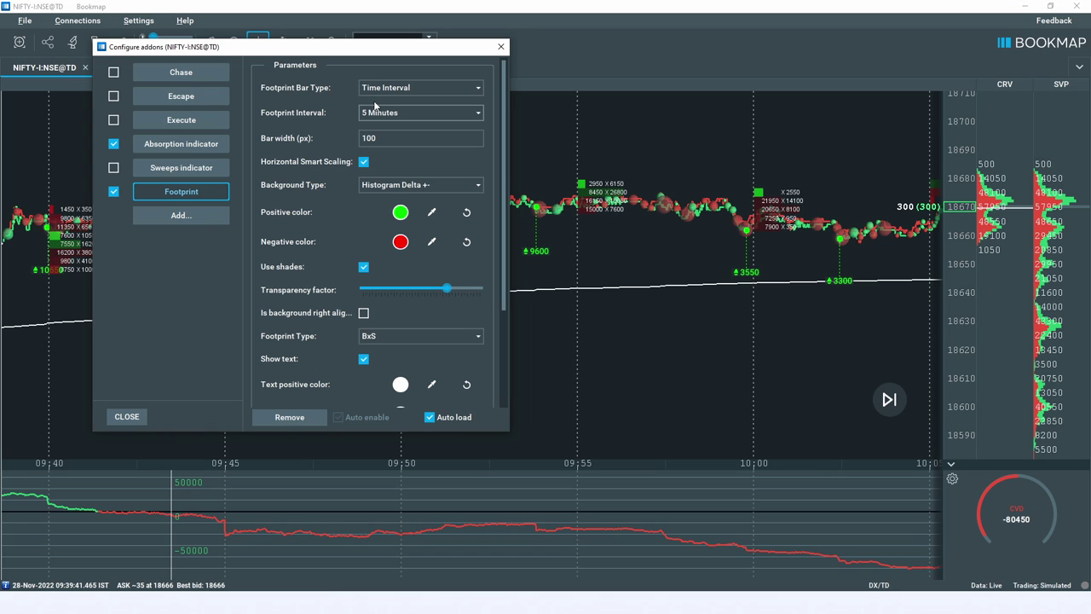
Set the Footprint bar width to 80 px and examine the footprint bars around 09:50 to 10:00.
left_click(371, 139)
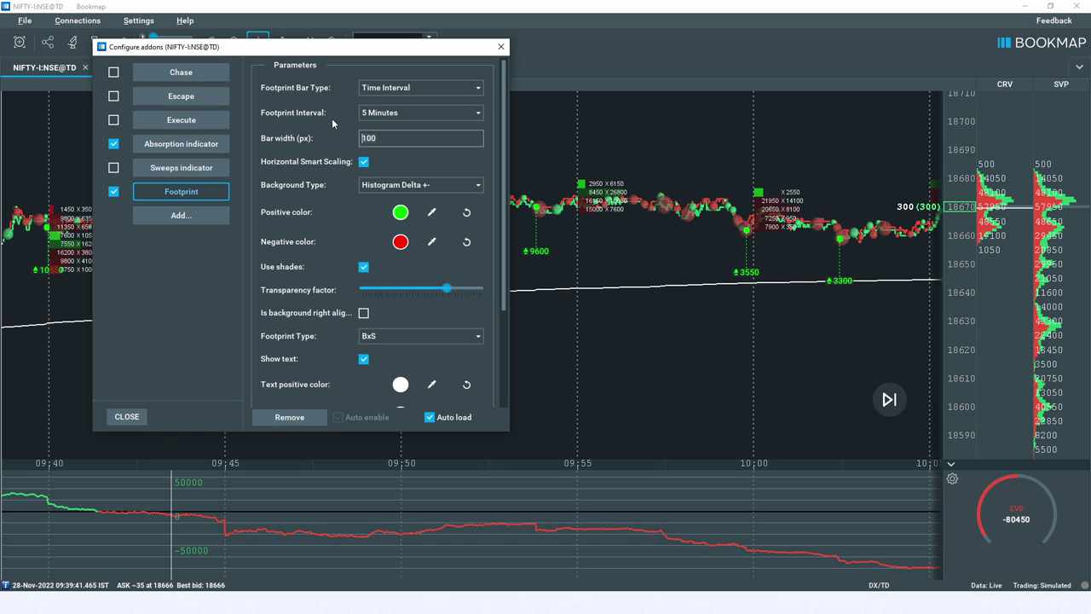
key("Delete")
key("Delete")
key("Delete")
type("80")
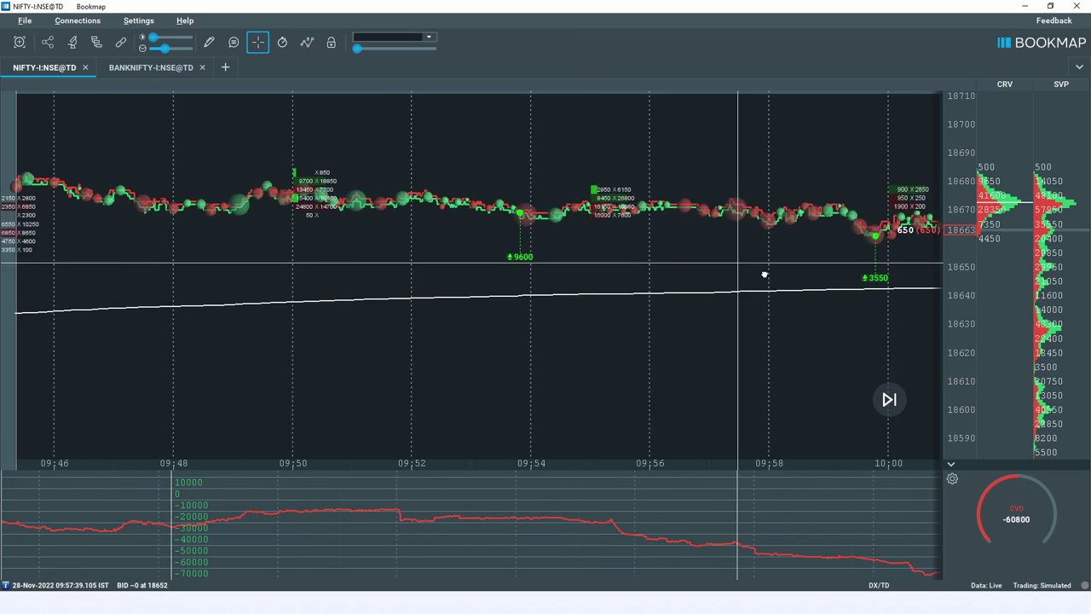
scroll(959, 289, "up", 3)
scroll(960, 289, "down", 2)
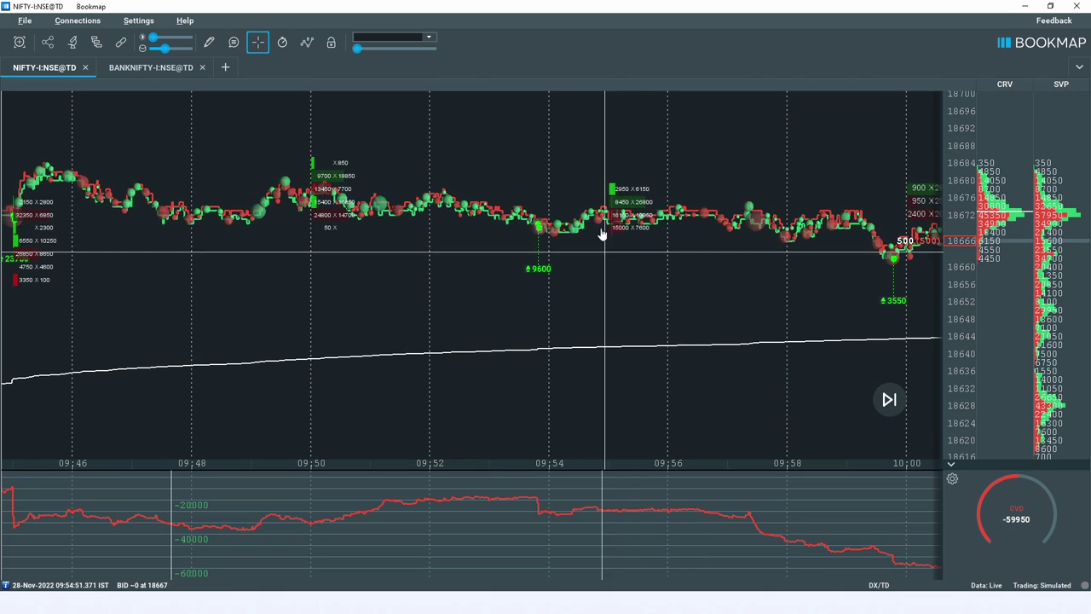
Reopen the Footprint settings, set the bar width to 100 px, and switch Horizontal Smart Scaling off and back on.
left_click(99, 44)
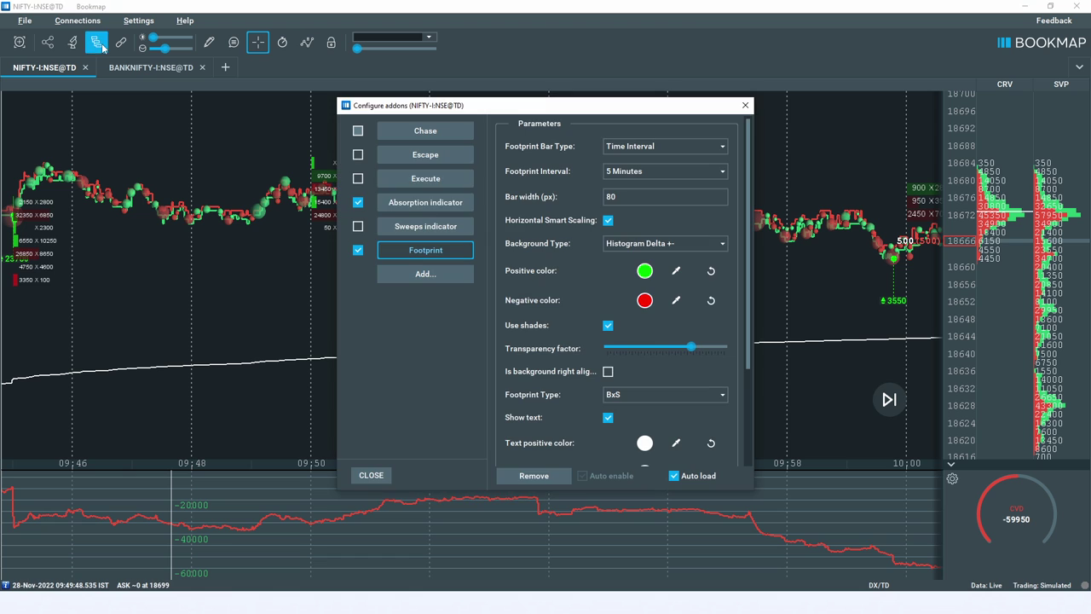
left_click(607, 196)
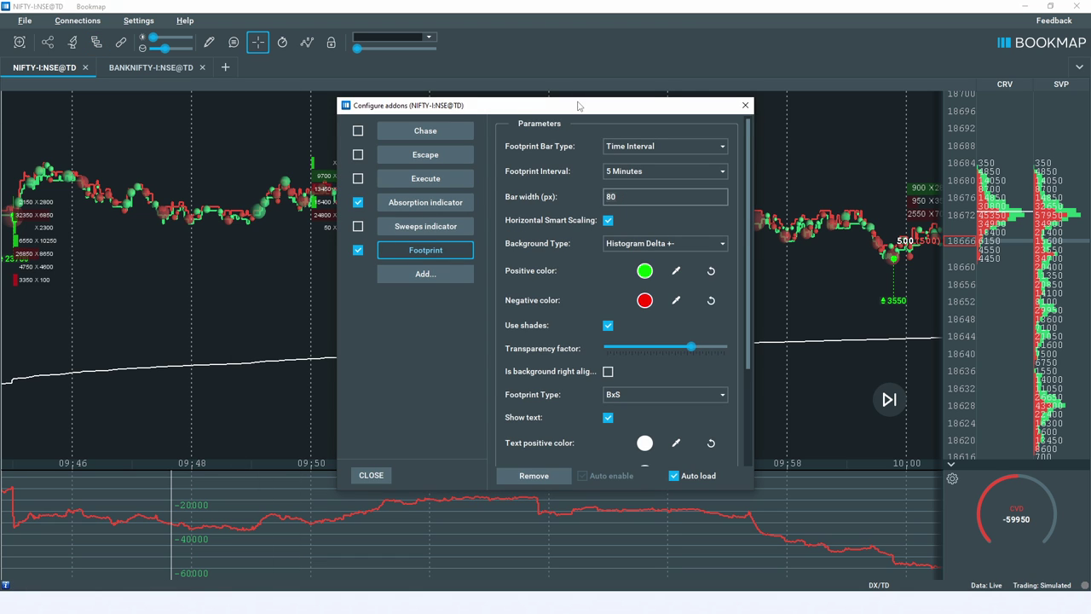
left_click_drag(578, 106, 336, 48)
key("Delete")
key("Delete")
type("100")
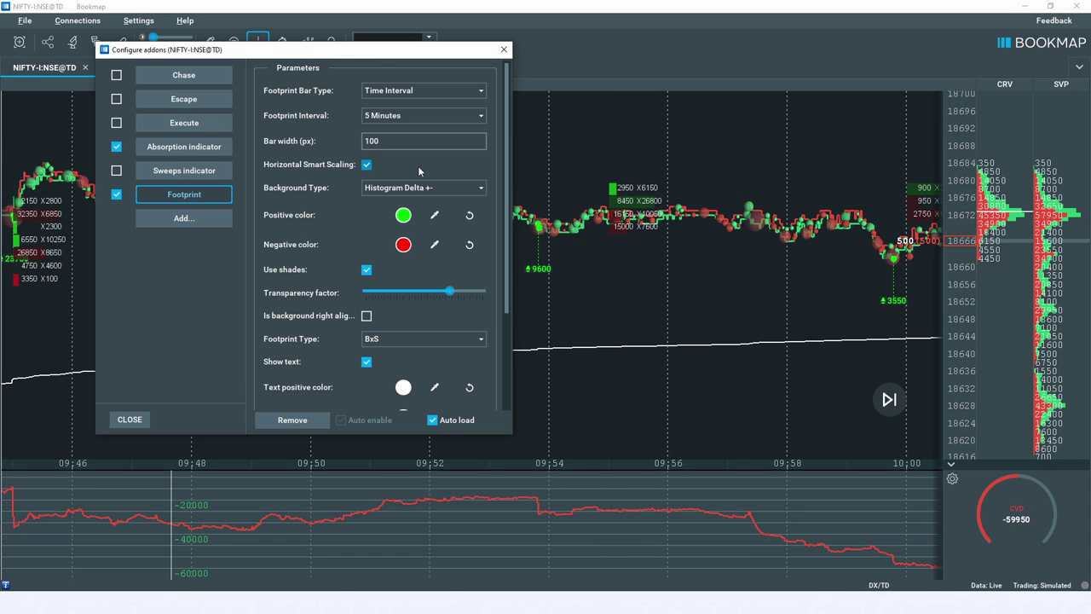
left_click(367, 165)
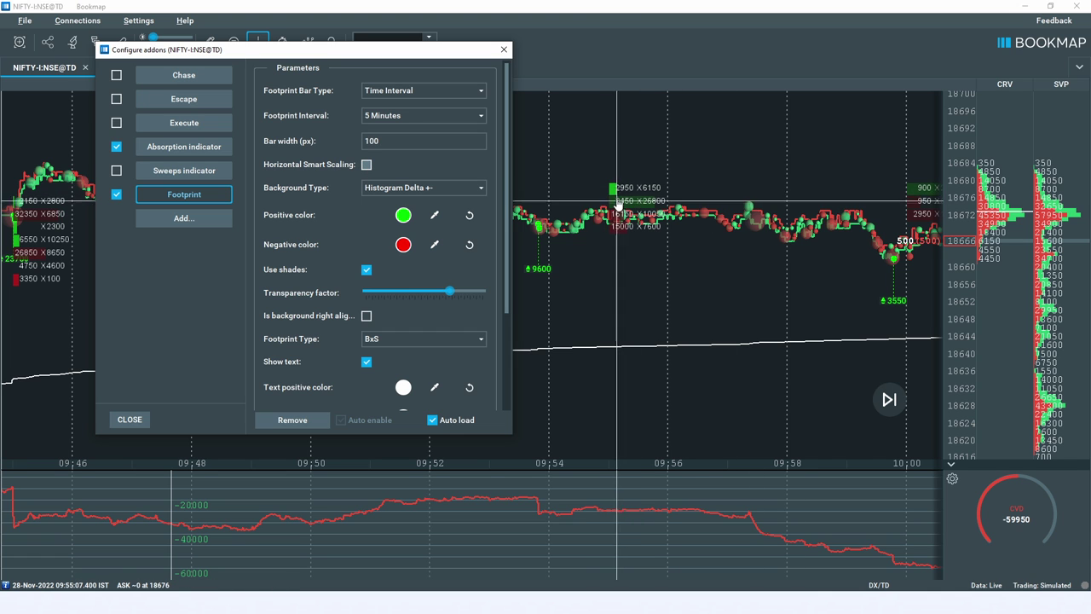
left_click(366, 166)
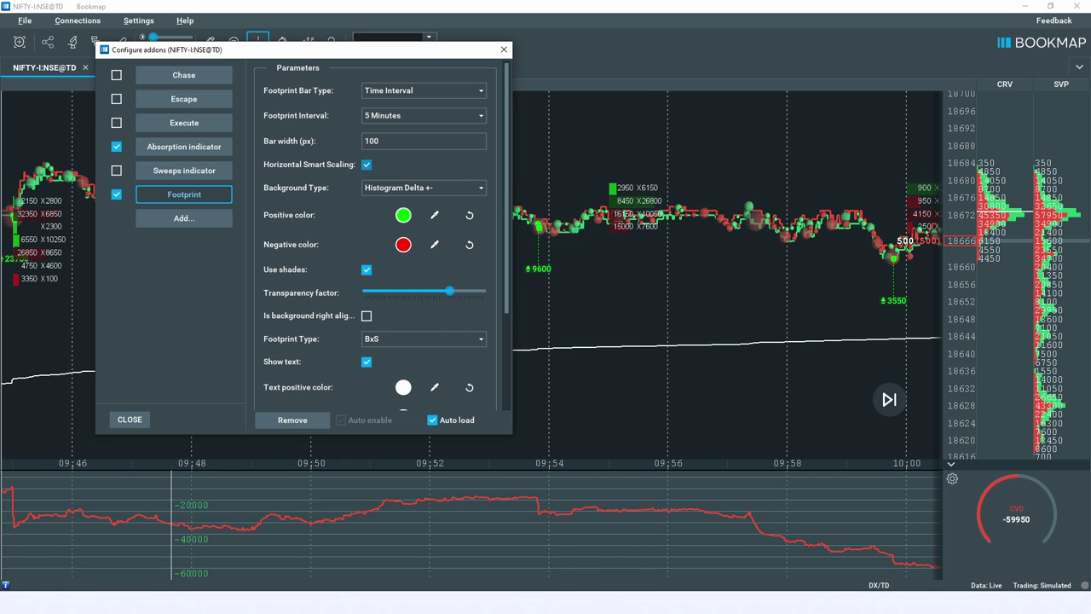
Draw arrows above the 09:55 footprint bar, box its 8450 X 26800 row, and clear the drawings.
left_click(640, 246)
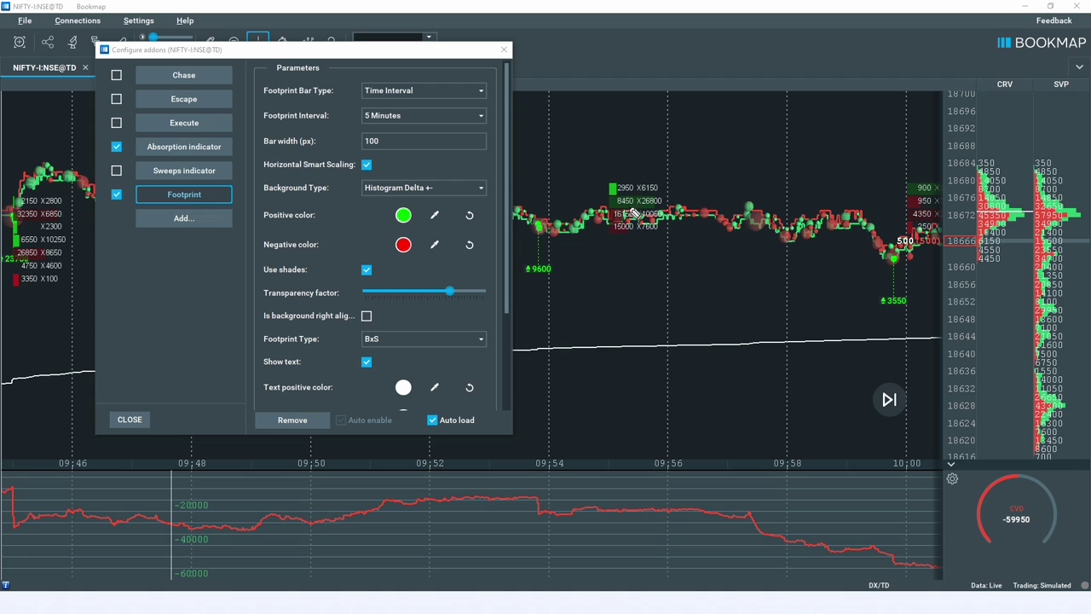
left_click_drag(620, 170, 652, 181)
left_click_drag(600, 165, 612, 182)
mouse_move(612, 198)
left_mouse_down()
mouse_move(682, 198)
mouse_move(635, 212)
mouse_move(610, 197)
left_mouse_up()
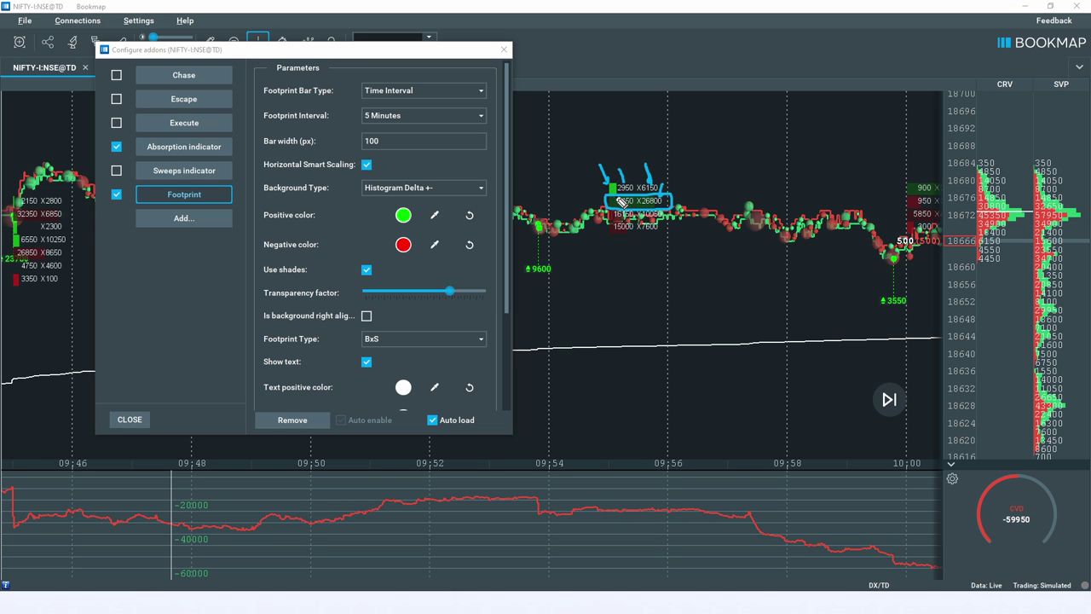
mouse_move(618, 200)
left_mouse_down()
mouse_move(652, 195)
mouse_move(666, 213)
mouse_move(602, 212)
mouse_move(618, 201)
left_mouse_up()
key("Escape")
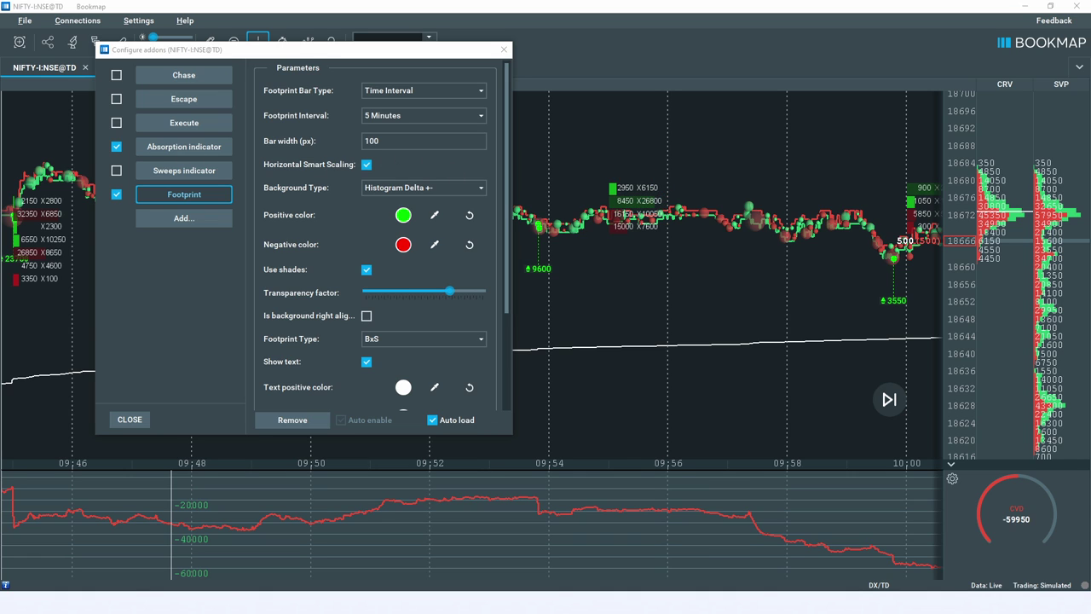
Mark both sides of the 09:55 bar's 8450 X 26800 row, circle the row, and clear the drawings.
mouse_move(589, 186)
left_mouse_down()
mouse_move(604, 189)
mouse_move(604, 204)
left_mouse_up()
left_click_drag(678, 194, 663, 206)
key("Escape")
left_click_drag(670, 186, 660, 201)
mouse_move(597, 194)
left_mouse_down()
mouse_move(667, 197)
mouse_move(610, 214)
mouse_move(602, 205)
mouse_move(662, 206)
mouse_move(662, 189)
mouse_move(663, 208)
left_mouse_up()
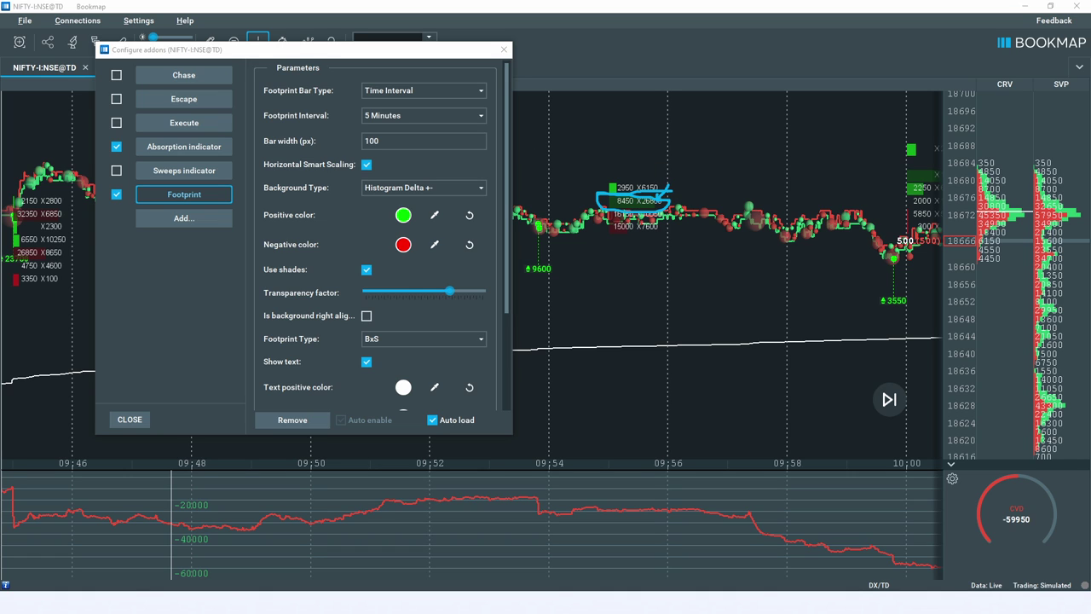
key("Escape")
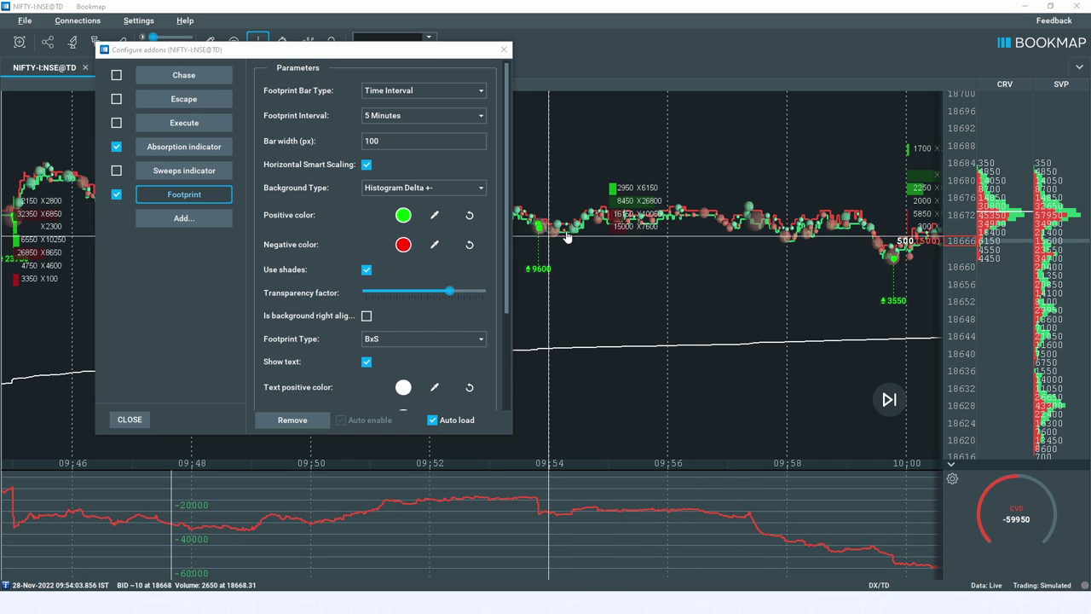
Raise the Footprint transparency factor slightly and switch Use shades off and back on.
scroll(455, 272, "down", 3)
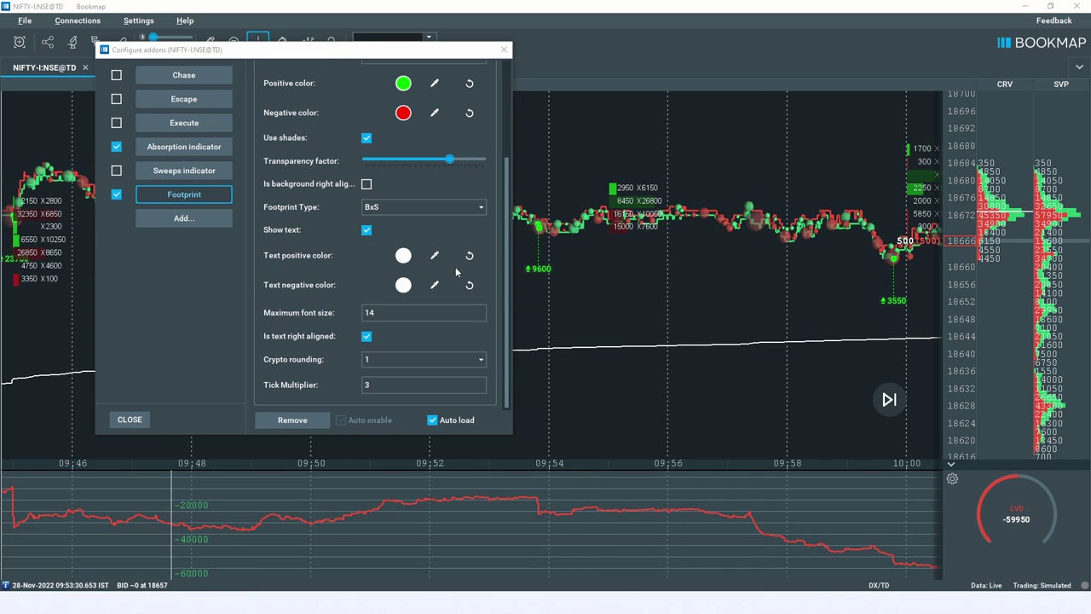
left_click_drag(448, 157, 462, 158)
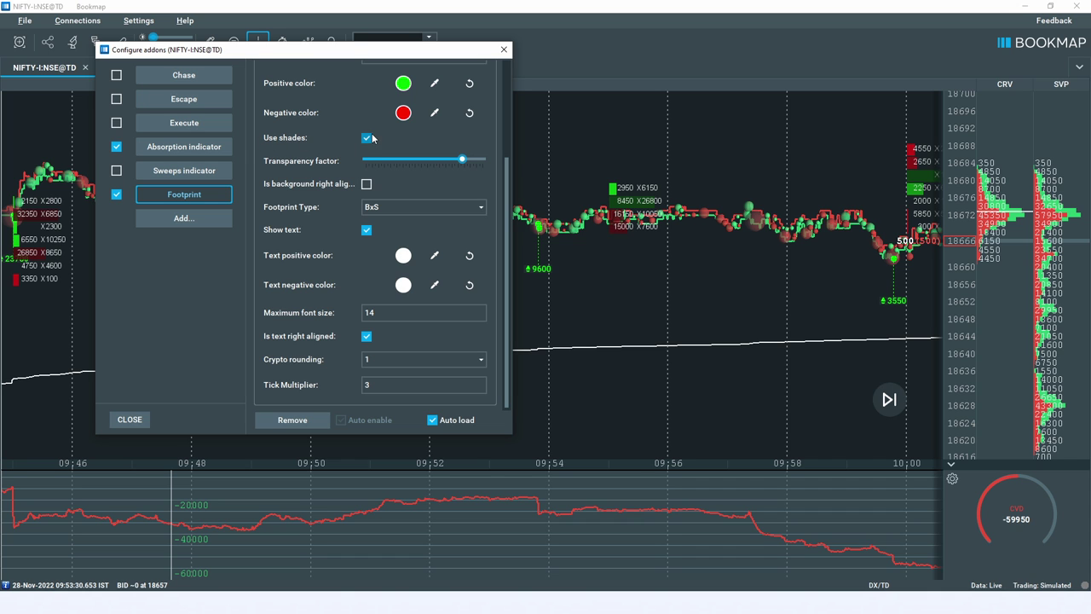
left_click(366, 139)
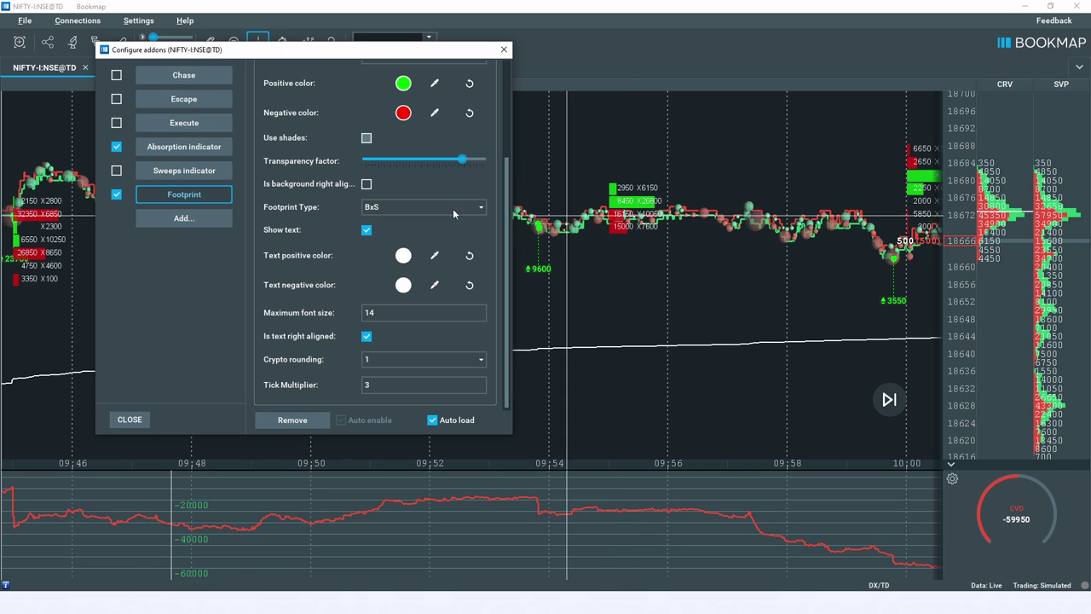
left_click(366, 138)
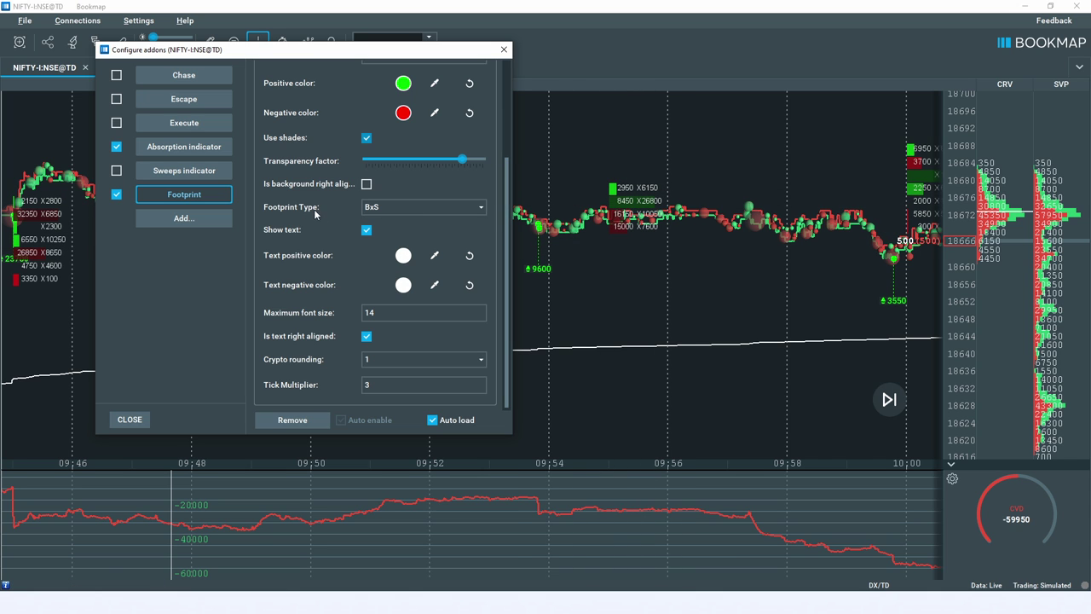
Look through the Footprint Type options, keep BxS, and open the Tick Multiplier value for editing.
left_click(405, 211)
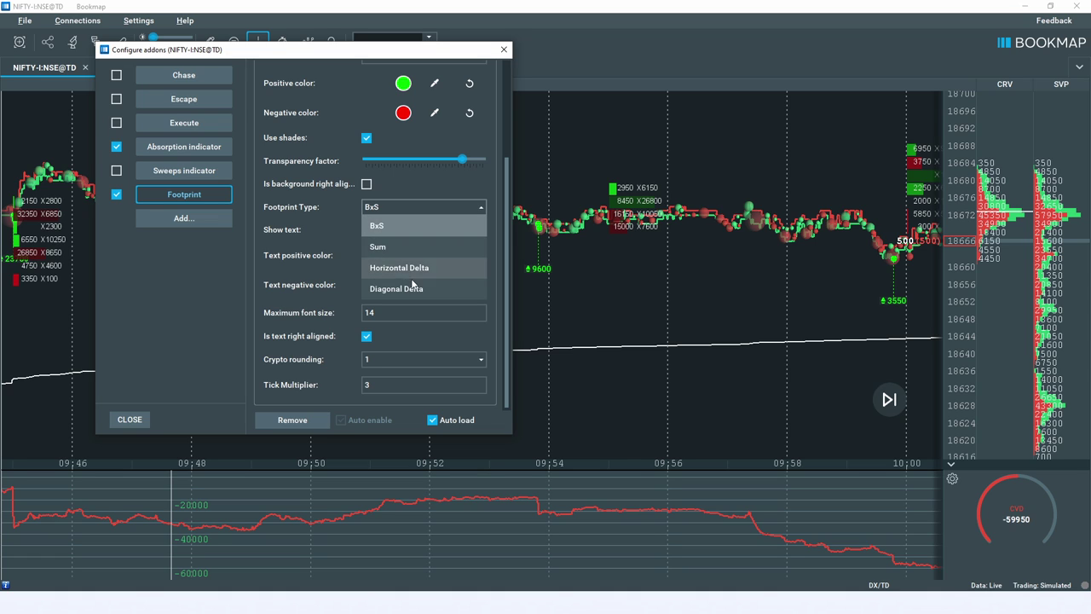
left_click(386, 229)
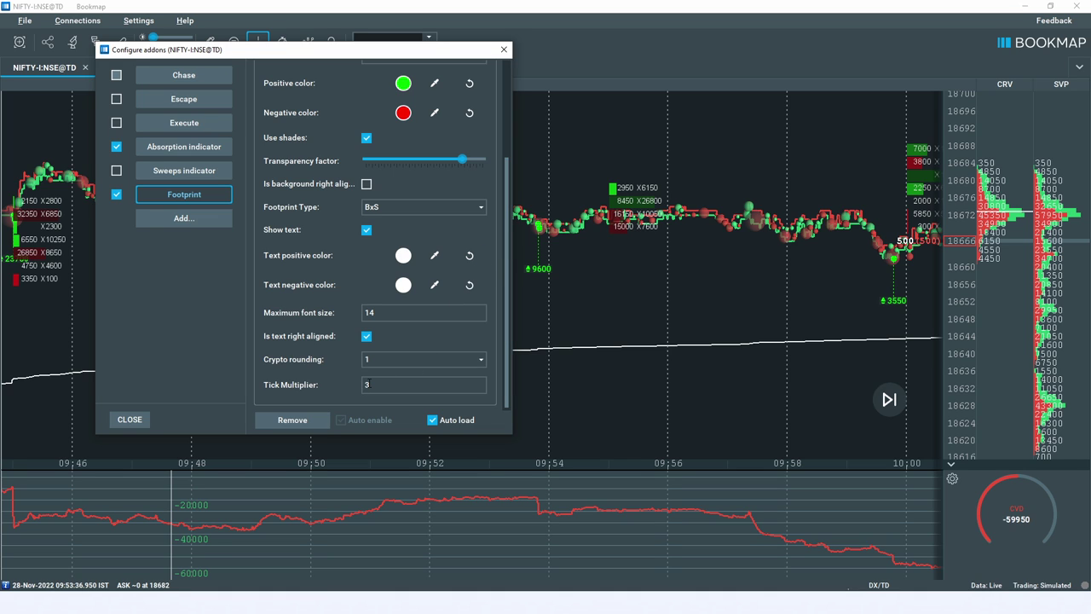
left_click(385, 385)
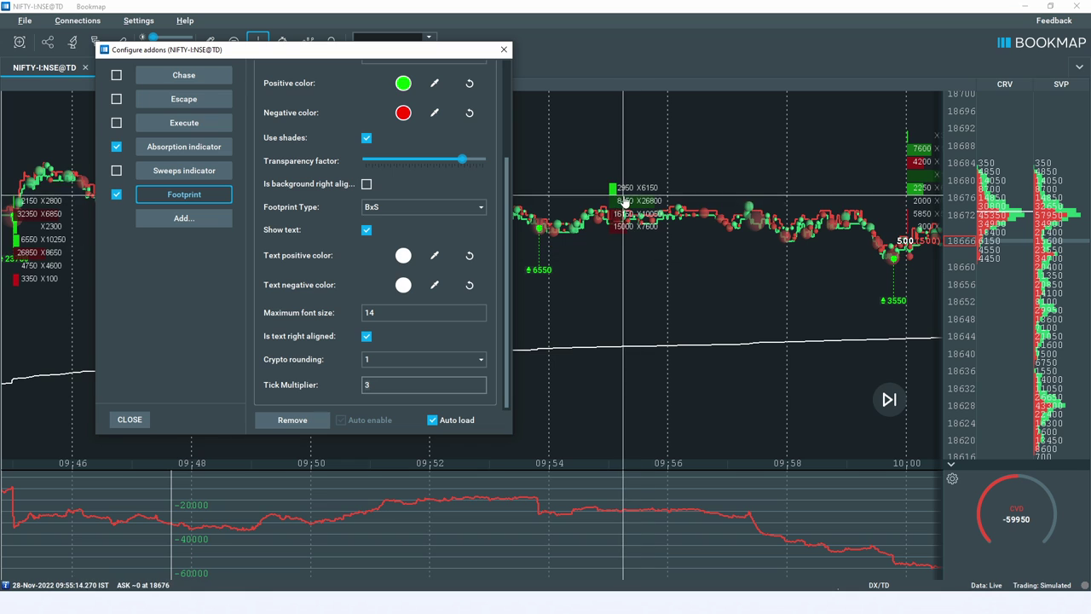
Underline and bracket the 09:55 bar's 8450 X 26800 row, mark the Tick Multiplier setting, and clear the drawings.
left_click(52, 213)
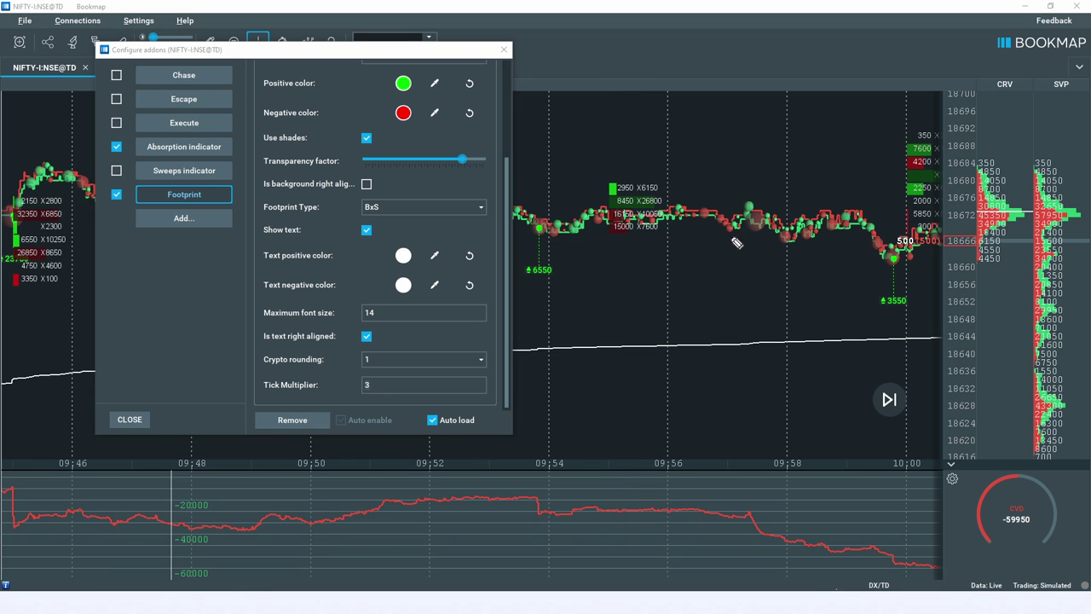
mouse_move(625, 212)
left_mouse_down()
mouse_move(675, 199)
mouse_move(678, 212)
left_mouse_up()
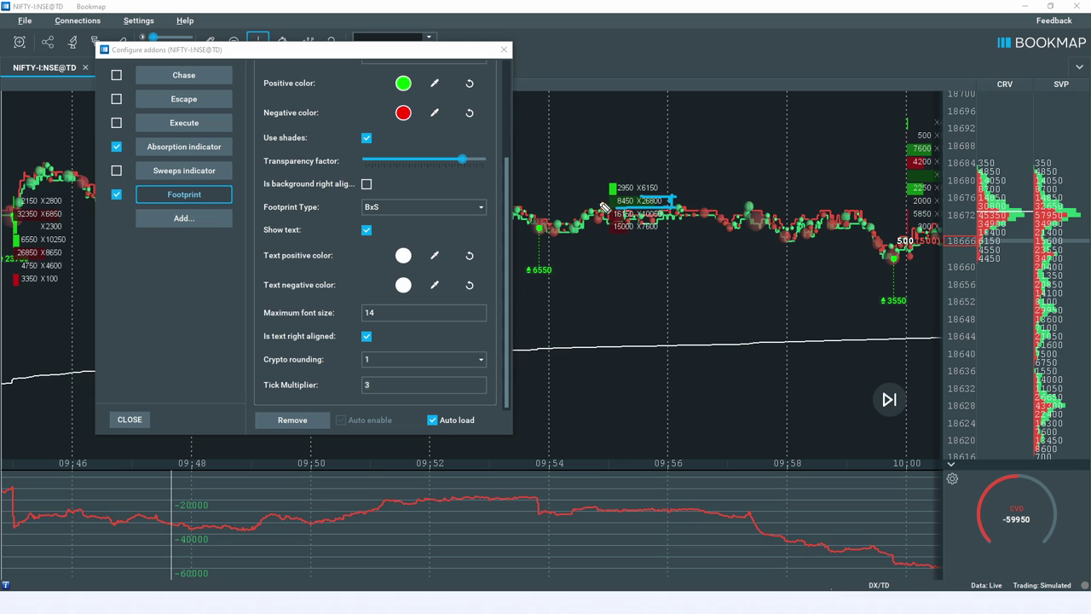
mouse_move(605, 217)
left_mouse_down()
mouse_move(617, 206)
mouse_move(582, 213)
mouse_move(602, 218)
mouse_move(610, 203)
mouse_move(598, 200)
mouse_move(623, 200)
left_mouse_up()
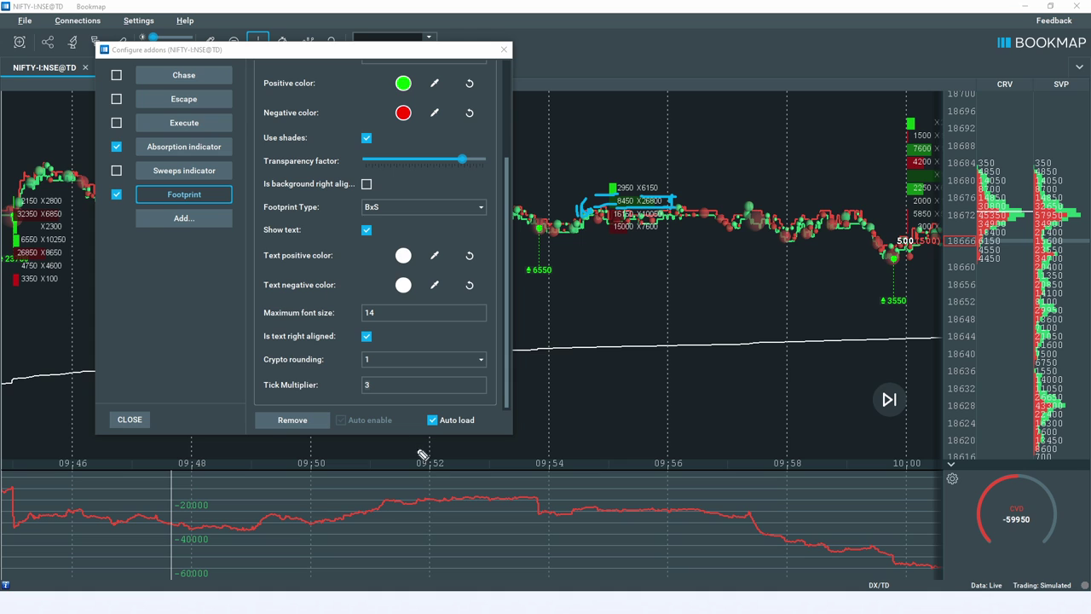
left_click_drag(340, 362, 356, 374)
key("Escape")
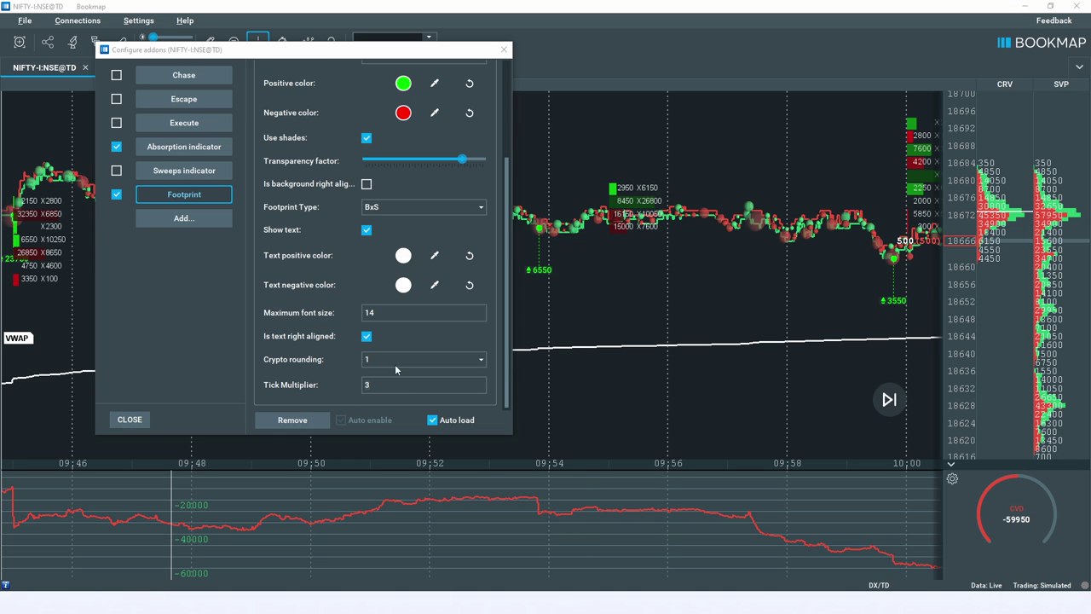
Check the Footprint Tick Multiplier for NIFTY and for BANKNIFTY, closing each addon dialog.
left_click(383, 385)
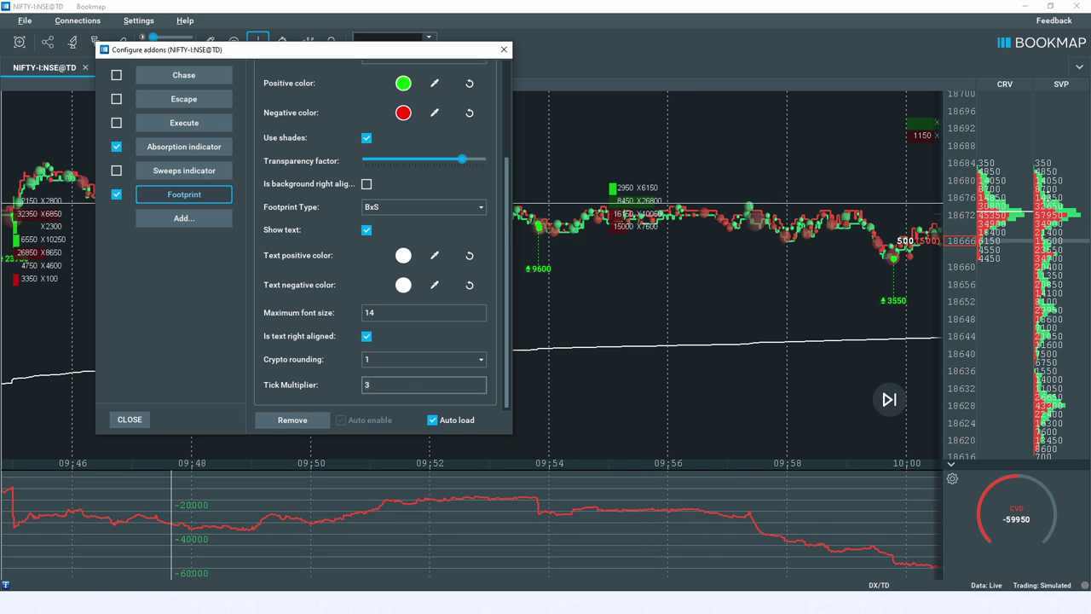
left_click(372, 384)
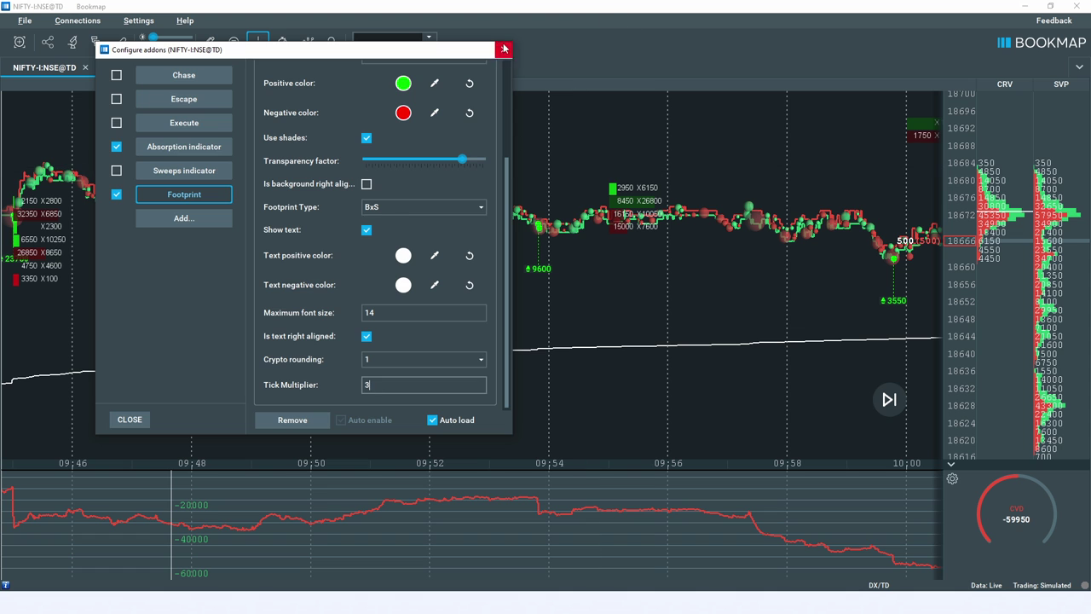
left_click(504, 50)
left_click(143, 68)
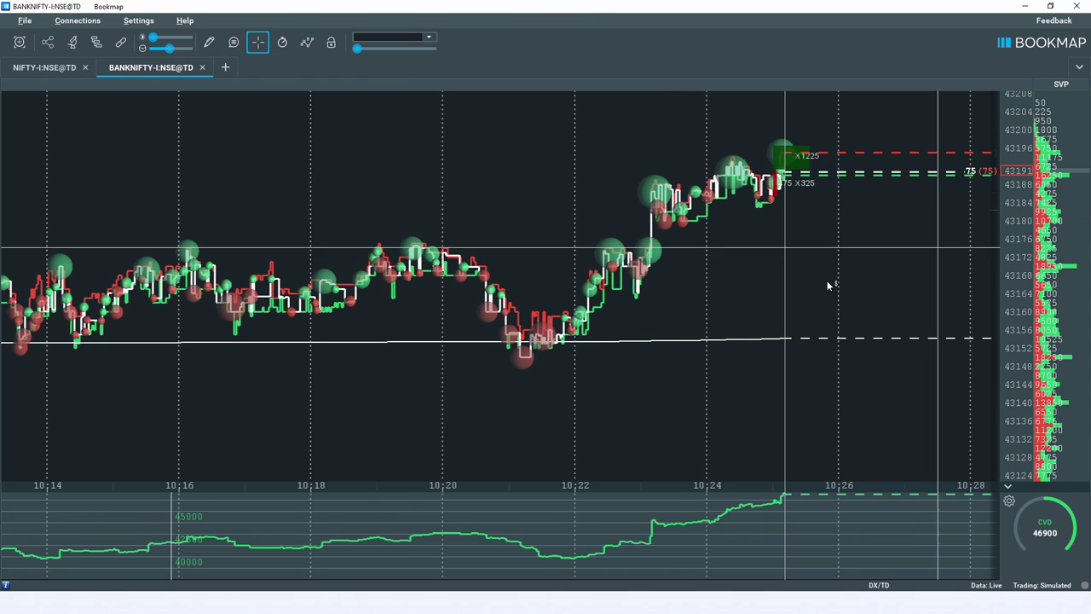
left_click(97, 41)
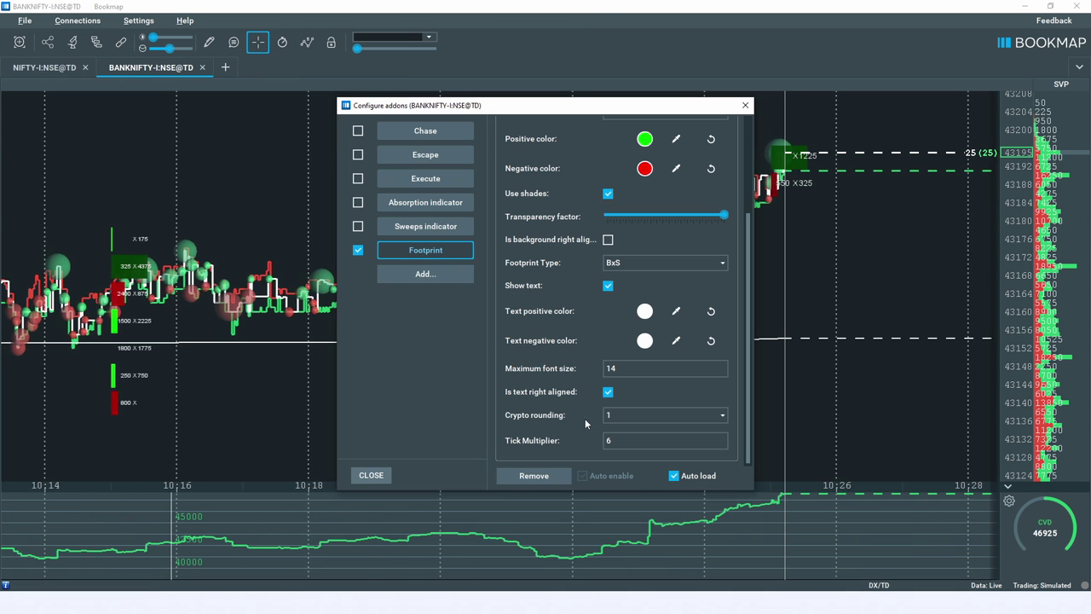
left_click(631, 440)
left_click(744, 104)
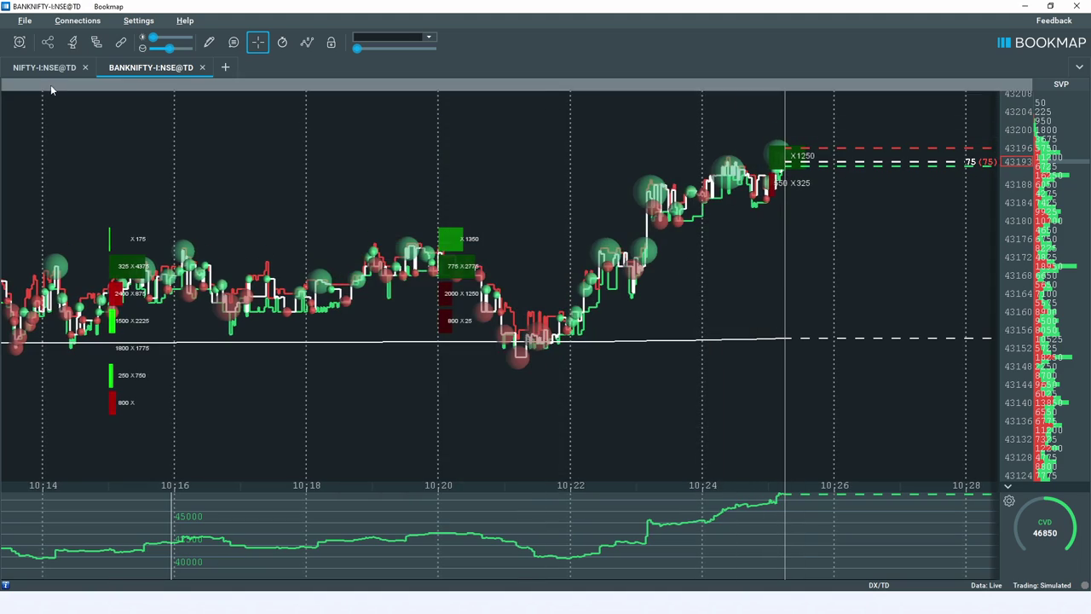
Return to the NIFTY chart and examine its footprint bars and absorption marks from 09:15 to the latest price.
left_click(45, 68)
scroll(639, 384, "down", 6)
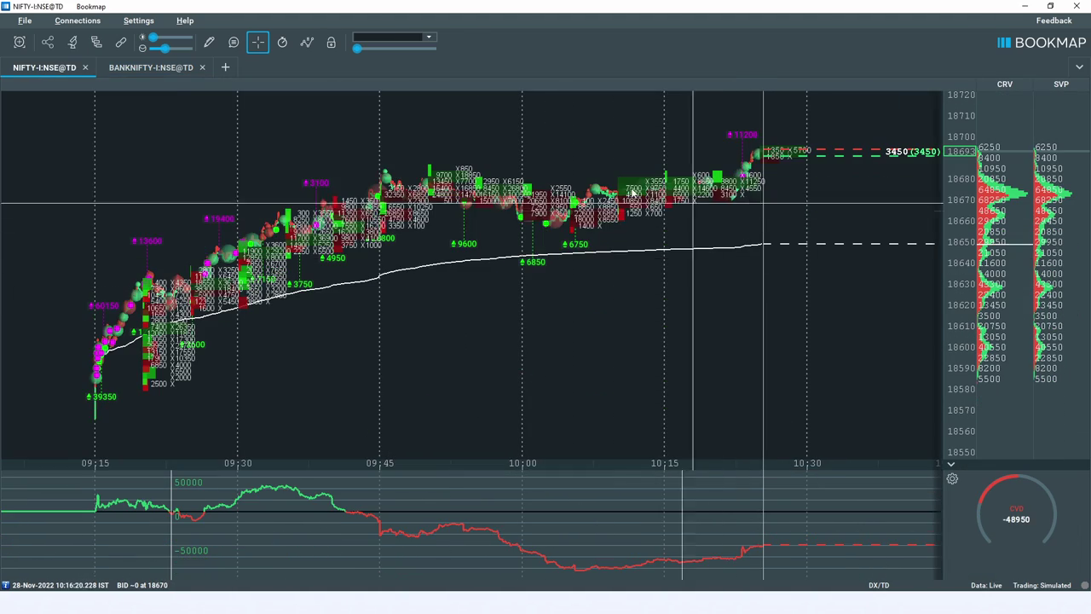
scroll(644, 324, "up", 3)
scroll(631, 311, "down", 3)
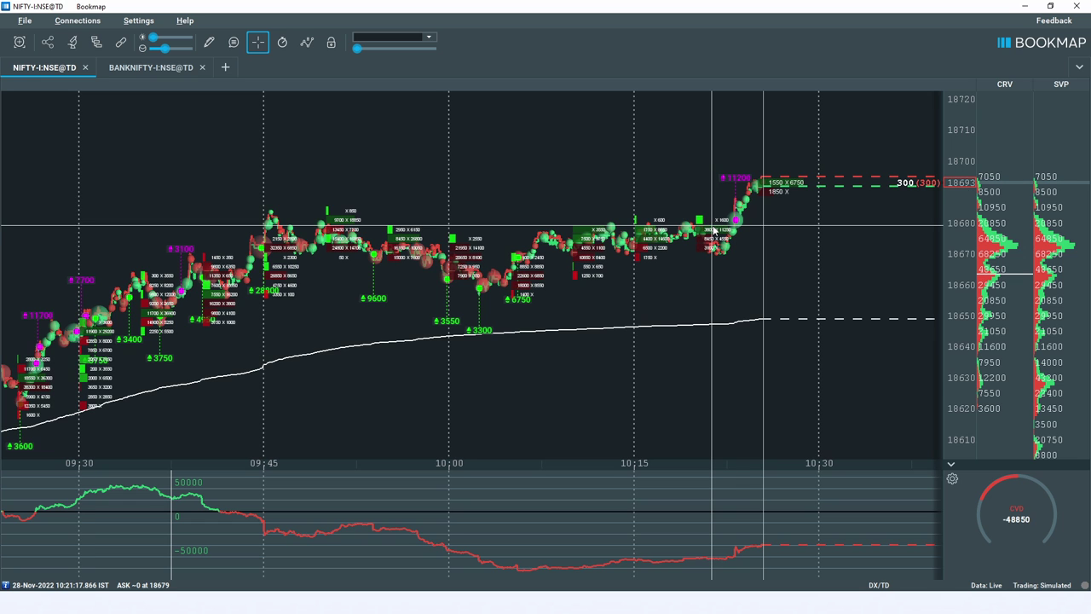
left_click_drag(706, 393, 821, 347)
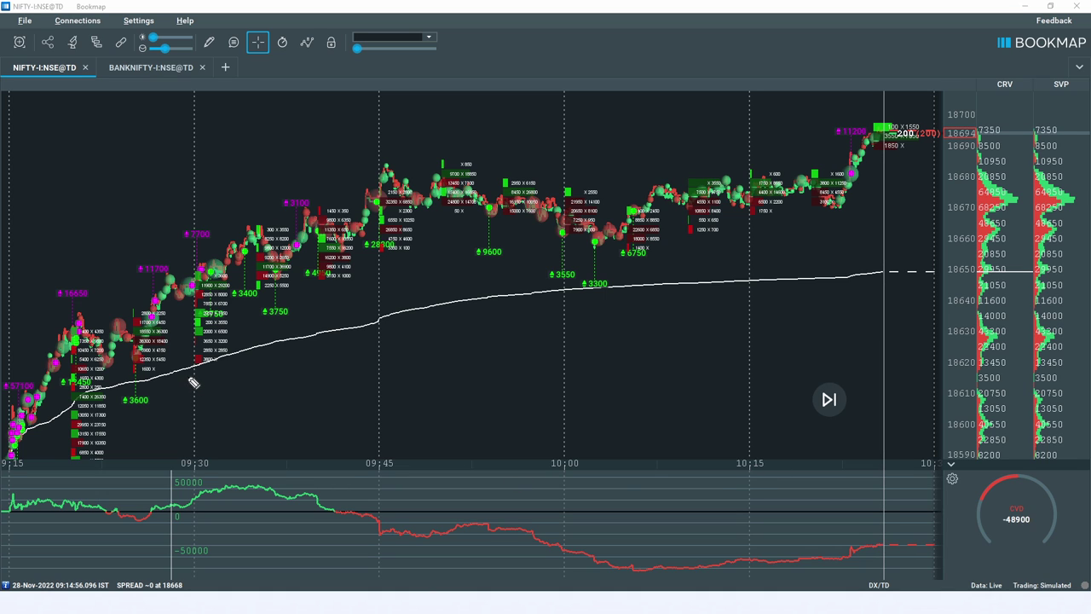
Draw a rising arrow below the early trend and a resistance line across the 09:45 high to the latest price, and clear both.
mouse_move(128, 443)
left_mouse_down()
mouse_move(280, 367)
mouse_move(247, 383)
mouse_move(294, 394)
left_mouse_up()
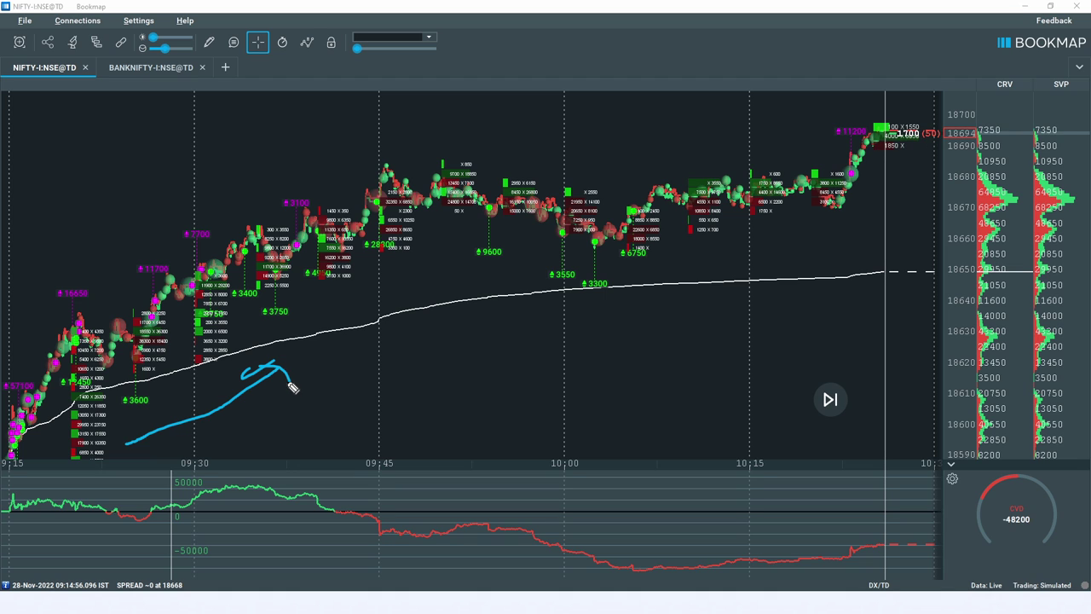
left_click_drag(344, 160, 935, 149)
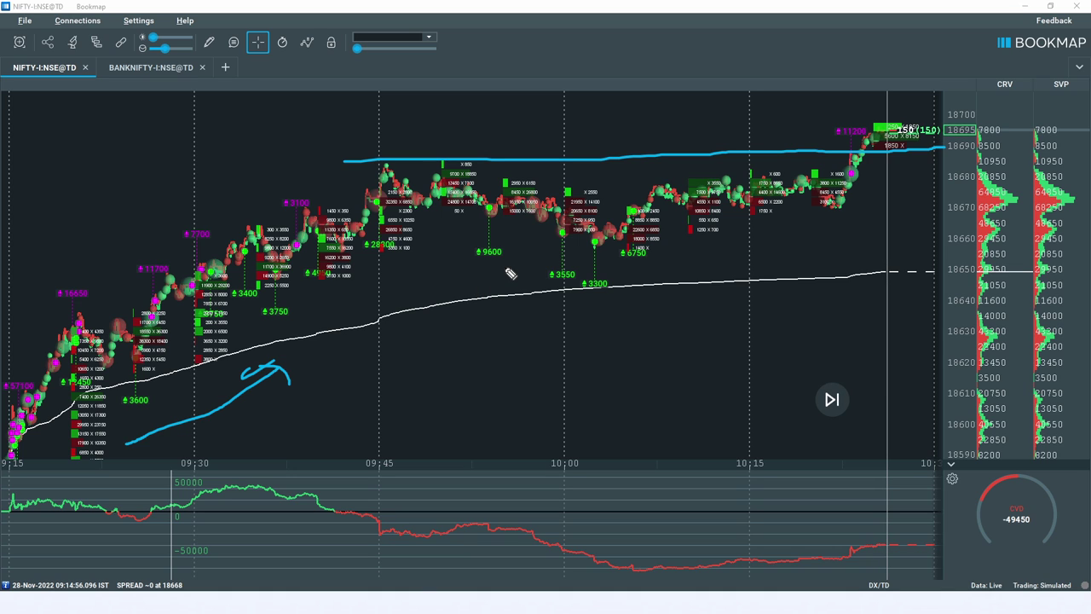
key("Escape")
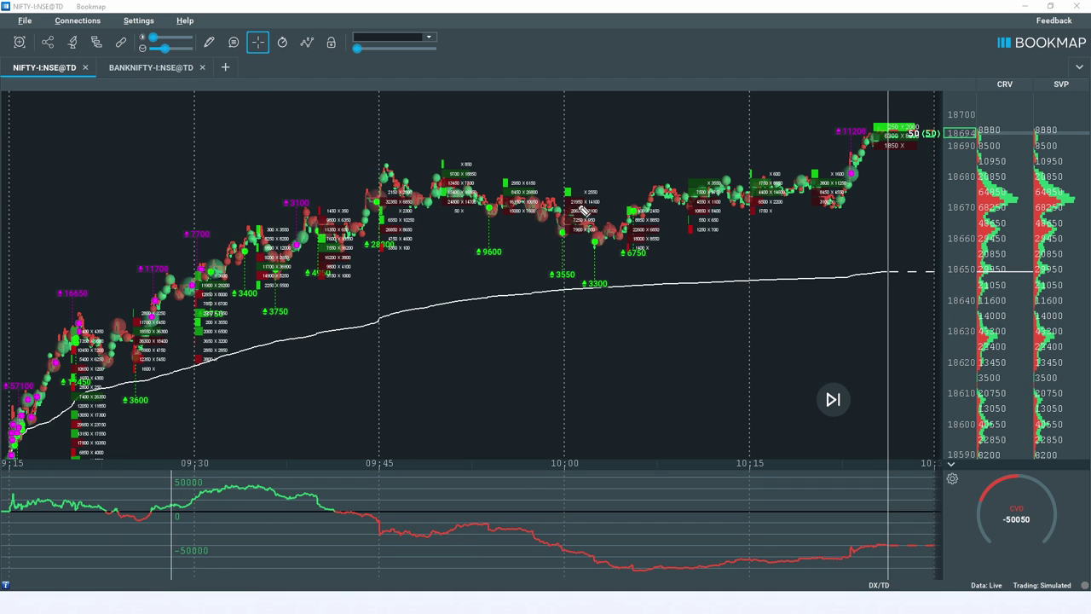
Trace the 09:50–10:03 decline and rebound with arrows, mark the 9600, 3550 and 3300 absorption labels, and clear the drawings.
mouse_move(436, 151)
left_mouse_down()
mouse_move(554, 181)
mouse_move(608, 221)
mouse_move(622, 200)
left_mouse_up()
left_click_drag(597, 244, 595, 278)
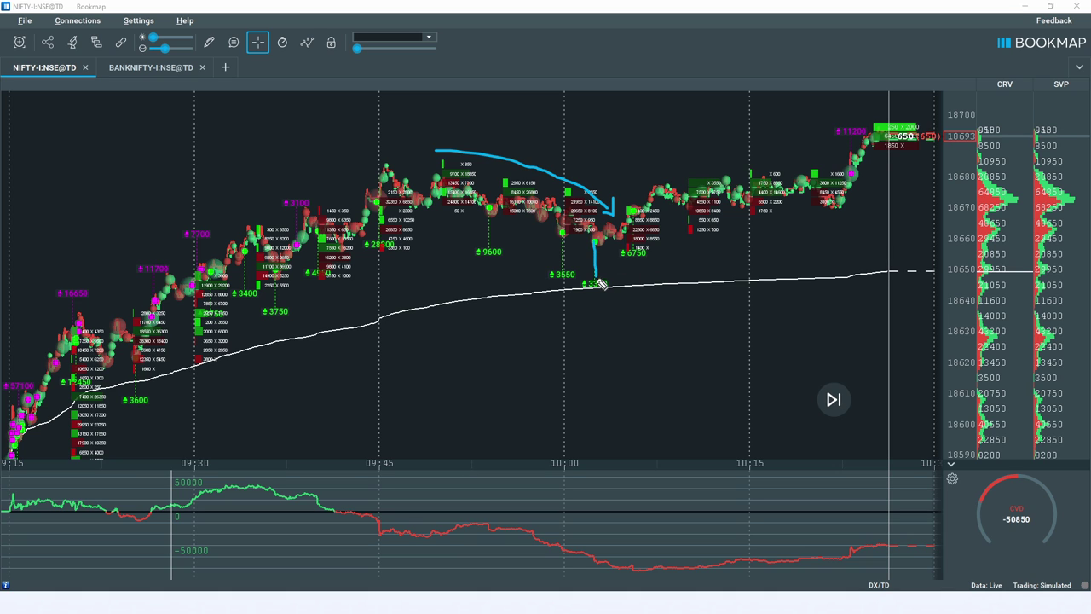
left_click_drag(489, 210, 488, 243)
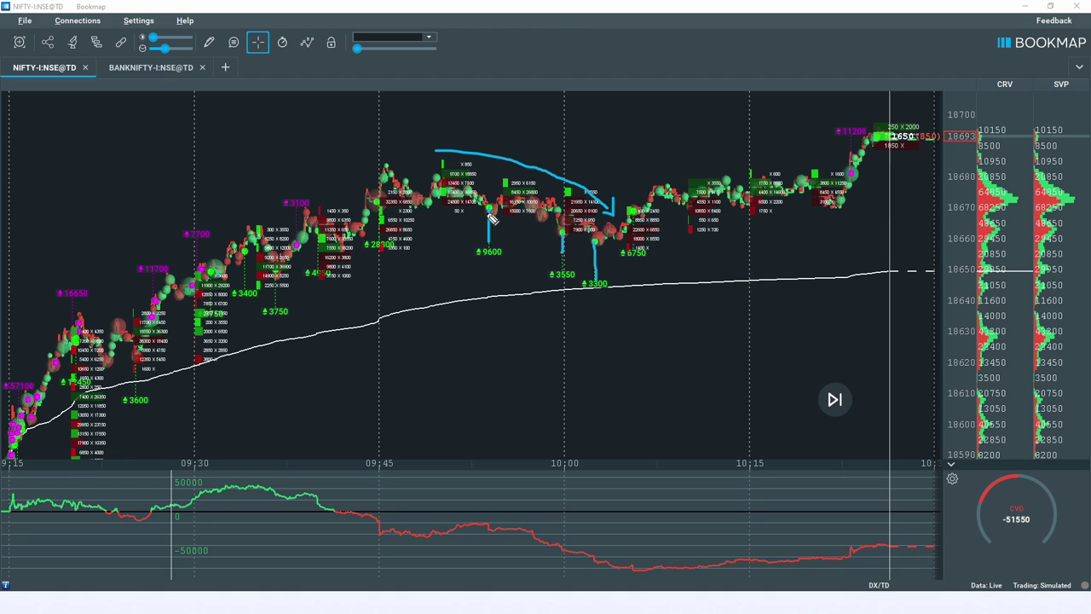
mouse_move(427, 173)
left_mouse_down()
mouse_move(571, 214)
mouse_move(603, 256)
mouse_move(675, 216)
mouse_move(674, 204)
mouse_move(682, 222)
left_mouse_up()
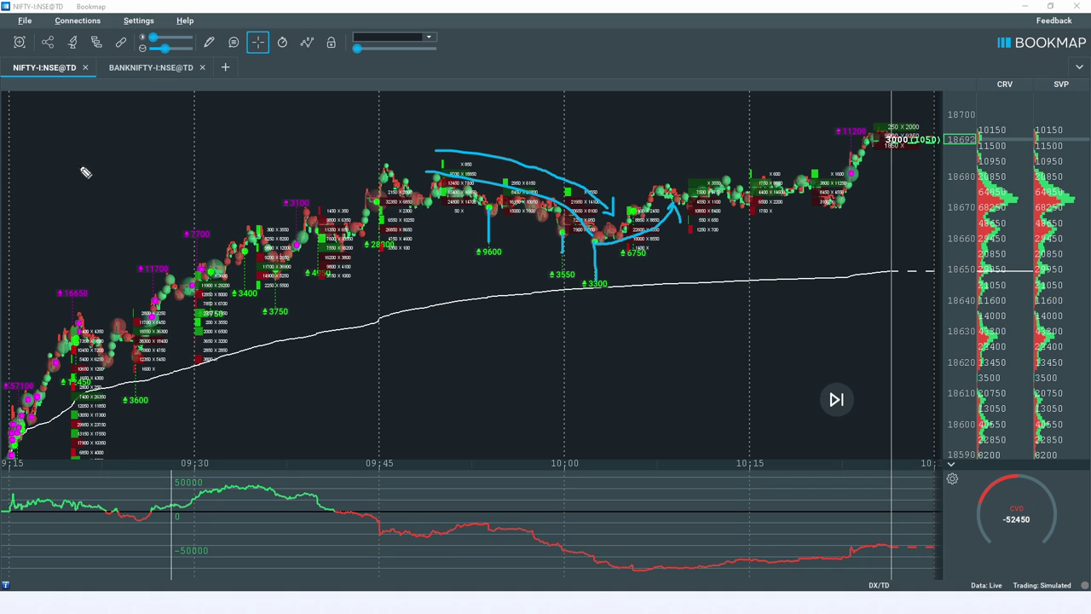
key("Escape")
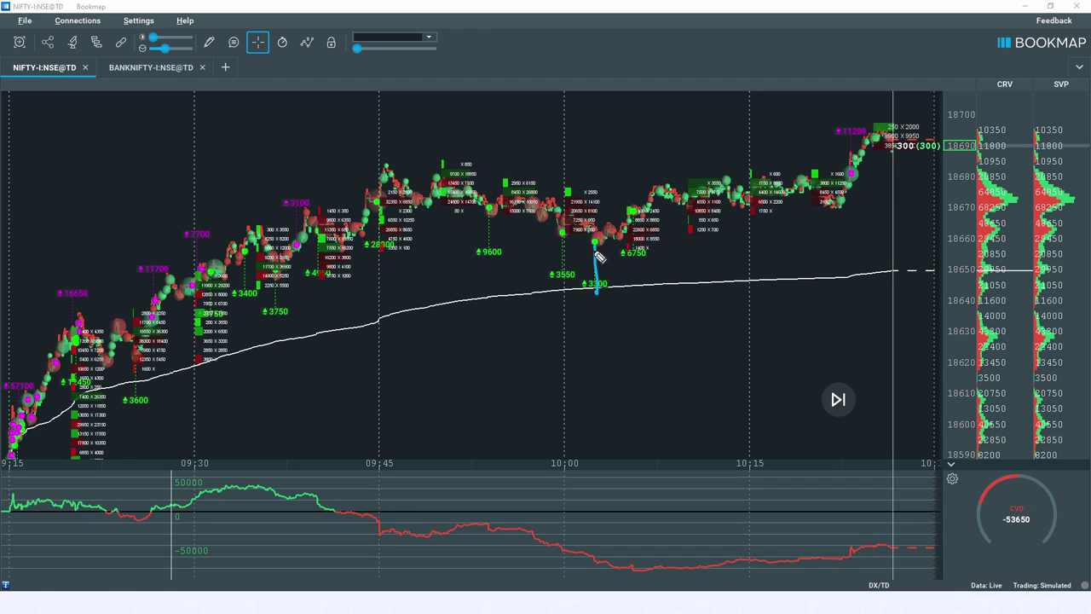
Draw a level near 18672 with a breakout arrow, a resistance line near 18685 with its breakout arrow, and a line at the latest high.
left_click_drag(561, 204, 720, 206)
left_click_drag(625, 175, 641, 205)
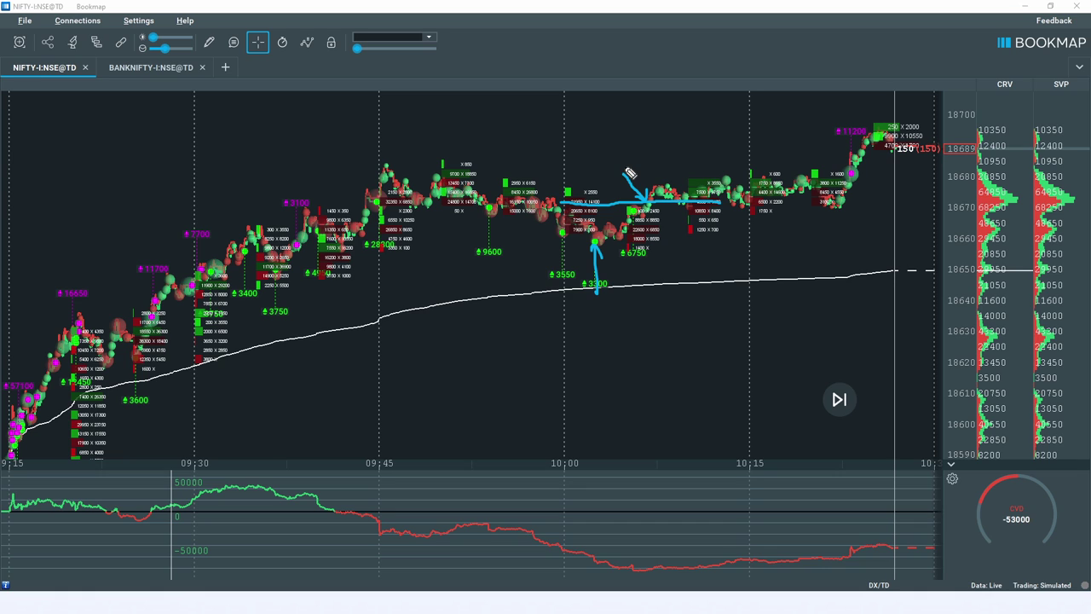
left_click_drag(371, 163, 958, 155)
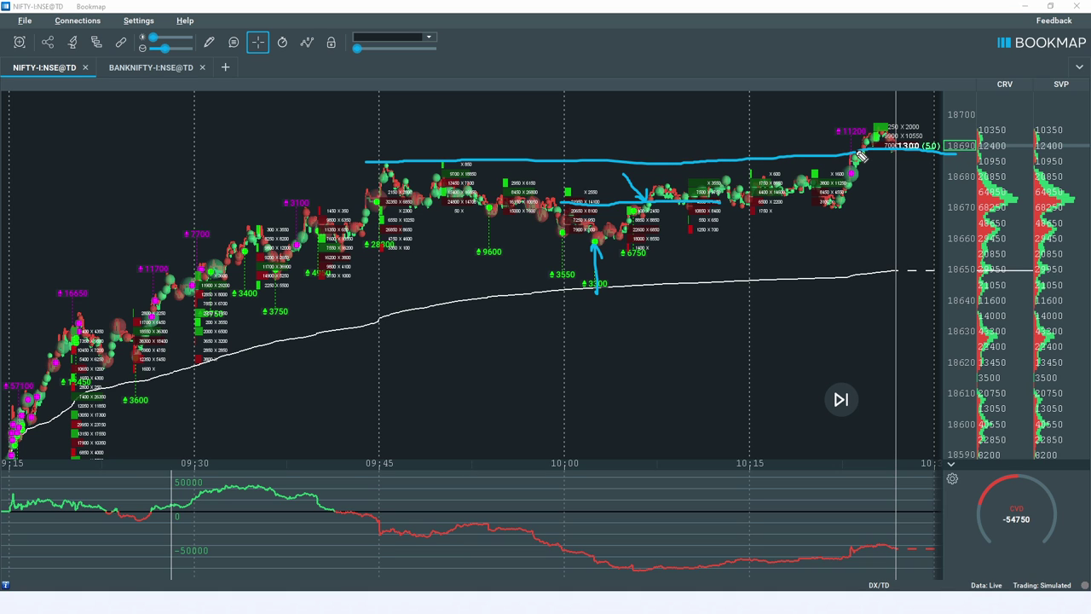
left_click_drag(844, 118, 863, 147)
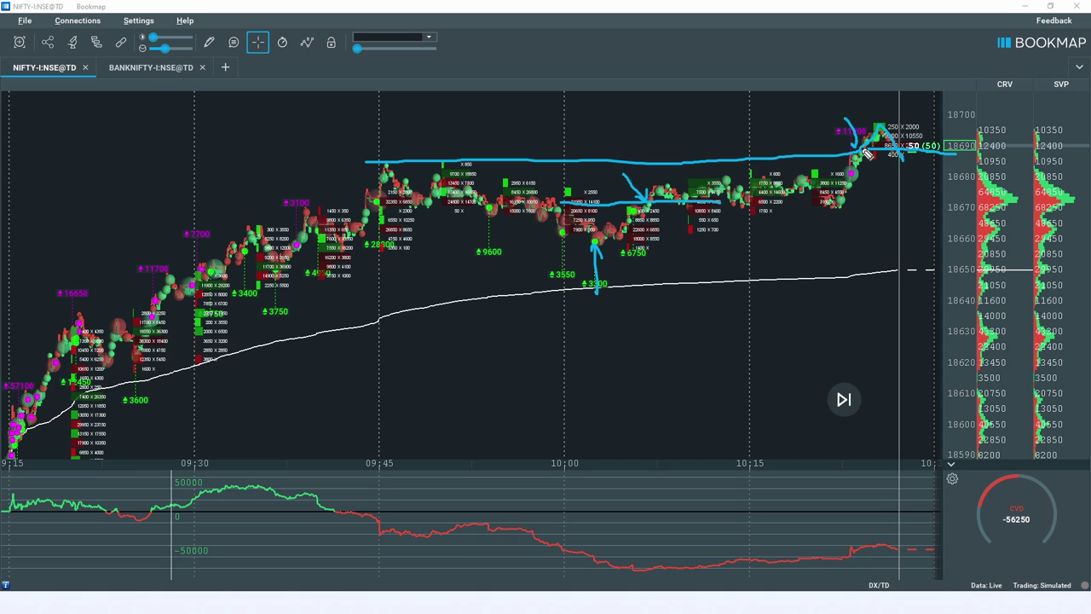
mouse_move(878, 133)
left_mouse_down()
mouse_move(863, 120)
mouse_move(932, 127)
left_mouse_up()
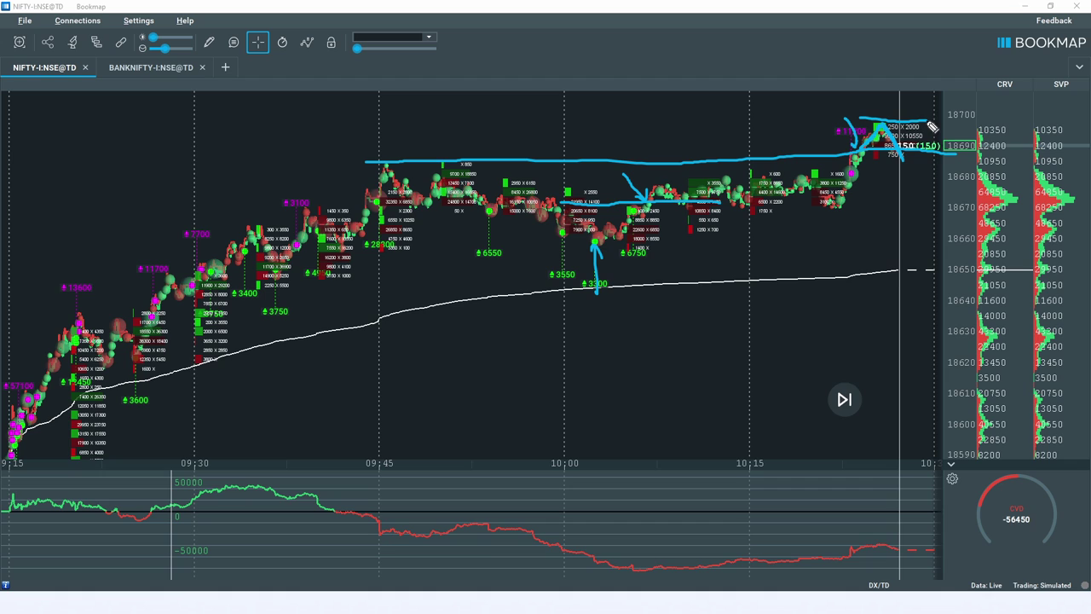
Retrace the resistance and 18672 levels, add arrows at the breakout, latest high and 3300 absorption low, and clear the drawings.
left_click_drag(371, 163, 891, 157)
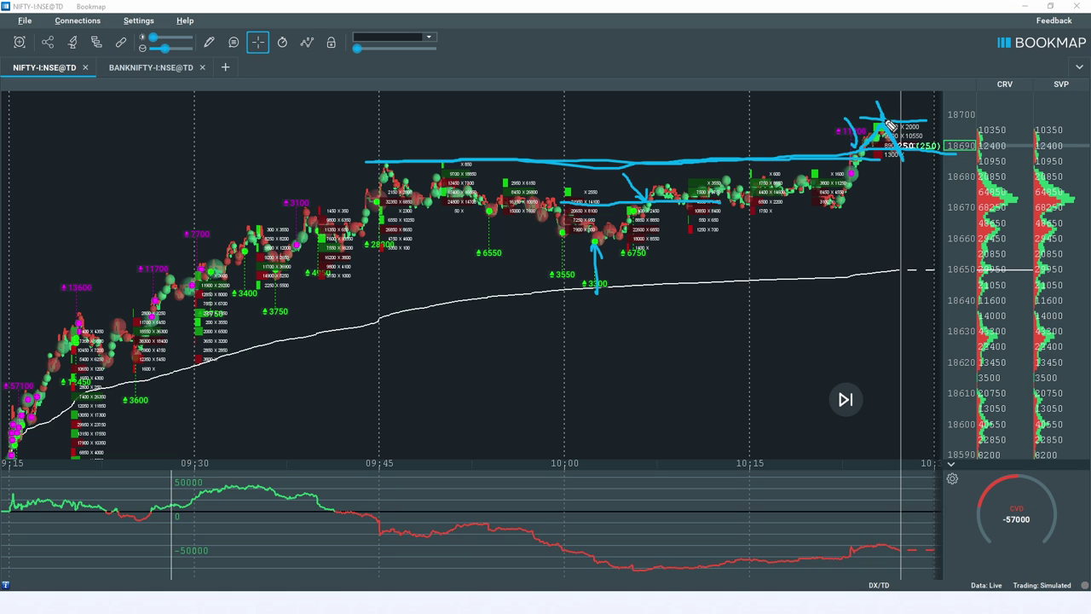
left_click_drag(890, 118, 961, 116)
left_click_drag(896, 124, 928, 85)
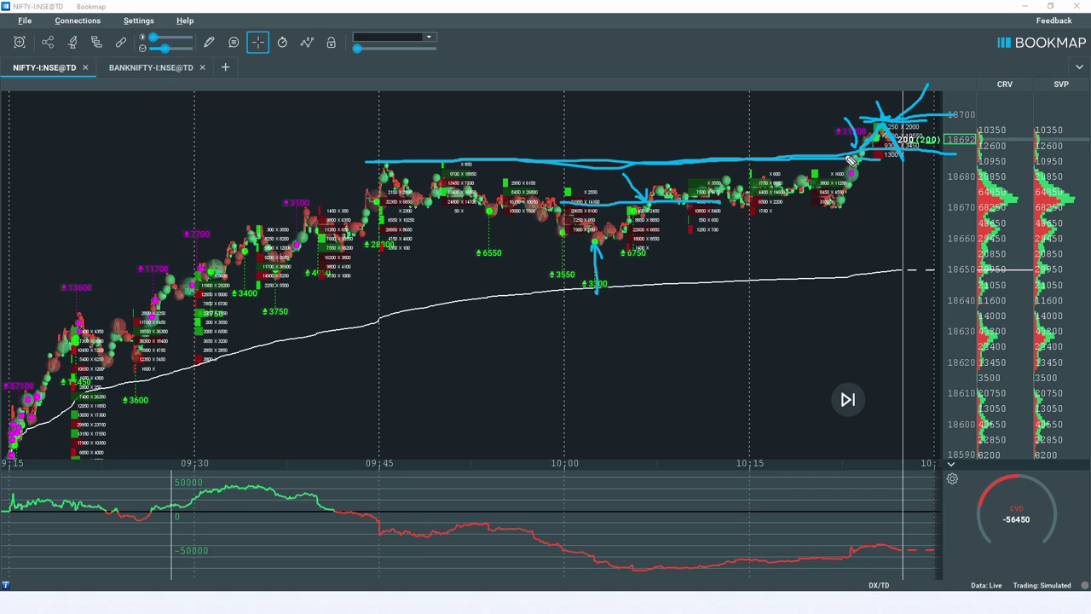
left_click_drag(812, 111, 844, 149)
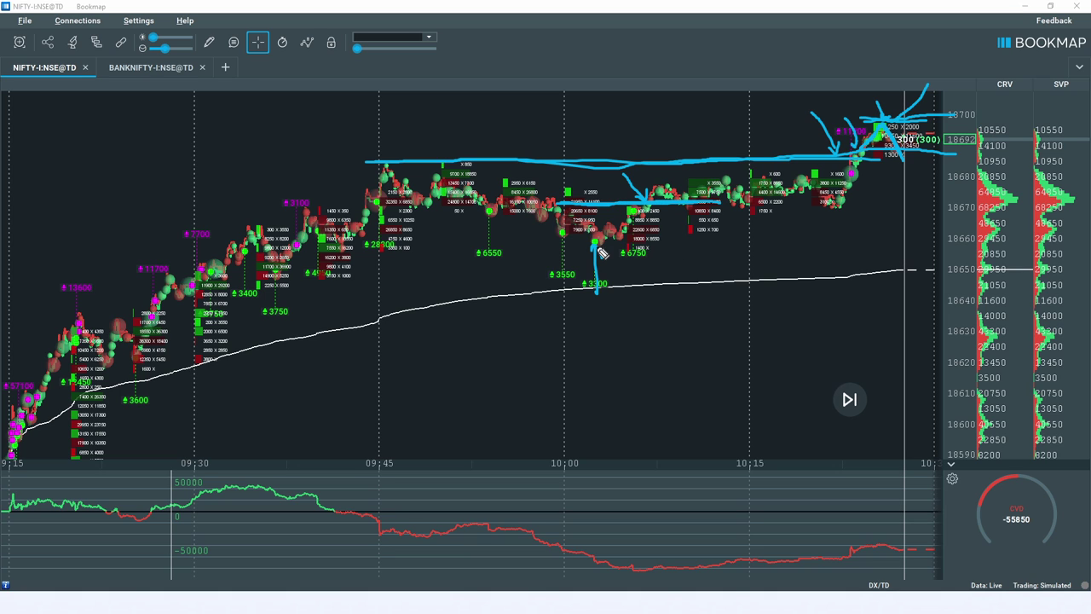
mouse_move(590, 251)
left_mouse_down()
mouse_move(594, 241)
mouse_move(605, 252)
left_mouse_up()
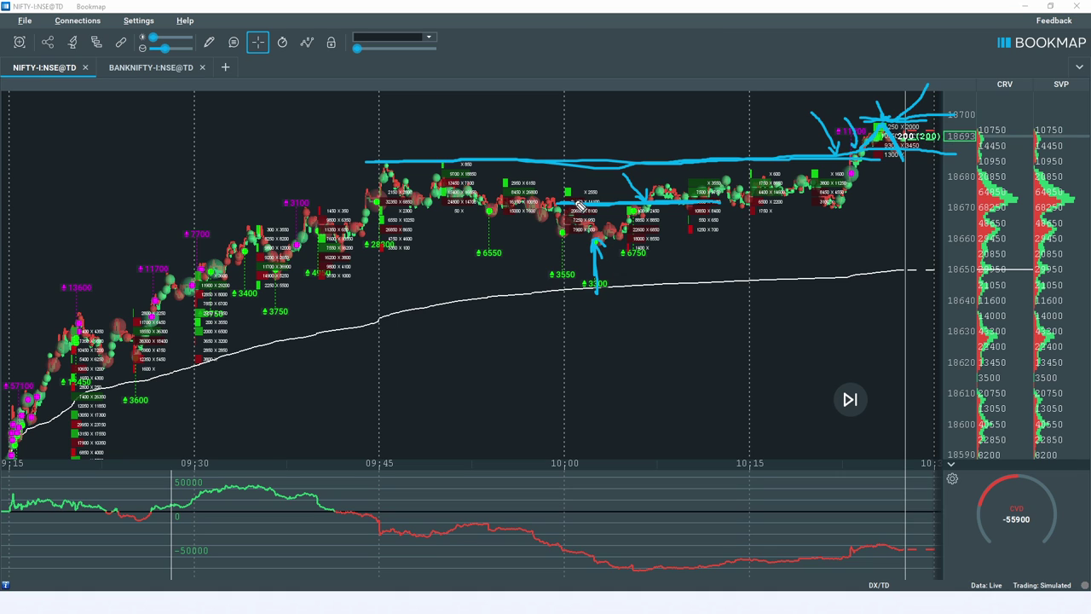
left_click_drag(569, 205, 710, 207)
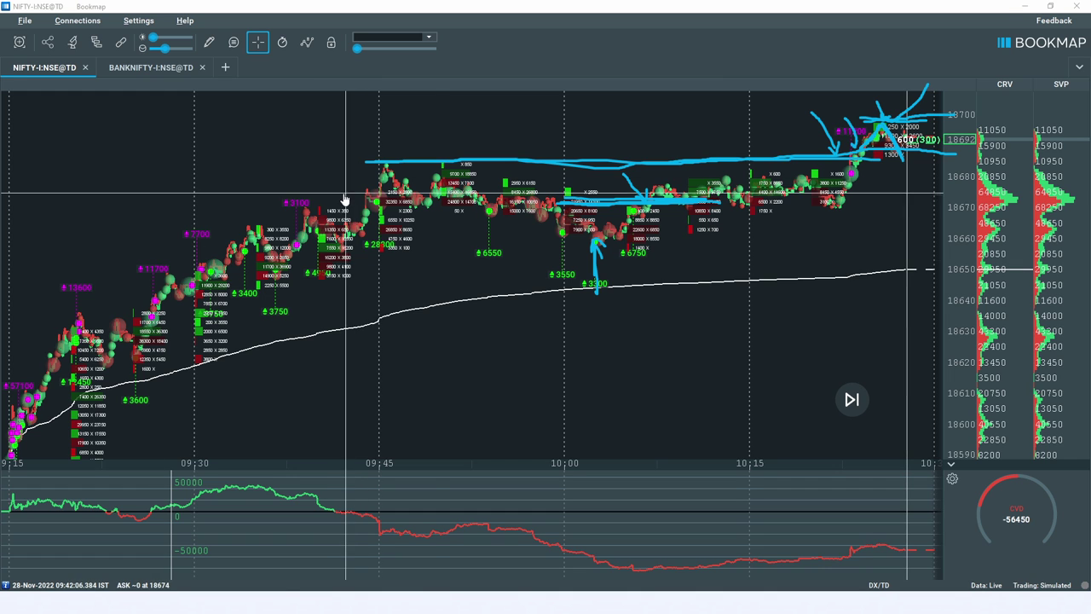
scroll(452, 182, "up", 2)
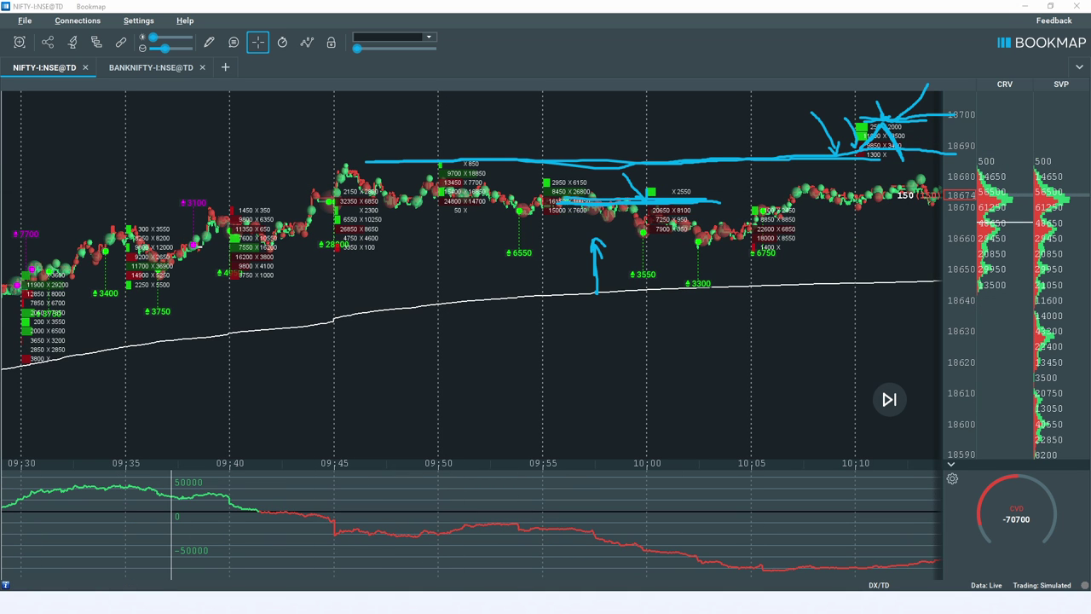
key("Escape")
Mark the level near 18672 and the support below 10:03, box the 10:10 bar's X3550 row with an arrow, and clear the drawings.
scroll(730, 341, "down", 2)
scroll(963, 300, "up", 2)
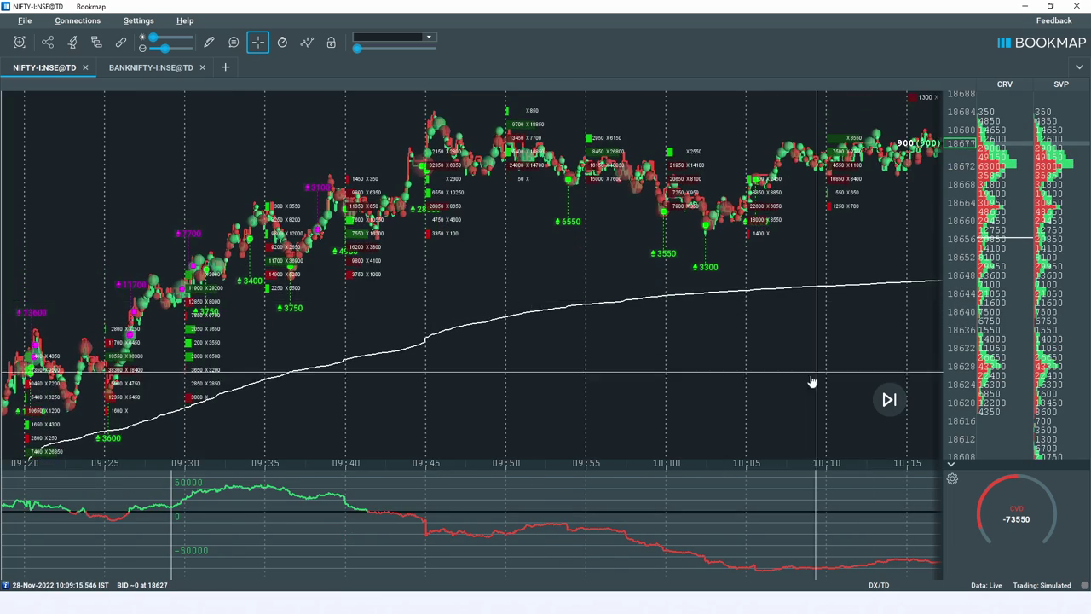
scroll(818, 312, "up", 2)
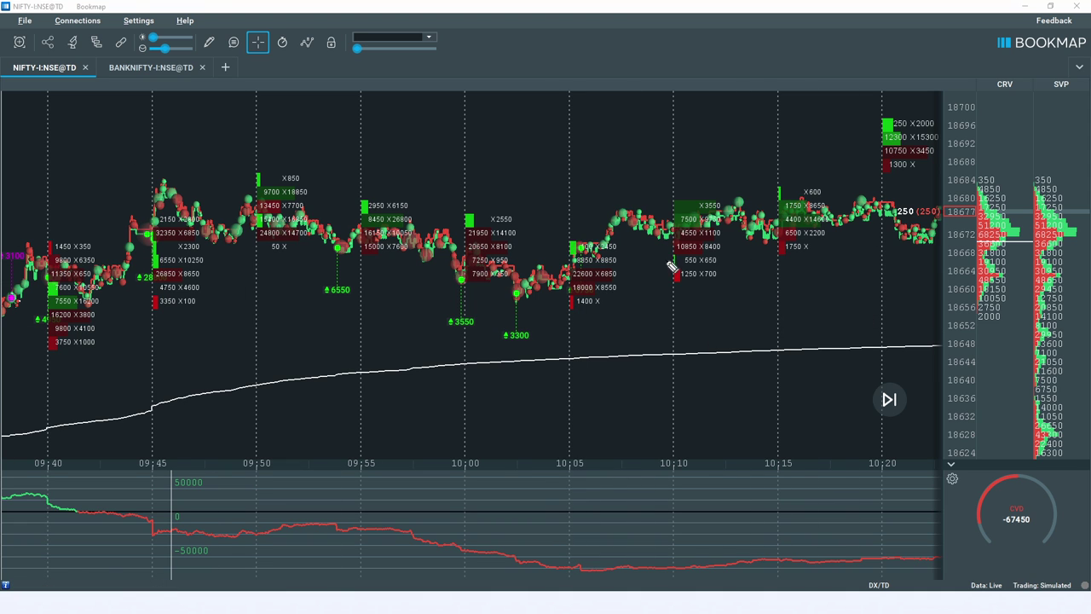
mouse_move(467, 242)
left_mouse_down()
mouse_move(659, 232)
mouse_move(573, 232)
mouse_move(600, 228)
mouse_move(601, 215)
left_mouse_up()
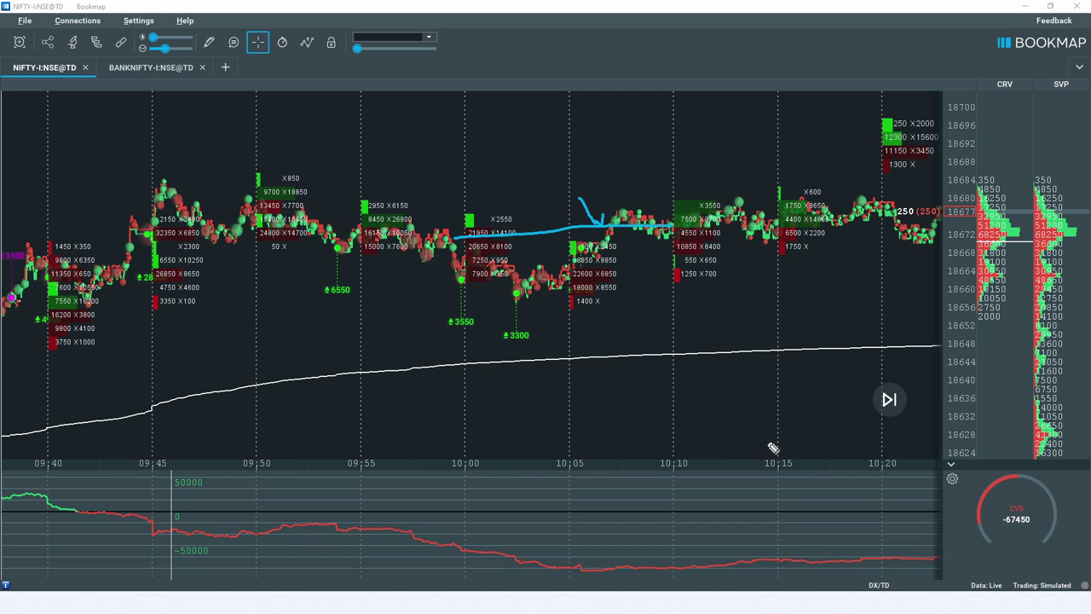
mouse_move(480, 309)
left_mouse_down()
mouse_move(631, 316)
mouse_move(852, 302)
left_mouse_up()
left_click_drag(511, 312, 659, 320)
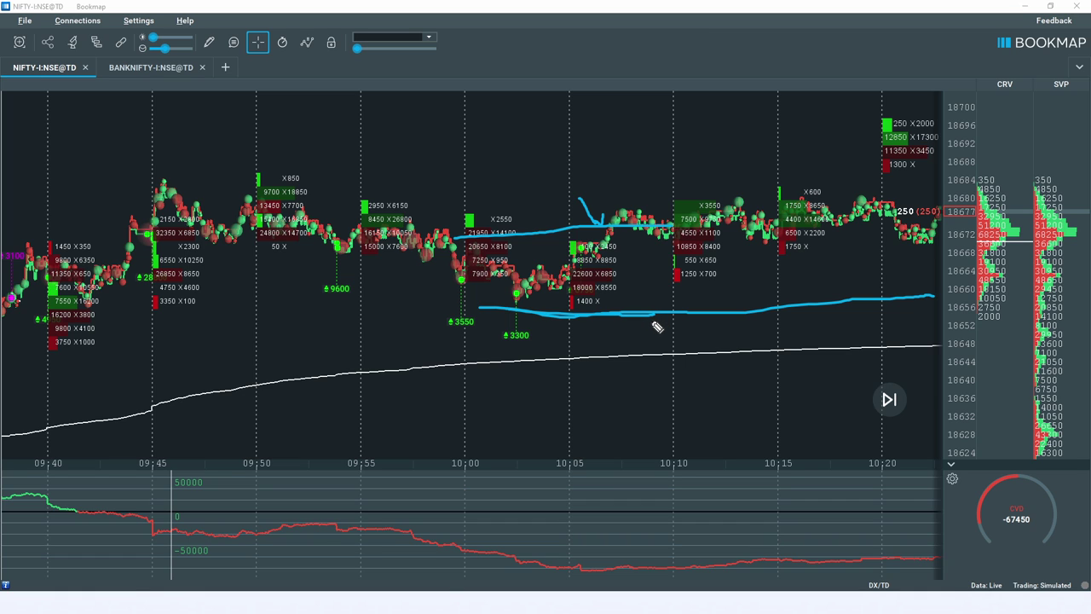
left_click_drag(697, 162, 702, 191)
mouse_move(718, 206)
left_mouse_down()
mouse_move(780, 206)
mouse_move(711, 215)
mouse_move(672, 203)
mouse_move(735, 201)
left_mouse_up()
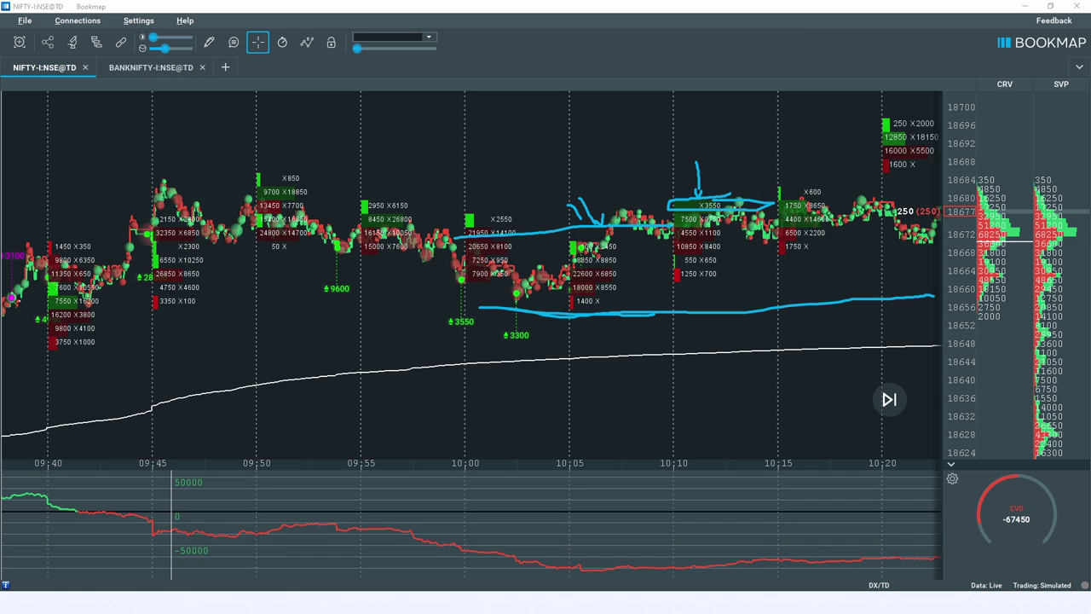
key("Escape")
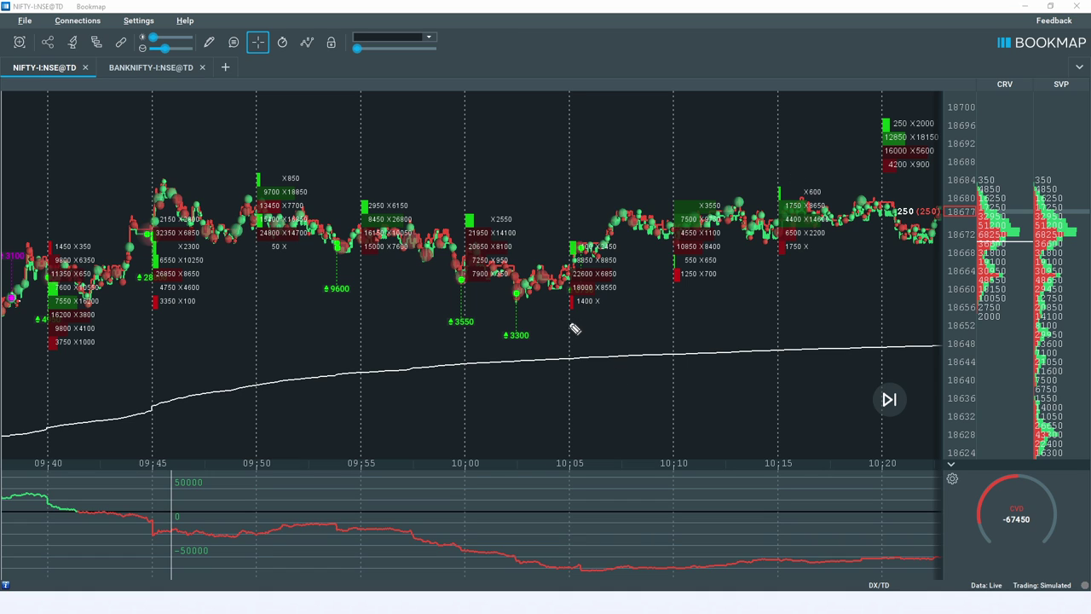
Draw a short line above the 10:05 bar and box the 10:10 bar's X3550 row with an arrow pointing to it.
left_click_drag(565, 236, 638, 235)
mouse_move(679, 201)
left_mouse_down()
mouse_move(746, 199)
mouse_move(667, 208)
mouse_move(718, 206)
left_mouse_up()
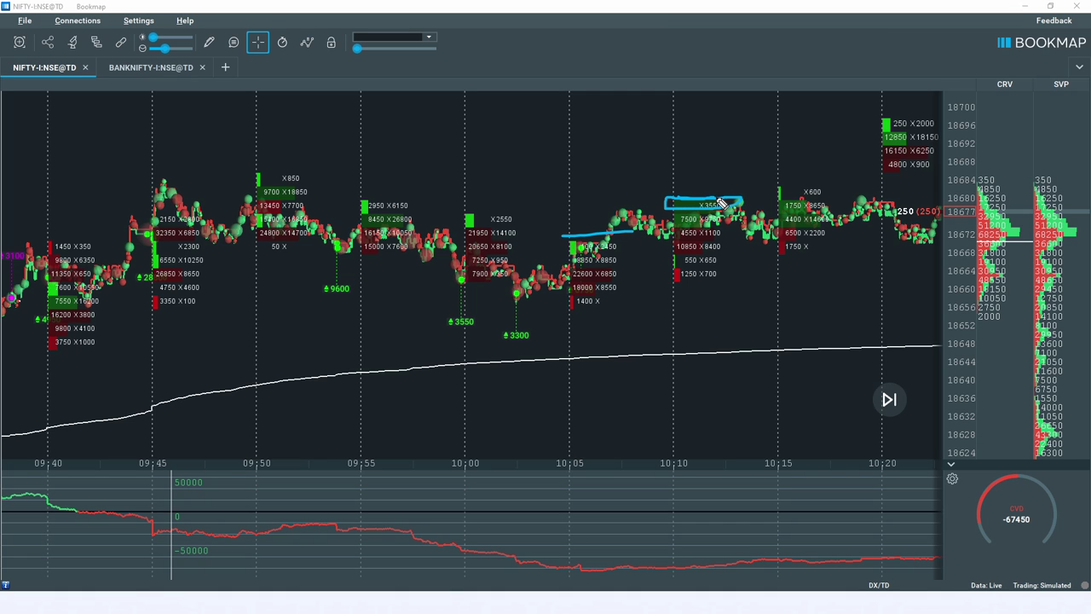
mouse_move(715, 205)
left_mouse_down()
mouse_move(704, 180)
mouse_move(719, 195)
left_mouse_up()
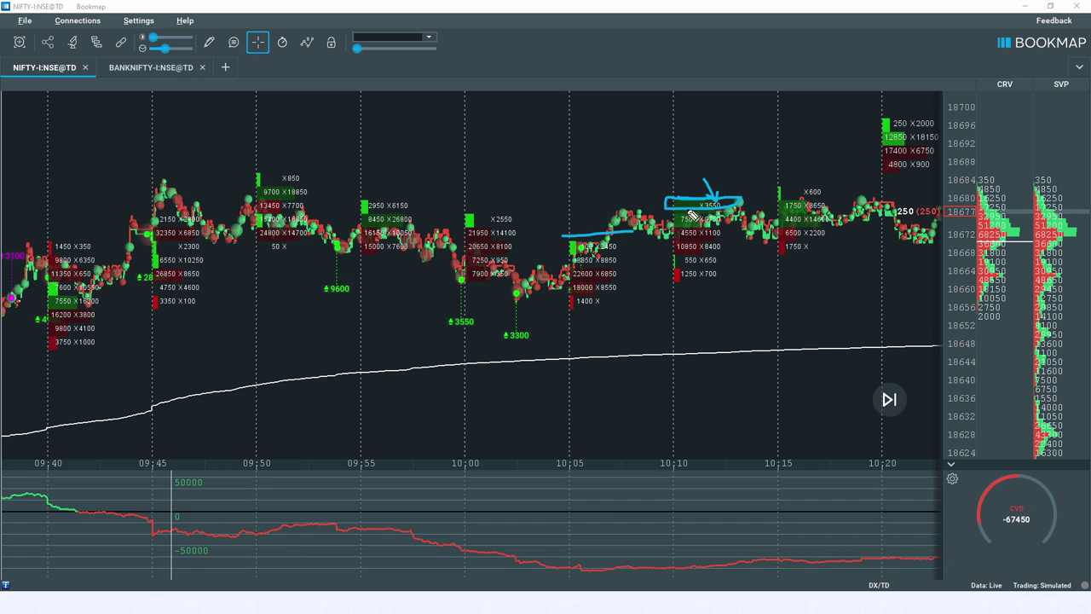
Sketch a projected rally from the X3550 row, the pullback after it and the rise from 10:05, and clear the drawings.
left_click_drag(716, 199, 806, 105)
left_click_drag(720, 199, 817, 200)
mouse_move(701, 202)
left_mouse_down()
mouse_move(695, 185)
mouse_move(706, 201)
left_mouse_up()
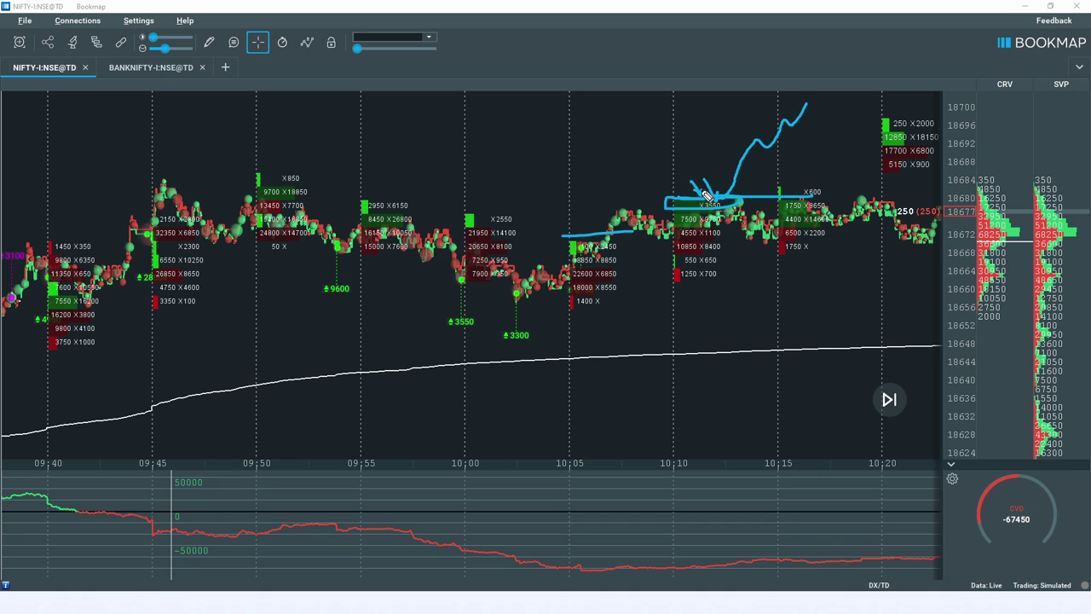
left_click_drag(720, 200, 818, 101)
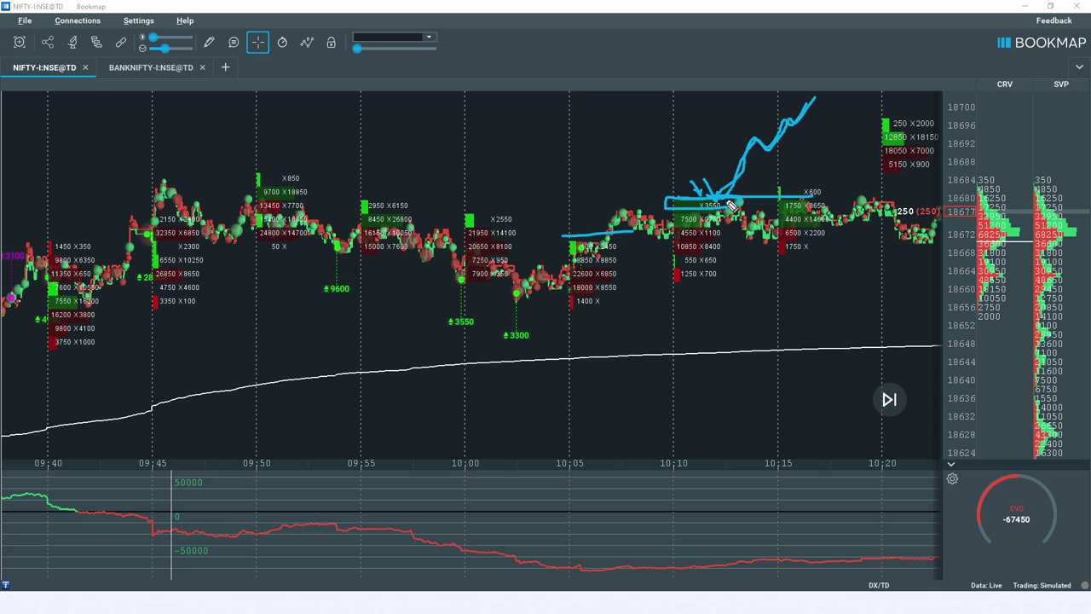
mouse_move(728, 206)
left_mouse_down()
mouse_move(752, 205)
mouse_move(774, 223)
left_mouse_up()
mouse_move(579, 315)
left_mouse_down()
mouse_move(687, 302)
mouse_move(723, 259)
left_mouse_up()
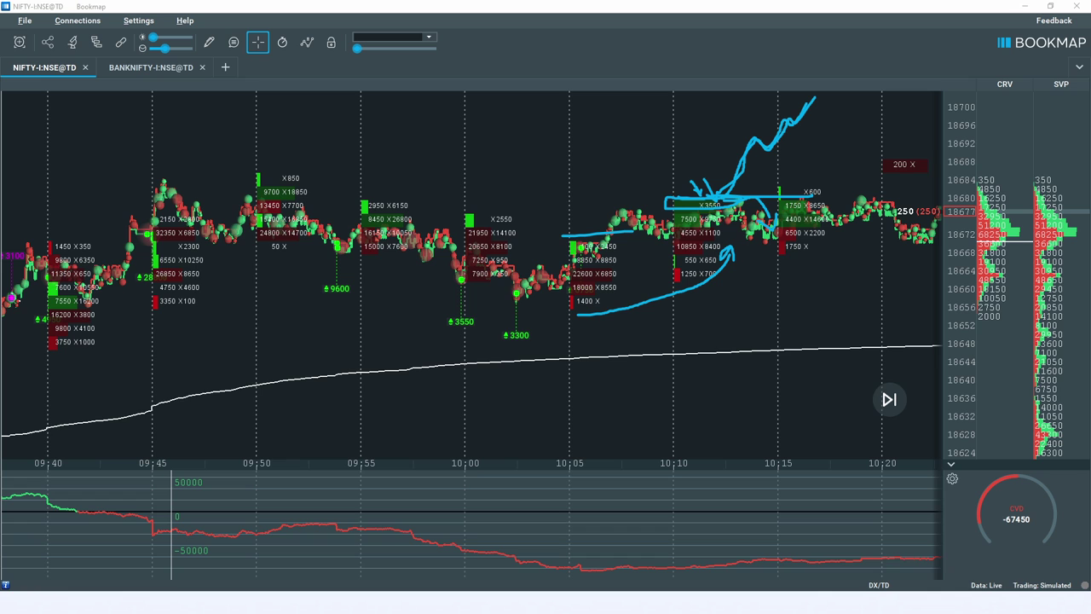
key("Escape")
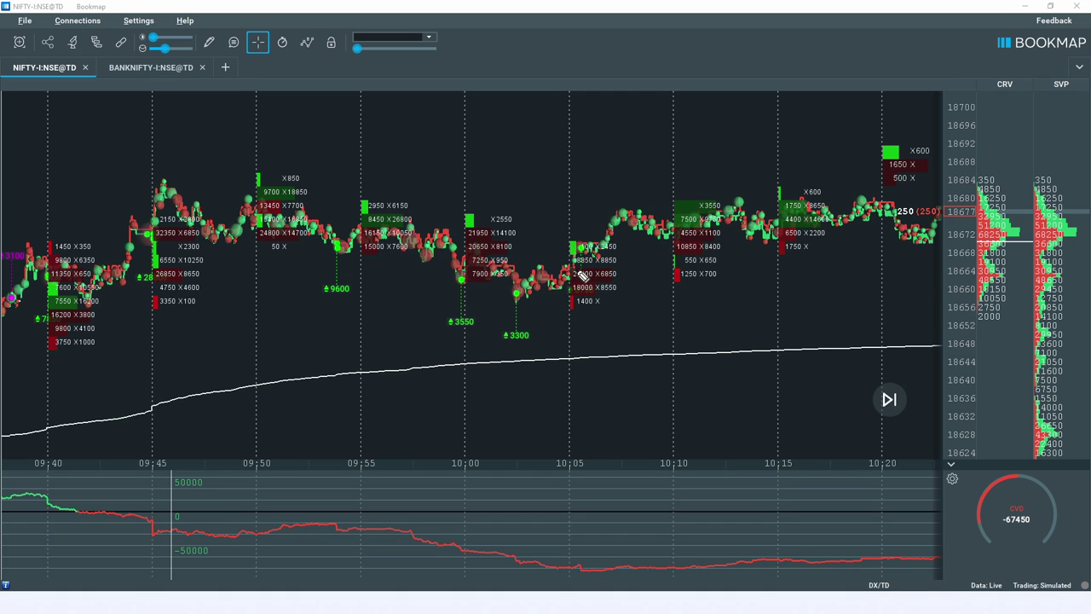
Line off the range around the 10:05 bar, box its 22600 X 6850 row, point to the 10:10 bar's top and draw a level near 18666.
left_click_drag(565, 220, 656, 218)
left_click_drag(516, 312, 700, 312)
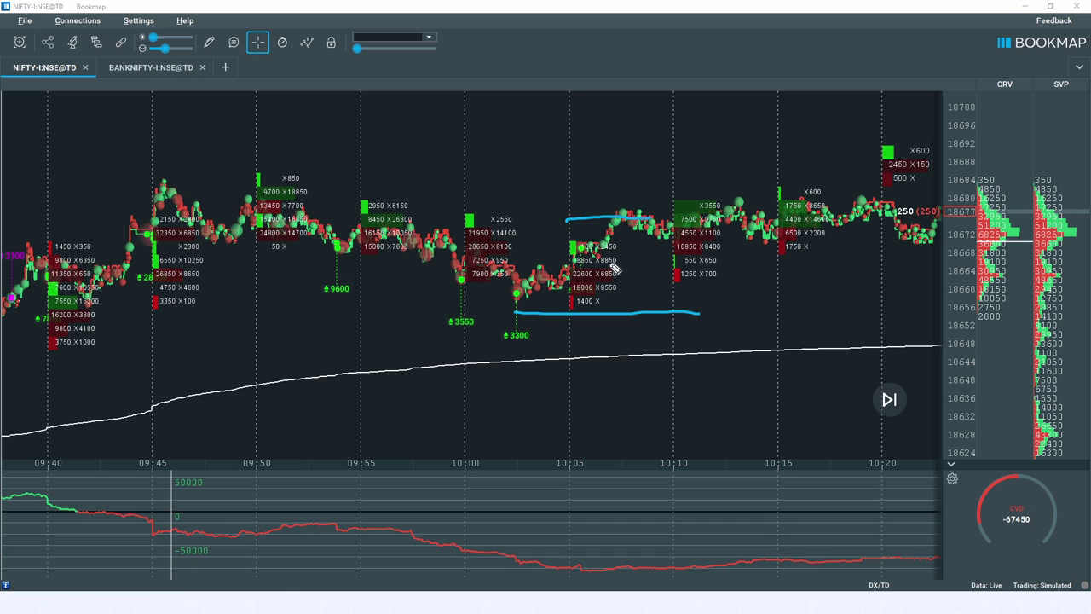
mouse_move(573, 277)
left_mouse_down()
mouse_move(766, 273)
mouse_move(550, 283)
mouse_move(593, 273)
mouse_move(735, 277)
left_mouse_up()
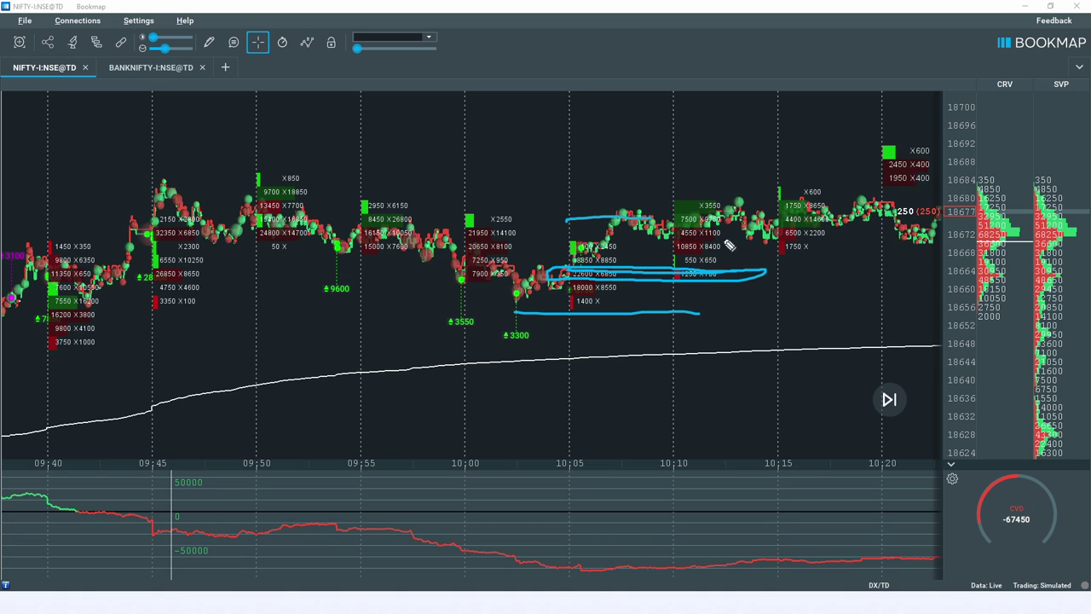
left_click_drag(702, 175, 718, 204)
left_click_drag(617, 260, 883, 259)
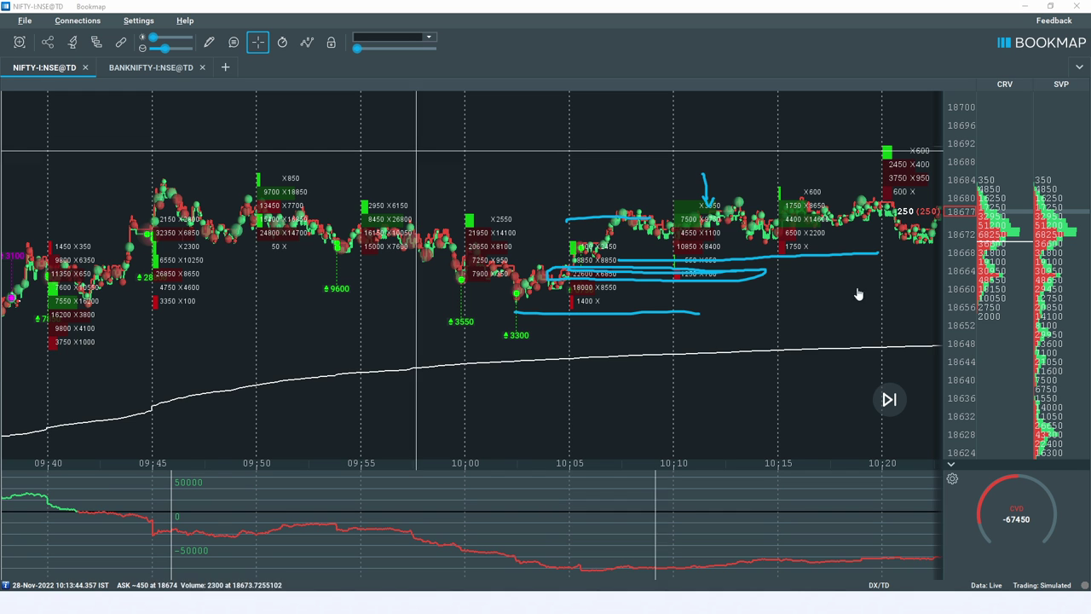
Clear the drawings and circle the X11200 row in the 10:25 footprint bar near the latest price.
mouse_move(770, 415)
left_mouse_down()
mouse_move(436, 429)
mouse_move(404, 497)
left_mouse_up()
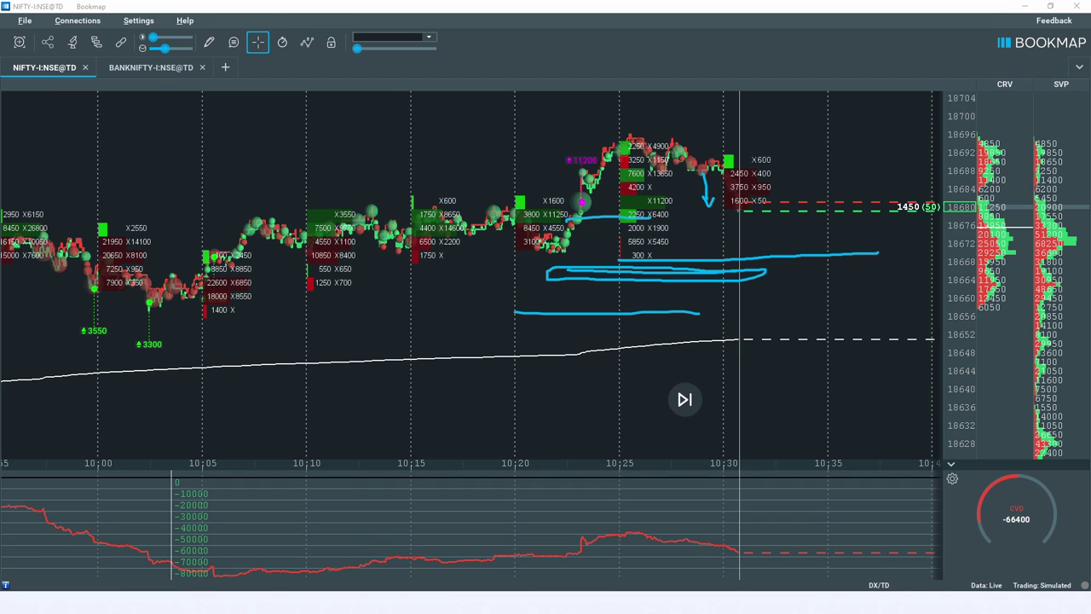
right_click(129, 134)
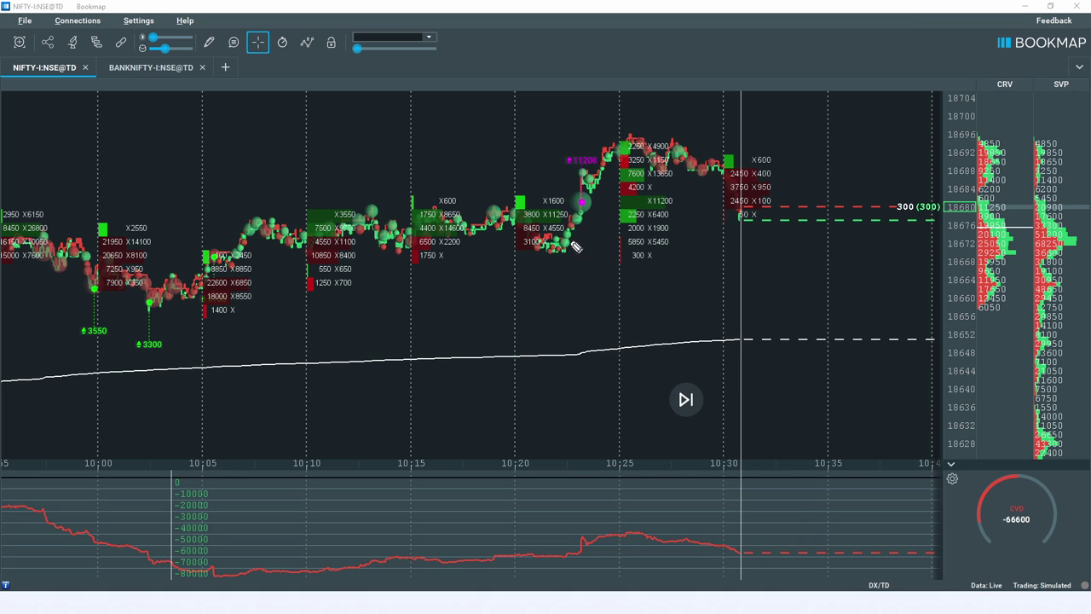
mouse_move(608, 194)
left_mouse_down()
mouse_move(678, 196)
mouse_move(656, 213)
mouse_move(613, 209)
mouse_move(673, 198)
mouse_move(672, 214)
left_mouse_up()
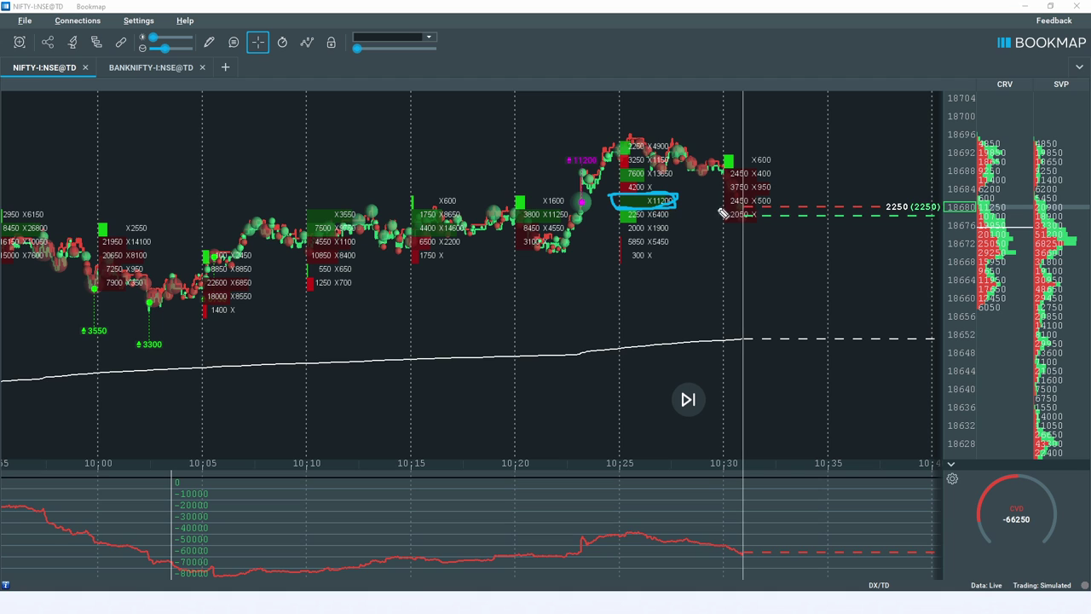
Draw a level beneath the X11200 row, clear the drawings and mark the 10:25 swing high near 18696 with repeated horizontal strokes.
left_click_drag(616, 212, 907, 215)
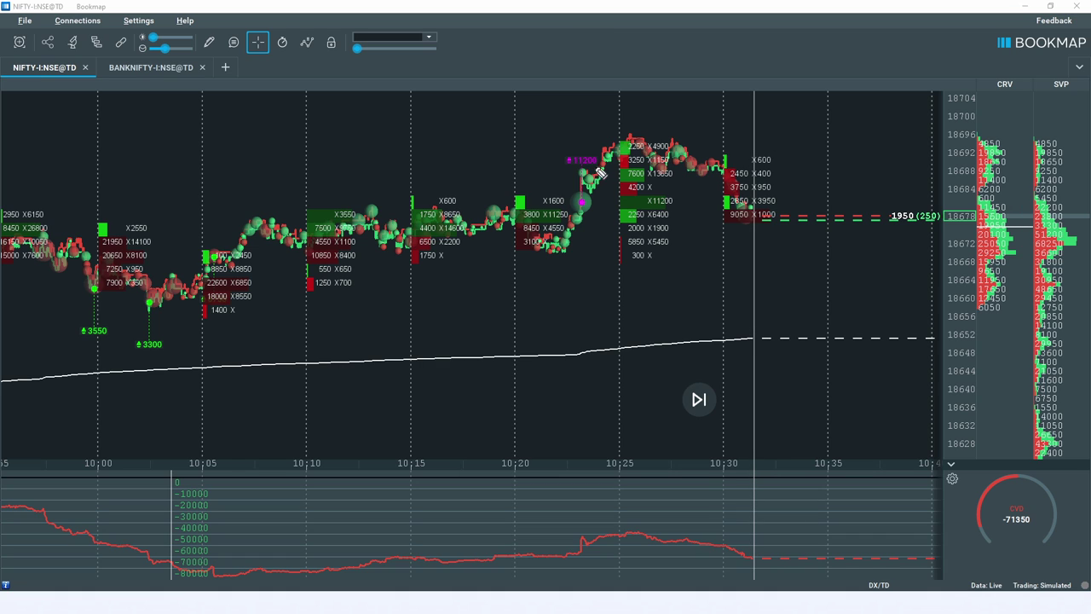
left_click_drag(572, 139, 932, 136)
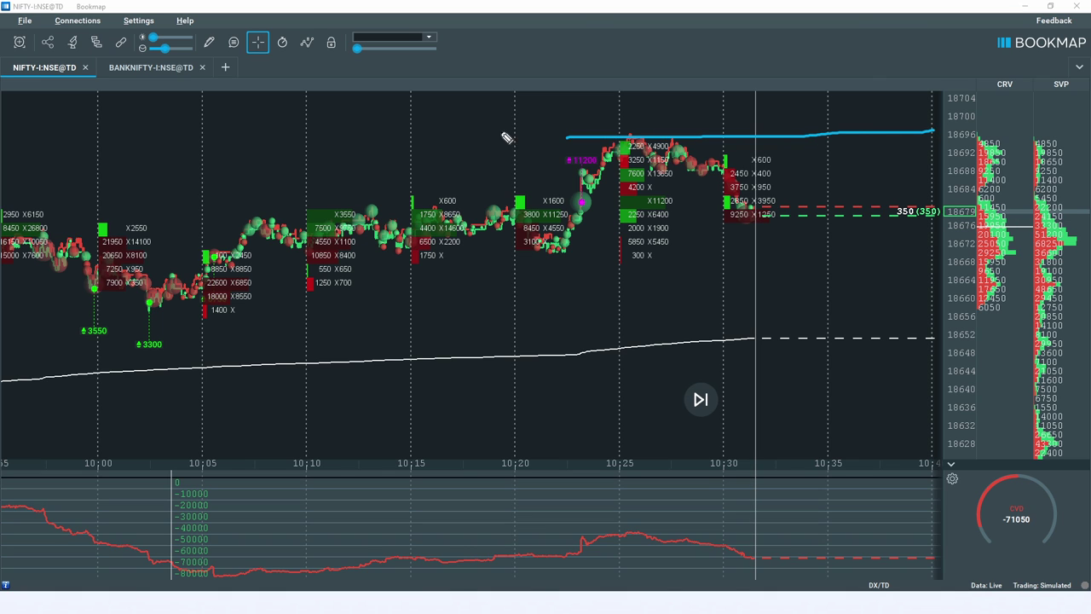
left_click_drag(639, 140, 932, 145)
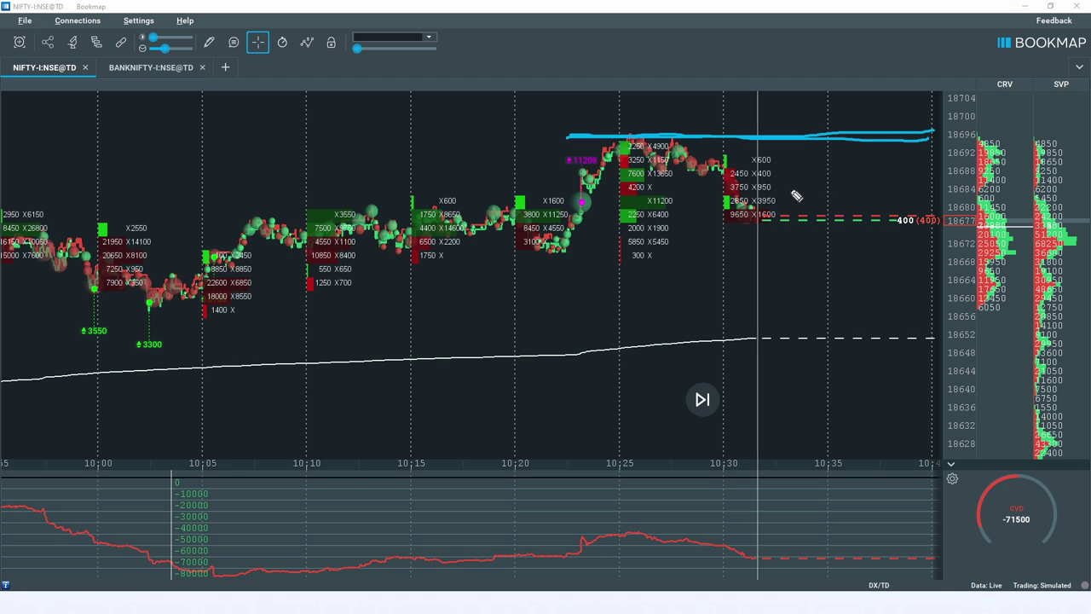
left_click_drag(812, 141, 879, 126)
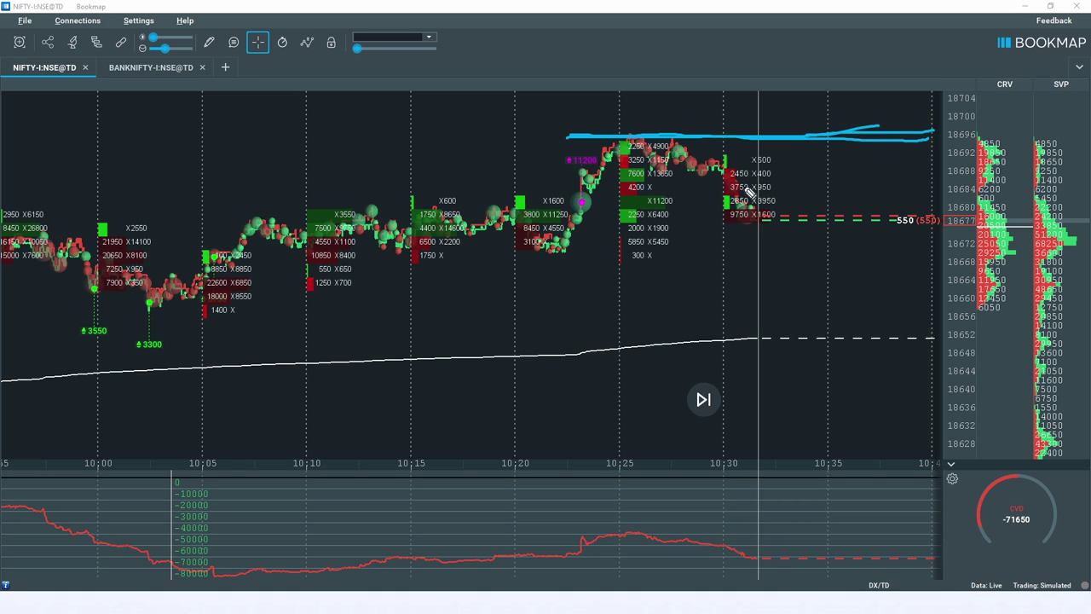
Box the 10:30 bar's 10900 X 2250 row with an arrow beneath it, and sketch projected paths down to about 18654 and up to the high line.
left_click_drag(740, 228, 738, 255)
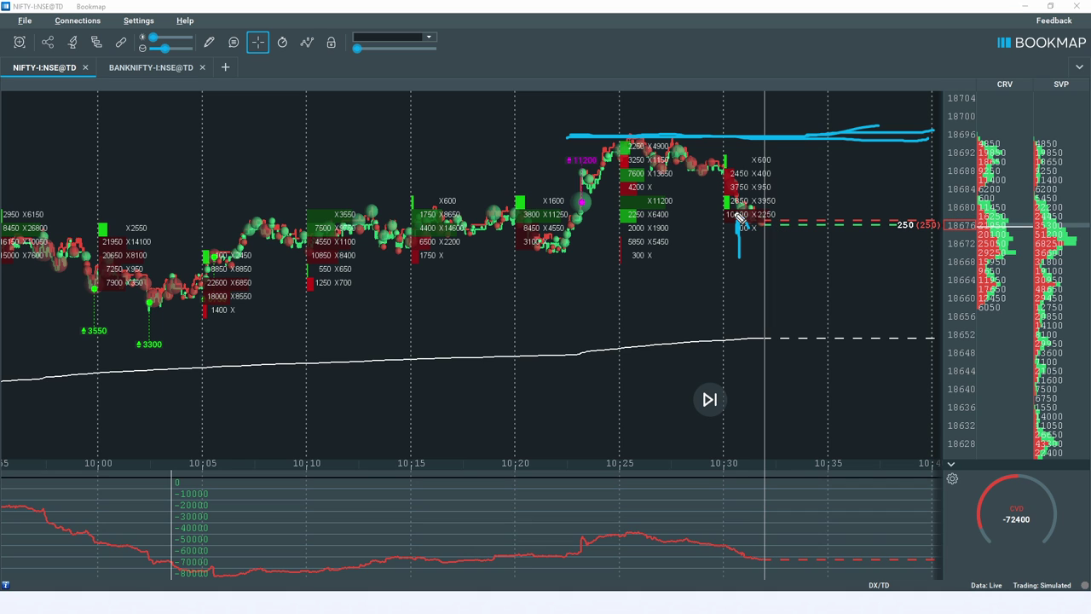
mouse_move(797, 215)
left_mouse_down()
mouse_move(725, 224)
mouse_move(791, 213)
left_mouse_up()
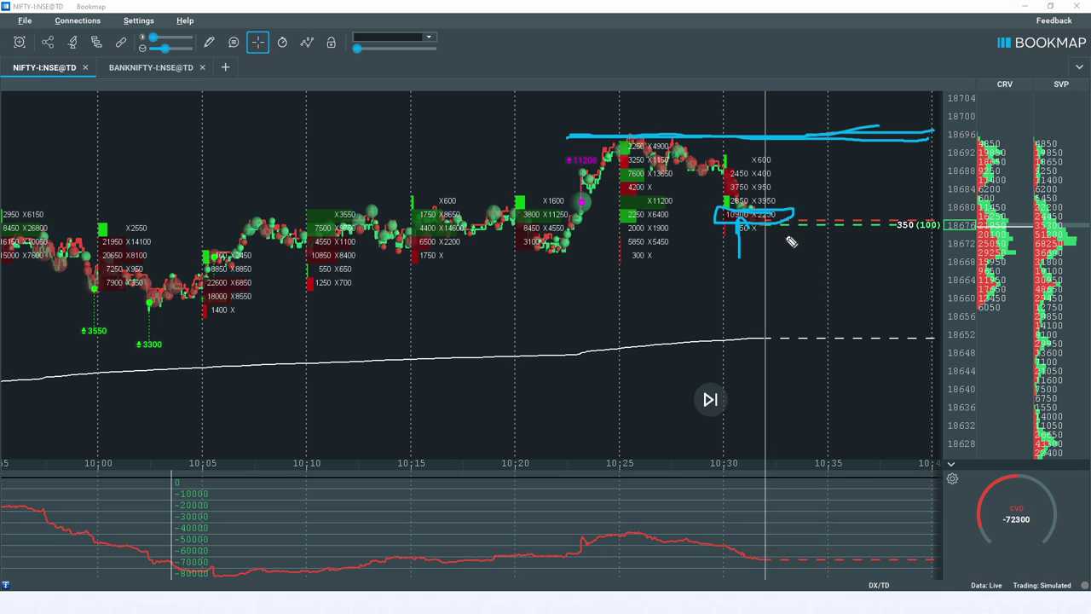
left_click_drag(777, 223, 825, 320)
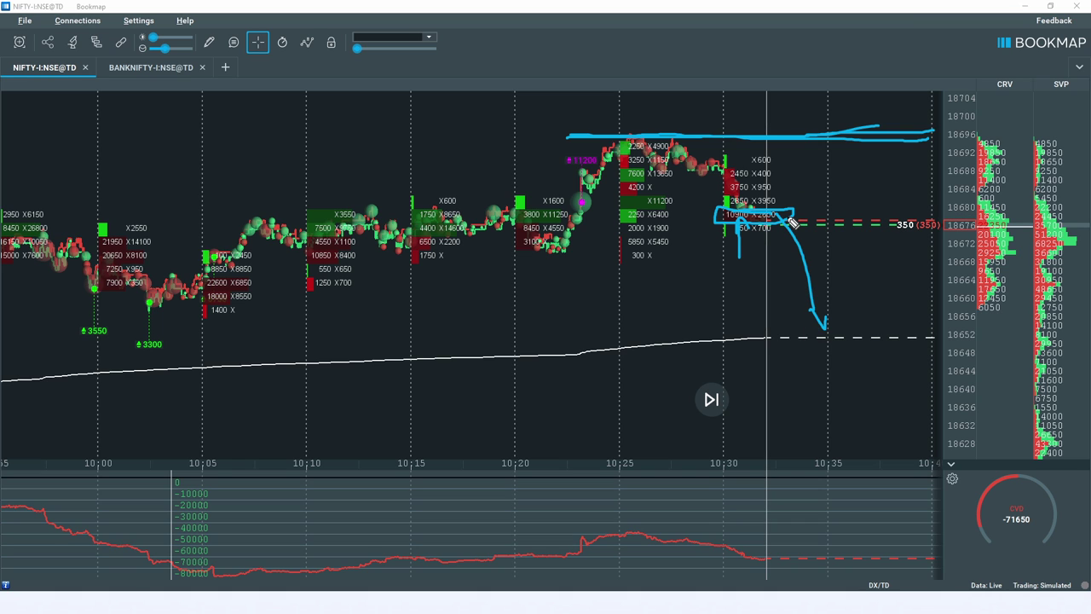
mouse_move(793, 219)
left_mouse_down()
mouse_move(842, 155)
mouse_move(834, 143)
mouse_move(855, 162)
left_mouse_up()
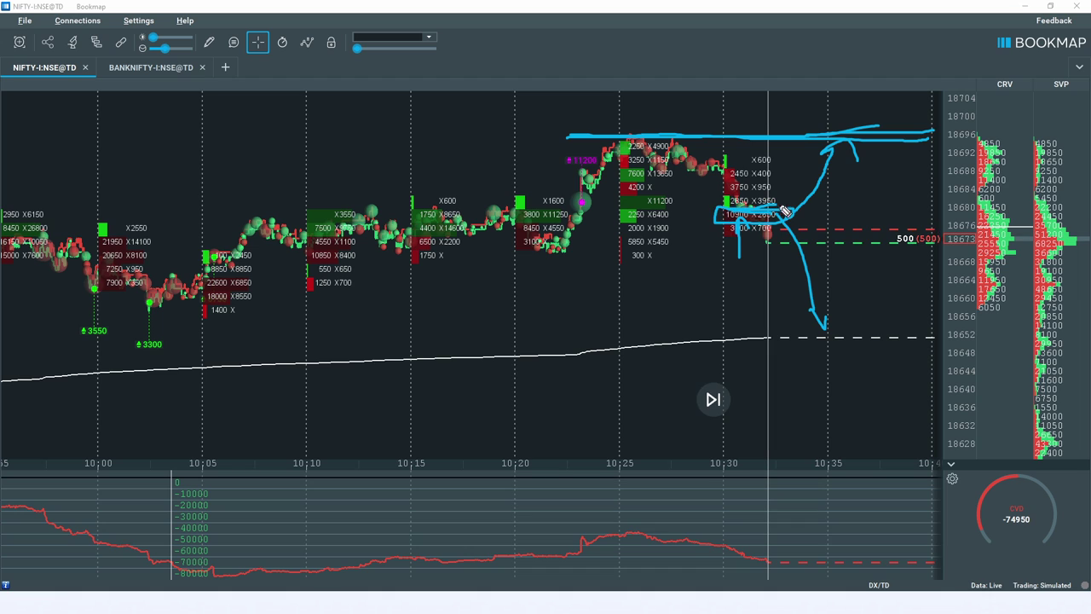
Re-outline the boxed row near 18678 in the 10:30 bar with extra strokes and clear all drawings.
mouse_move(731, 231)
left_mouse_down()
mouse_move(699, 227)
mouse_move(717, 232)
left_mouse_up()
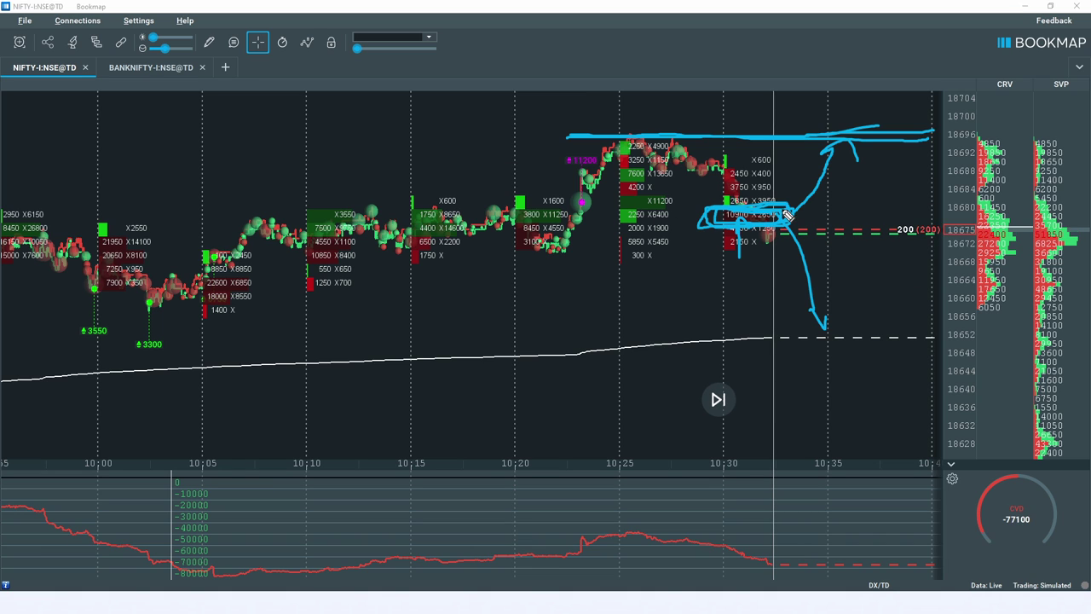
mouse_move(704, 212)
left_mouse_down()
mouse_move(750, 228)
mouse_move(805, 219)
mouse_move(687, 212)
left_mouse_up()
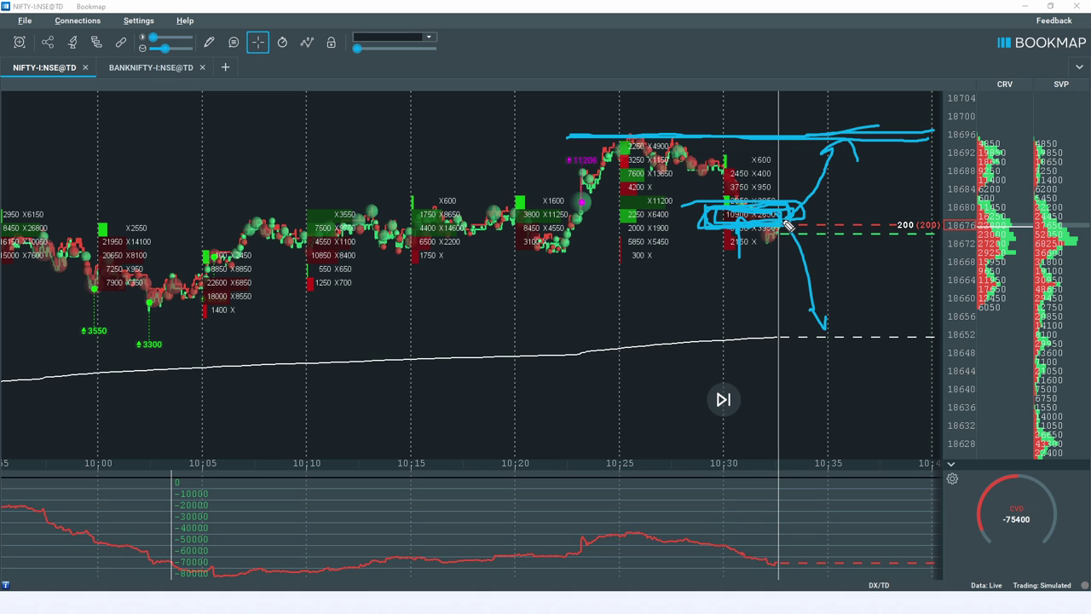
mouse_move(788, 207)
left_mouse_down()
mouse_move(825, 138)
mouse_move(805, 211)
left_mouse_up()
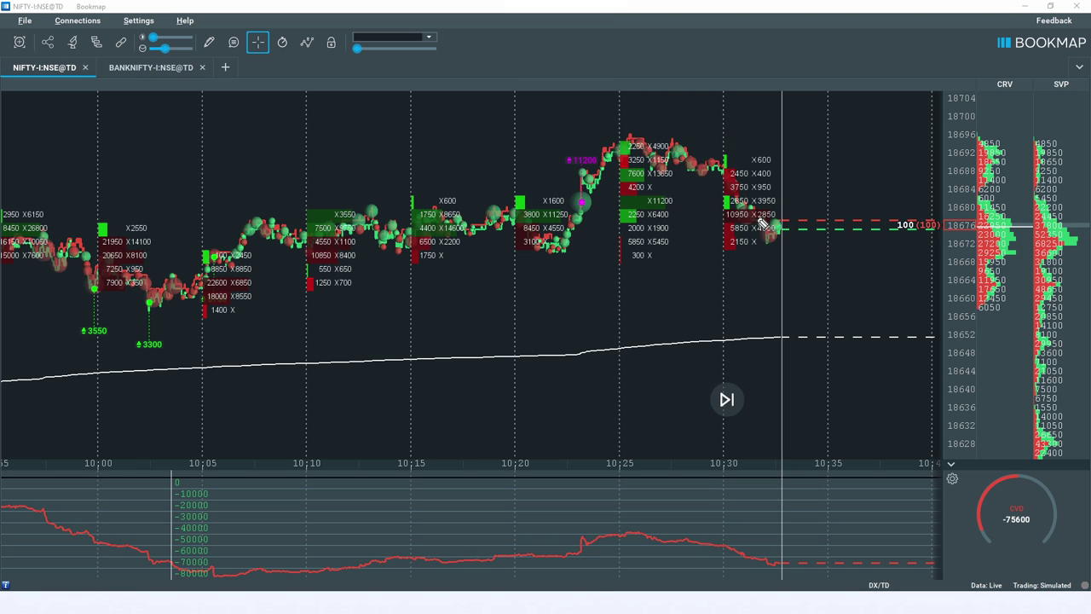
Circle the 10:30 bar's 10950 X 2850 row with a downward arrow from it, and trace the swing-high level near 18697.
left_click_drag(726, 209, 834, 215)
mouse_move(774, 237)
left_mouse_down()
mouse_move(724, 231)
mouse_move(763, 214)
left_mouse_up()
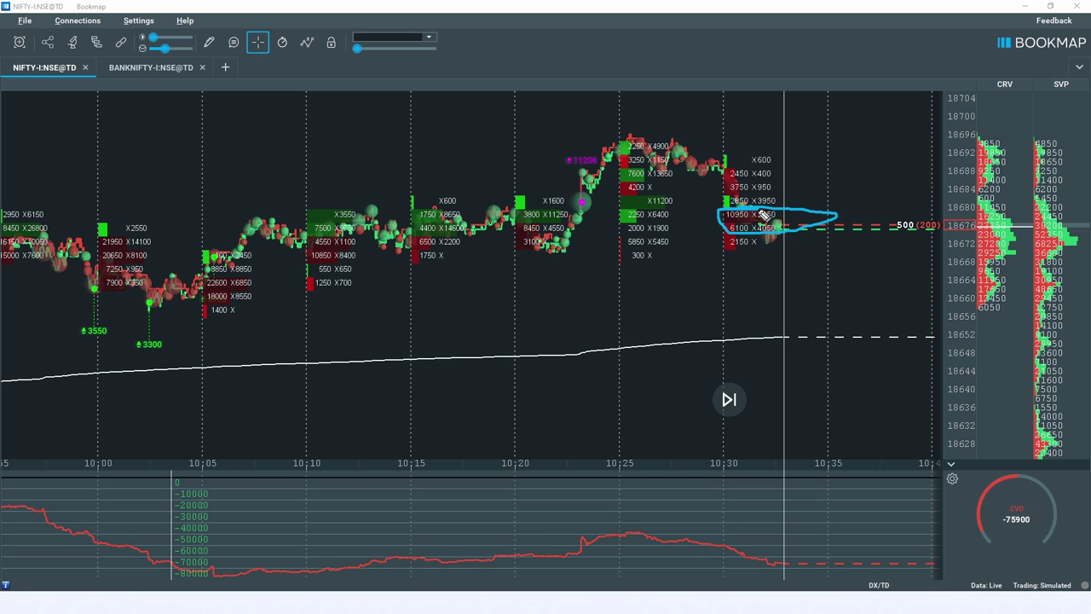
left_click_drag(606, 131, 913, 135)
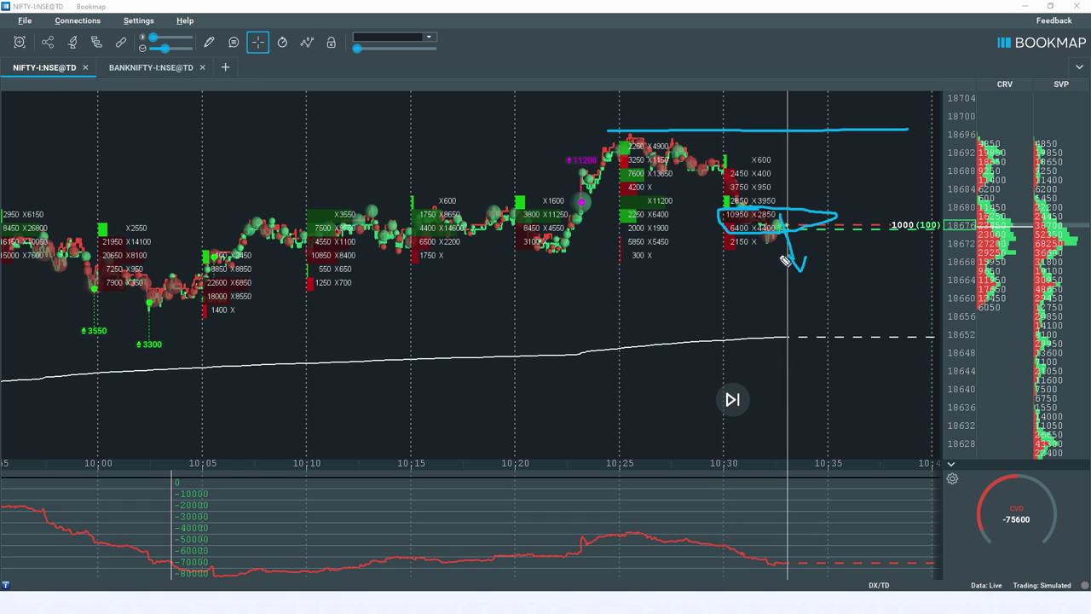
left_click_drag(805, 274, 805, 265)
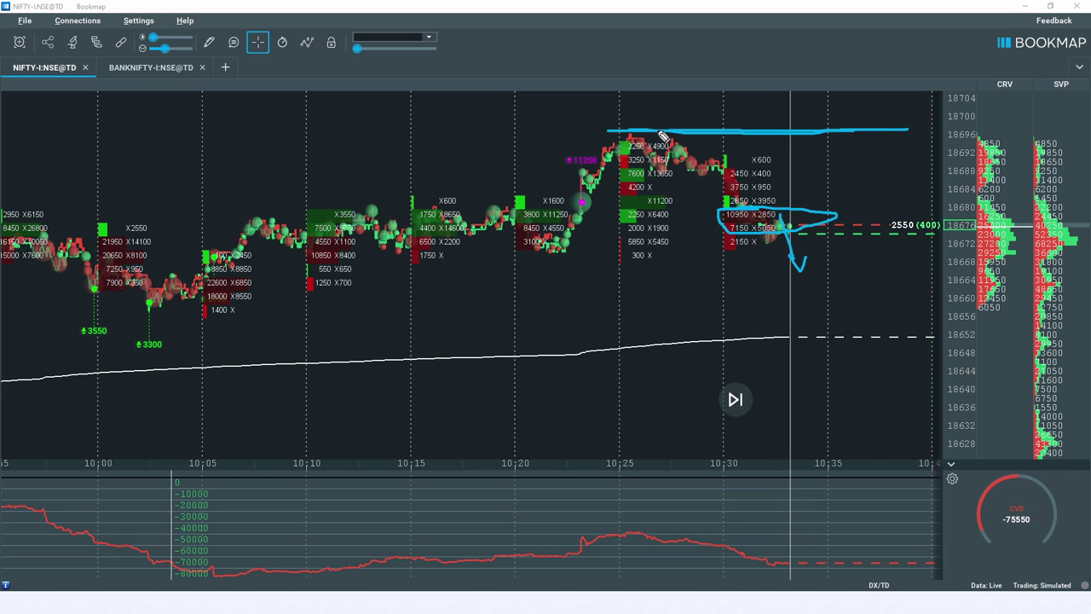
left_click_drag(748, 135, 934, 128)
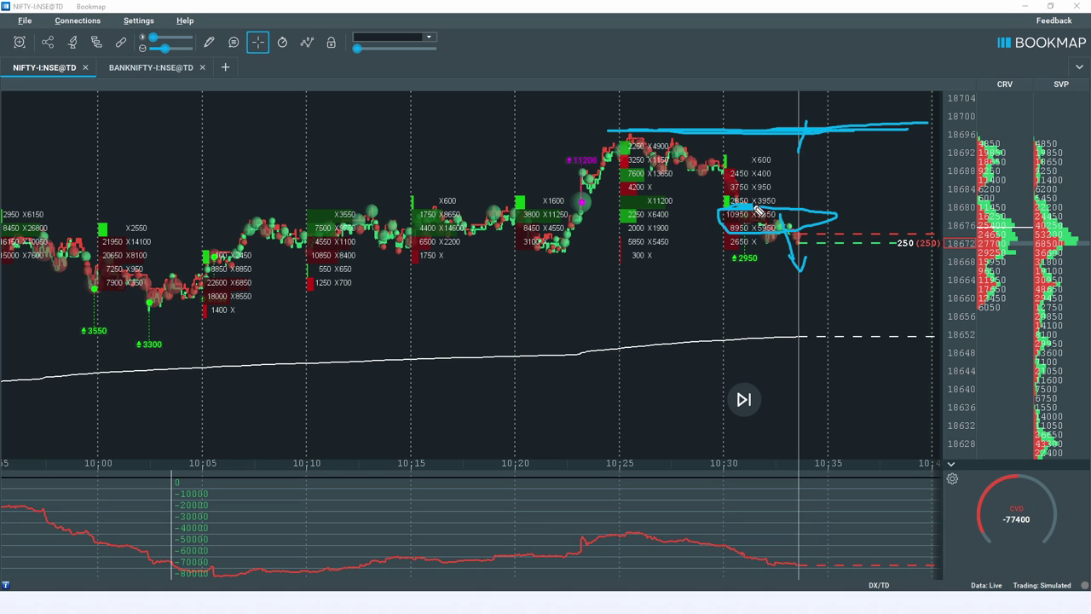
Sketch a breakout bar with a boxed row above the high line, a projected rally from it and a rebound arrow below, and clear the drawings.
mouse_move(804, 124)
left_mouse_down()
mouse_move(828, 114)
mouse_move(875, 134)
left_mouse_up()
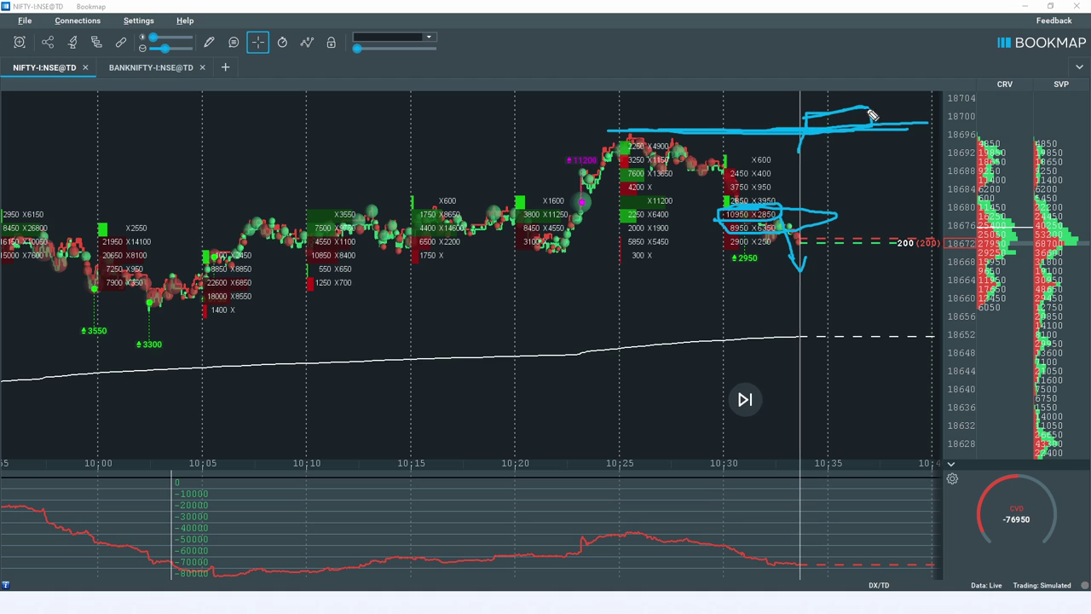
mouse_move(821, 134)
left_mouse_down()
mouse_move(793, 158)
mouse_move(805, 140)
mouse_move(831, 182)
mouse_move(810, 165)
mouse_move(825, 201)
left_mouse_up()
left_click_drag(829, 72, 843, 108)
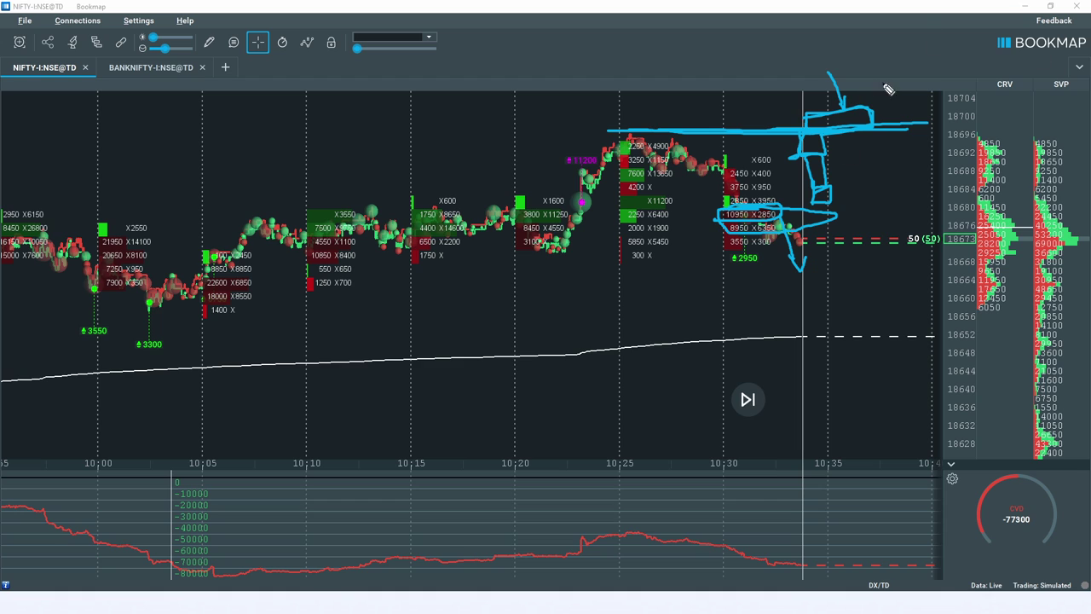
left_click_drag(806, 113, 906, 98)
mouse_move(778, 270)
left_mouse_down()
mouse_move(840, 230)
mouse_move(836, 203)
left_mouse_up()
left_click_drag(884, 125, 944, 42)
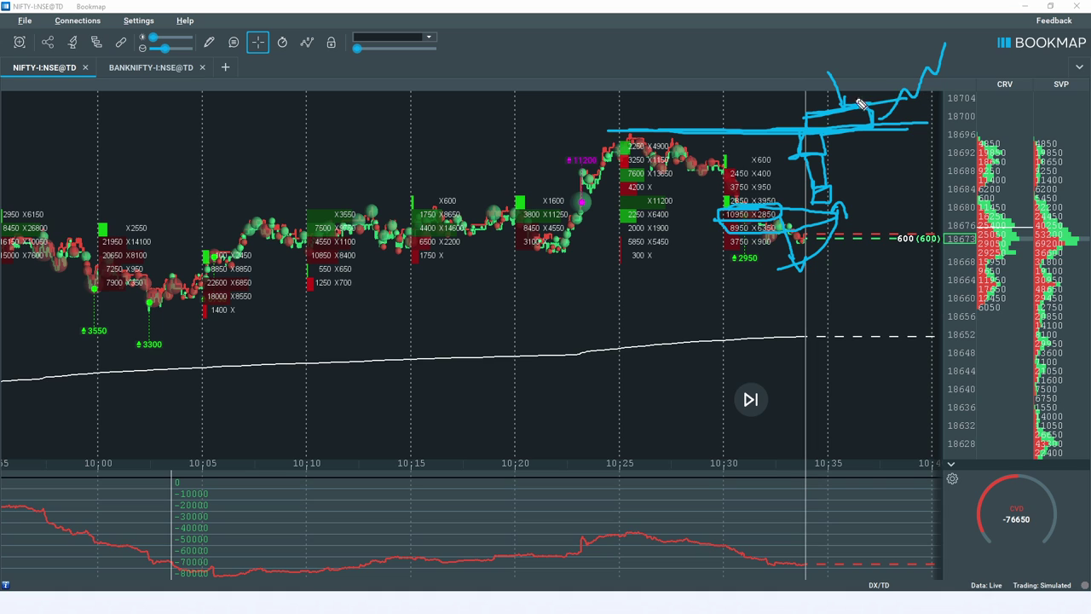
mouse_move(861, 110)
left_mouse_down()
mouse_move(895, 101)
mouse_move(801, 110)
mouse_move(921, 85)
mouse_move(943, 62)
left_mouse_up()
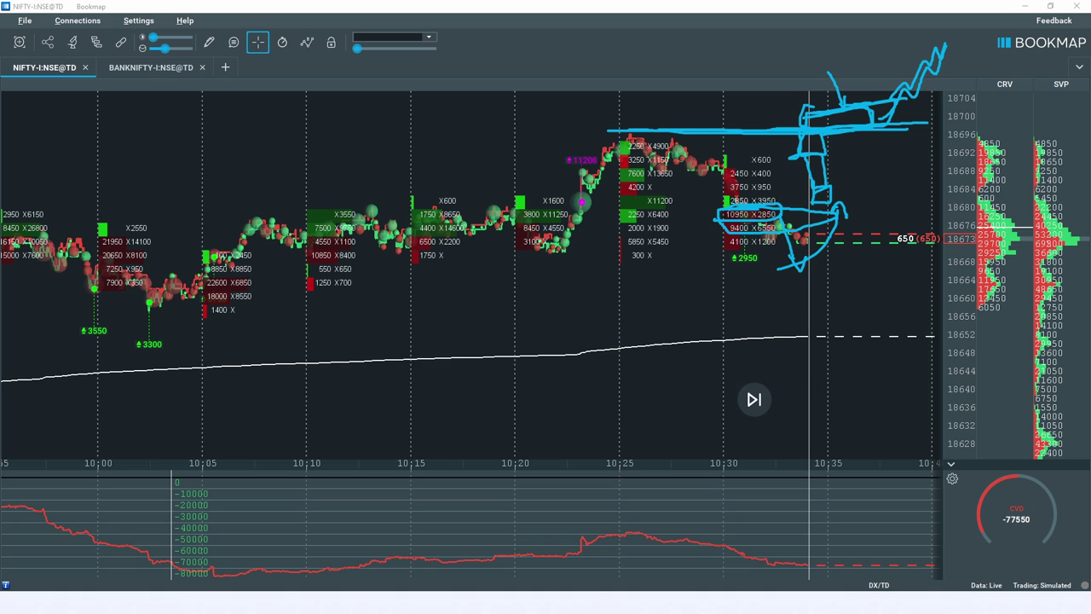
key("Escape")
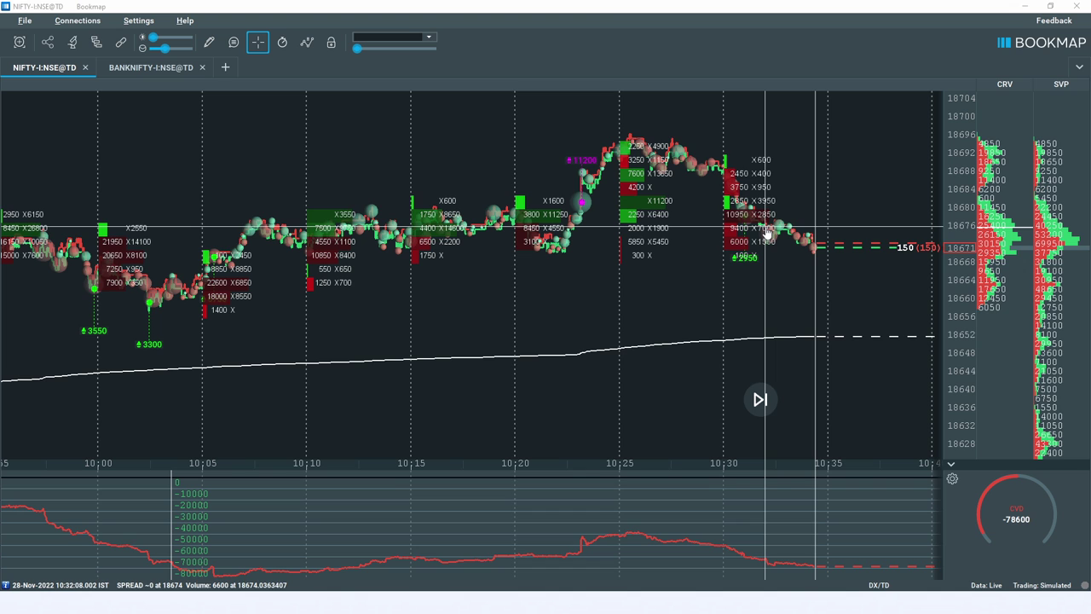
Draw levels at the 10:25 high near 18696 and the support near 18671, add an arrow at support and circle the 10:30 bar's 5100 X 550 row.
scroll(750, 312, "down", 5)
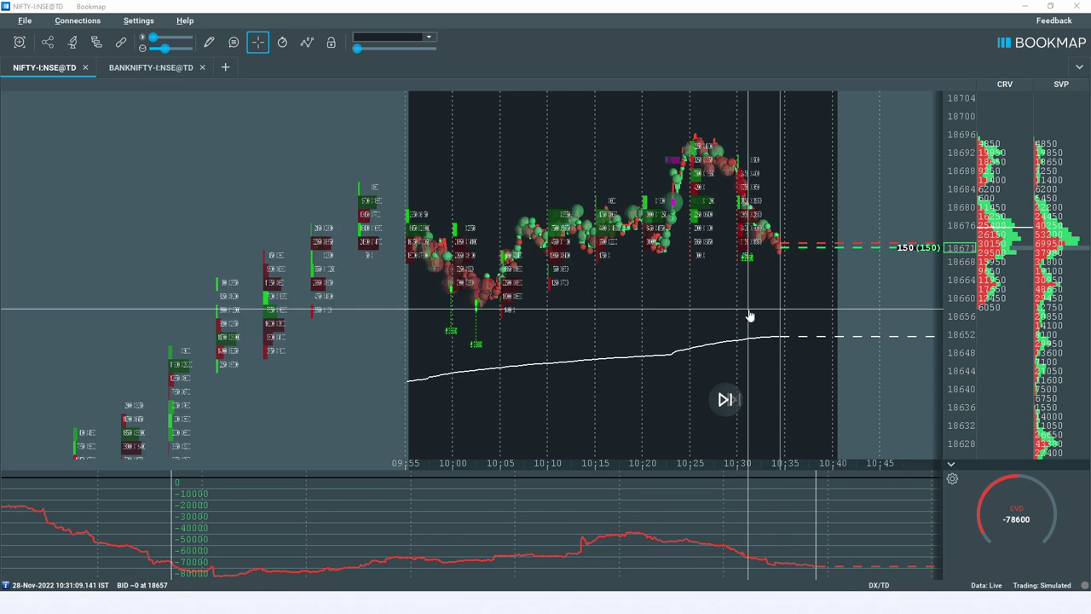
scroll(750, 312, "up", 3)
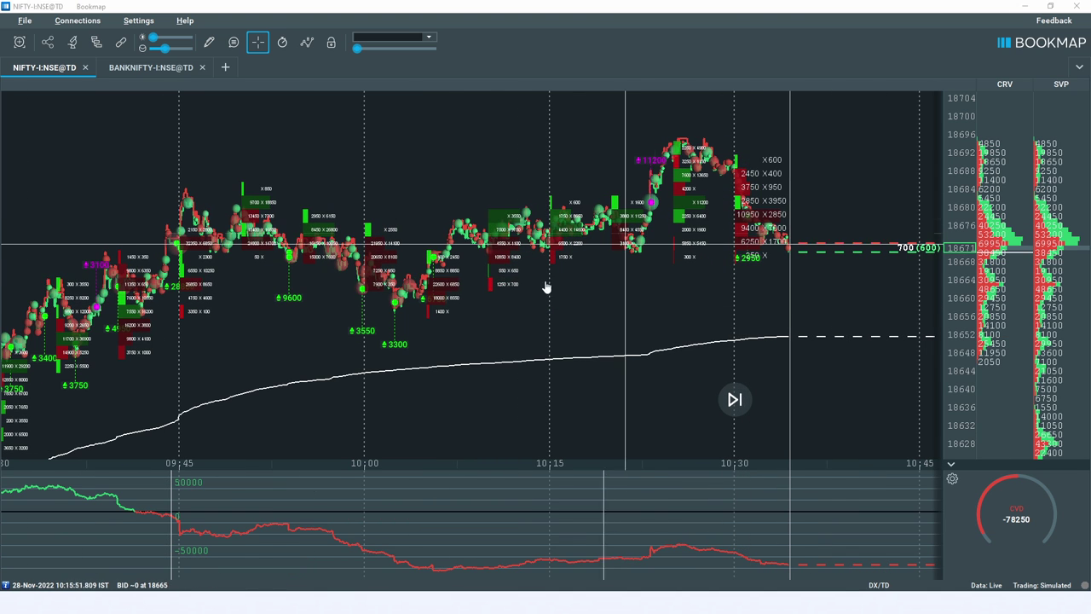
scroll(773, 247, "up", 4)
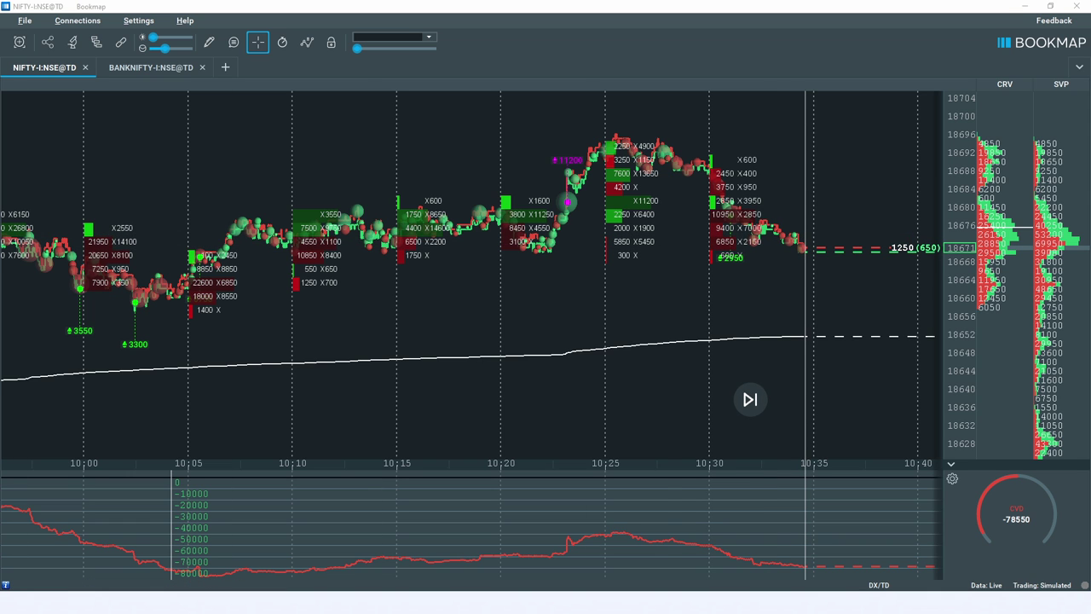
left_click_drag(552, 134, 909, 135)
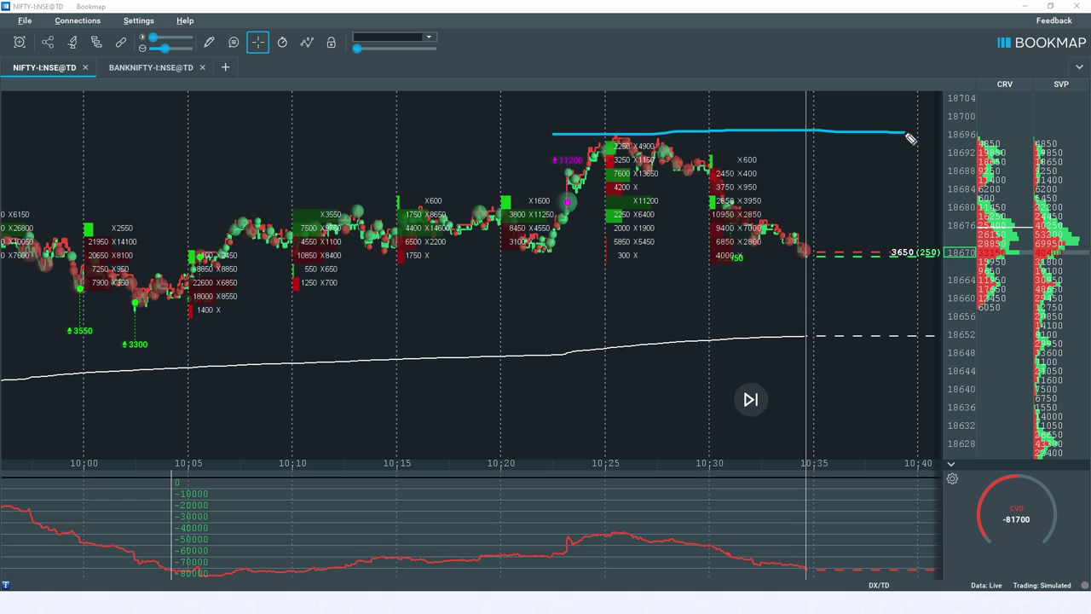
left_click_drag(362, 254, 918, 253)
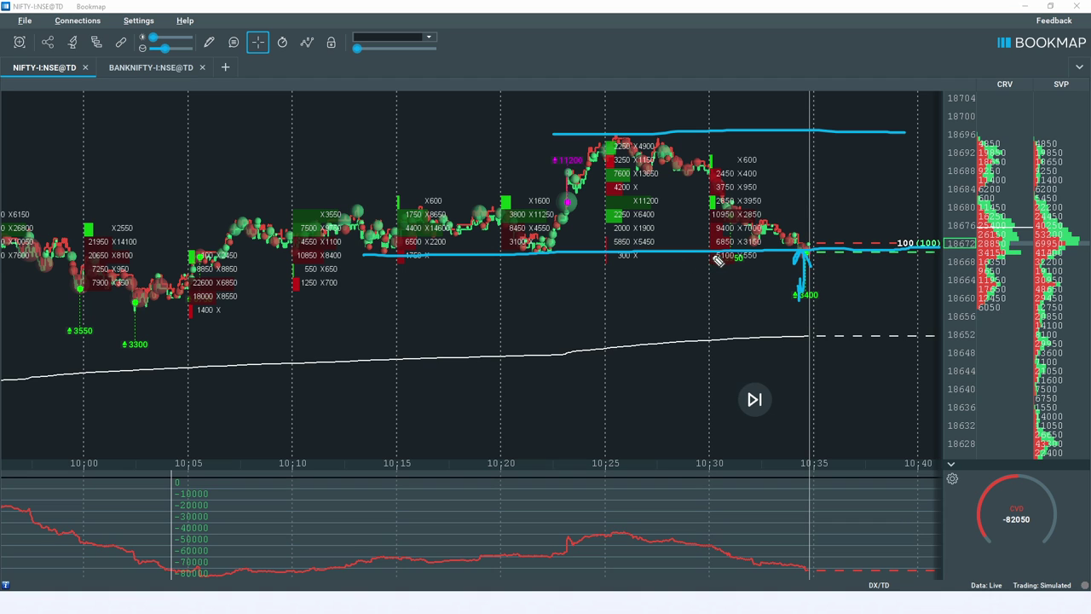
mouse_move(704, 248)
left_mouse_down()
mouse_move(844, 252)
mouse_move(836, 268)
mouse_move(714, 271)
left_mouse_up()
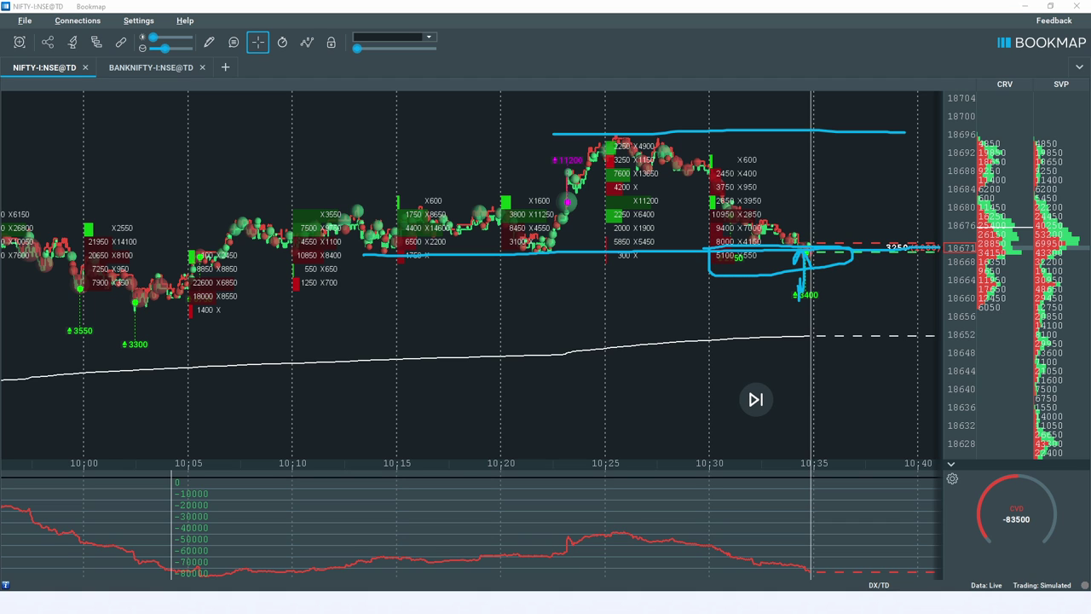
Clear the old drawings and sketch a bounce from the 10:35 low to a level near 18682, with a breakout arrow towards 18700.
key("Escape")
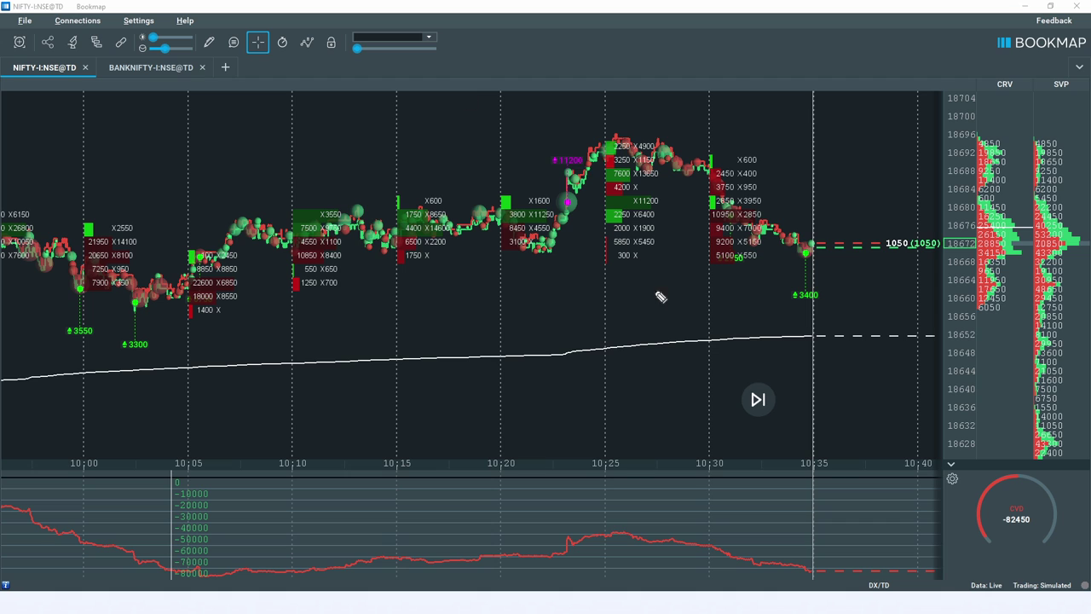
left_click_drag(810, 246, 820, 229)
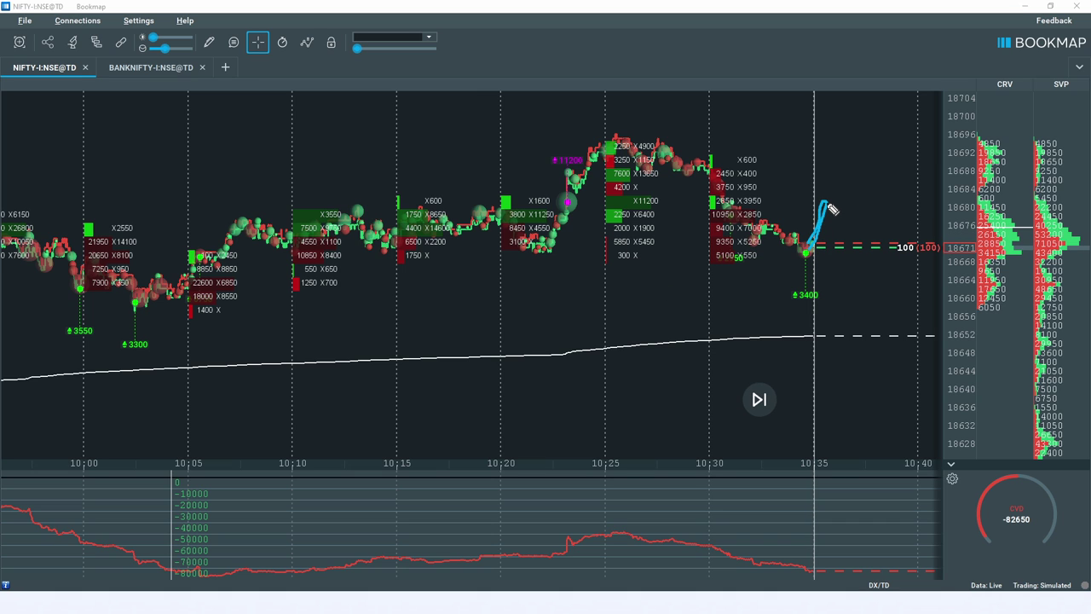
left_click_drag(802, 201, 840, 201)
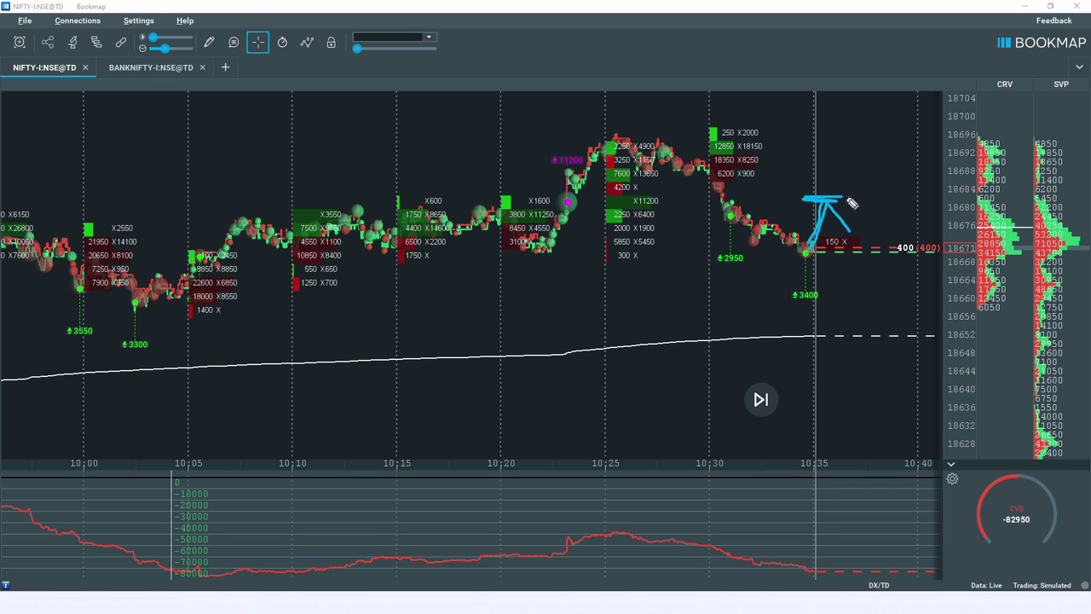
left_click_drag(850, 201, 817, 197)
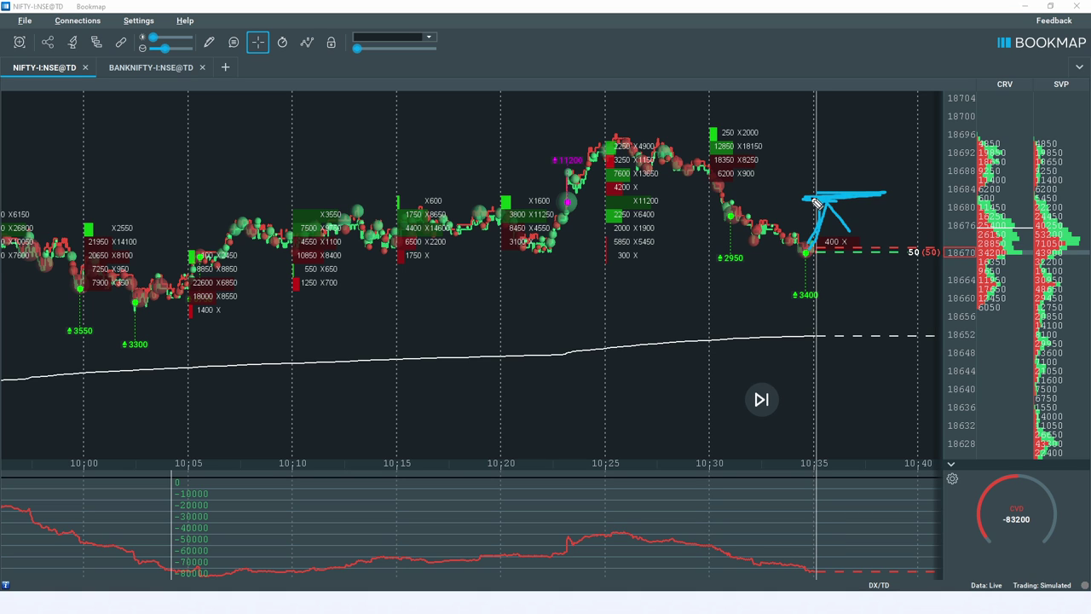
left_click_drag(900, 127, 890, 128)
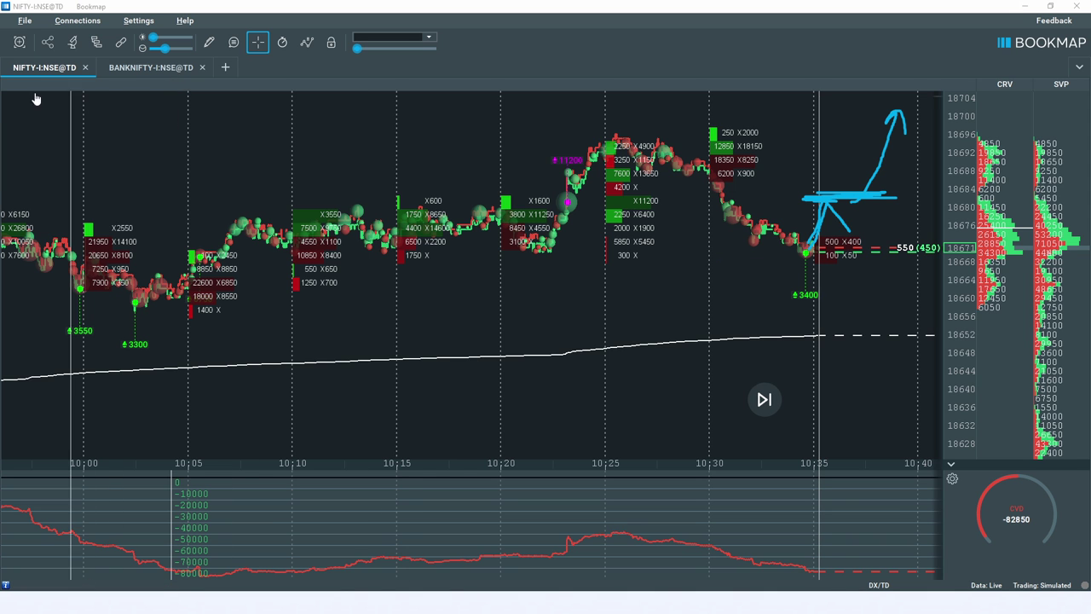
Examine the BANKNIFTY-I chart's price action from the 09:15 open up to the current price.
left_click(151, 68)
scroll(668, 257, "down", 3)
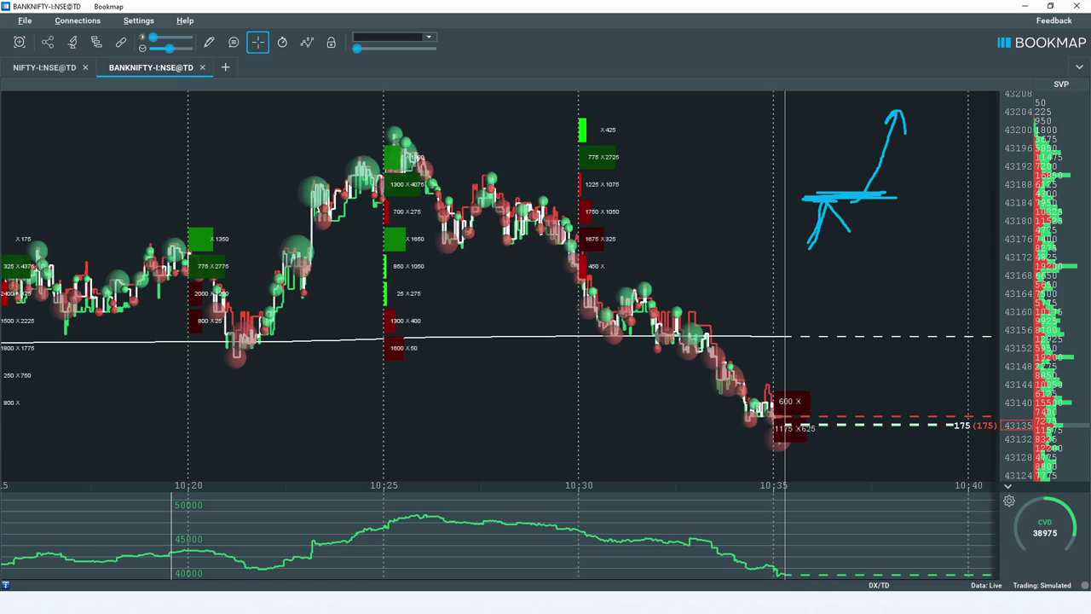
scroll(672, 337, "down", 4)
scroll(672, 337, "down", 3)
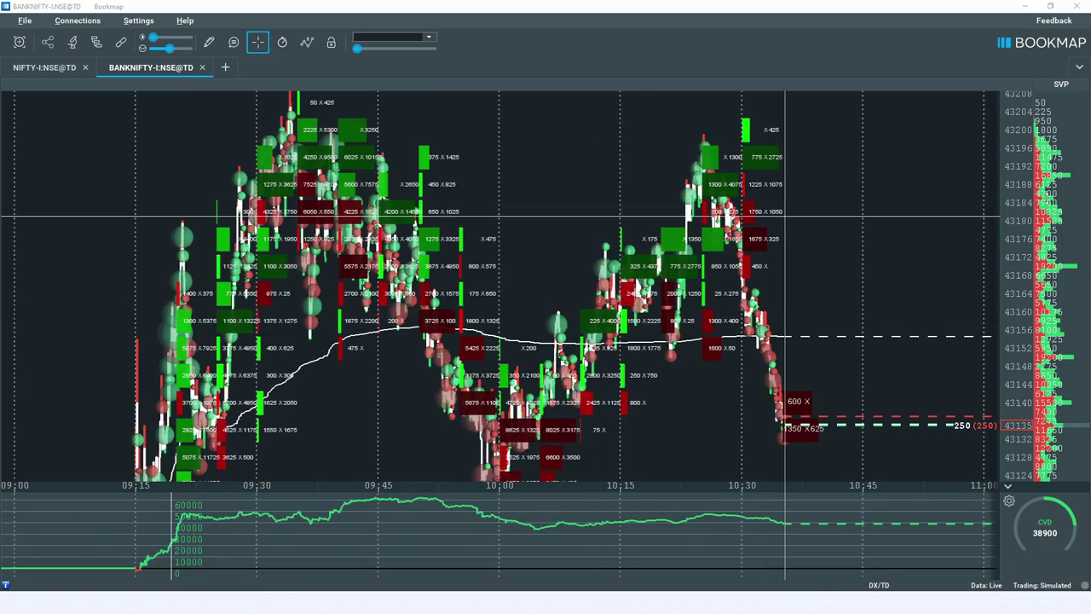
scroll(1028, 258, "down", 3)
scroll(1028, 258, "up", 2)
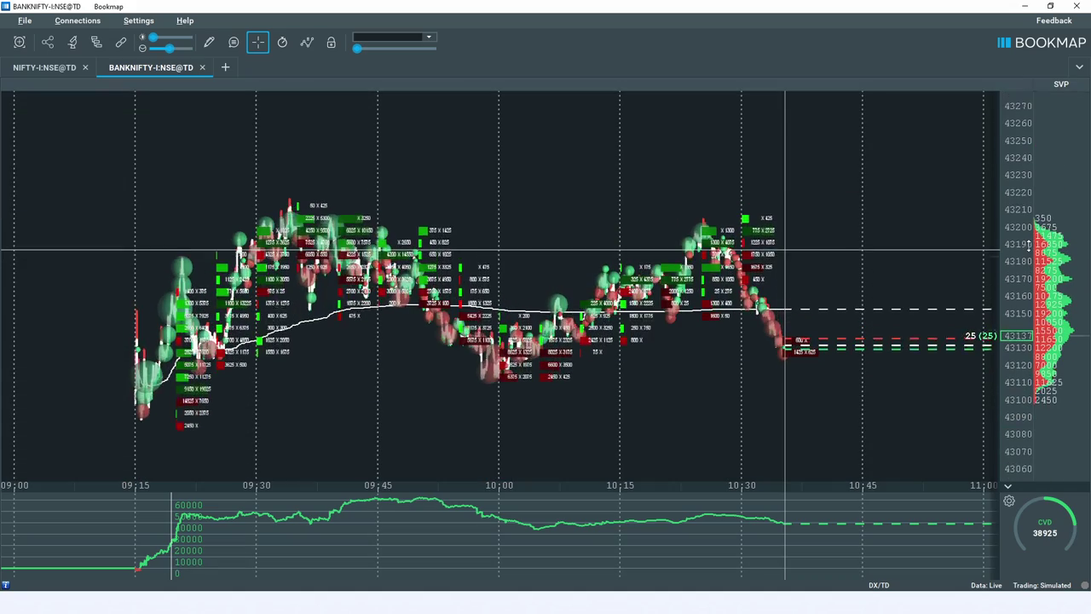
scroll(927, 296, "up", 2)
scroll(927, 296, "up", 3)
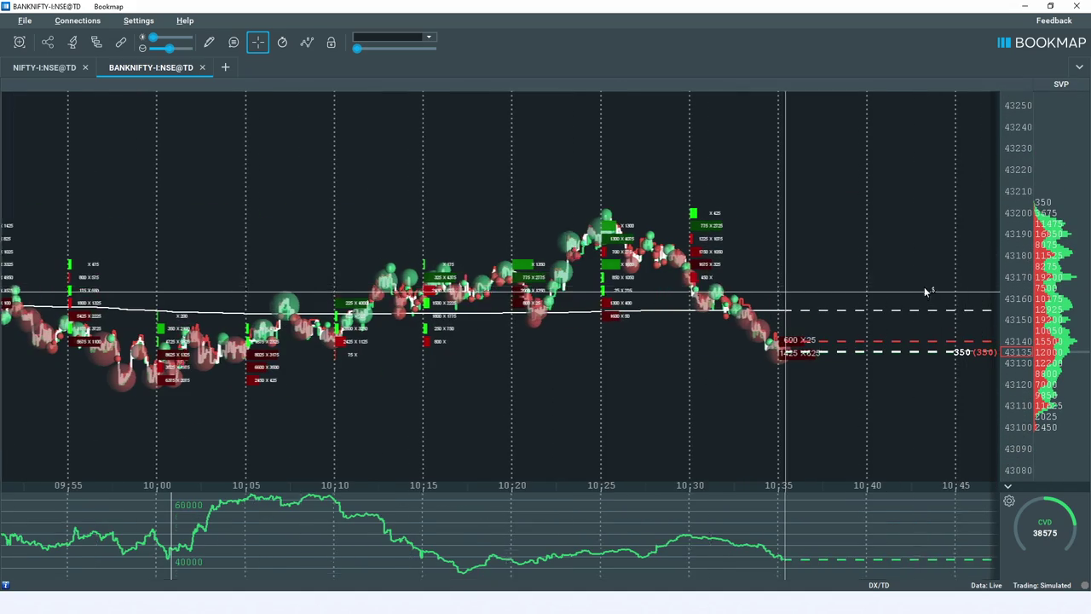
scroll(1029, 294, "up", 2)
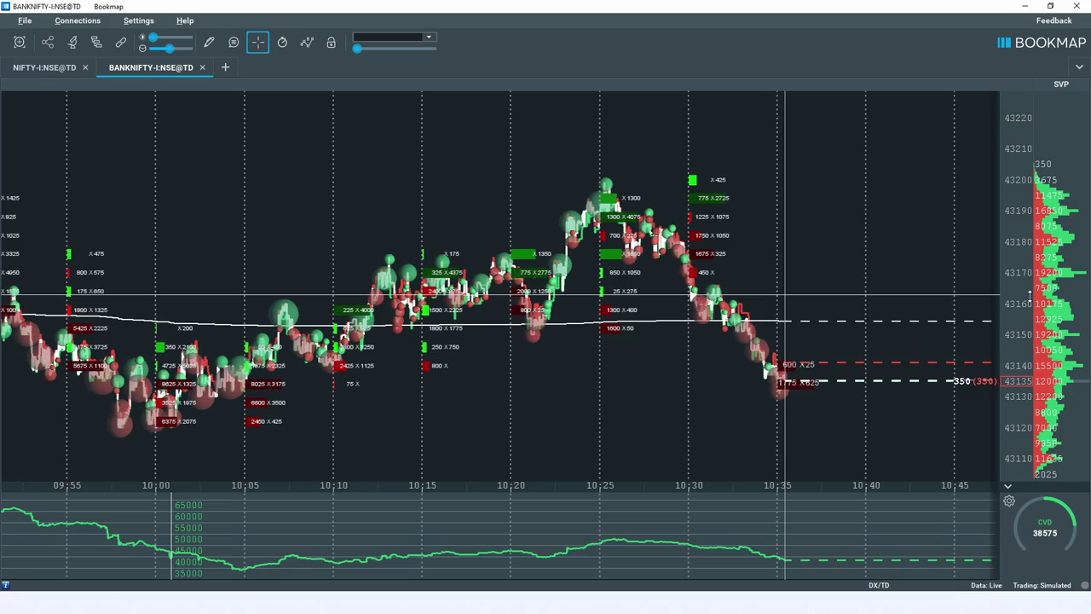
scroll(1029, 294, "up", 2)
scroll(1034, 321, "down", 2)
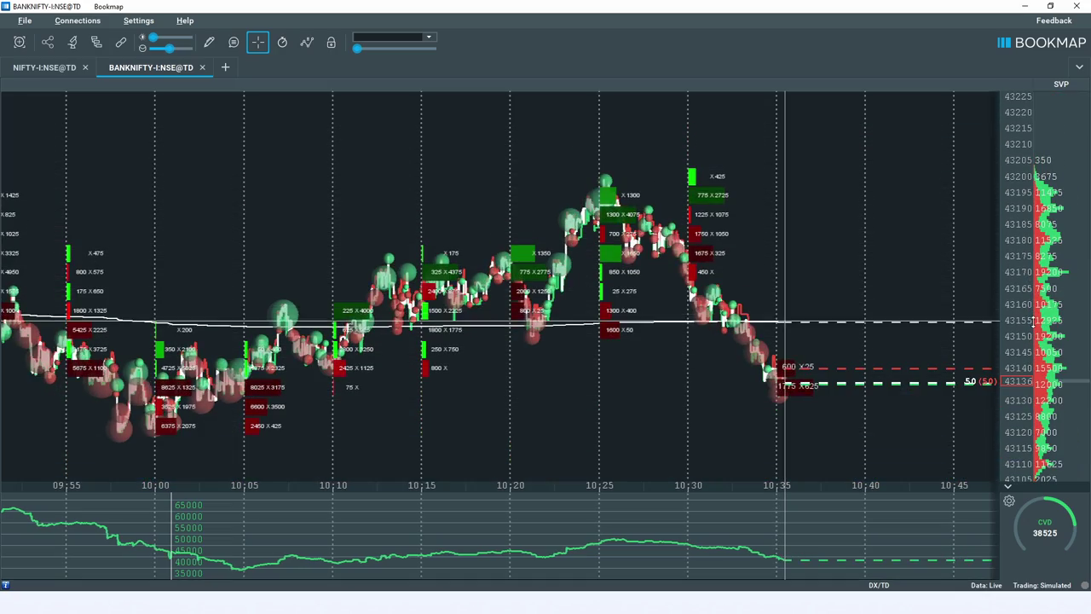
scroll(842, 334, "down", 3)
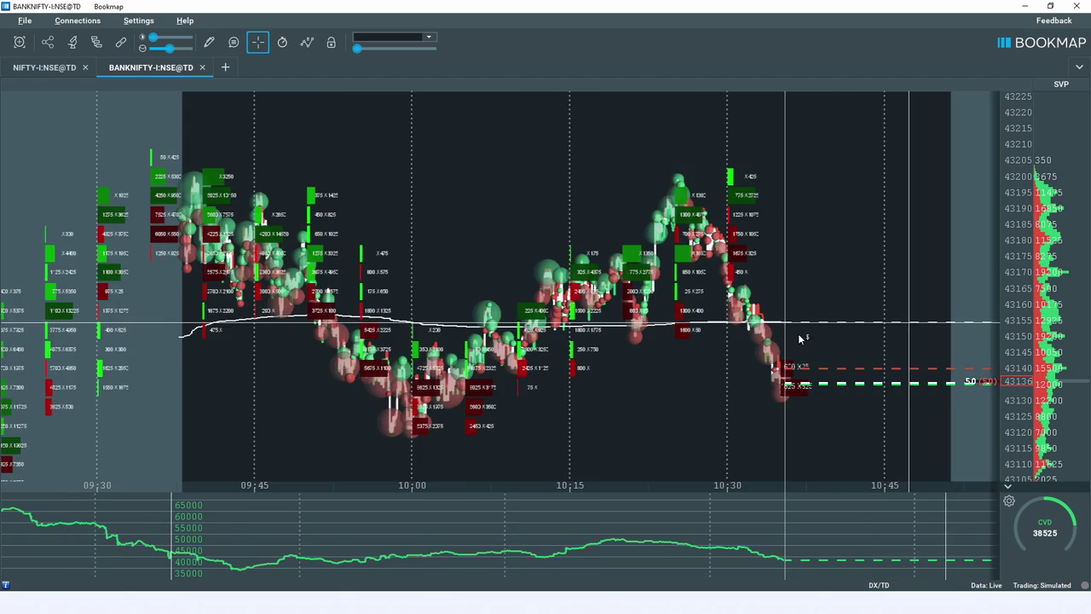
Draw two roughly horizontal support lines on the BANKNIFTY-I chart, one from the 09:15 low and one from the low near 10:00.
left_click_drag(518, 413, 704, 324)
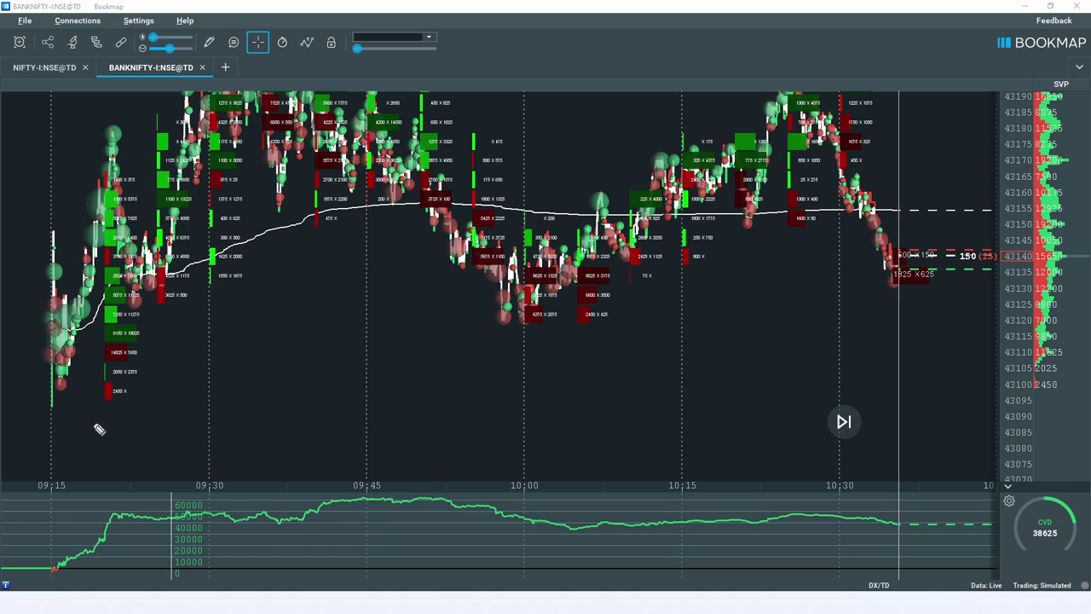
left_click_drag(52, 407, 976, 393)
mouse_move(454, 319)
left_mouse_down()
mouse_move(638, 320)
mouse_move(949, 296)
left_mouse_up()
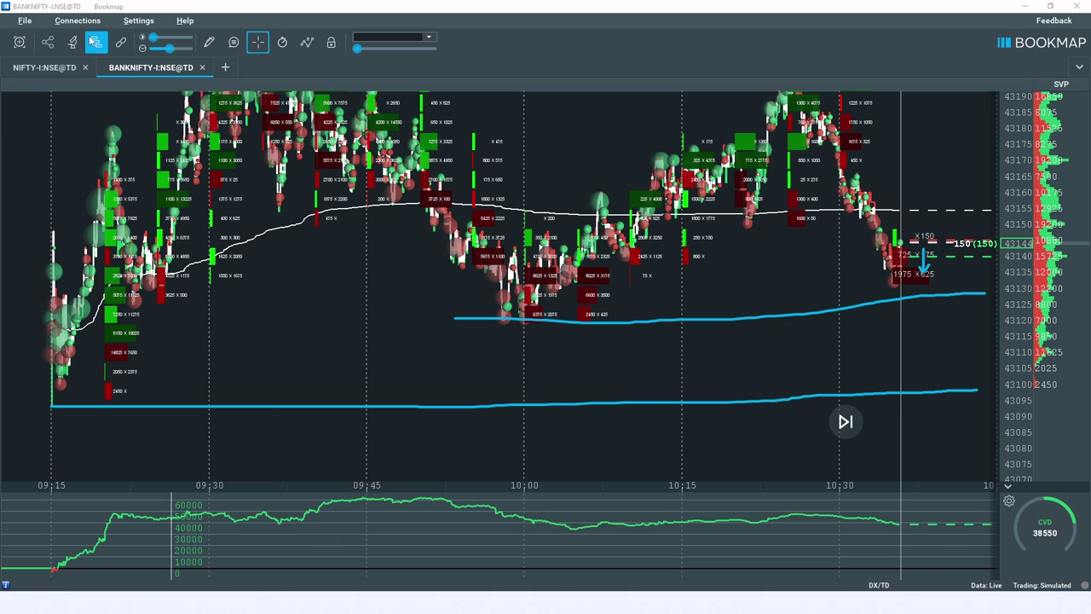
Enable the Absorption indicator add-on for BANKNIFTY-I.
left_click(96, 41)
left_click(358, 202)
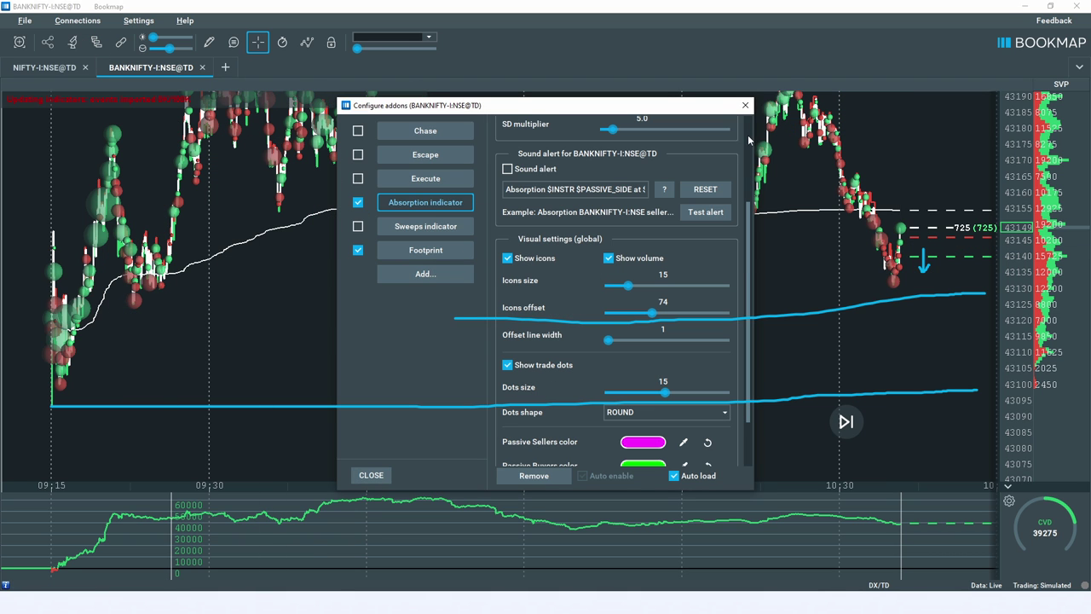
key("Escape")
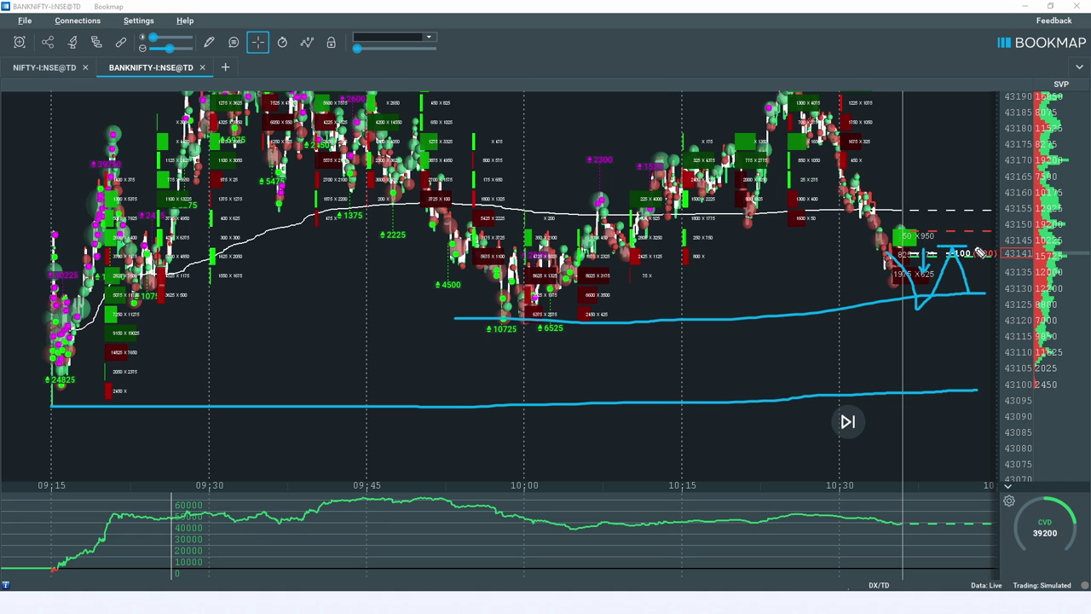
Sketch an upward breakout stroke and a horizontal level near 43145 beyond the current price, and clear all drawings.
left_click_drag(974, 254, 1001, 157)
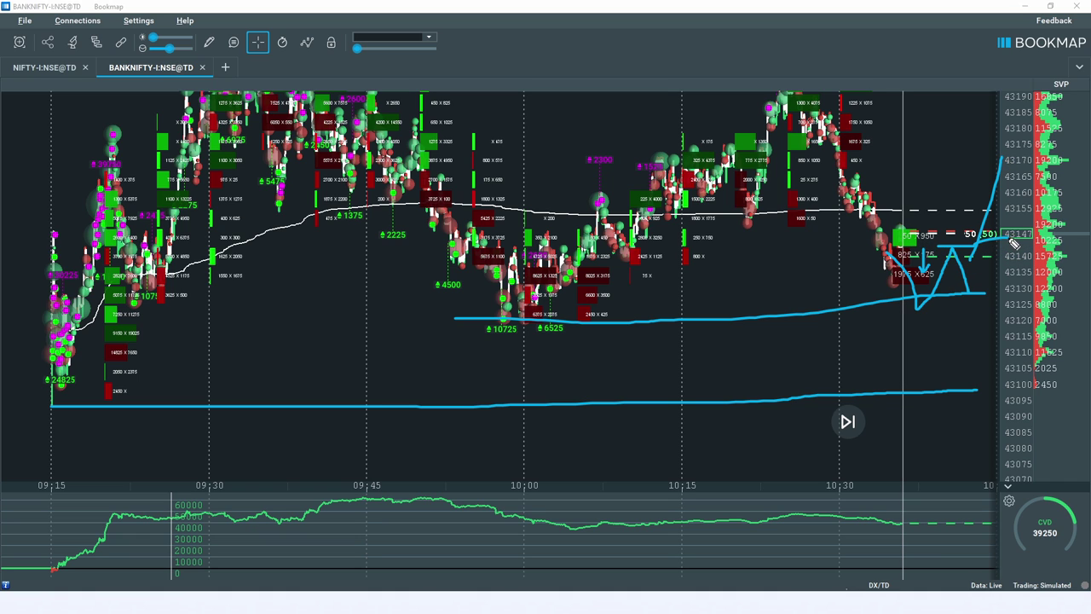
left_click_drag(1027, 249, 929, 247)
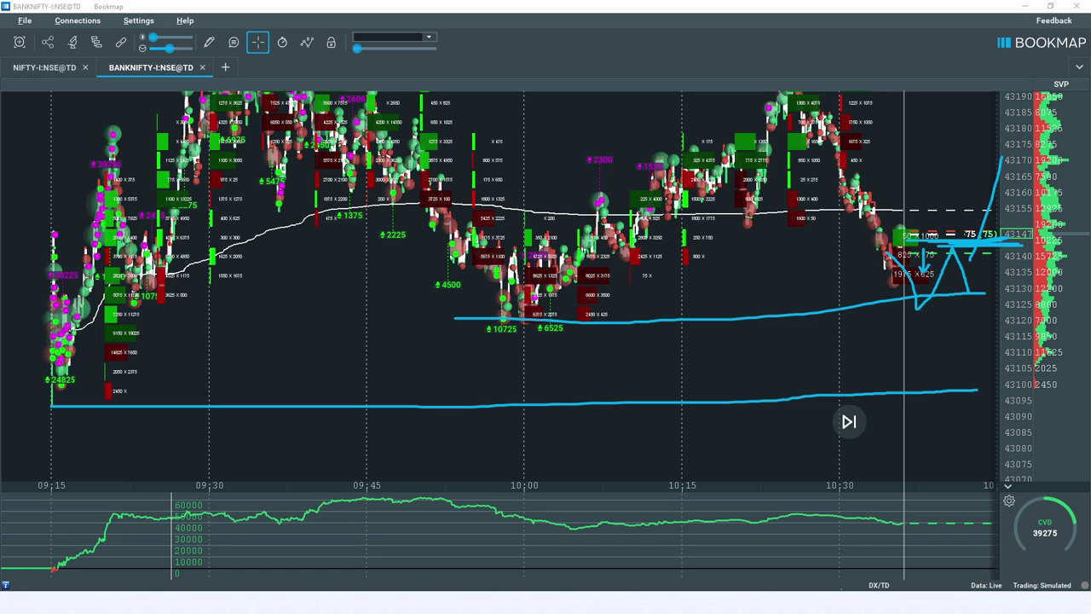
mouse_move(910, 180)
left_mouse_down()
mouse_move(841, 261)
mouse_move(848, 247)
left_mouse_up()
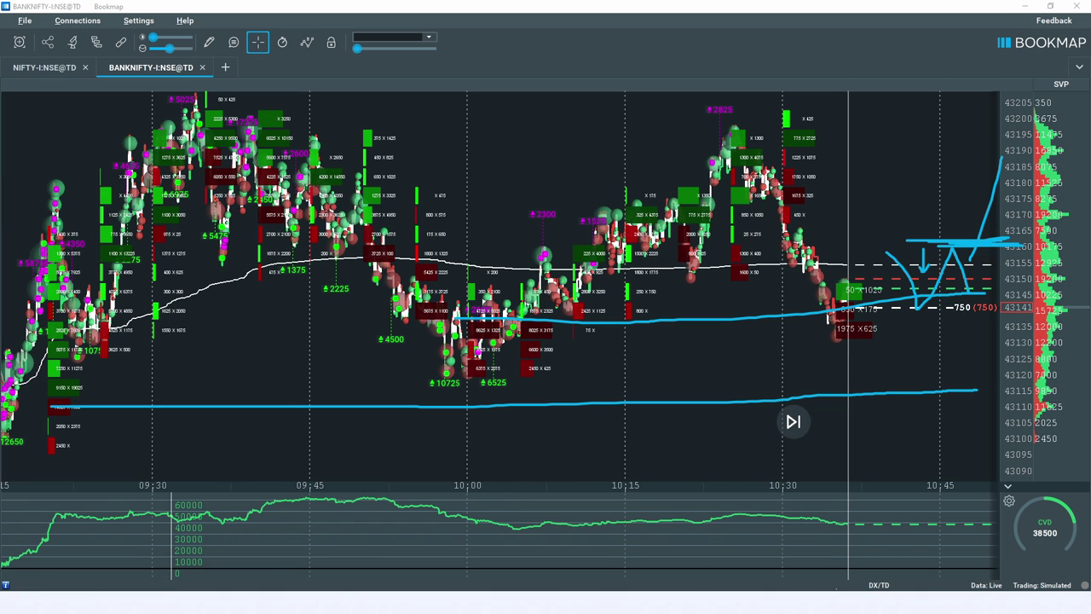
key("Escape")
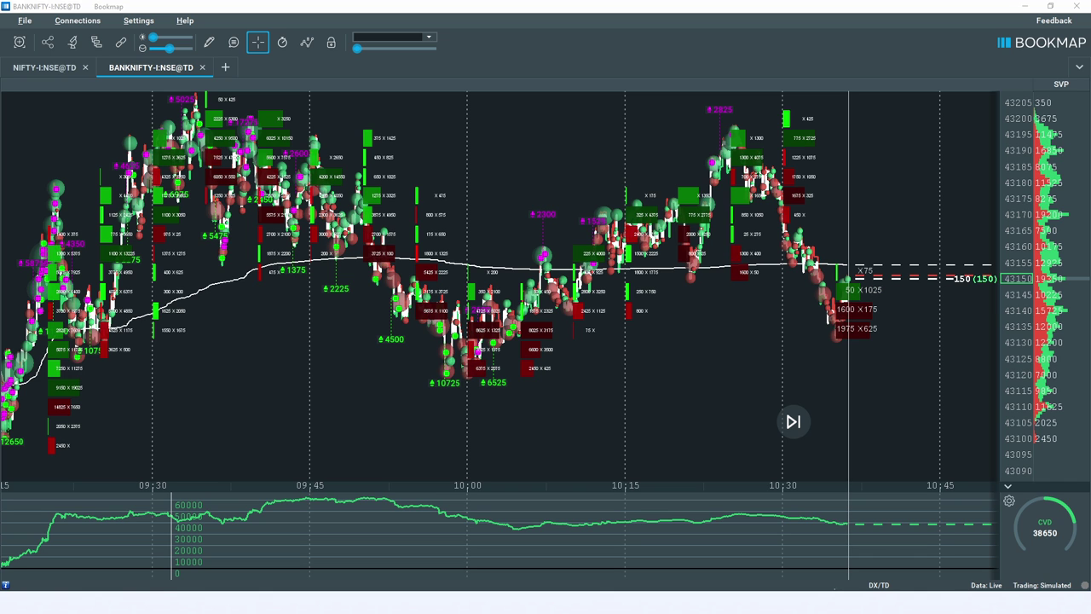
Inspect BANKNIFTY-I's absorption markers and footprint data from about 09:50 to the current price after 10:35.
scroll(444, 433, "up", 8)
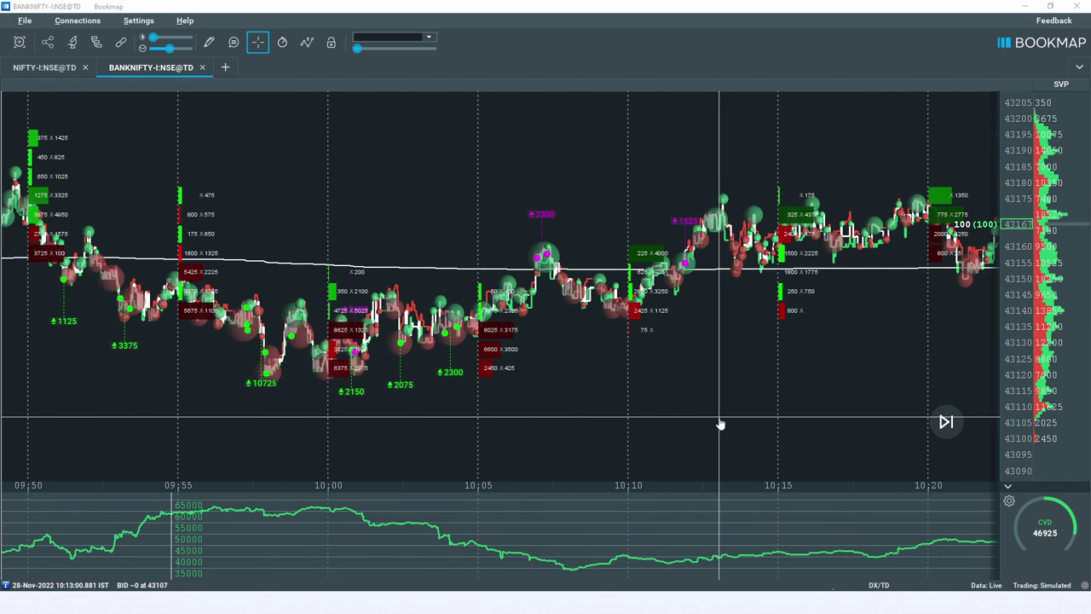
left_click_drag(827, 410, 224, 388)
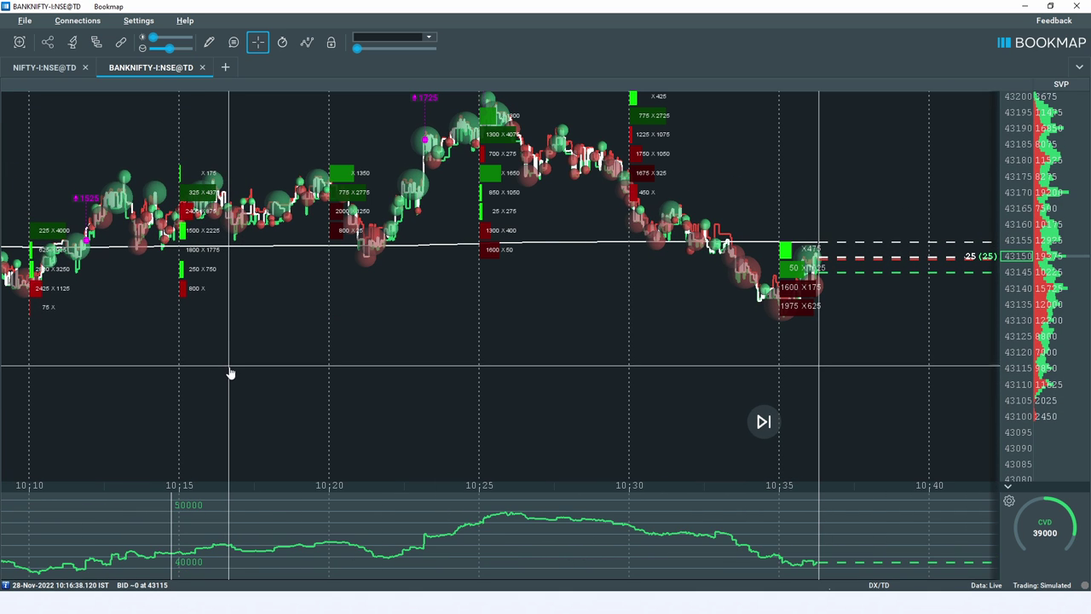
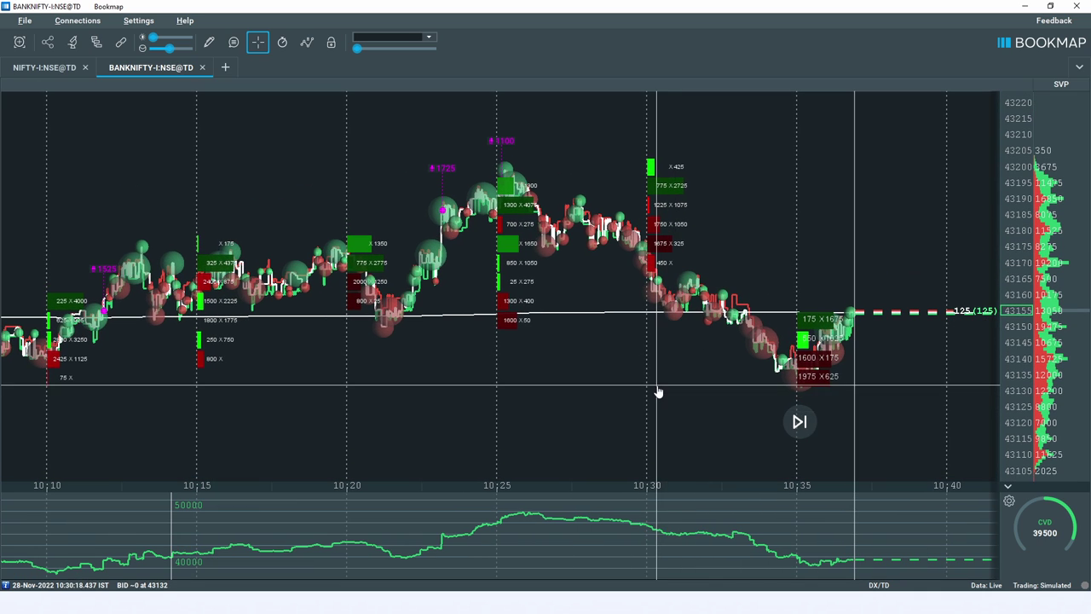
scroll(724, 395, "down", 3)
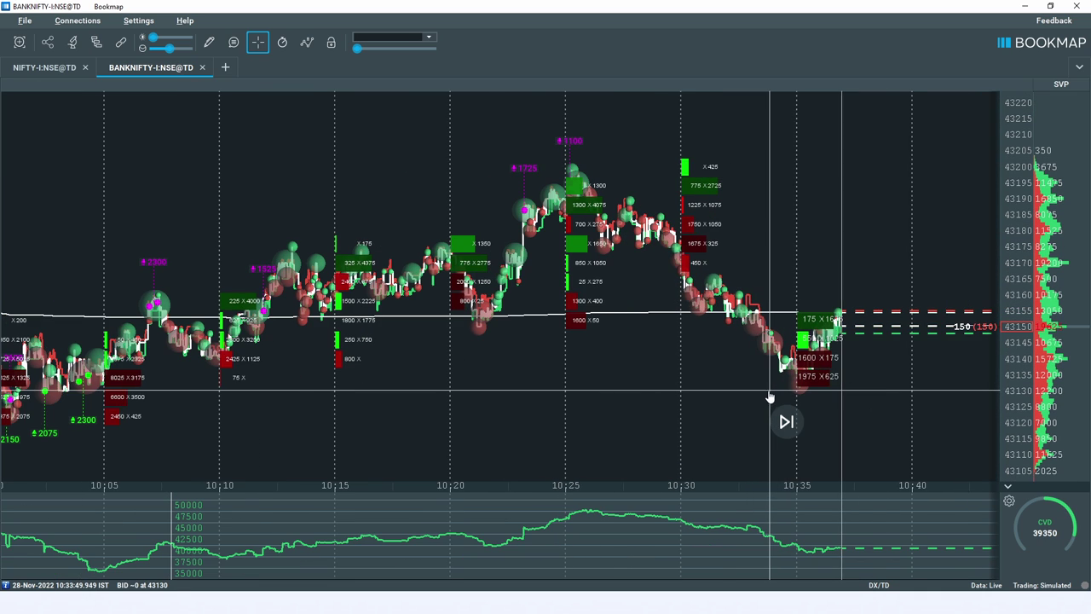
scroll(1023, 245, "down", 2)
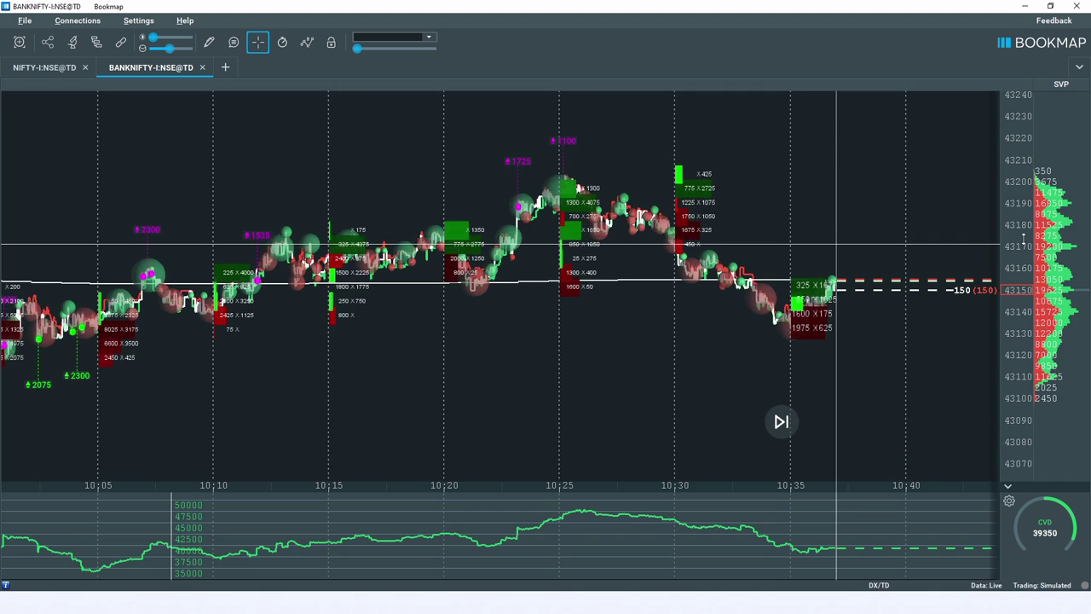
scroll(1022, 244, "up", 1)
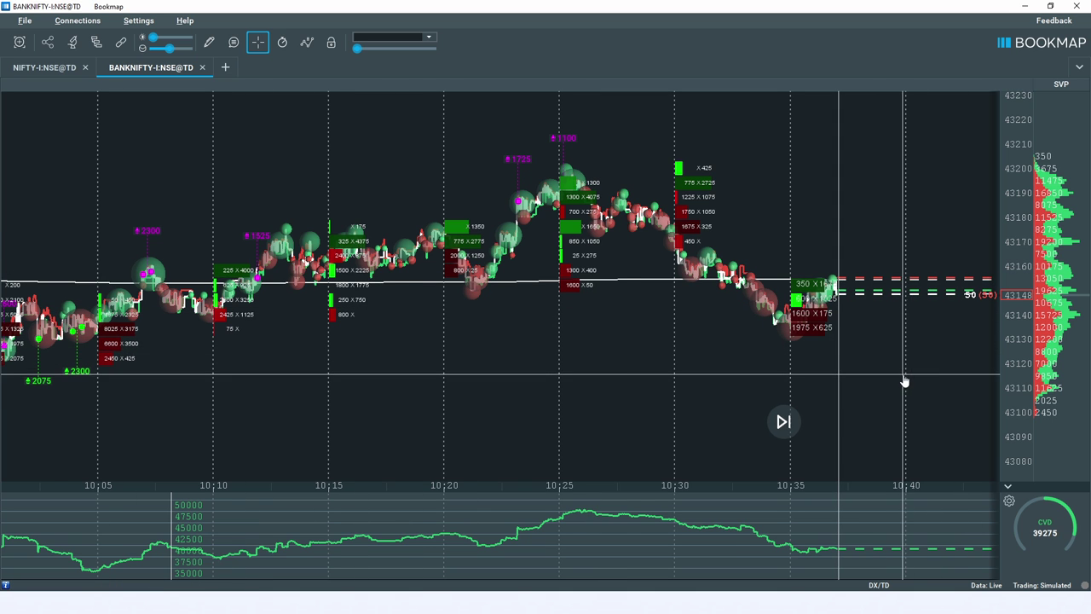
scroll(905, 381, "up", 2)
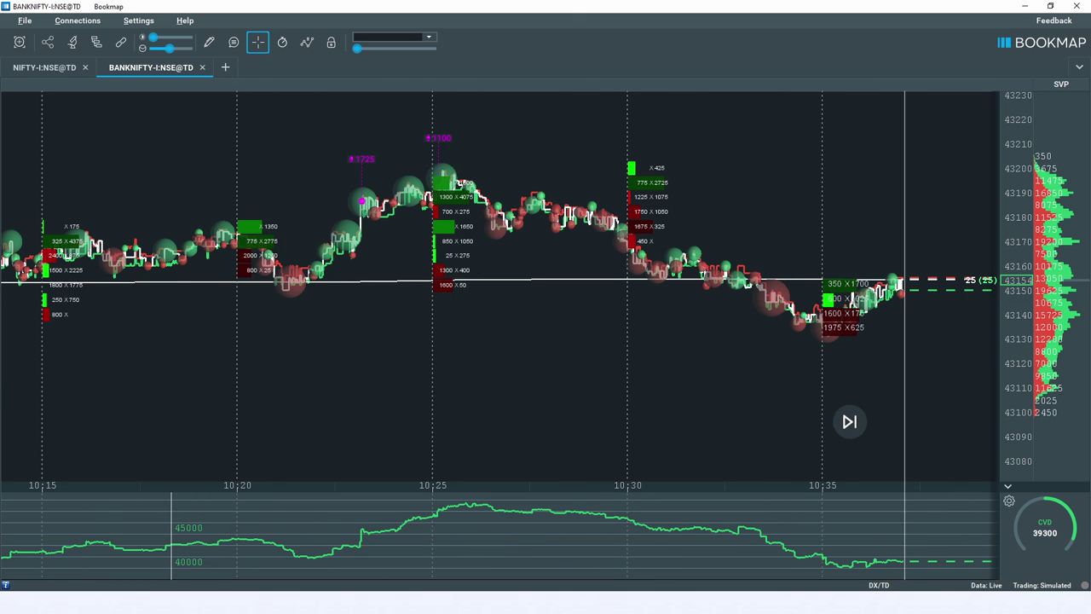
Switch to Discord and check the bookmap-india voice channel's chat.
key("alt+Tab")
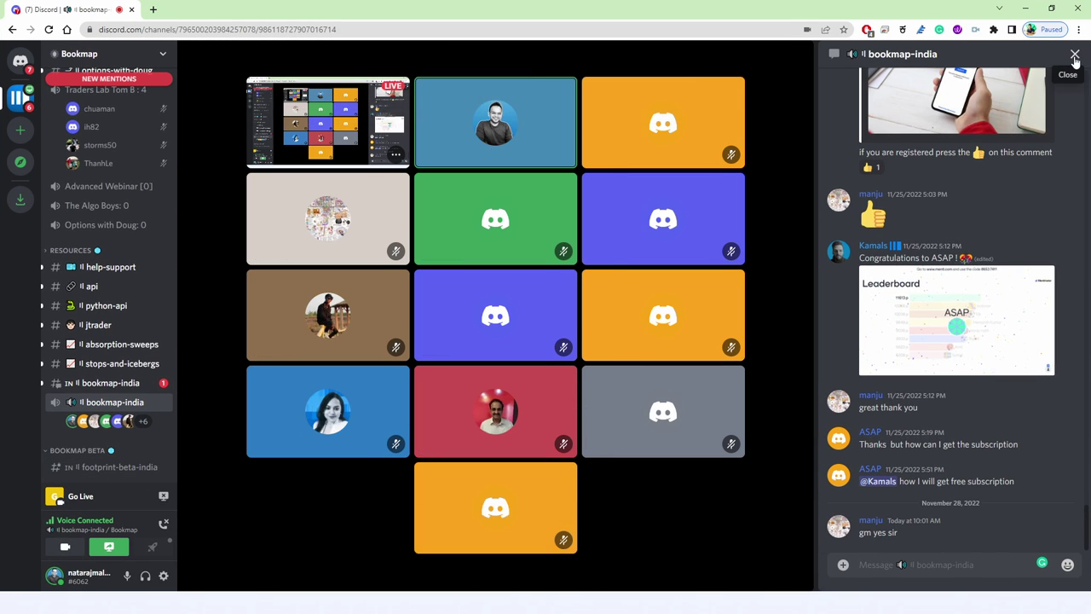
left_click(1074, 53)
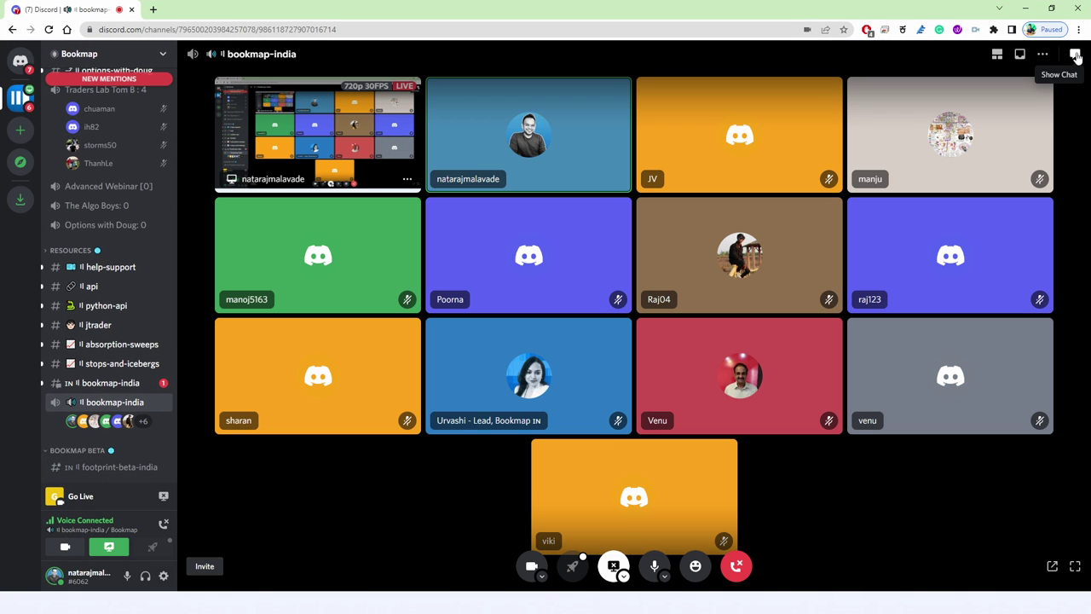
left_click(1074, 54)
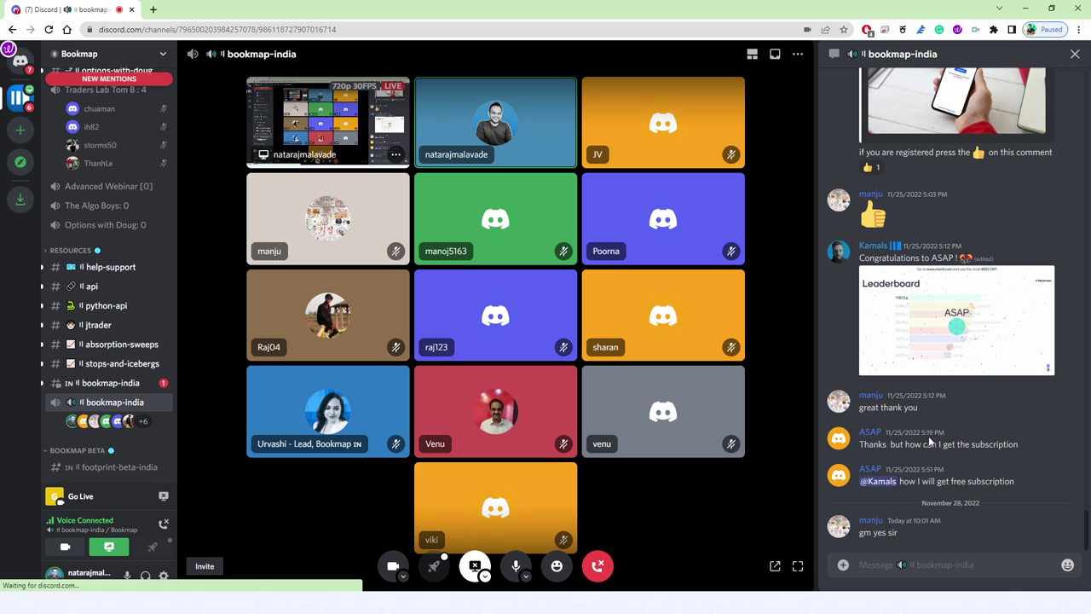
left_click(1073, 53)
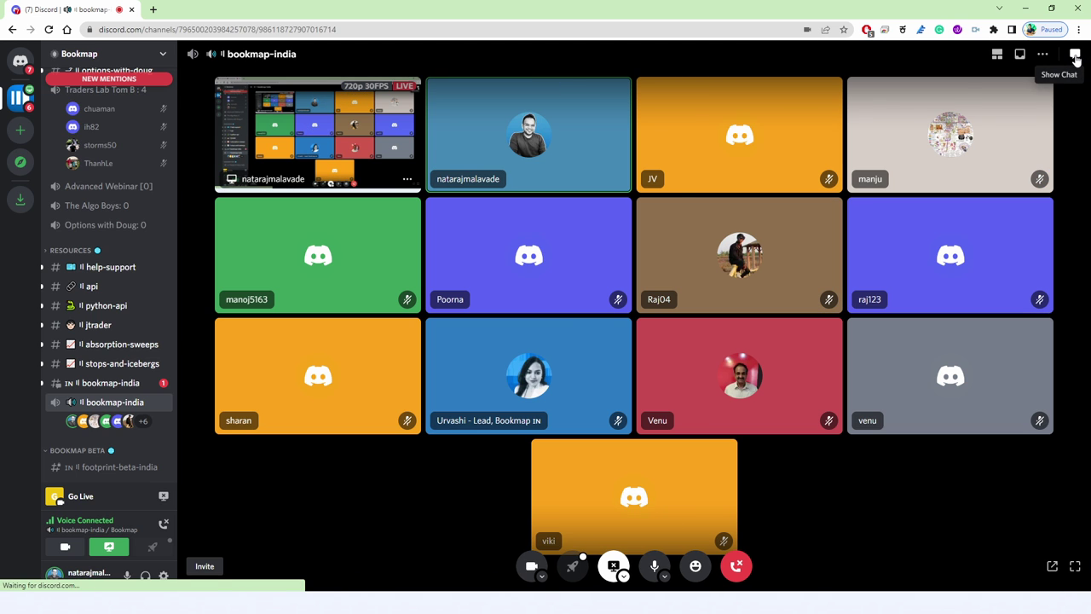
left_click(1074, 54)
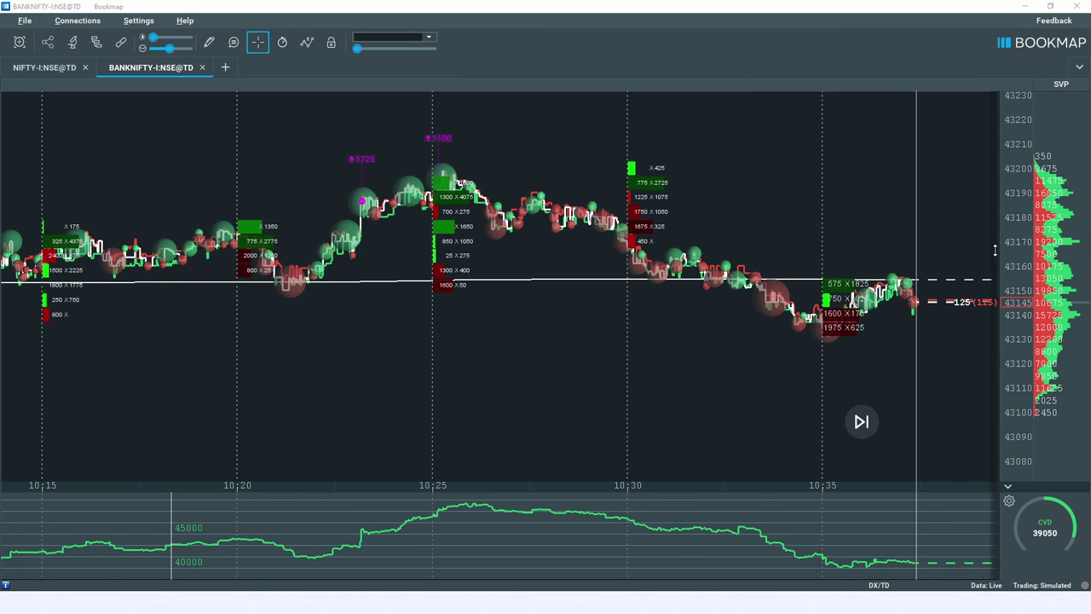
Return to Bookmap's NIFTY-I chart and examine the price action and footprint data from 10:00 to the current price.
left_click(47, 67)
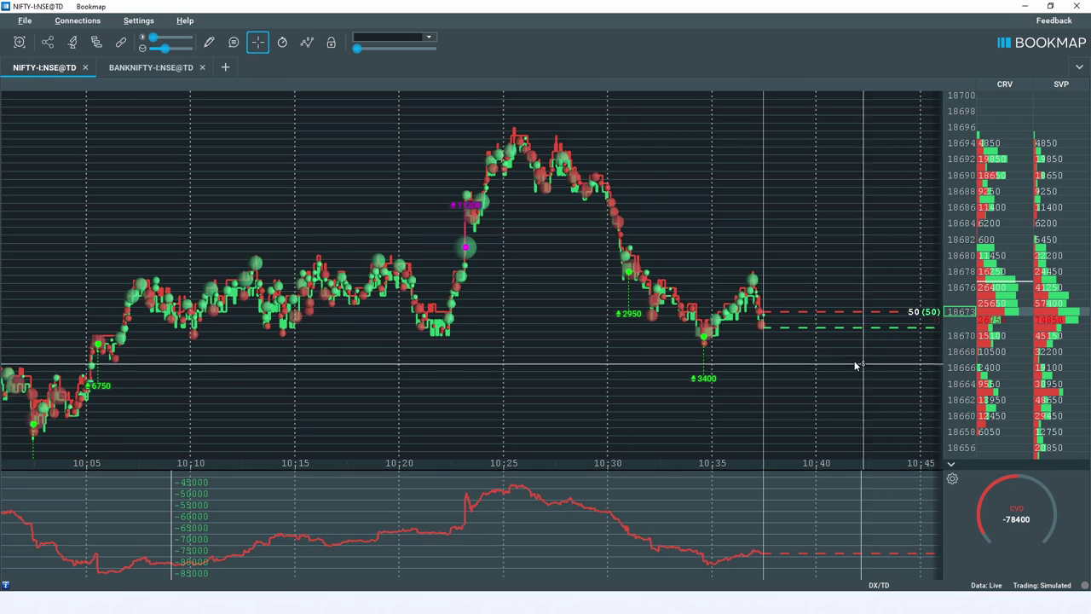
scroll(852, 366, "up", 3)
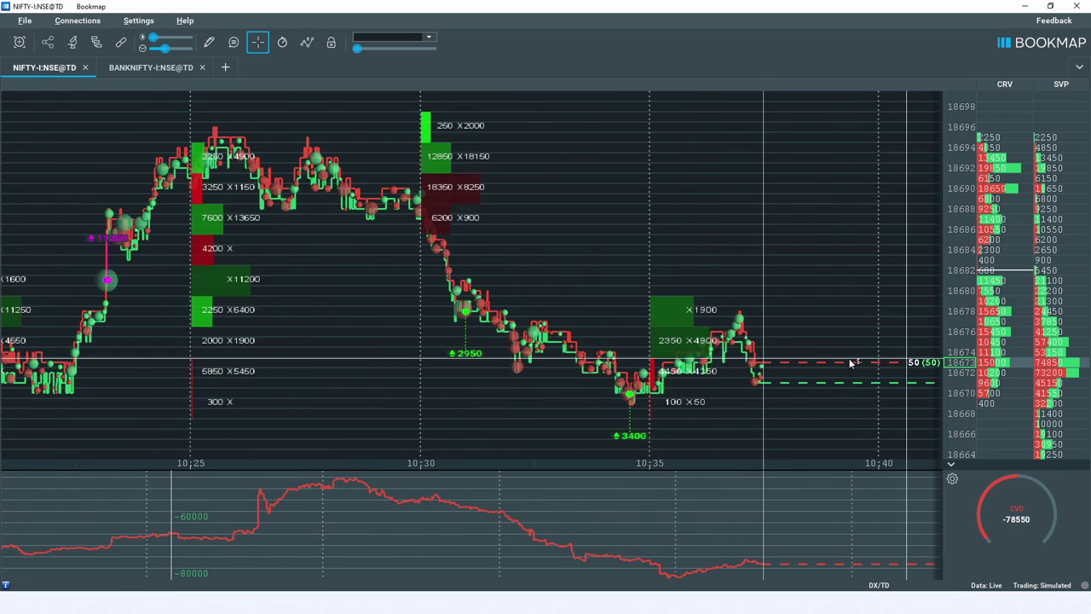
scroll(850, 363, "down", 3)
scroll(848, 363, "down", 5)
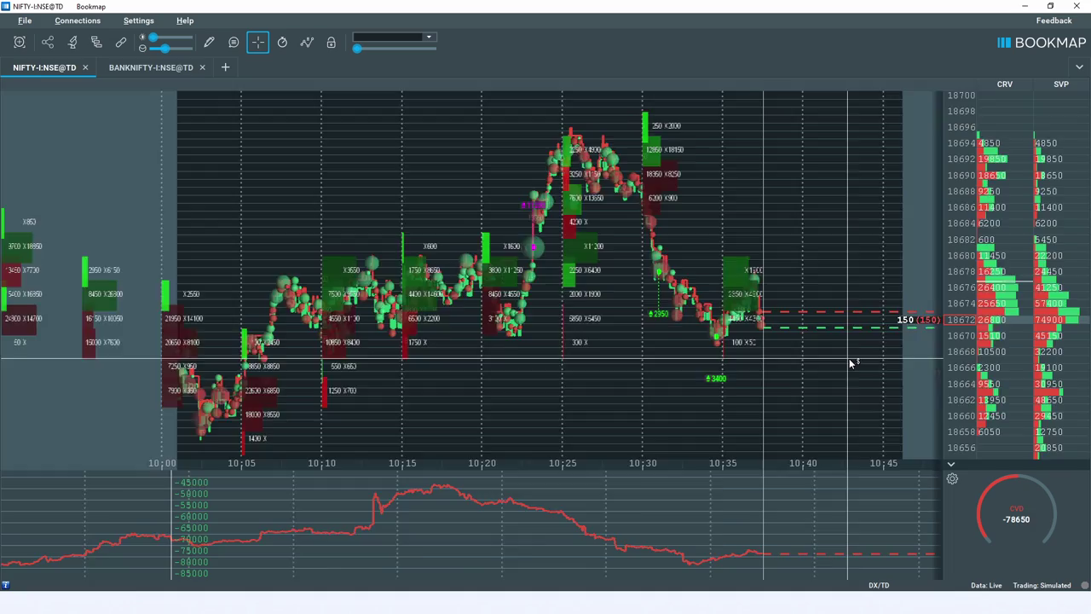
Open the Footprint add-on settings for NIFTY-I and review the interval, background, colour, text and Tick Multiplier parameters.
scroll(849, 363, "up", 4)
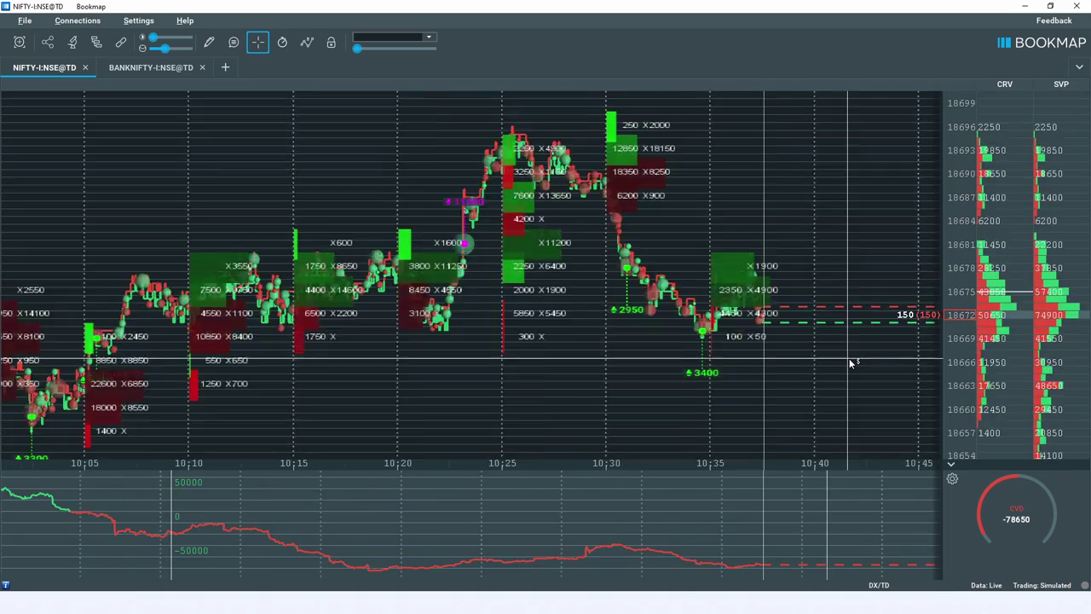
scroll(835, 363, "up", 2)
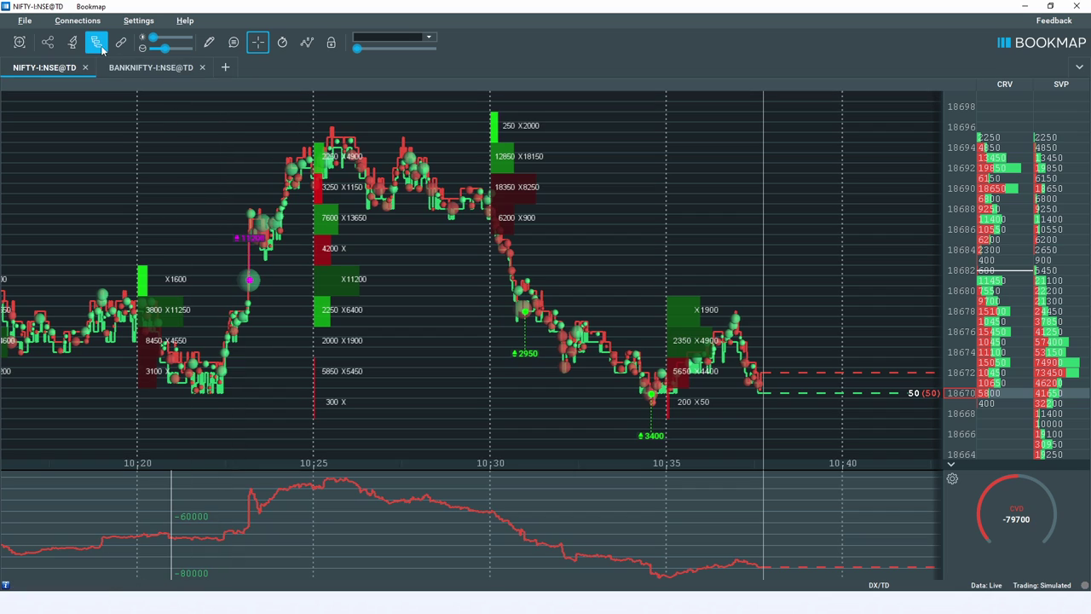
scroll(769, 295, "up", 2)
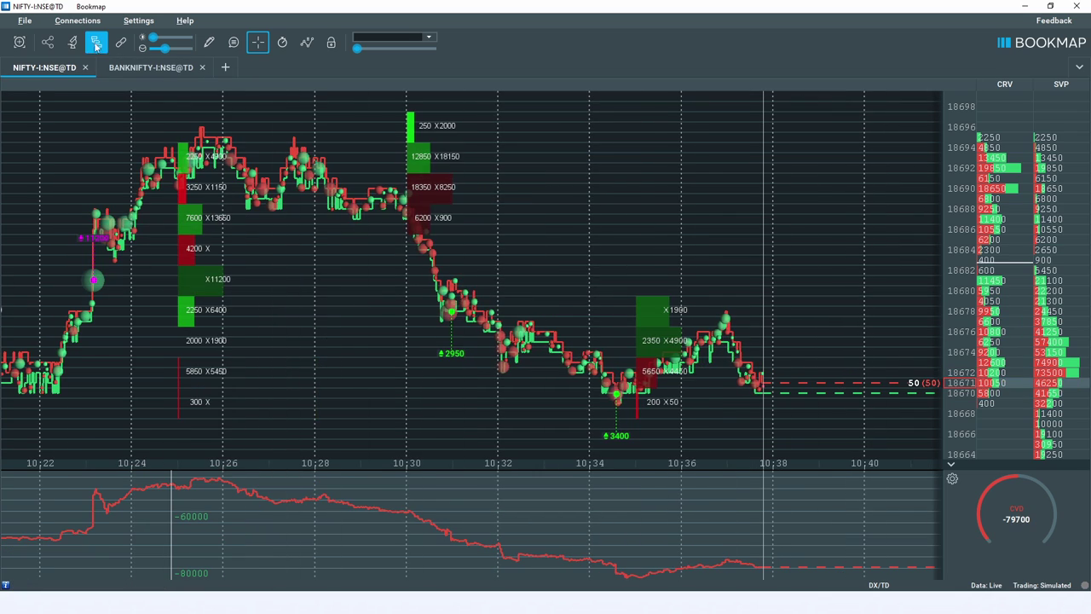
left_click(92, 47)
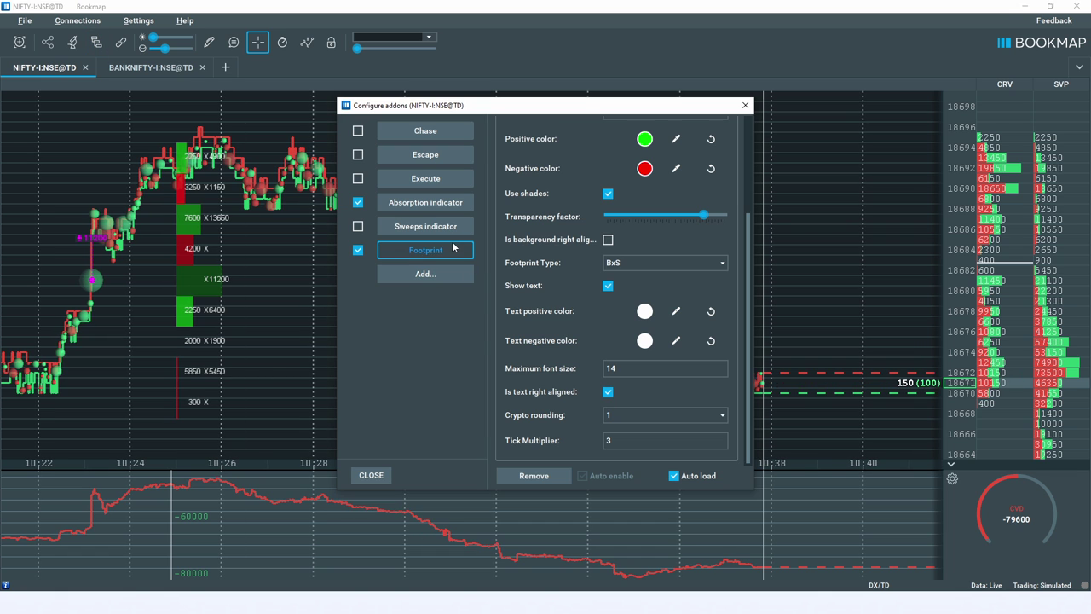
scroll(665, 264, "up", 3)
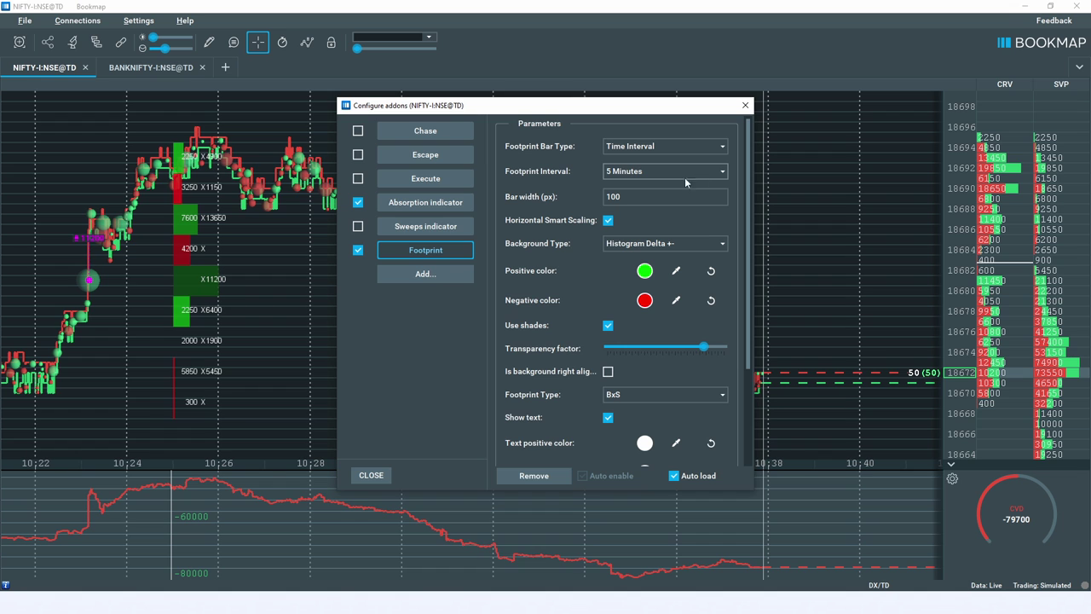
scroll(682, 235, "down", 4)
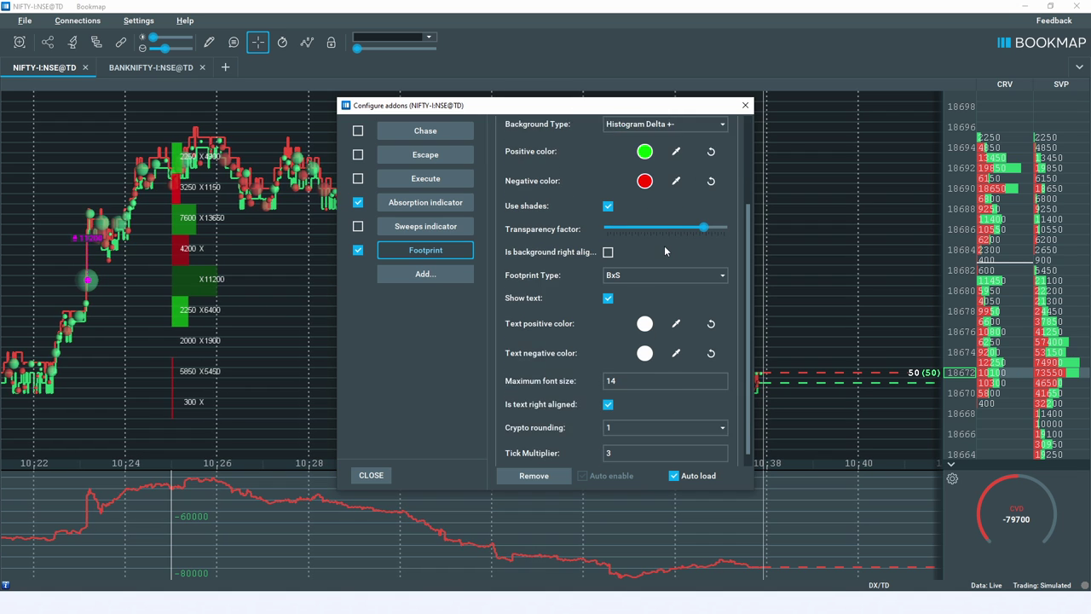
left_click(620, 364)
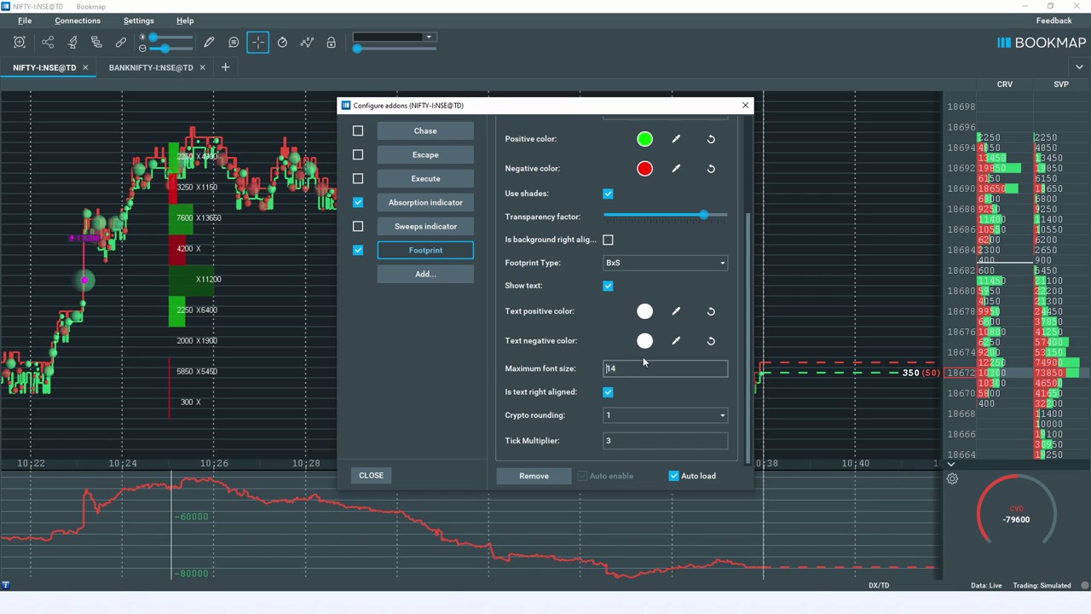
scroll(644, 356, "up", 4)
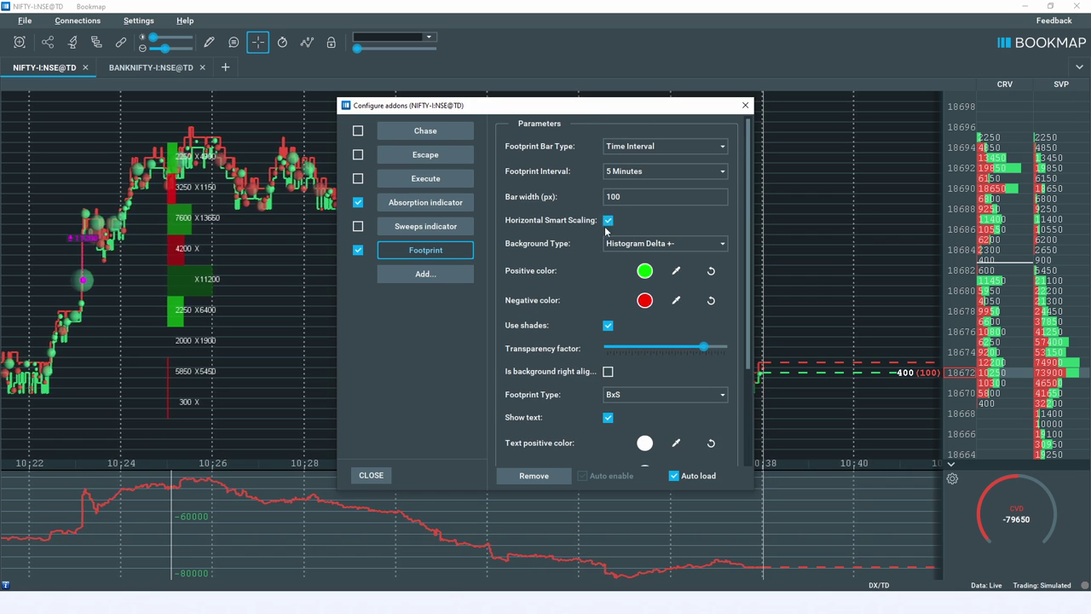
scroll(226, 353, "down", 5)
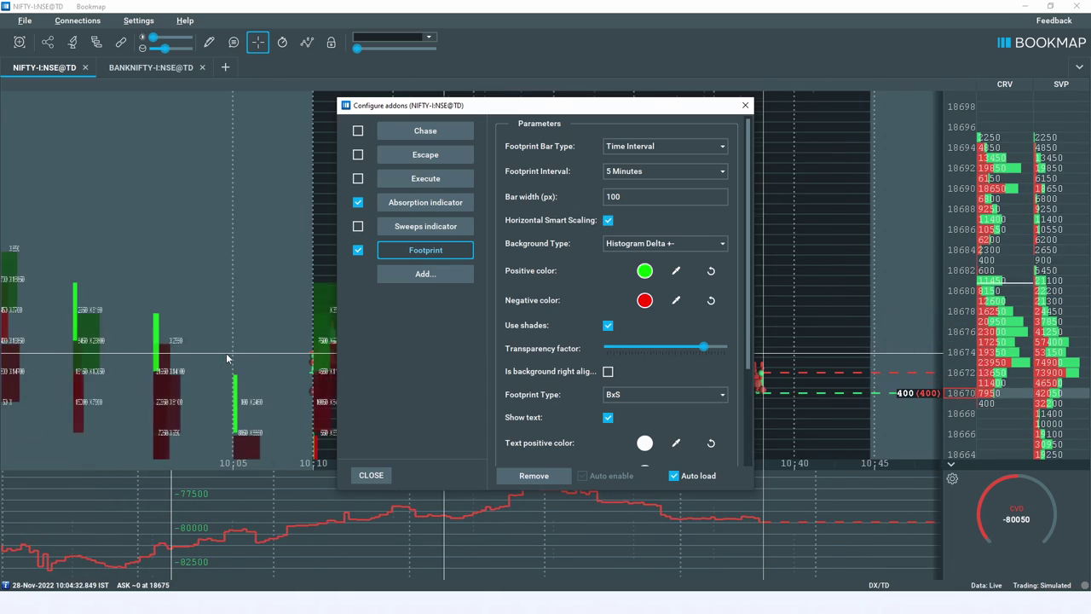
scroll(226, 358, "down", 3)
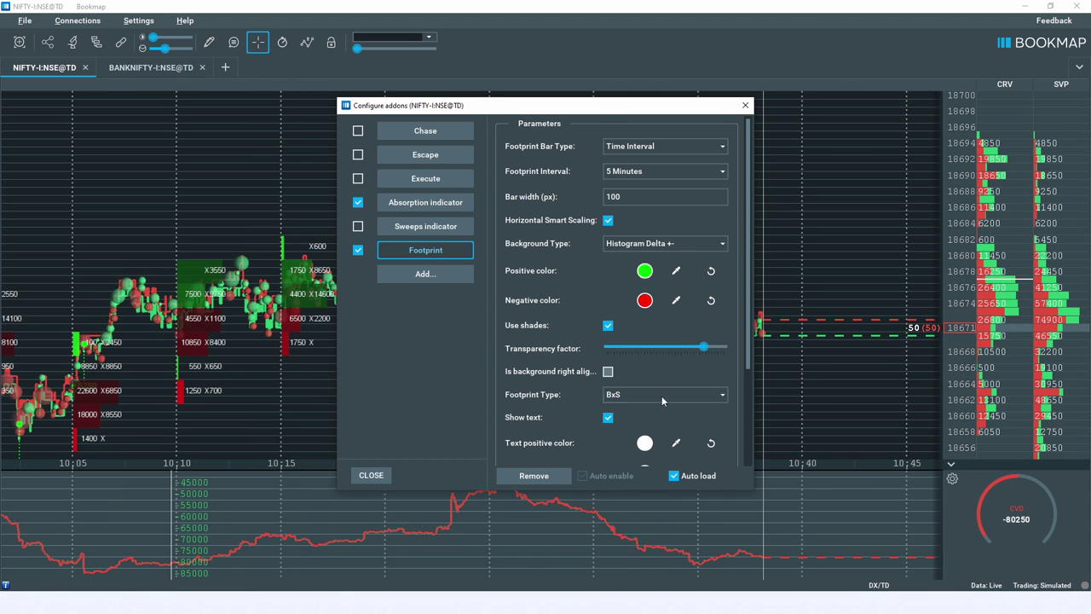
scroll(675, 384, "down", 3)
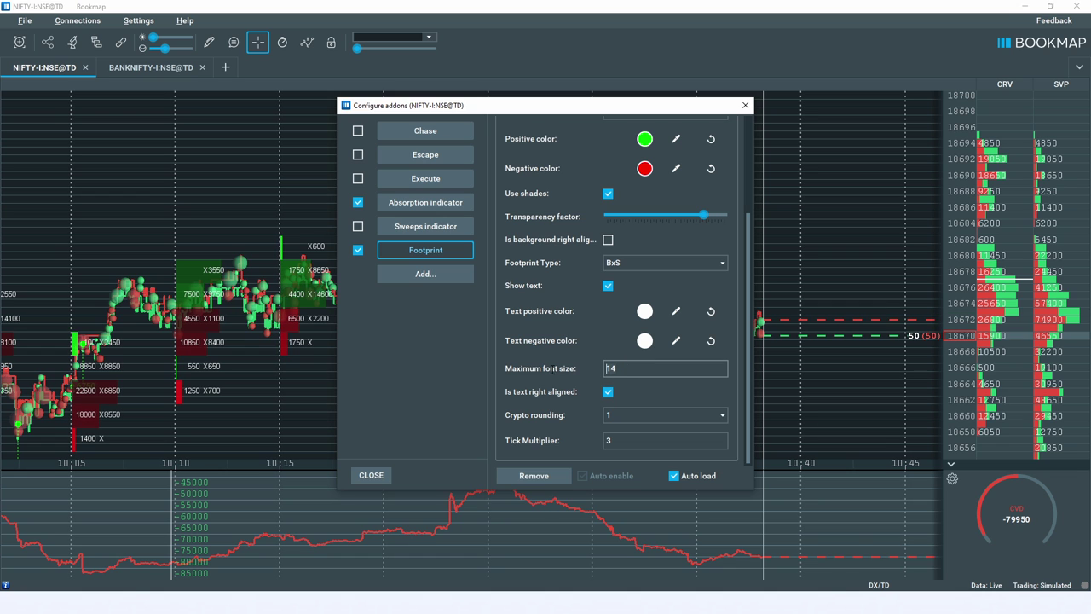
scroll(517, 377, "up", 3)
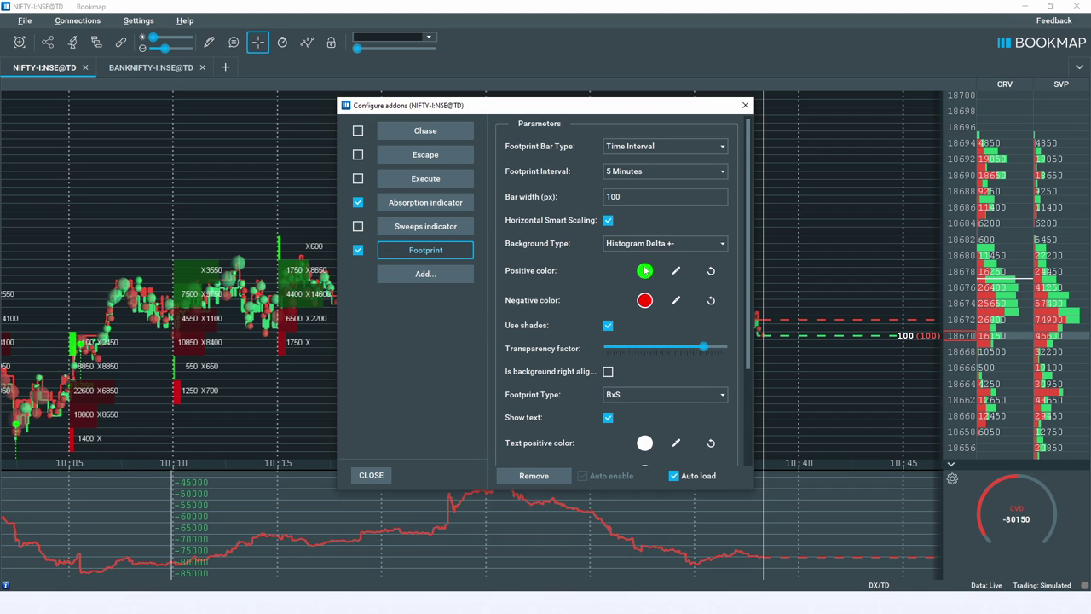
scroll(624, 297, "down", 1)
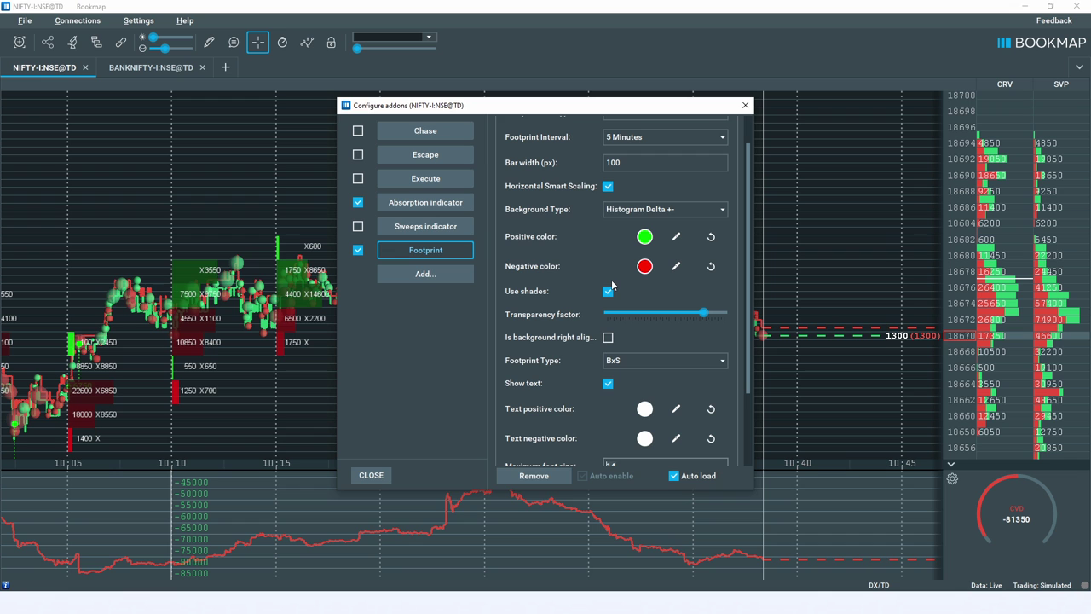
Try the footprint's Transparency factor at its minimum and set it to the maximum.
left_click_drag(705, 320, 607, 317)
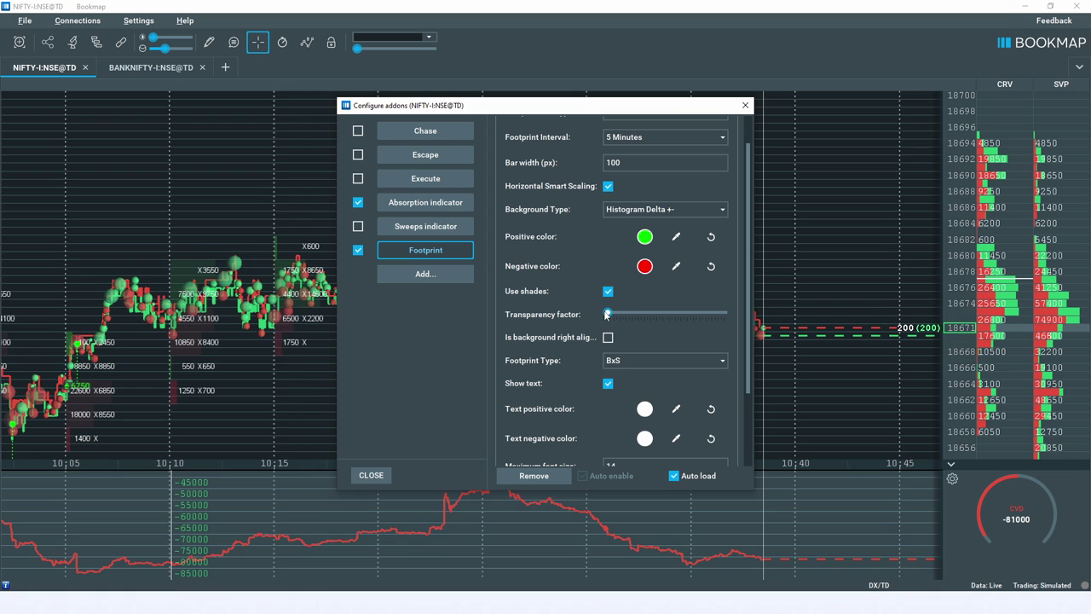
left_click_drag(610, 315, 724, 314)
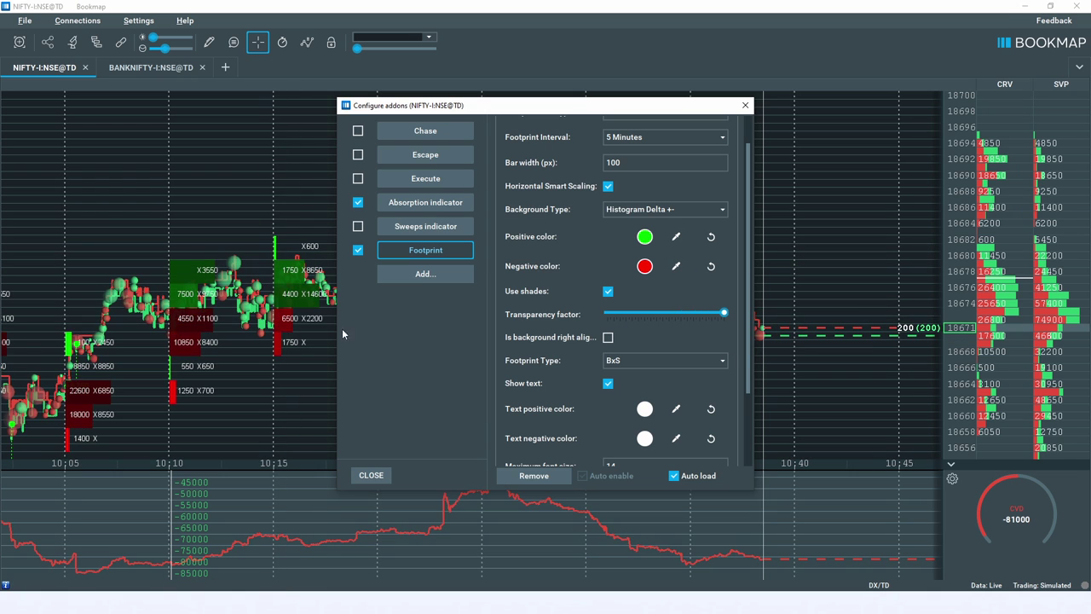
Move the settings dialog off the chart, turn right alignment of the footprint background on and off, and move the dialog back.
scroll(601, 357, "down", 3)
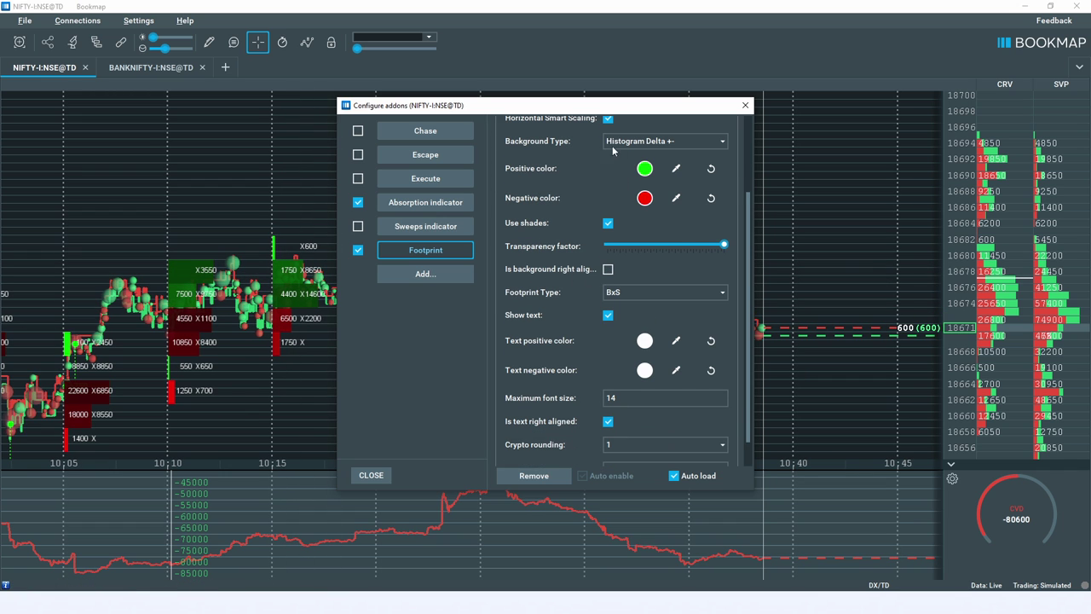
left_click_drag(600, 113, 932, 32)
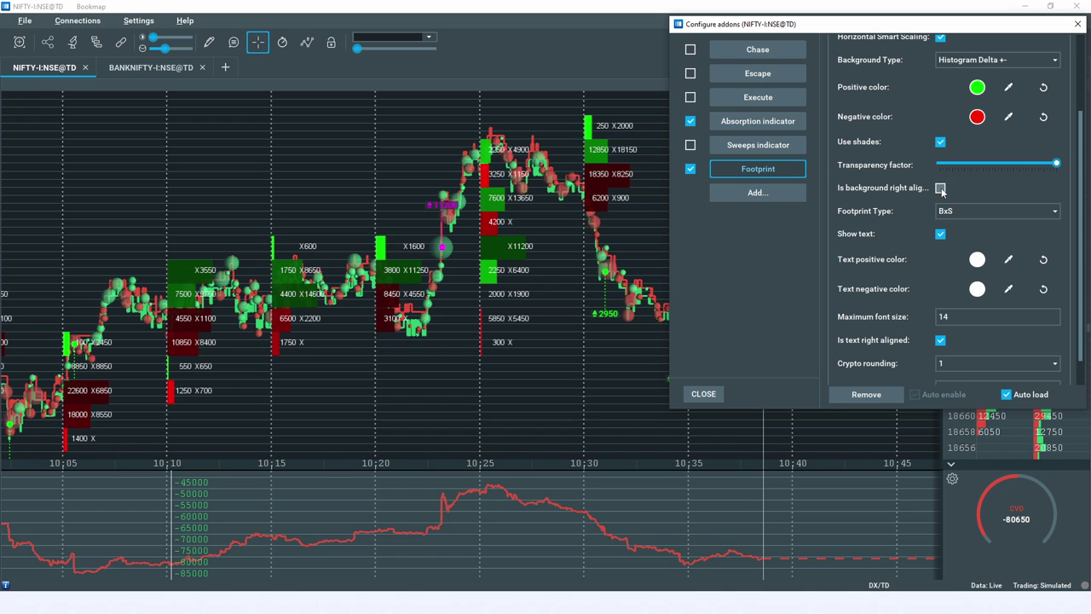
left_click(940, 189)
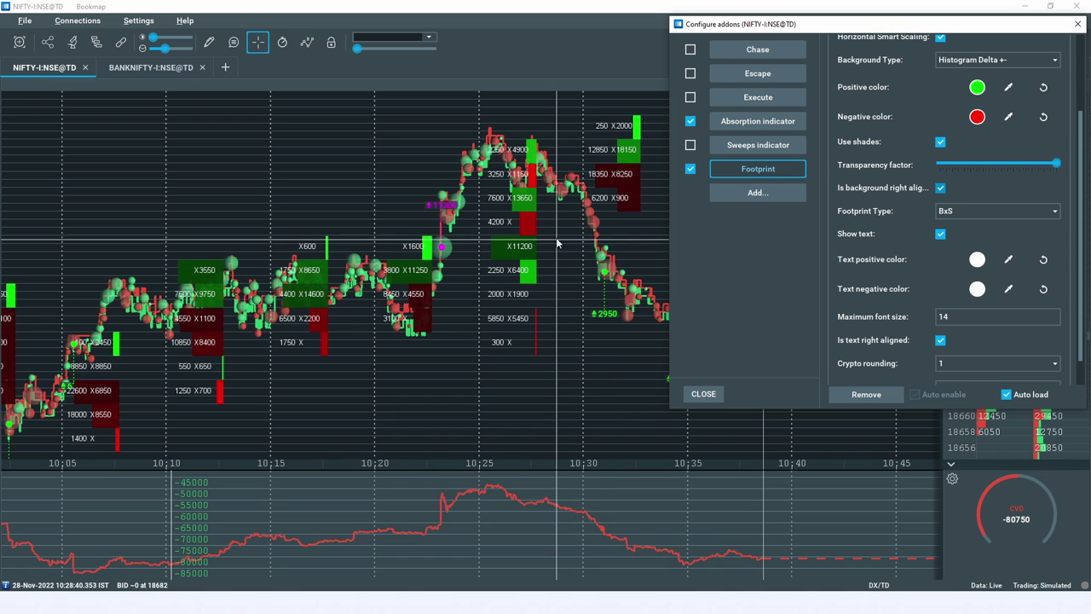
left_click(940, 188)
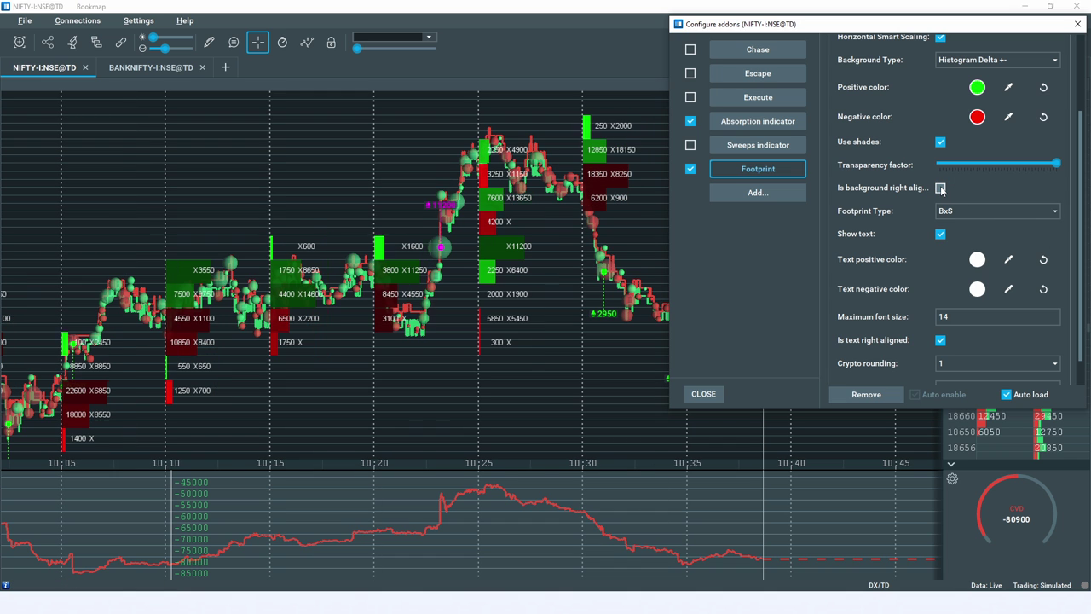
left_click_drag(957, 34, 523, 31)
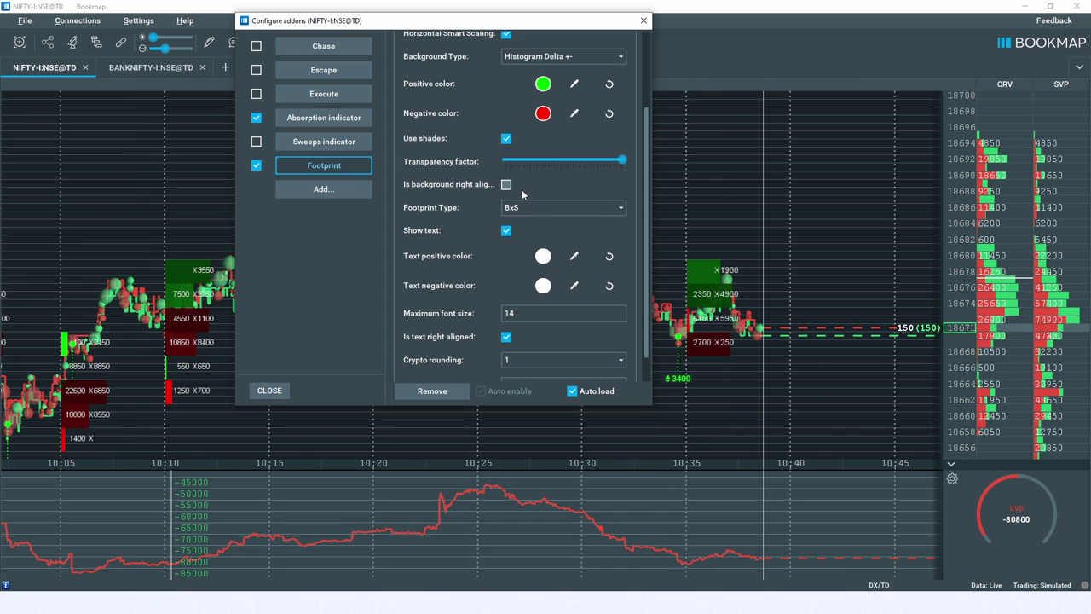
Turn the footprint's Show text option off and on, check the Tick Multiplier field, and close the settings.
scroll(489, 252, "down", 1)
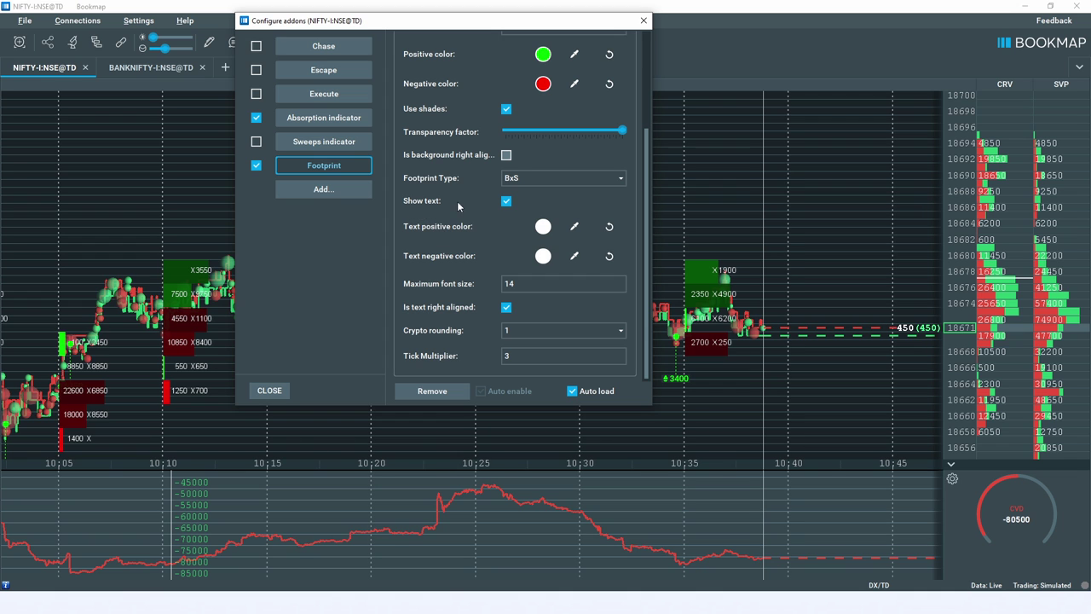
left_click(504, 205)
left_click(506, 205)
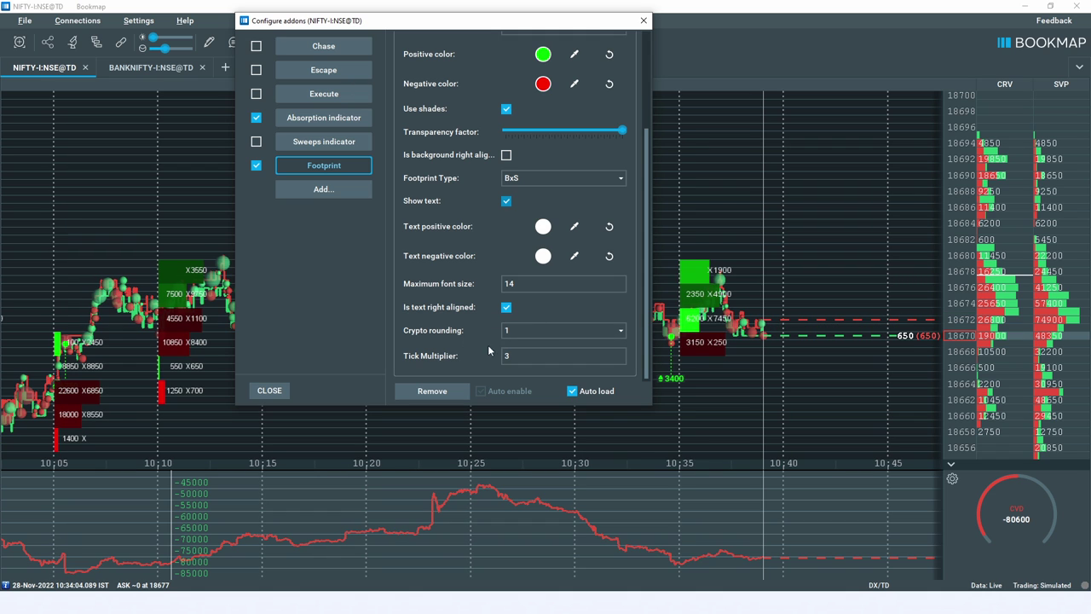
left_click(521, 356)
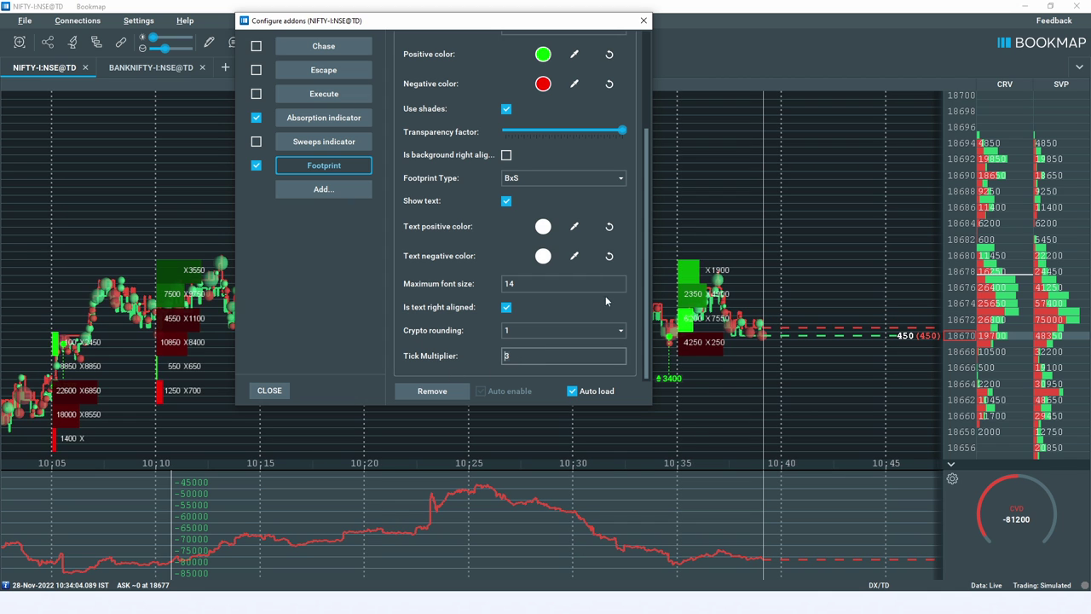
left_click(645, 23)
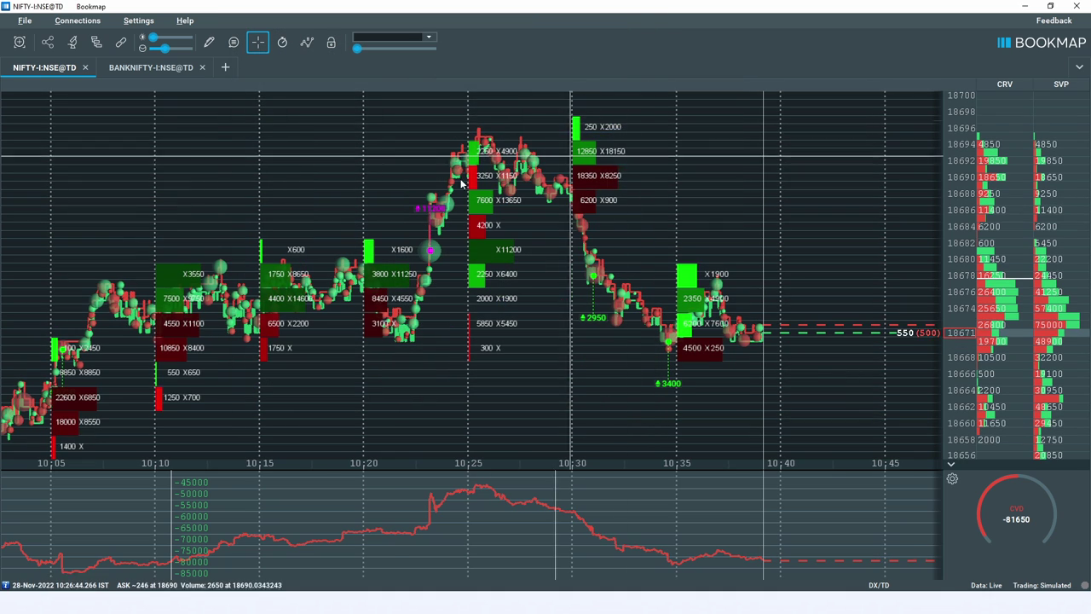
Fill in a TrueData NSE subscription for NIFTY-II with tick size 1, and close it without subscribing.
left_click(227, 67)
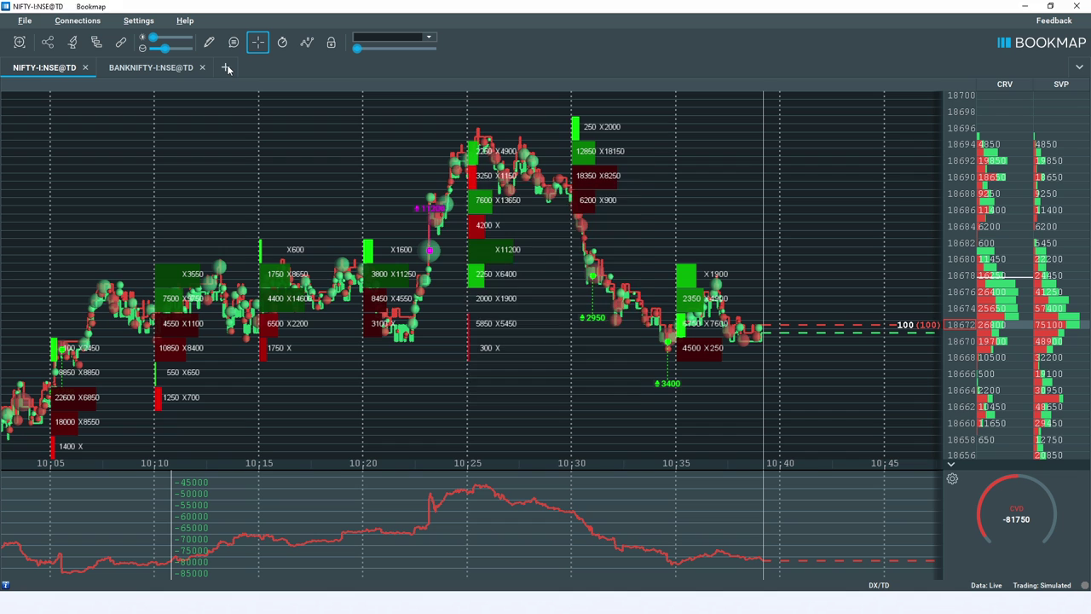
left_click(564, 216)
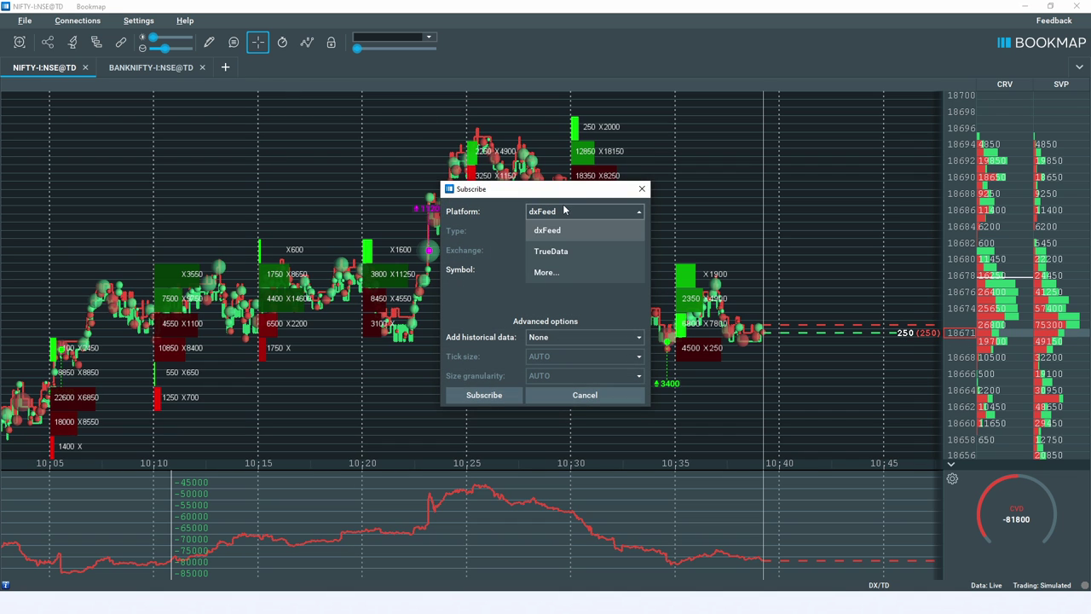
left_click(563, 251)
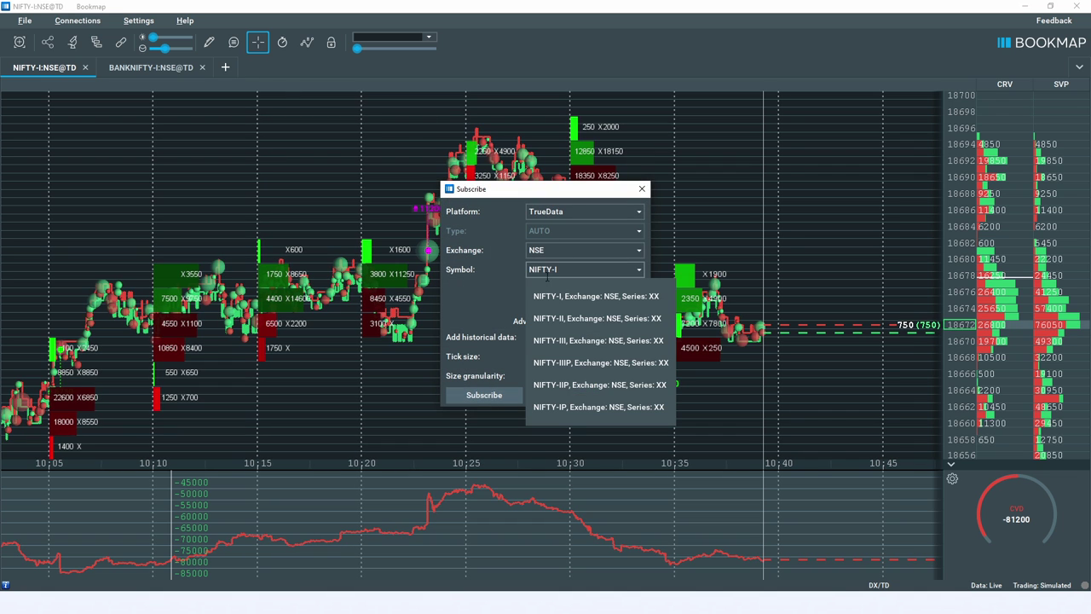
left_click(562, 318)
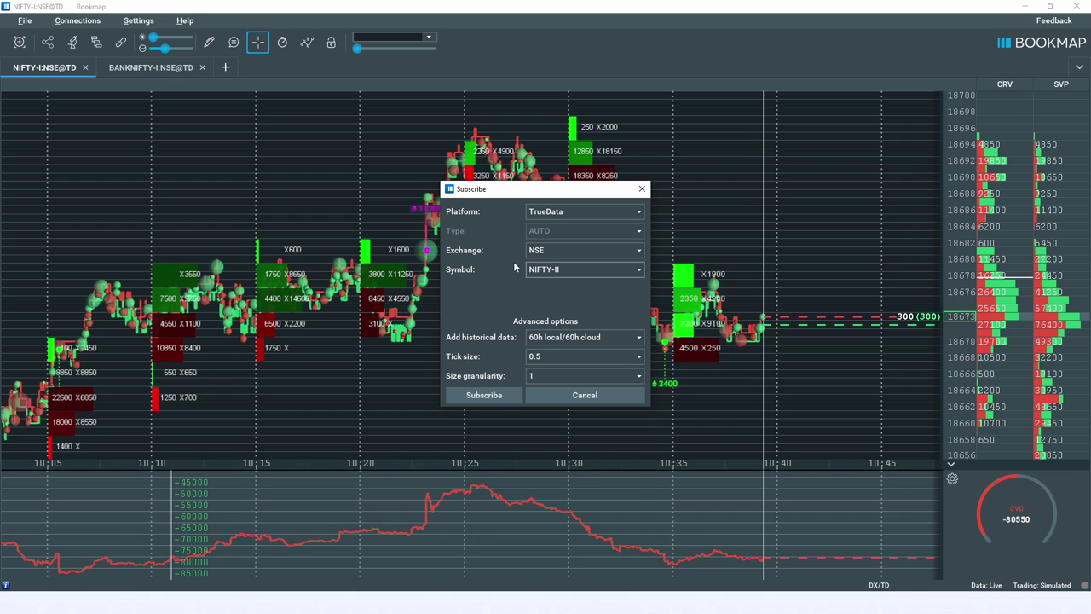
left_click_drag(550, 189, 451, 135)
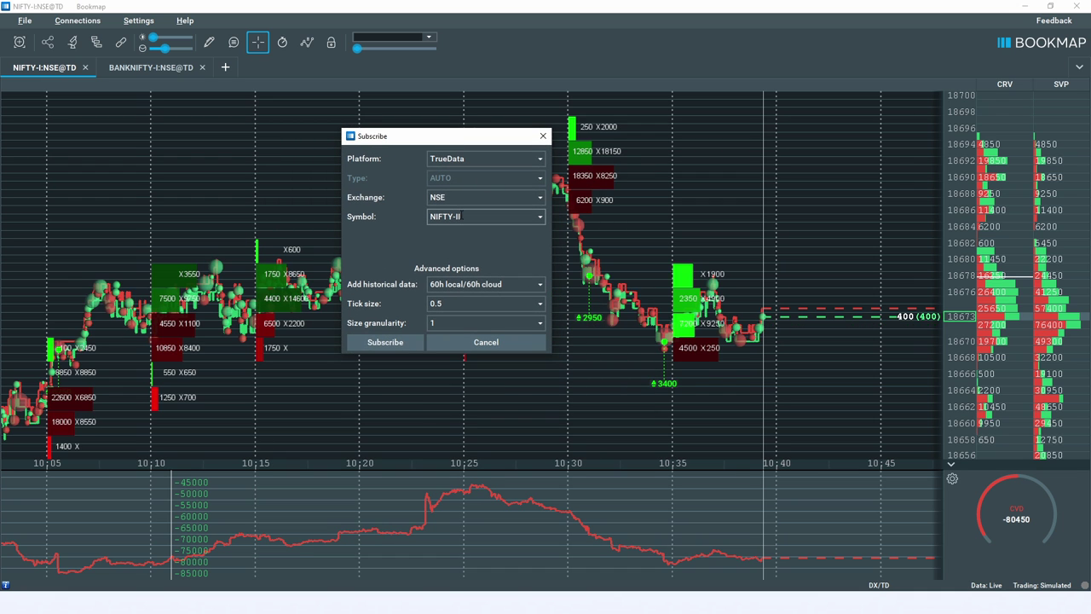
left_click(464, 303)
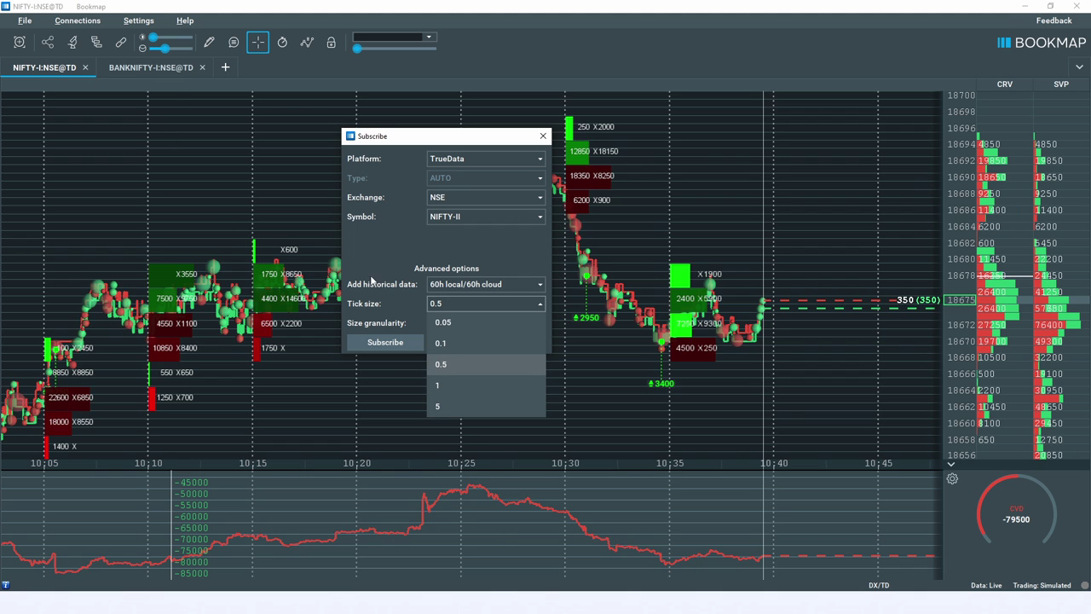
left_click(444, 385)
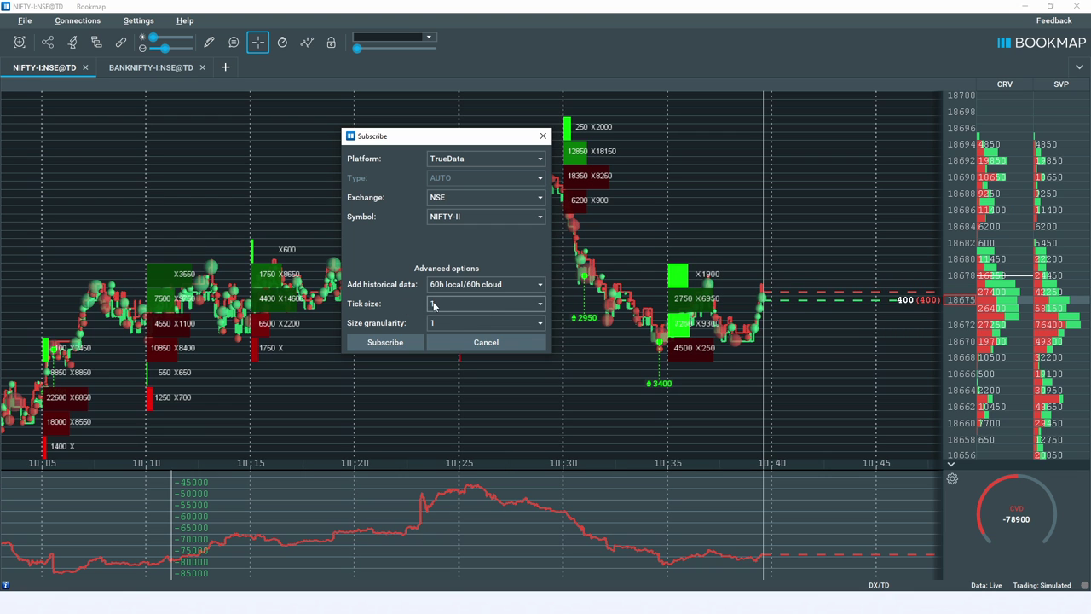
left_click(543, 136)
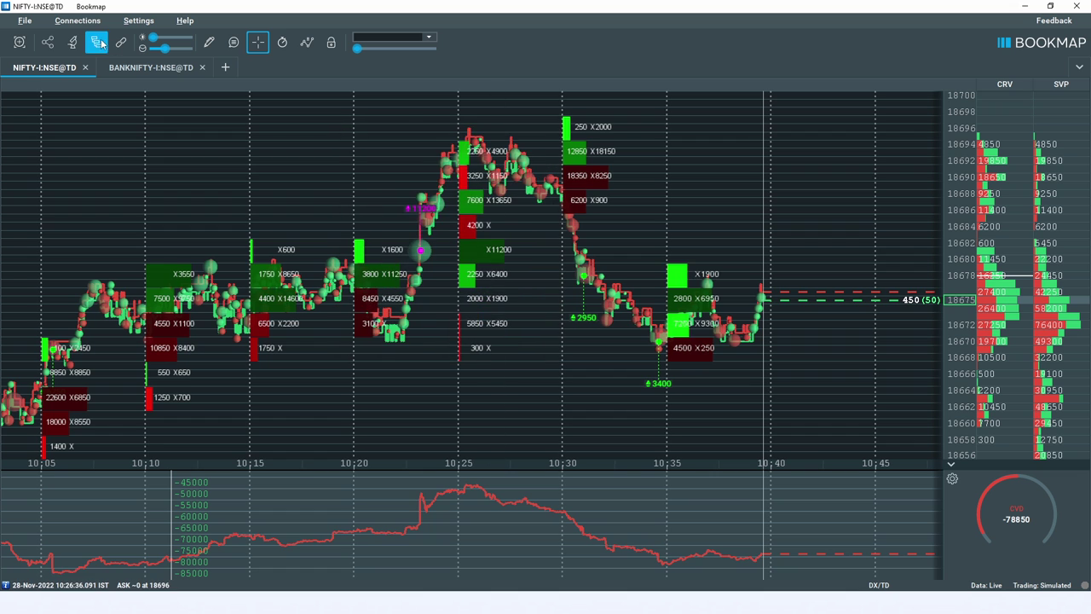
Check the Footprint add-on's Tick Multiplier setting again, close the settings and view NIFTY-I's whole session since about 09:30.
left_click(96, 42)
left_click(609, 441)
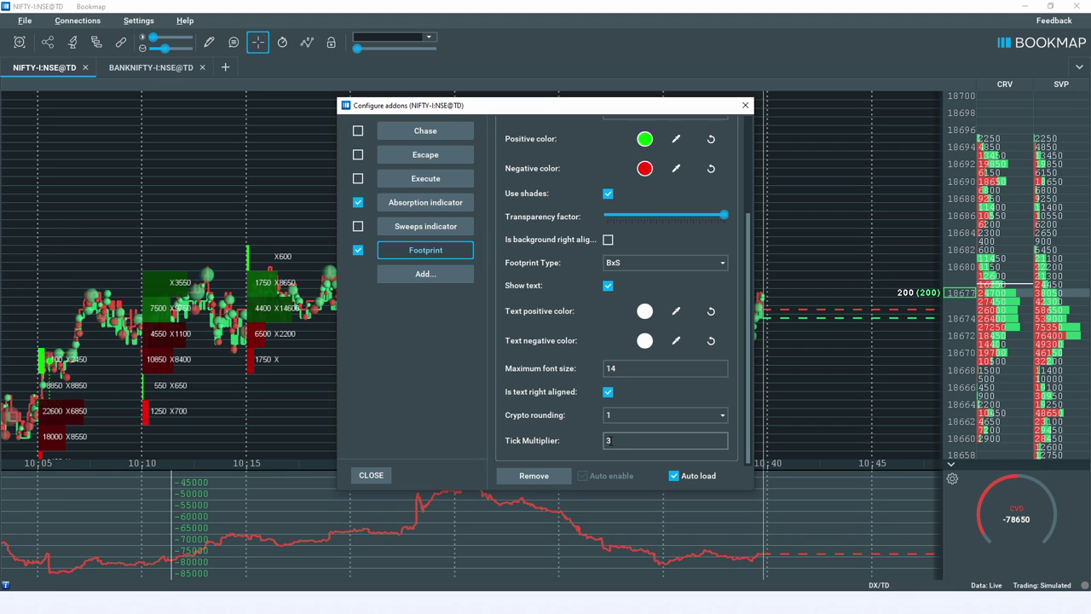
left_click(745, 105)
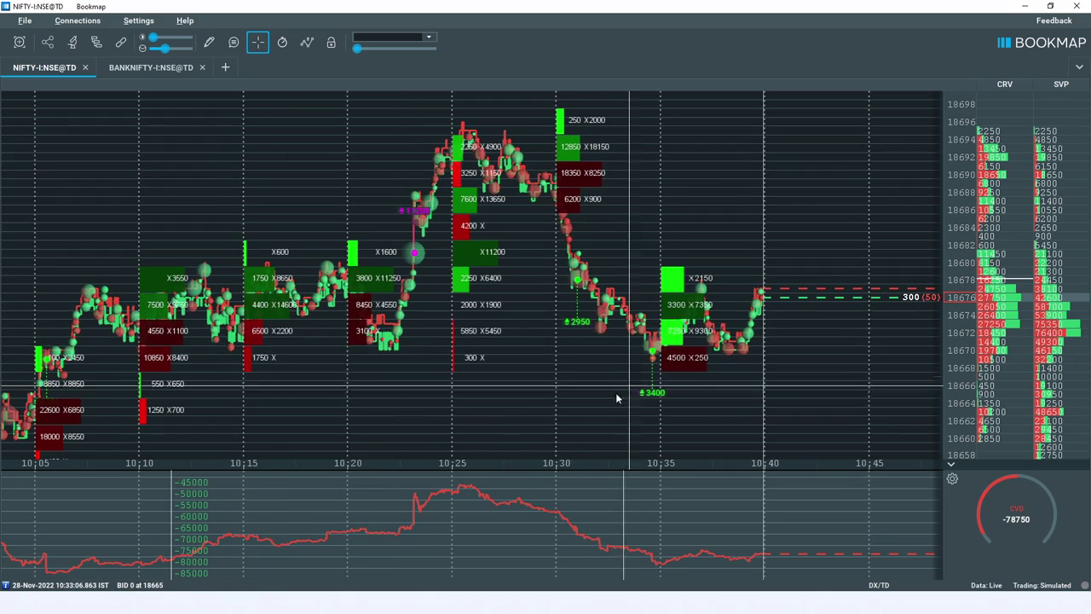
scroll(648, 397, "down", 3)
scroll(649, 392, "down", 3)
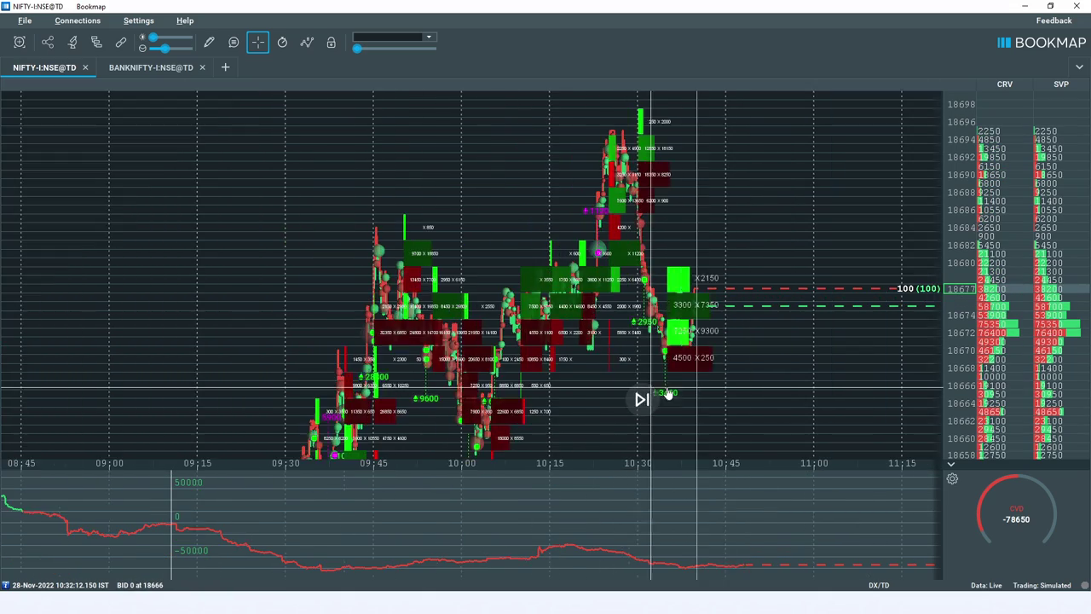
Mark NIFTY-I levels at about 18680 and 18695 with freehand horizontal lines and arrows, and clear the marks.
scroll(810, 273, "up", 2)
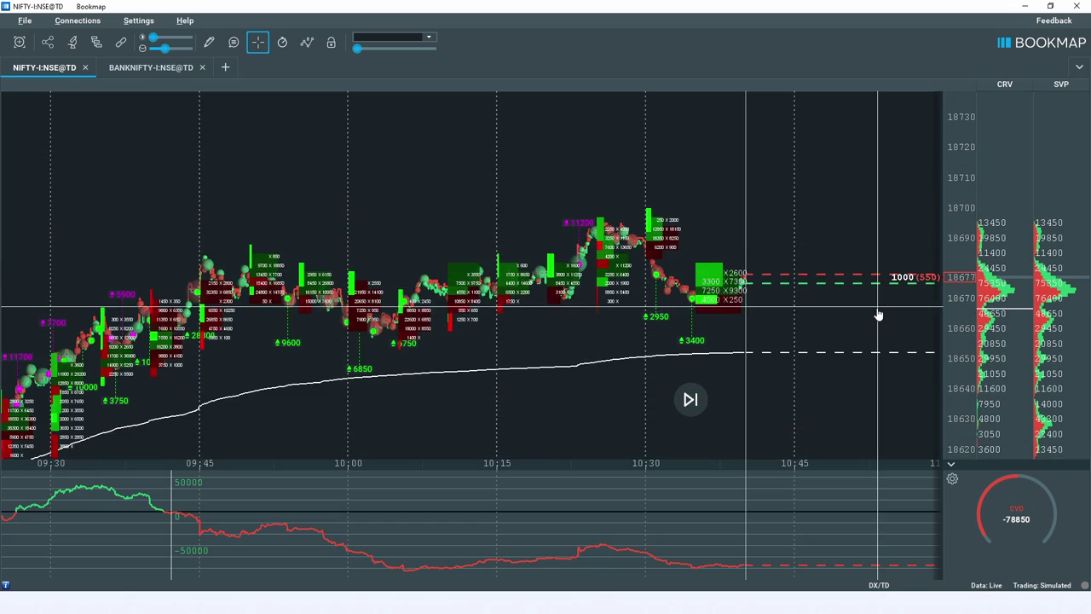
left_click_drag(835, 281, 755, 295)
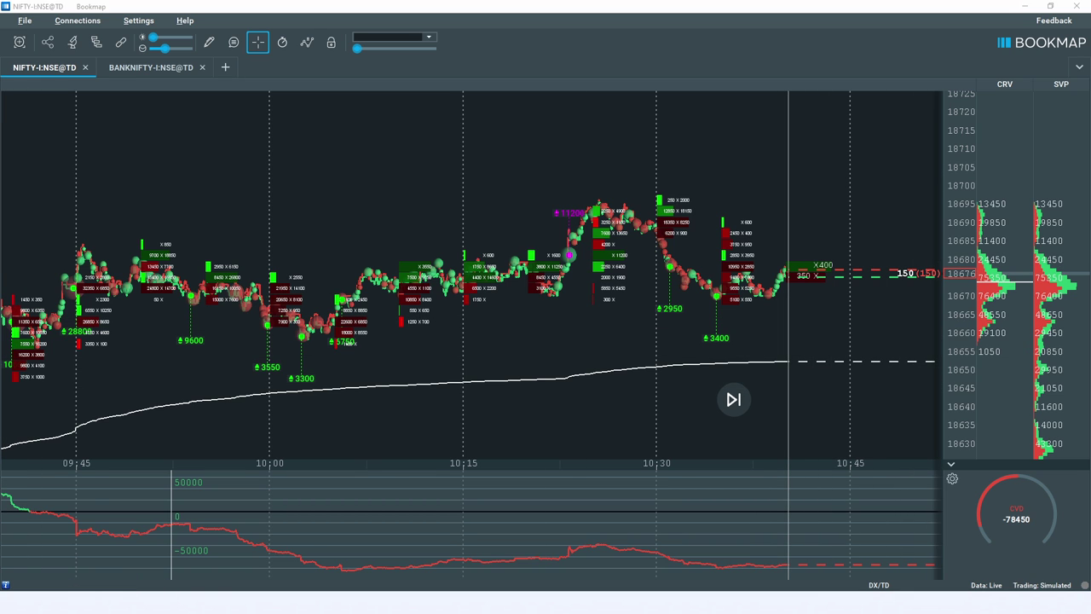
left_click_drag(696, 271, 905, 272)
left_click_drag(791, 264, 798, 250)
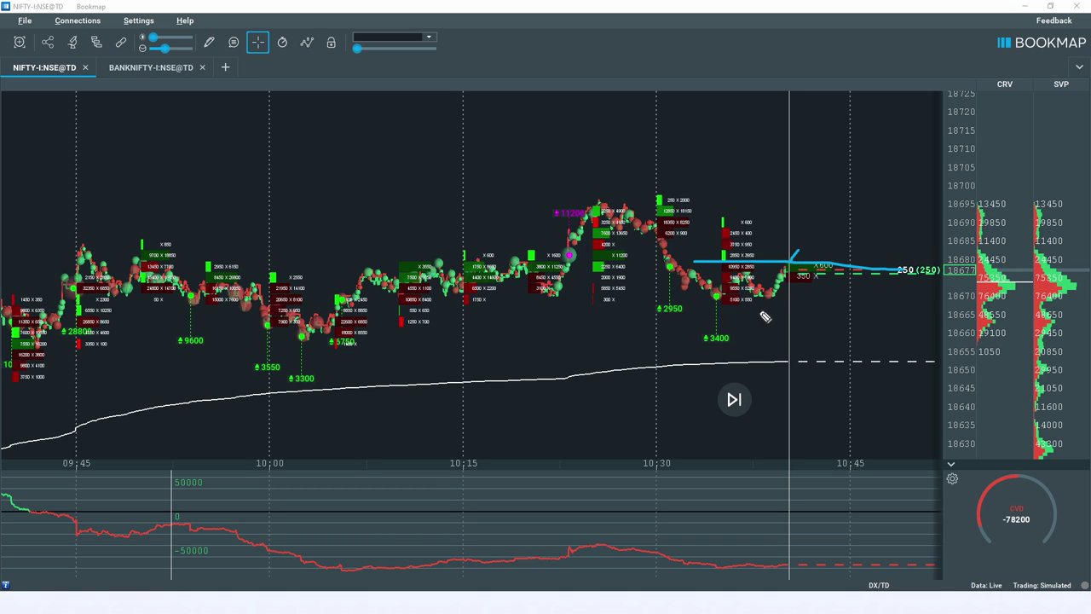
mouse_move(707, 267)
left_mouse_down()
mouse_move(771, 262)
mouse_move(701, 268)
left_mouse_up()
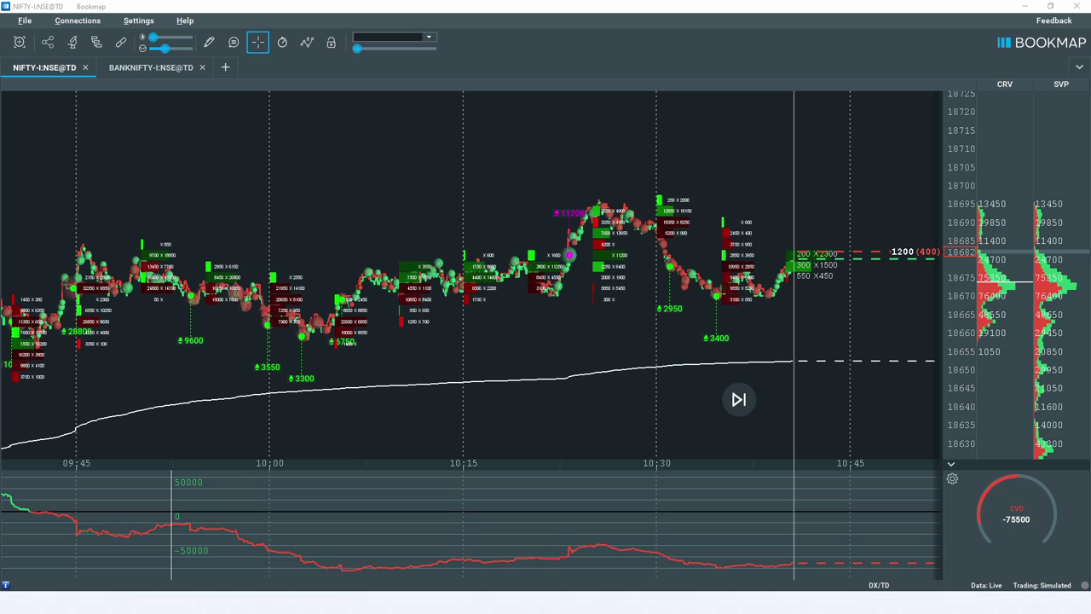
mouse_move(561, 202)
left_mouse_down()
mouse_move(937, 213)
mouse_move(899, 189)
mouse_move(923, 206)
left_mouse_up()
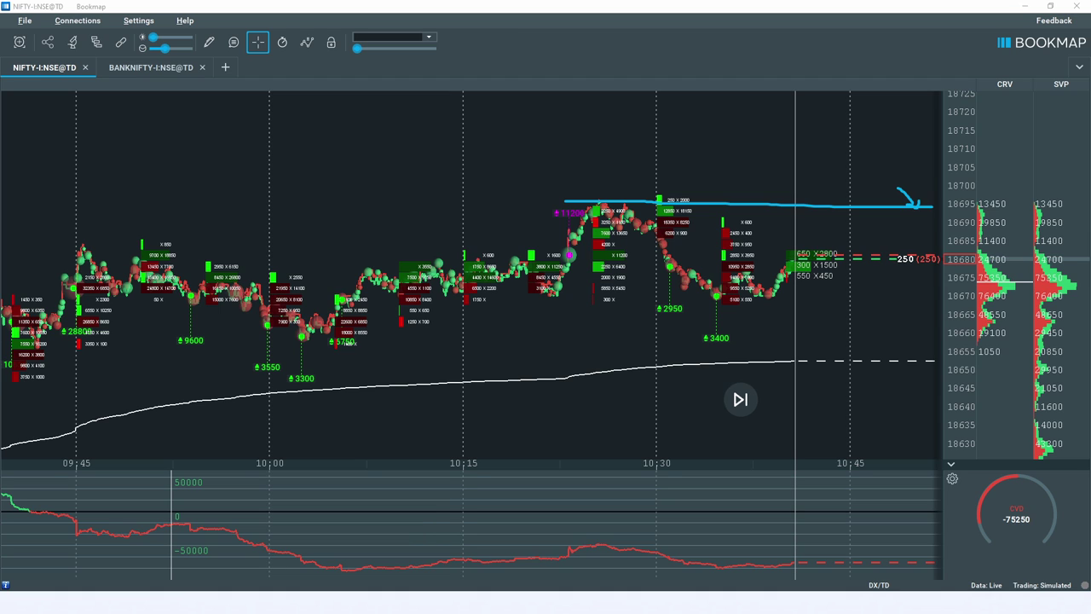
key("Escape")
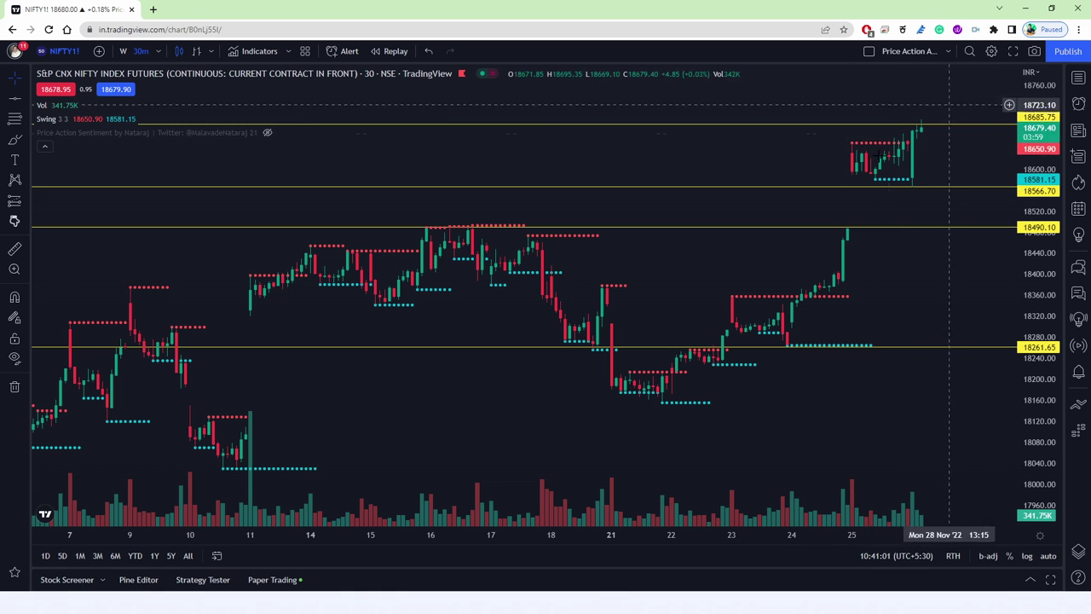
Switch to TradingView's NIFTY1! chart, set its interval to 15 minutes, and sketch a rising path with an arrow above the 18685.75 line.
left_click(141, 51)
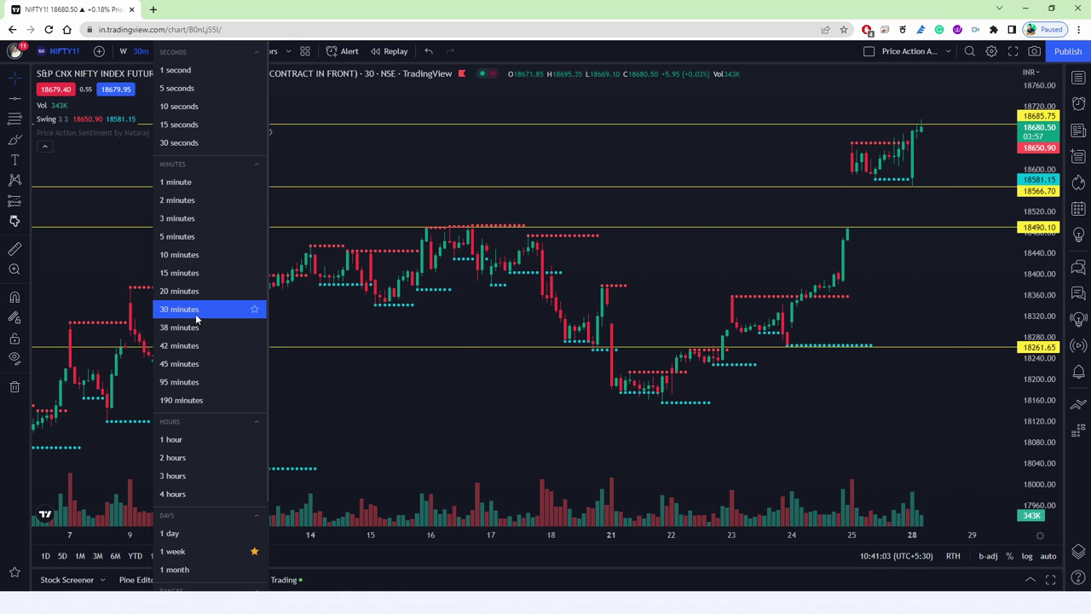
left_click(183, 273)
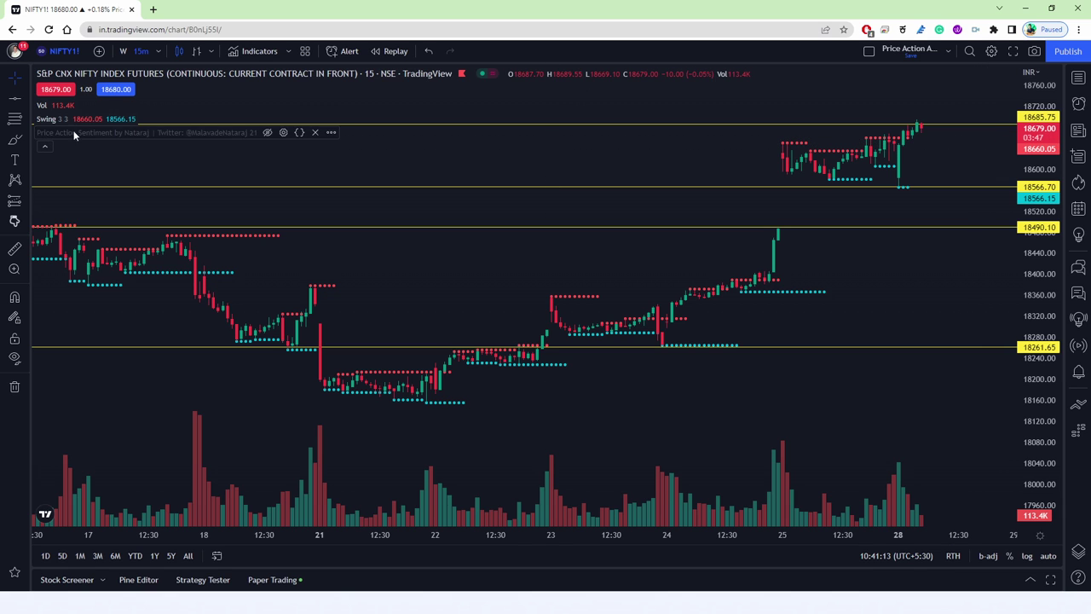
left_click_drag(952, 122, 1009, 73)
left_click_drag(968, 120, 1013, 83)
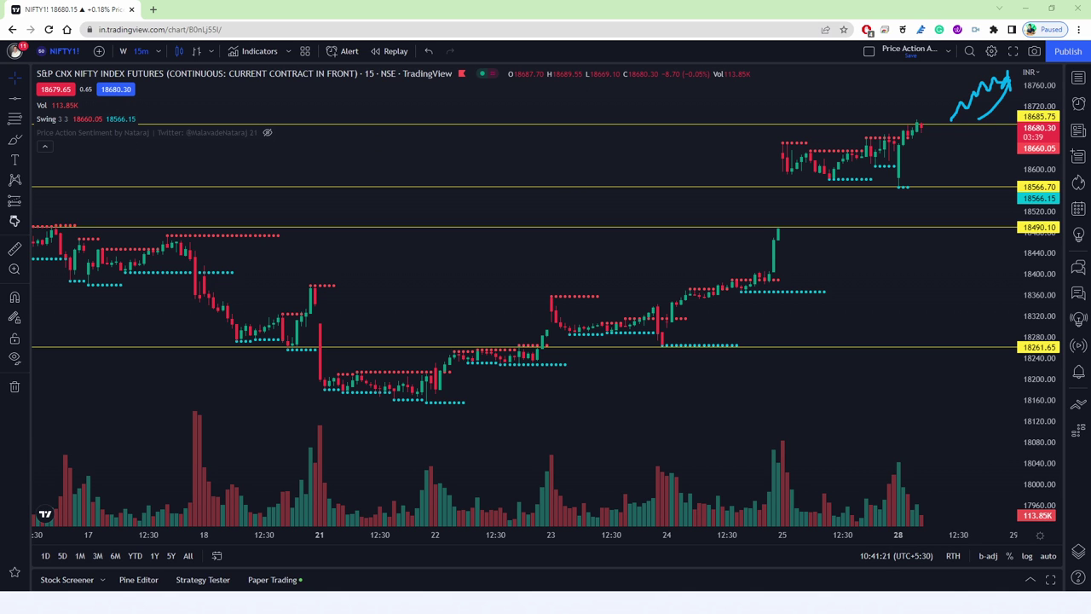
Search for BANKNIFTY and load the BANKNIFTY index futures chart.
left_click(66, 49)
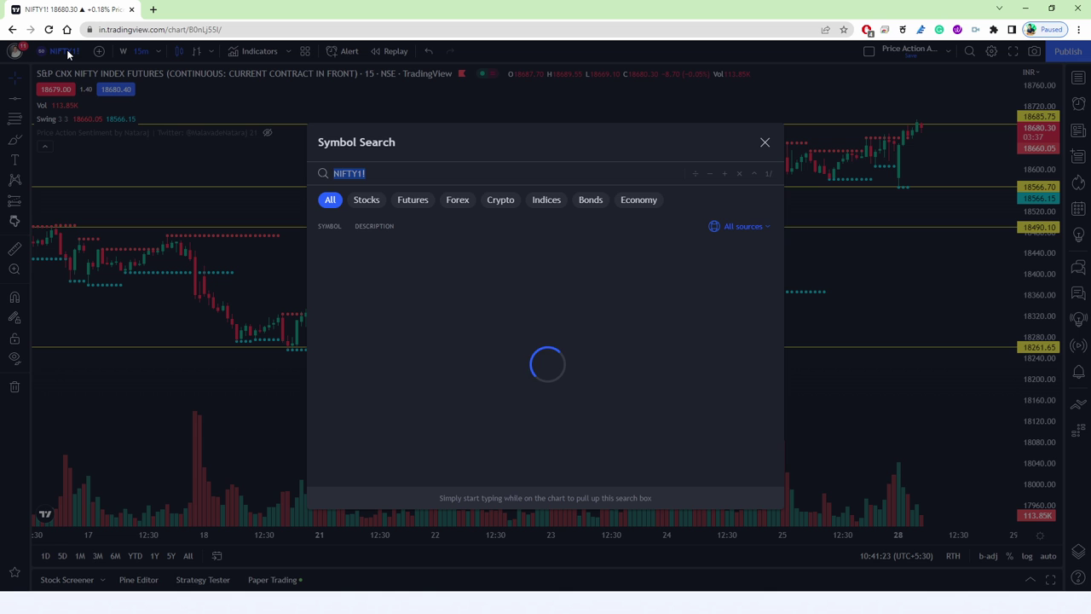
type("NKNIFTY1!")
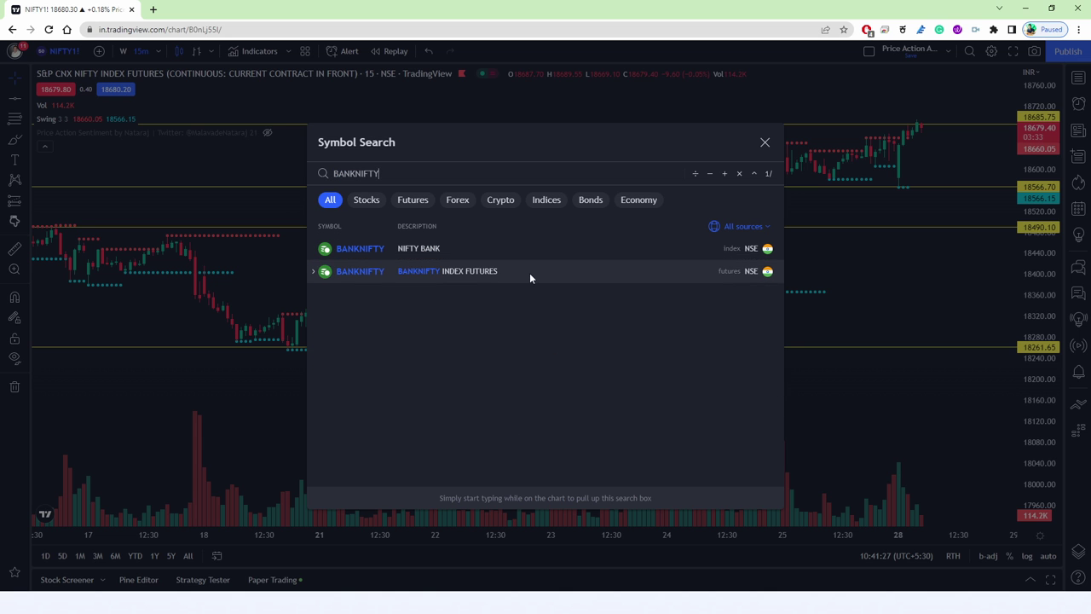
left_click(529, 273)
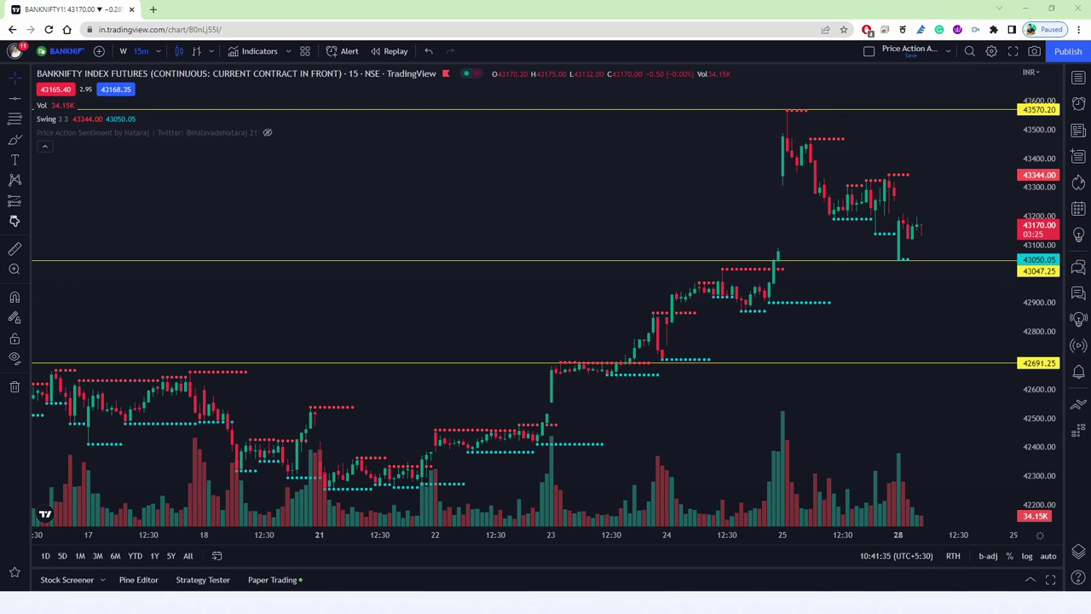
Sketch a breakout line at about 43220 with arrows rising to the 43570.20 level on BANKNIFTY, and clear the drawings.
left_click(14, 222)
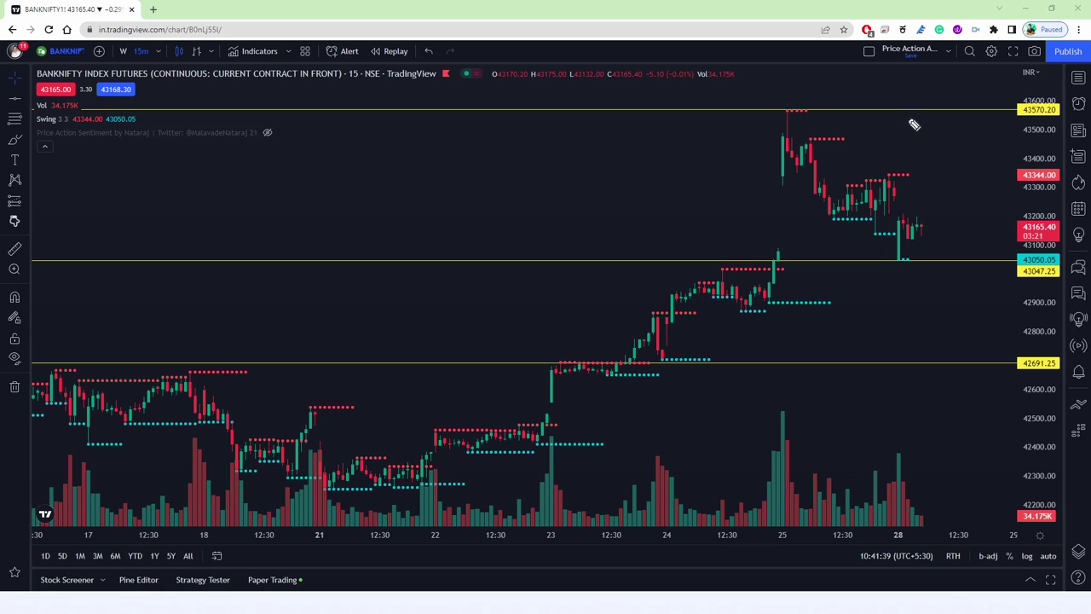
left_click_drag(897, 211, 999, 211)
left_click_drag(924, 212, 940, 186)
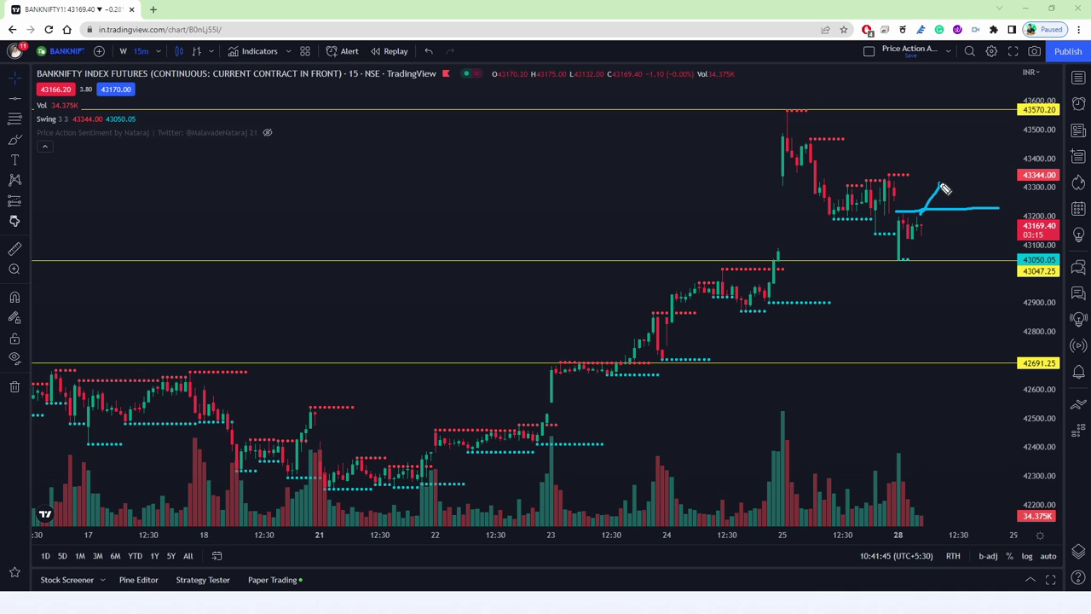
mouse_move(923, 210)
left_mouse_down()
mouse_move(960, 112)
mouse_move(972, 139)
left_mouse_up()
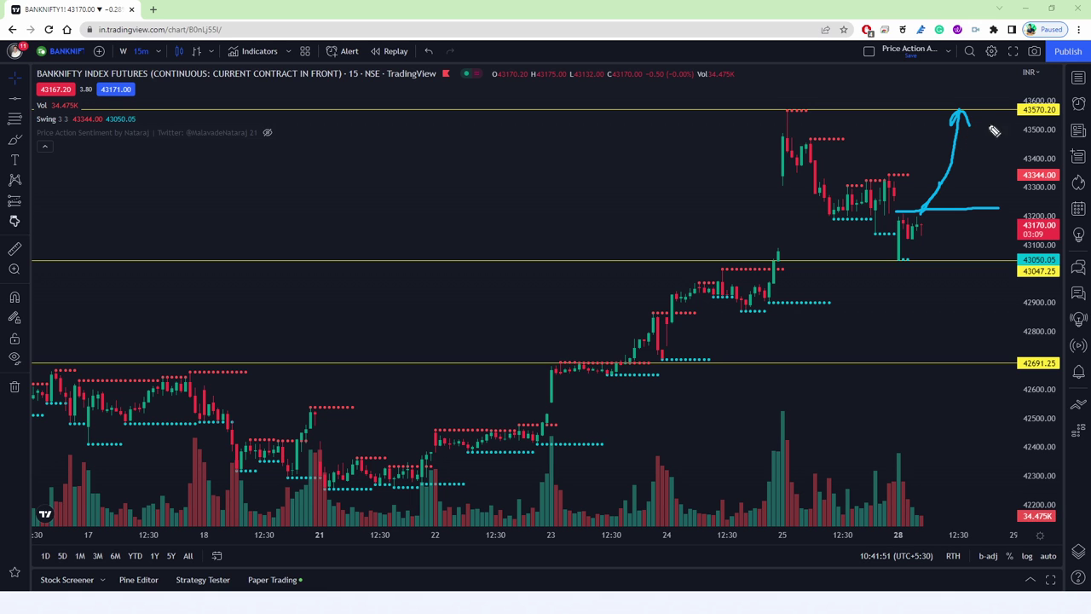
left_click_drag(1032, 120, 1009, 143)
mouse_move(944, 213)
left_mouse_down()
mouse_move(921, 212)
mouse_move(946, 204)
mouse_move(1019, 119)
left_mouse_up()
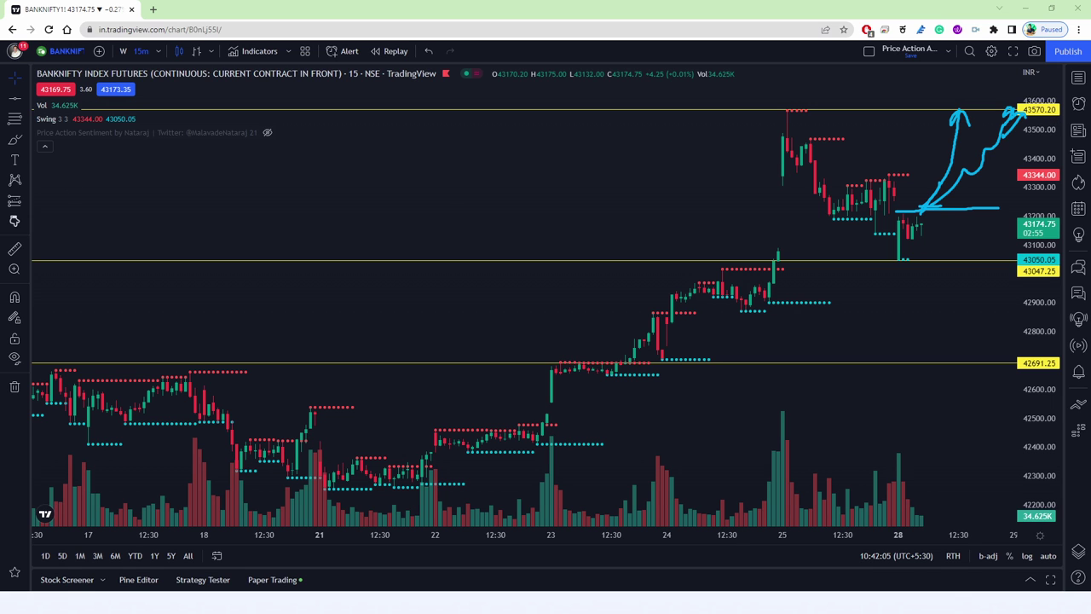
left_click(15, 386)
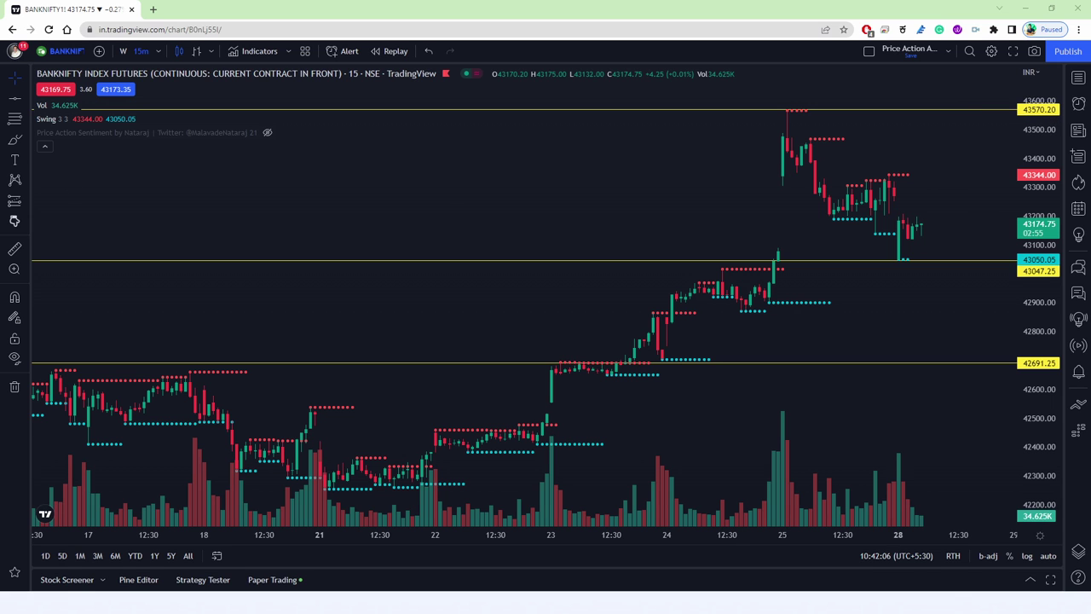
Return to Bookmap and examine NIFTY-I's footprint bars and volume profile from about 10:00 onwards.
left_click(1074, 7)
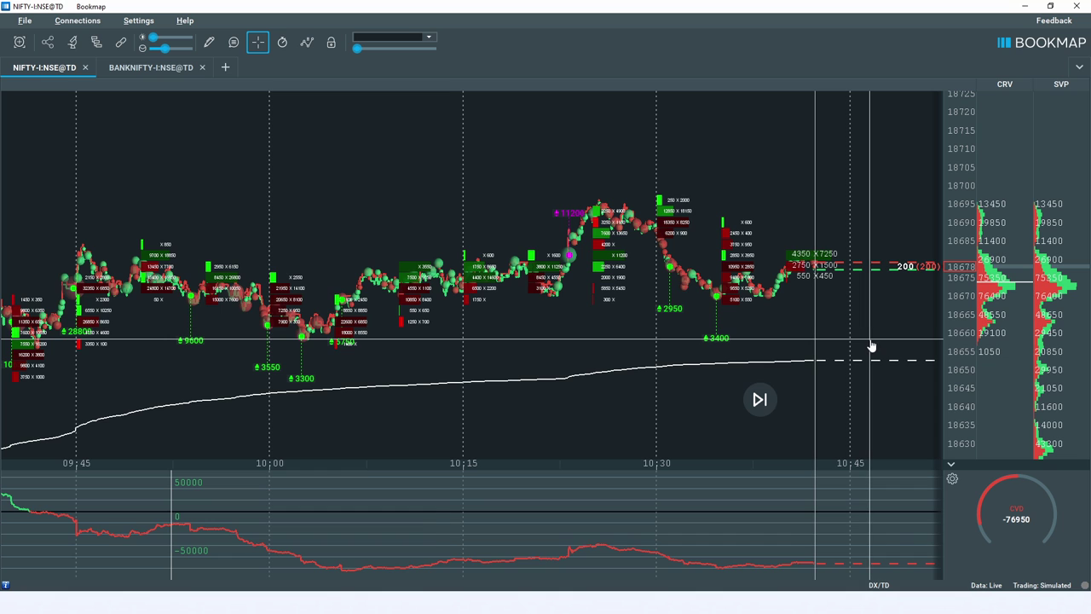
scroll(967, 331, "up", 2)
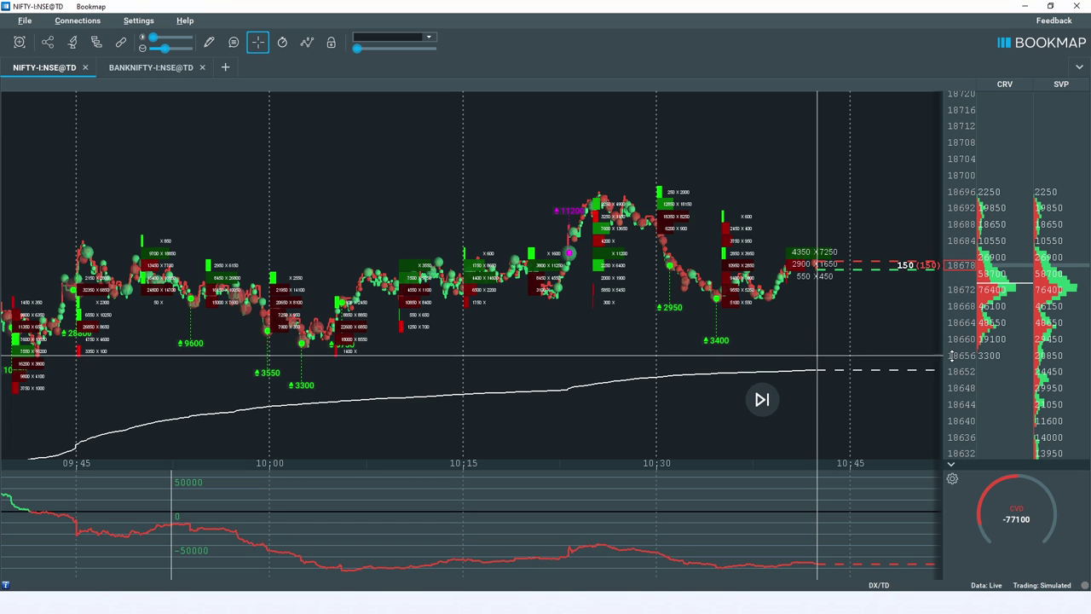
scroll(799, 342, "down", 2)
left_click_drag(832, 358, 727, 327)
scroll(909, 369, "up", 3)
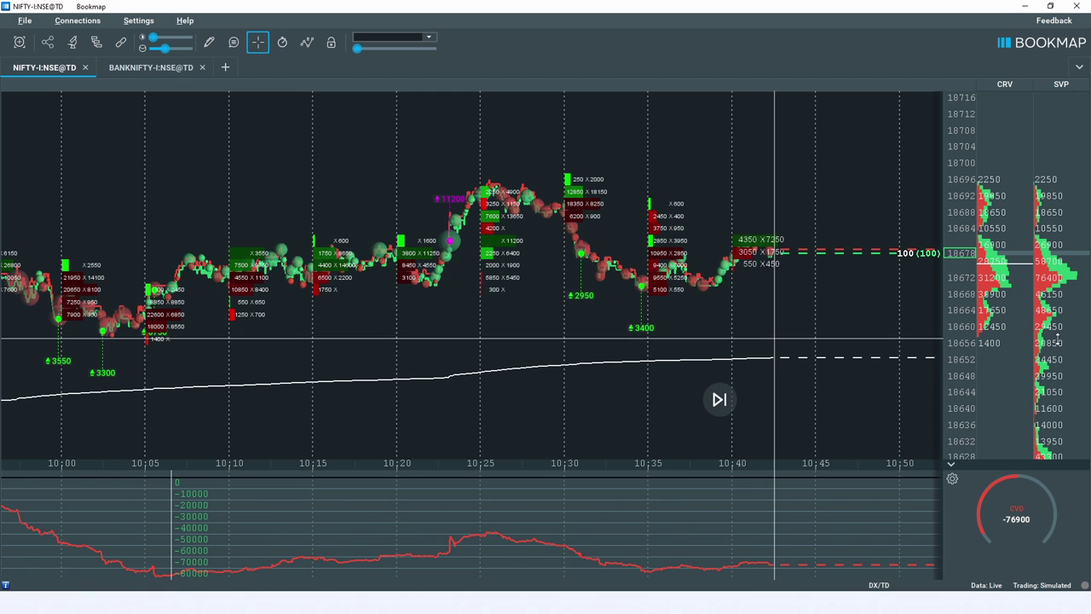
scroll(963, 337, "up", 2)
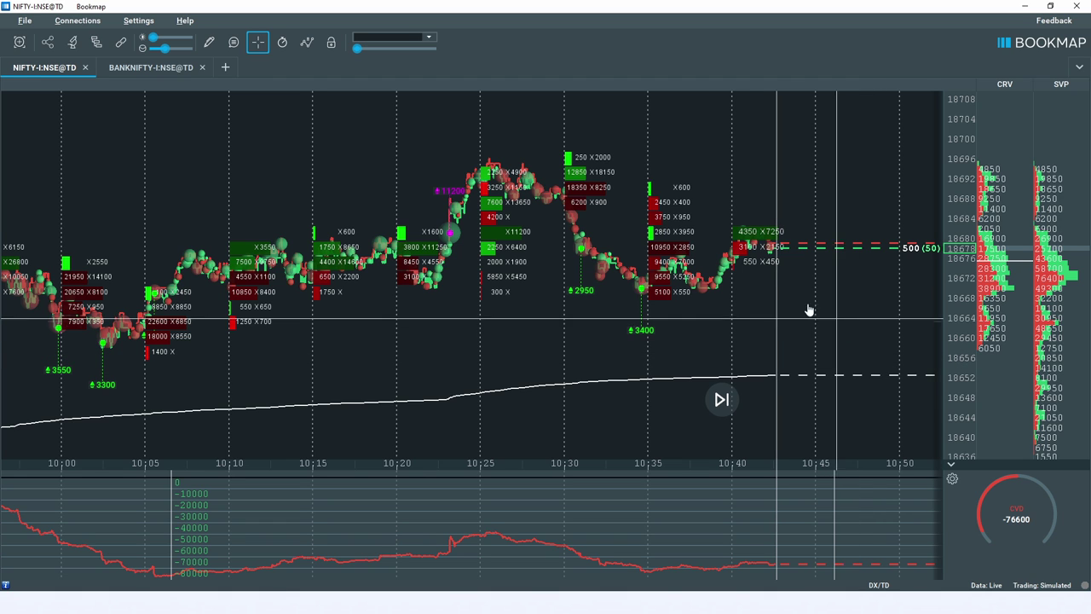
Review the Footprint add-on's parameters and its available bar types for NIFTY-I, and close the settings without changes.
left_click(95, 43)
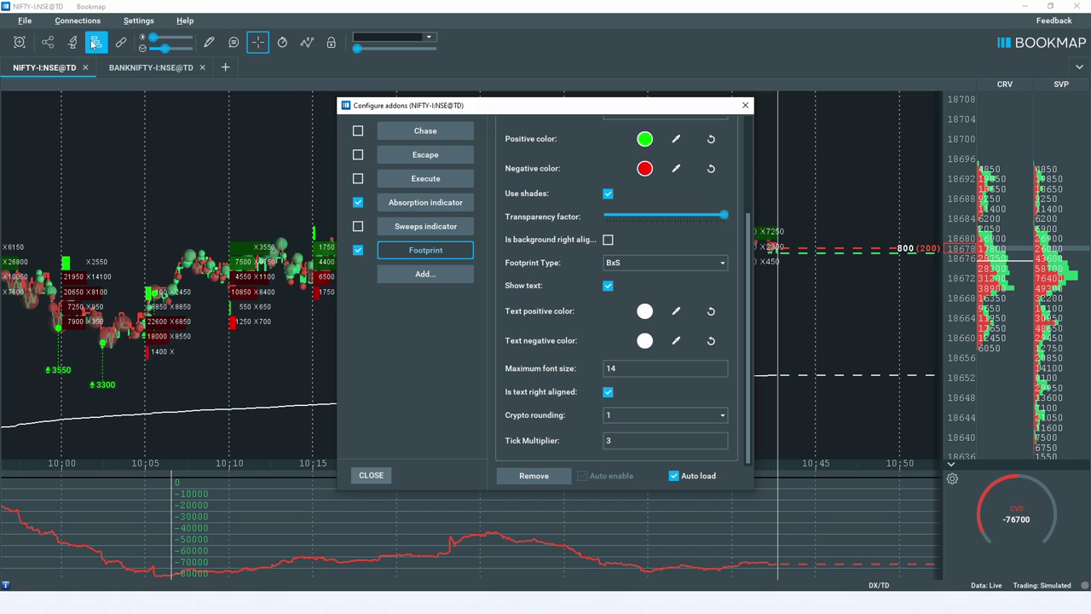
scroll(721, 287, "up", 3)
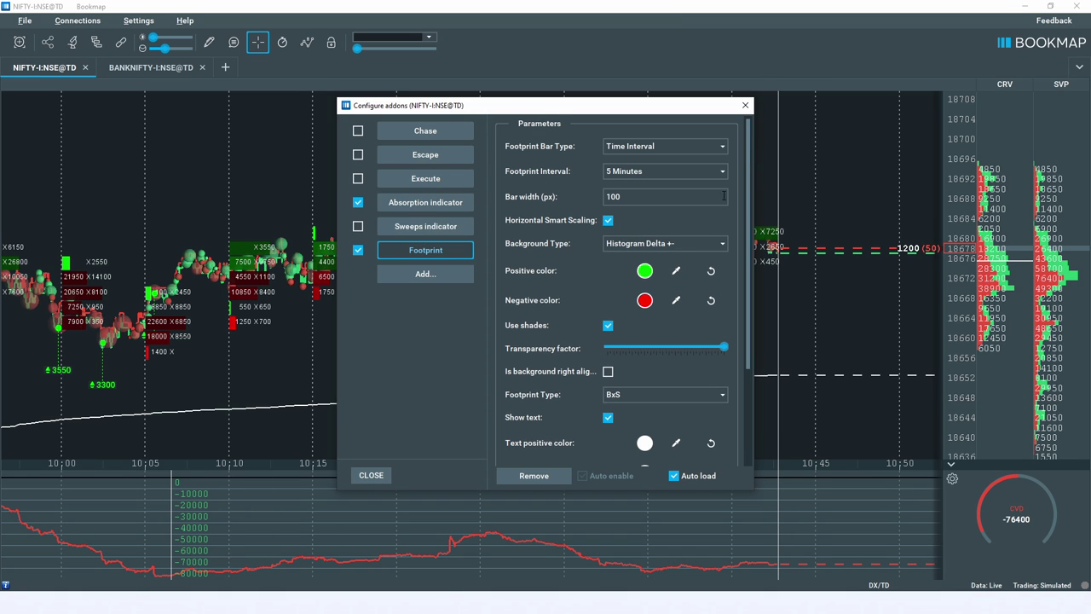
left_click(682, 147)
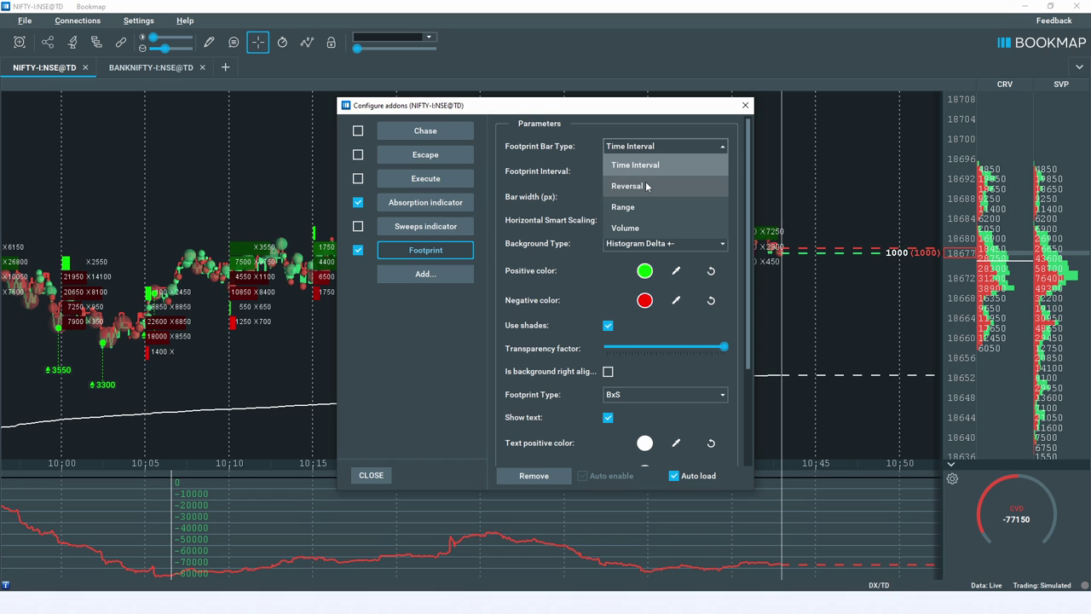
left_click(745, 105)
left_click(745, 105)
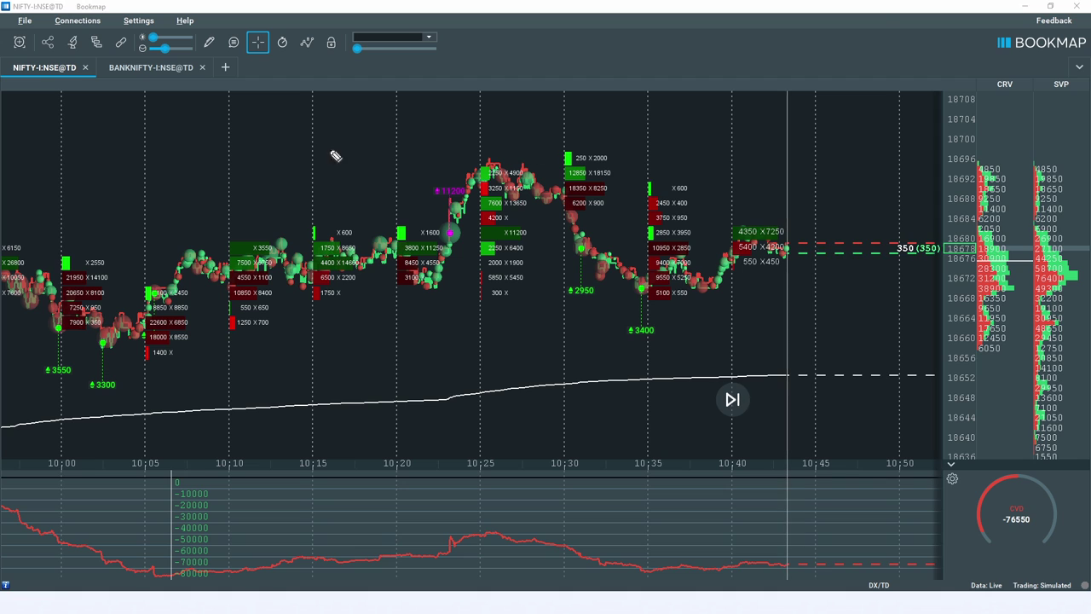
Mark the absorption low near 10:35 and the 10:30 footprint with arrows, trace the decline between them, and box the 18350 x 8250 row.
mouse_move(641, 290)
left_mouse_down()
mouse_move(632, 342)
mouse_move(645, 299)
mouse_move(658, 294)
left_mouse_up()
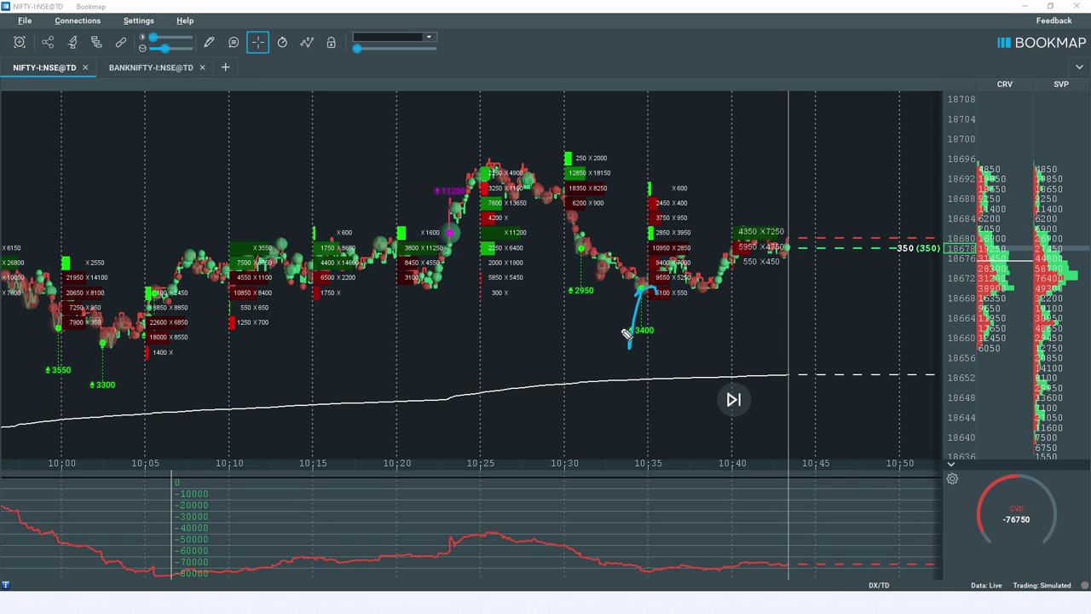
mouse_move(584, 165)
left_mouse_down()
mouse_move(604, 134)
mouse_move(613, 158)
left_mouse_up()
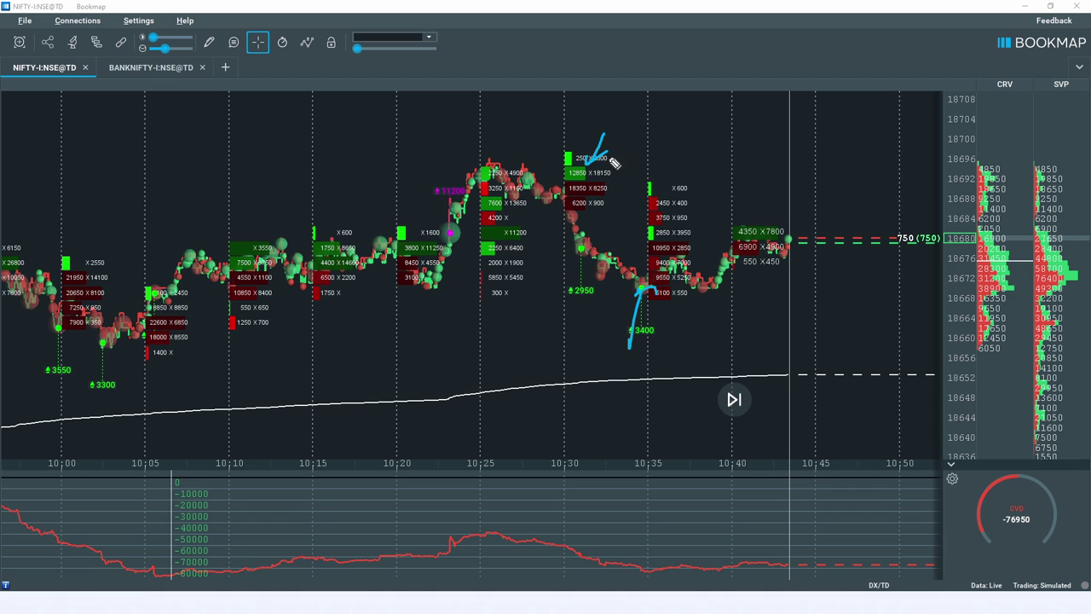
left_click_drag(611, 205, 625, 260)
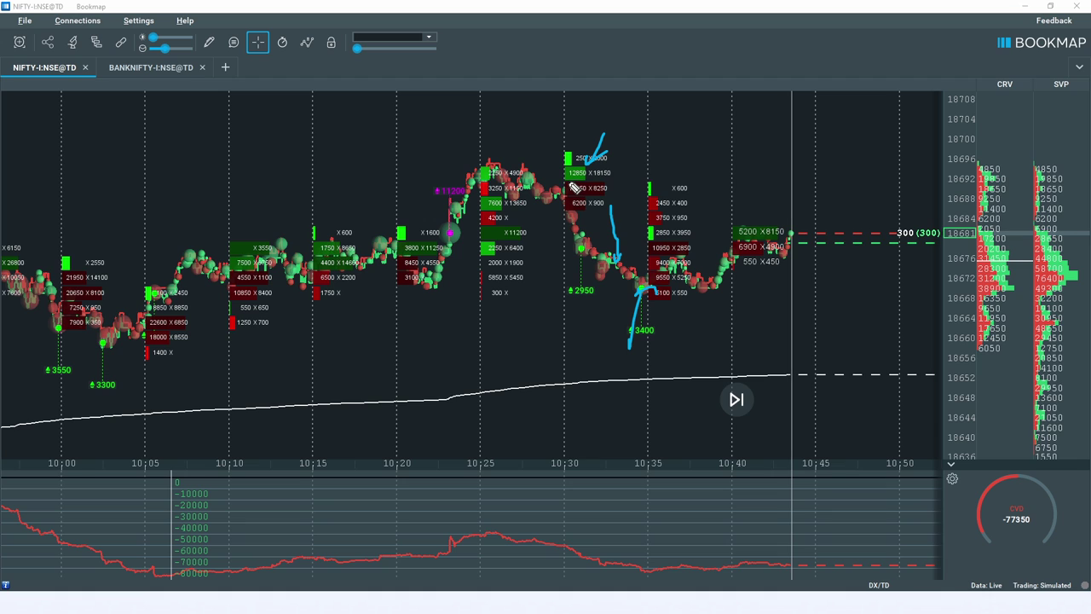
mouse_move(570, 180)
left_mouse_down()
mouse_move(637, 198)
mouse_move(563, 181)
left_mouse_up()
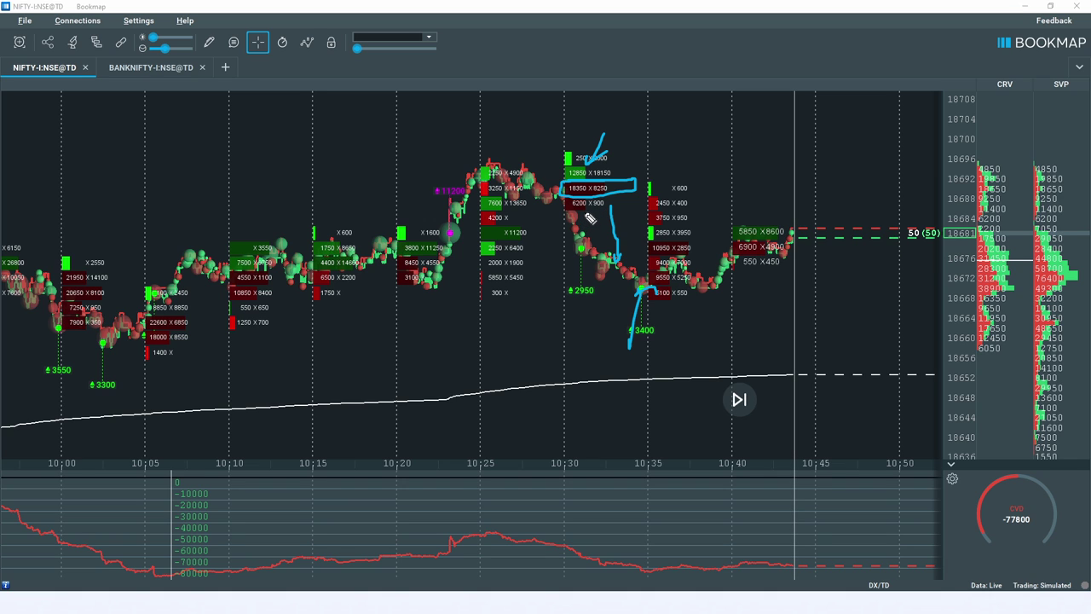
mouse_move(645, 299)
left_mouse_down()
mouse_move(634, 345)
mouse_move(647, 293)
left_mouse_up()
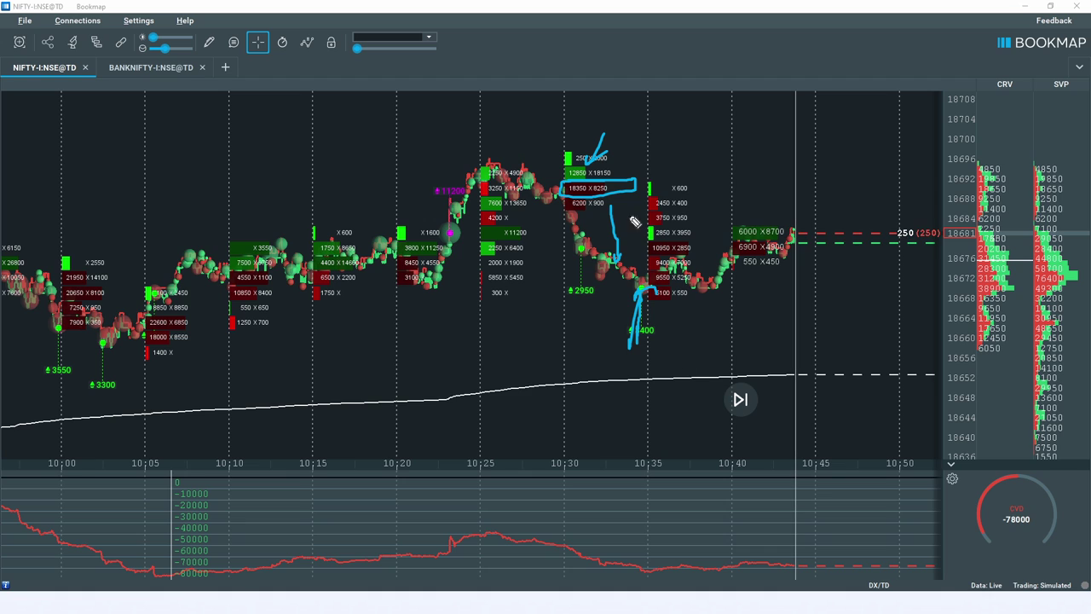
Sketch a rising zigzag with its swing highs and lows marked, clear all drawings, and view NIFTY-I's session since about 09:30.
mouse_move(270, 158)
left_mouse_down()
mouse_move(310, 114)
mouse_move(397, 62)
left_mouse_up()
left_click_drag(301, 86, 304, 106)
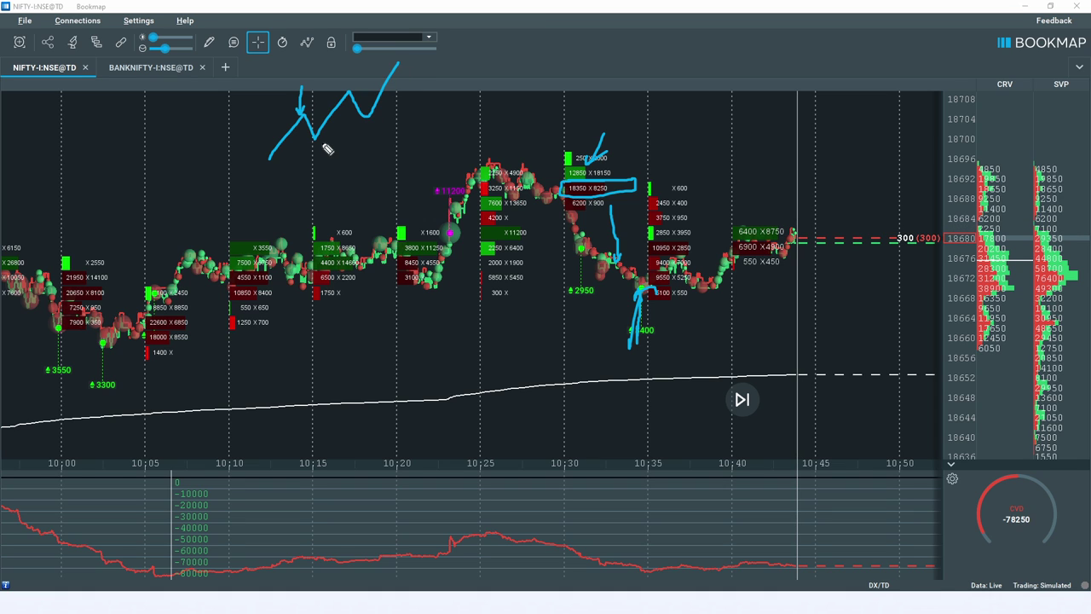
left_click_drag(314, 142, 312, 164)
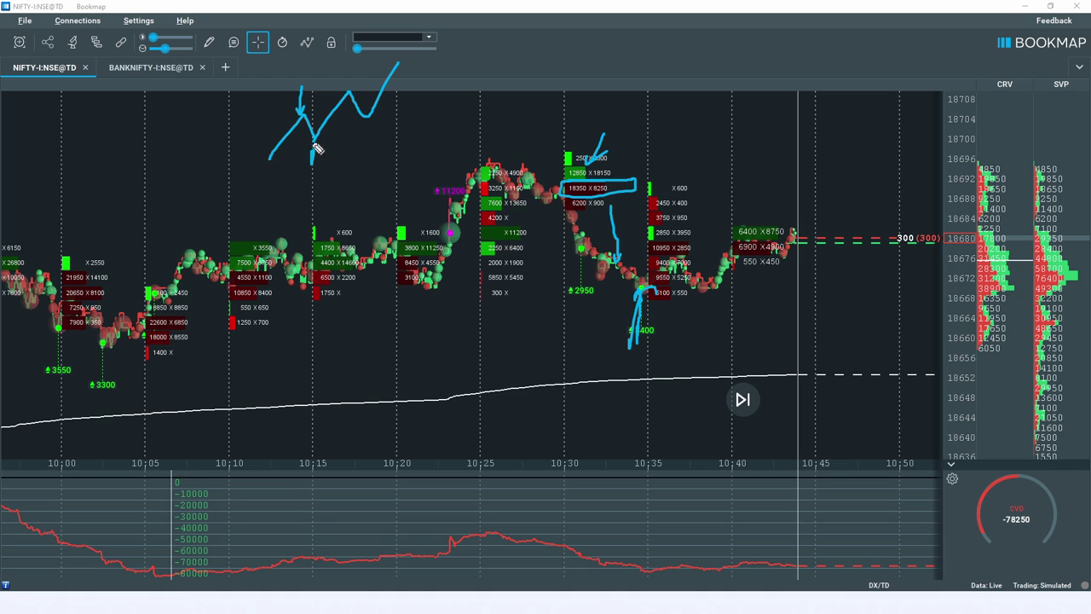
left_click_drag(341, 70, 368, 146)
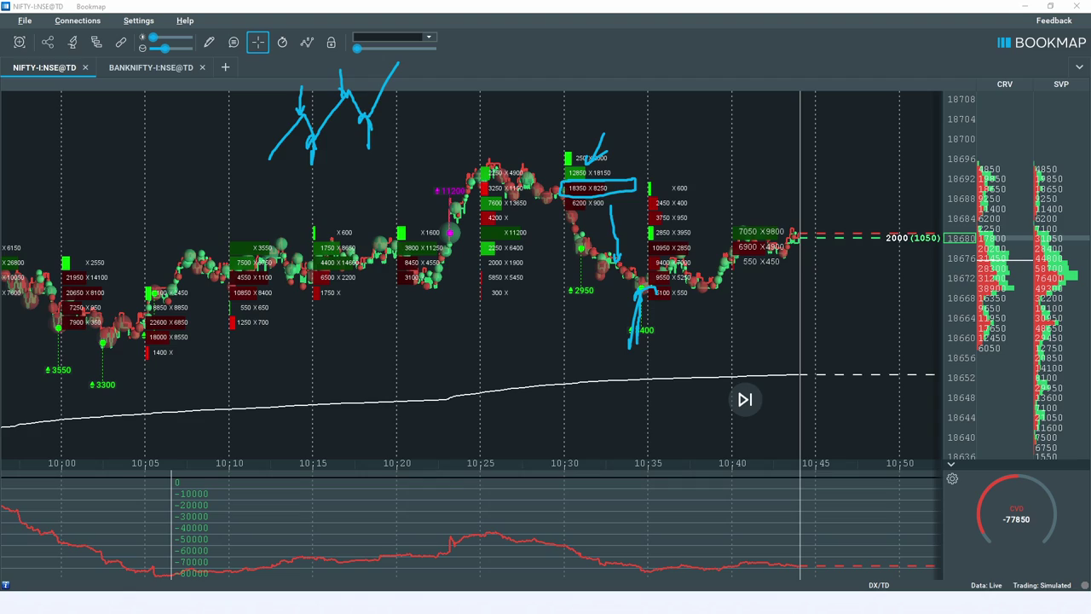
scroll(679, 312, "down", 5)
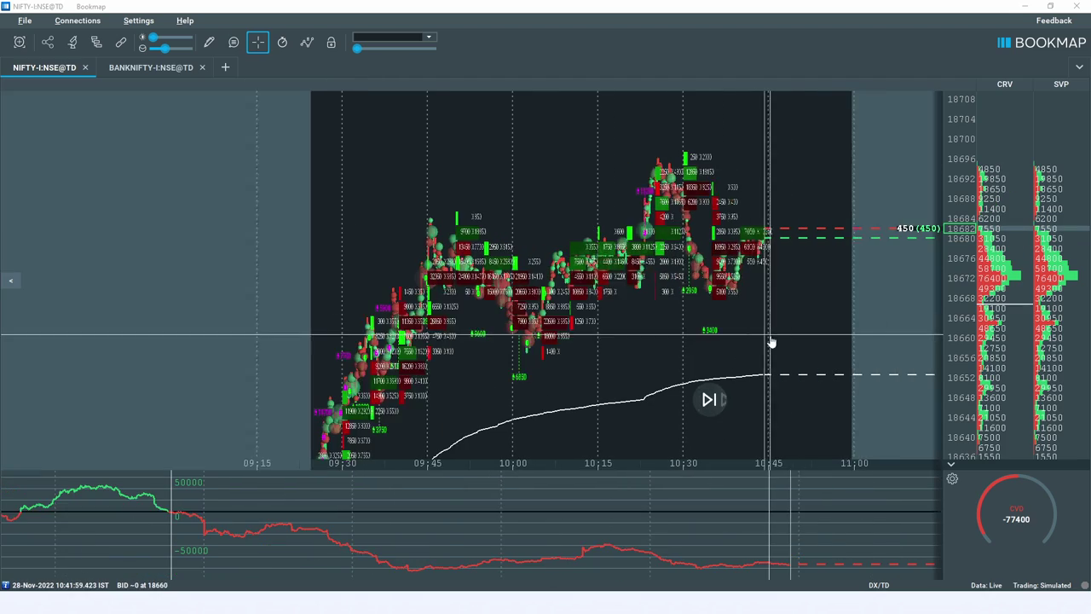
scroll(597, 324, "up", 2)
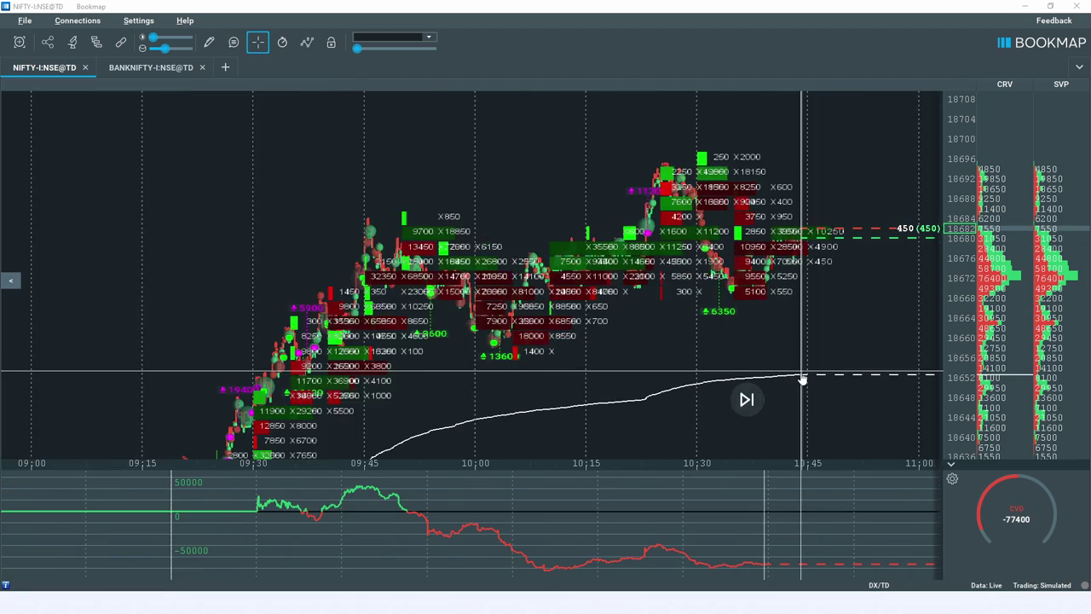
Disable the Footprint add-on for NIFTY-I and close the add-on settings.
left_click(103, 46)
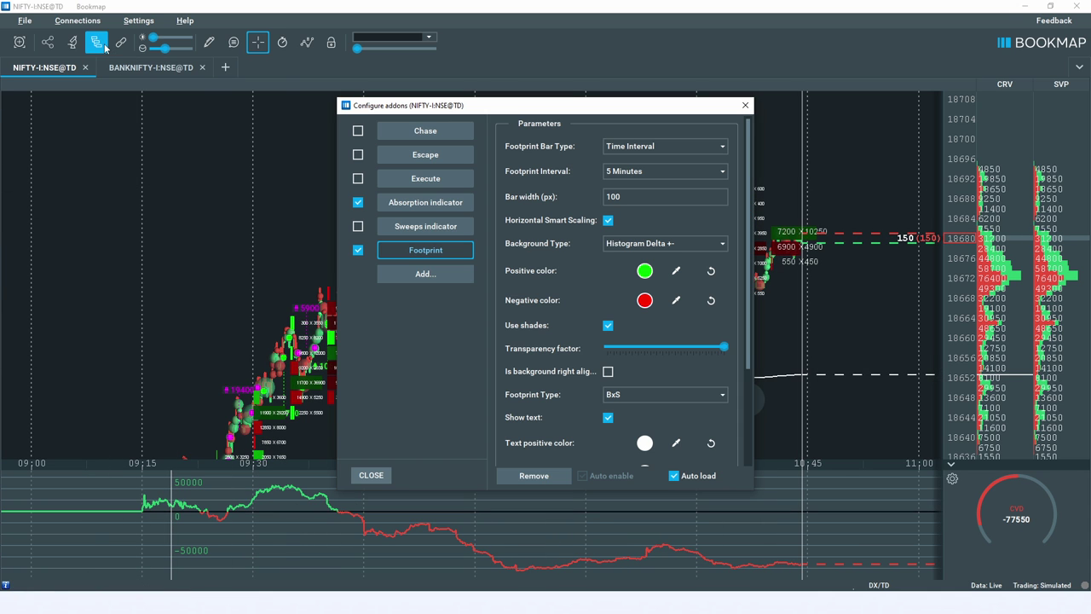
left_click(358, 251)
left_click(744, 105)
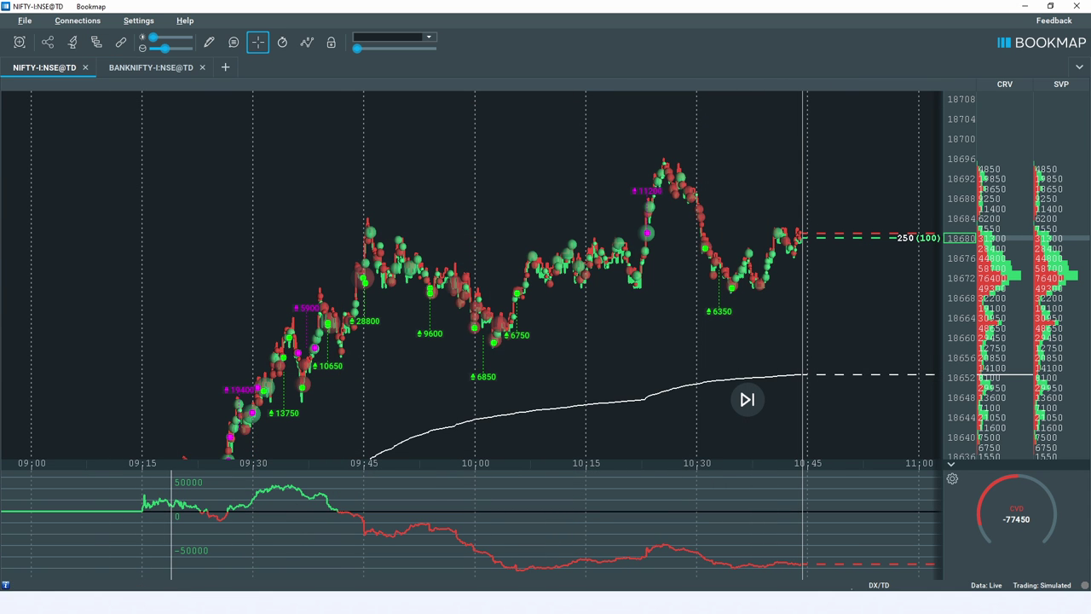
Mark NIFTY-I's green absorption lows with pen strokes, trace the price swings from about 09:46 to 10:28, and clear the drawings.
left_click_drag(493, 343, 503, 397)
left_click_drag(732, 292, 736, 338)
left_click_drag(426, 294, 427, 335)
left_click_drag(364, 283, 368, 311)
left_click_drag(303, 385, 314, 424)
left_click_drag(331, 333, 336, 345)
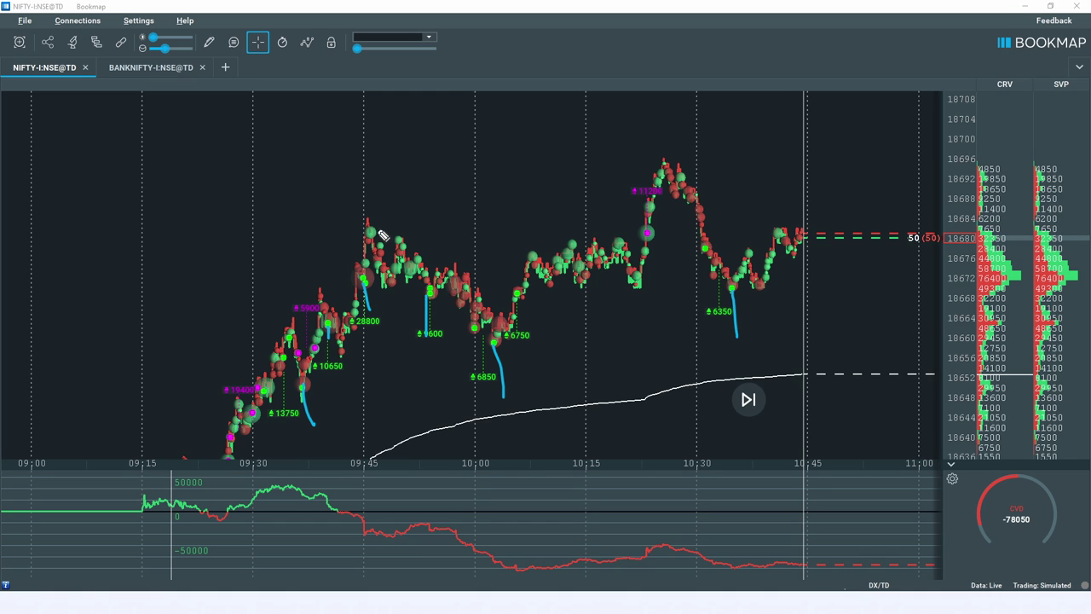
mouse_move(372, 228)
left_mouse_down()
mouse_move(412, 287)
mouse_move(491, 298)
mouse_move(523, 386)
mouse_move(690, 163)
left_mouse_up()
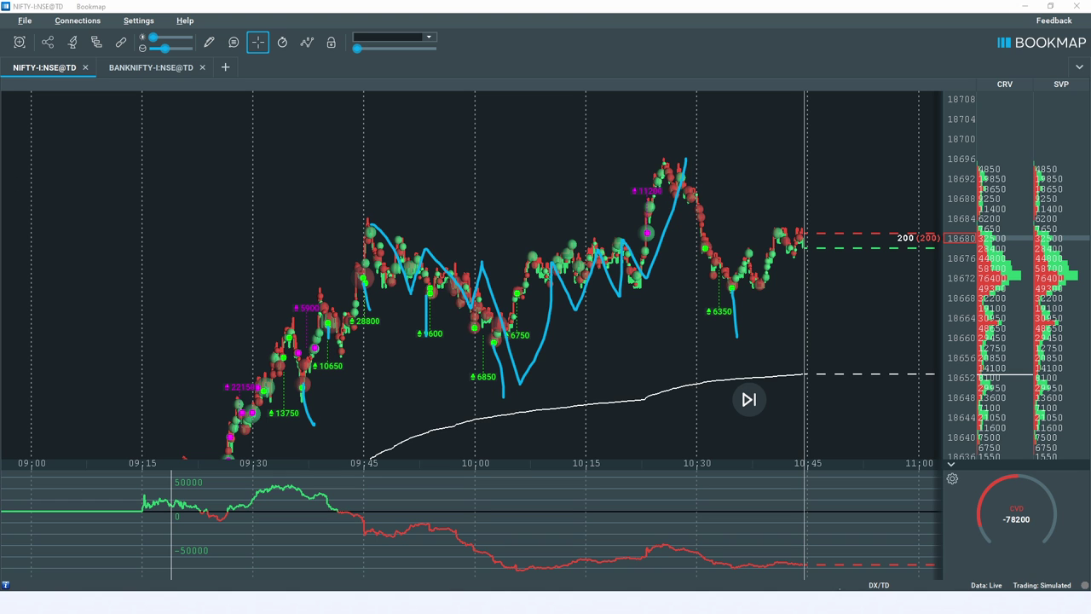
key("Escape")
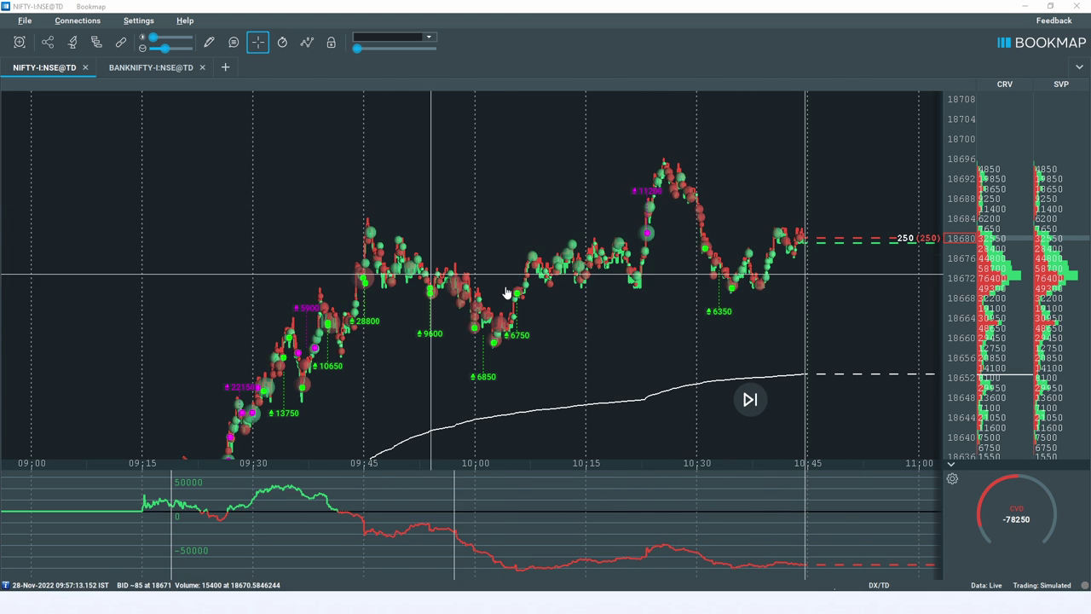
Re-enable the Footprint add-on for NIFTY-I and view its bars from about 10:05 onwards.
left_click(96, 42)
left_click(358, 249)
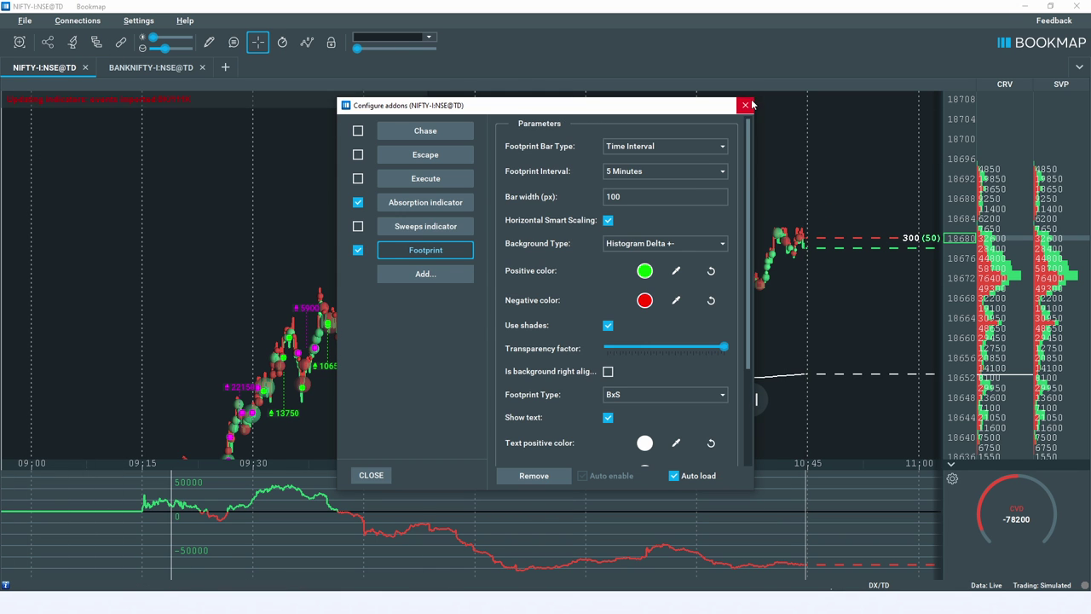
left_click(745, 105)
scroll(880, 143, "up", 5)
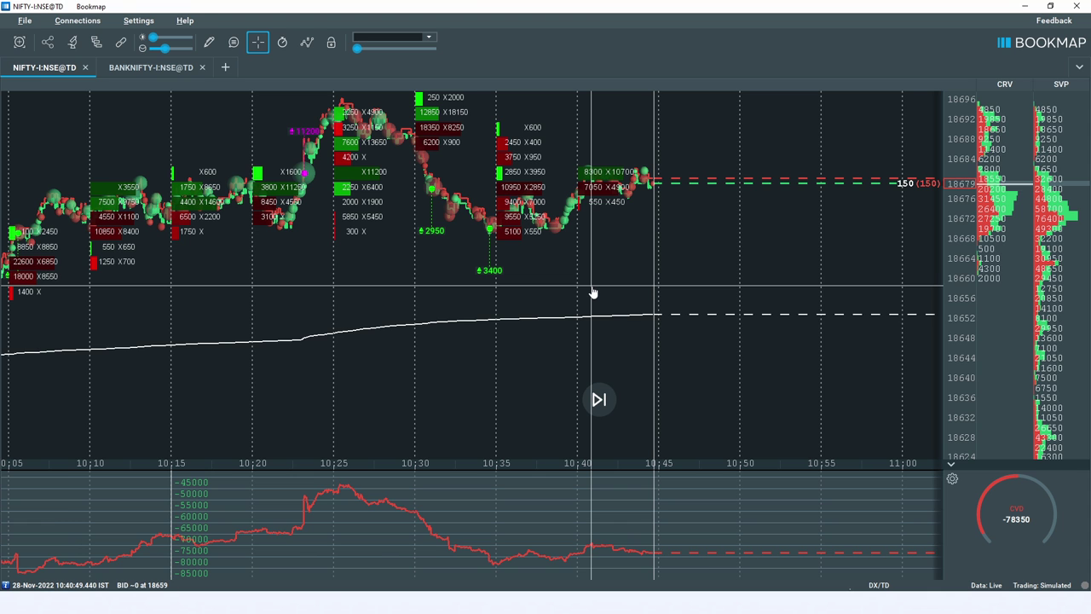
left_click_drag(653, 244, 784, 313)
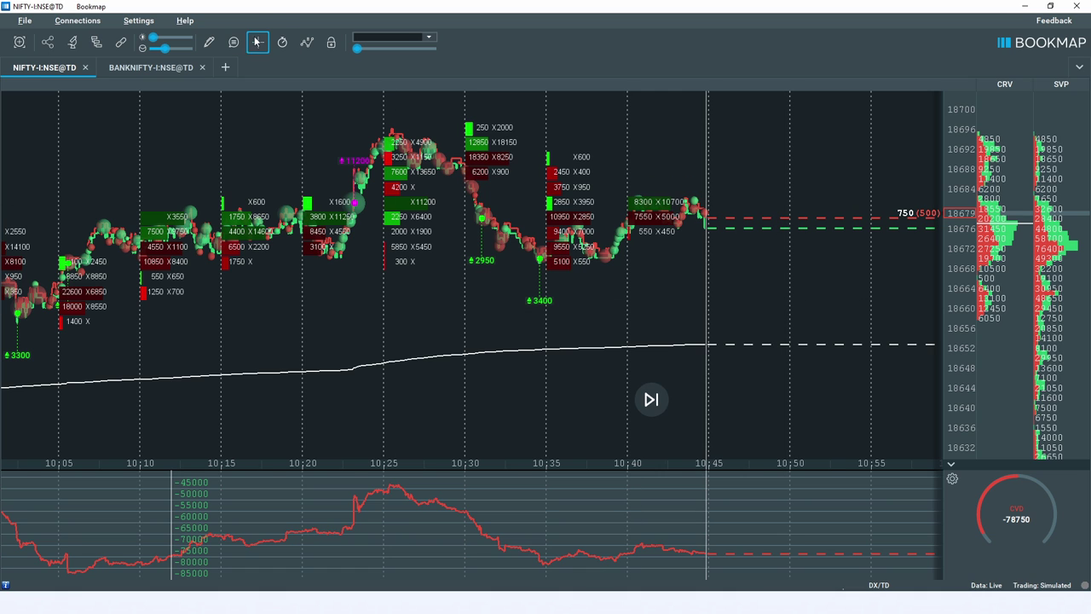
Turn the Sweeps indicator on for NIFTY-I, switch it off again, and close the add-on settings.
left_click(96, 42)
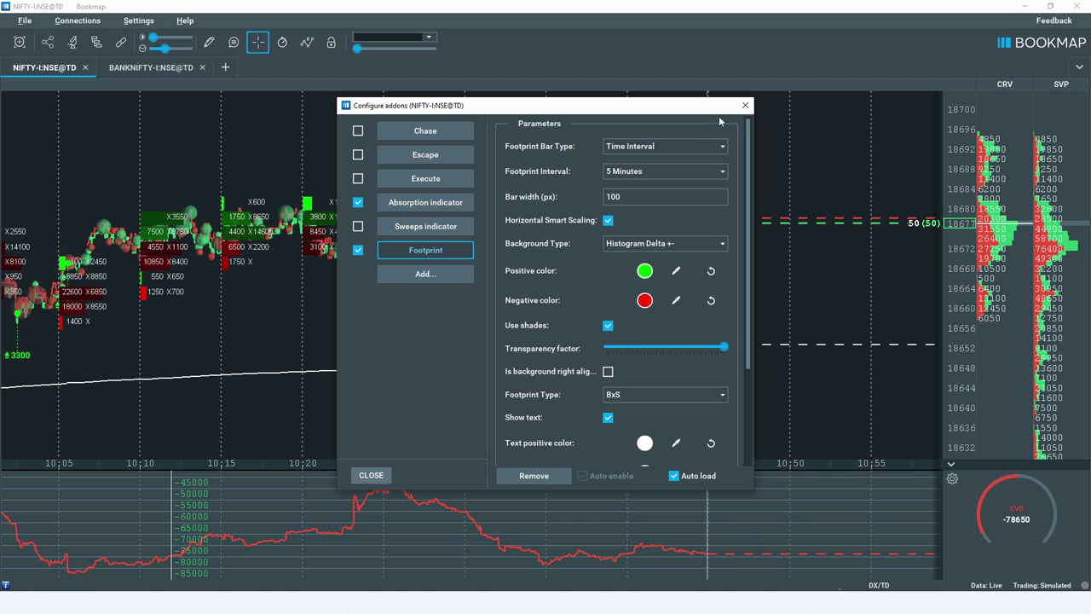
left_click(358, 226)
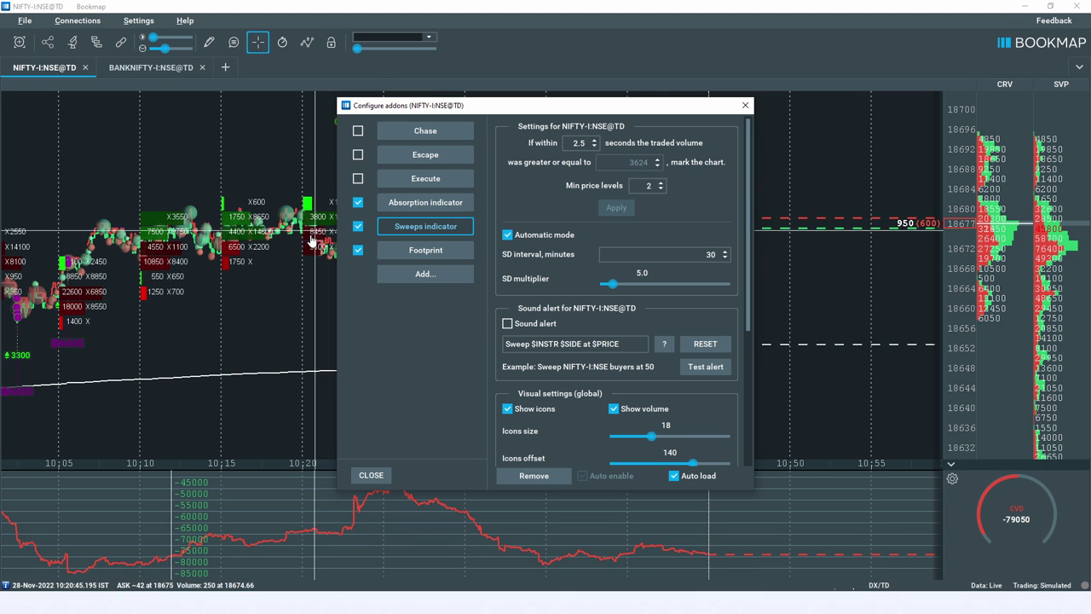
left_click(358, 227)
left_click(747, 105)
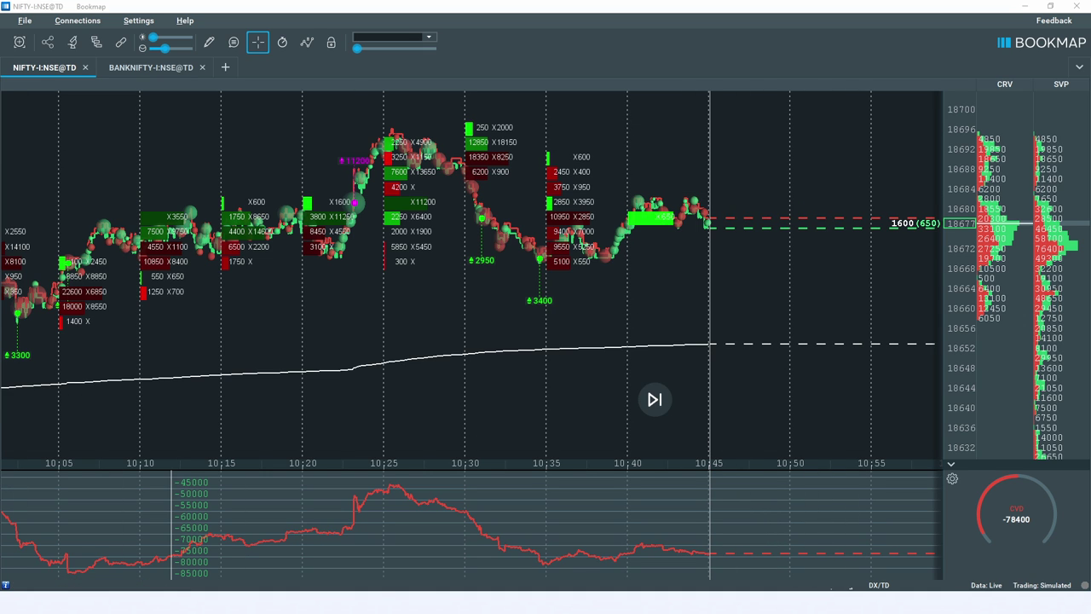
Trace the CVD line's fall from about 10:25 and its flat stretch until 10:45, and draw a rising arrow to the 10:25 footprint.
left_click_drag(546, 565, 712, 554)
mouse_move(408, 484)
left_mouse_down()
mouse_move(501, 523)
mouse_move(535, 567)
left_mouse_up()
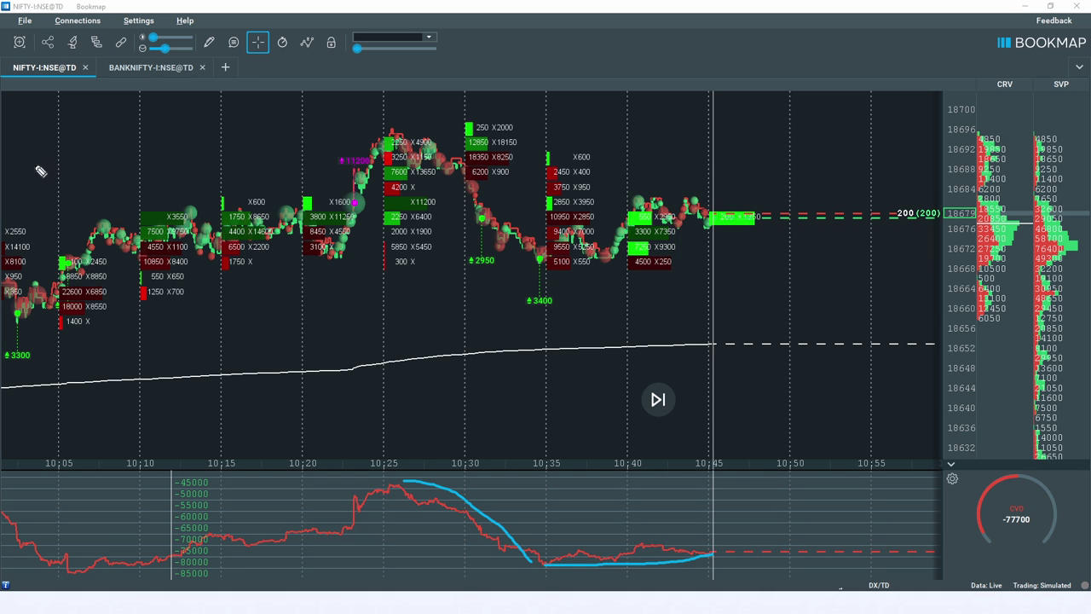
mouse_move(98, 398)
left_mouse_down()
mouse_move(346, 285)
mouse_move(384, 224)
mouse_move(395, 254)
left_mouse_up()
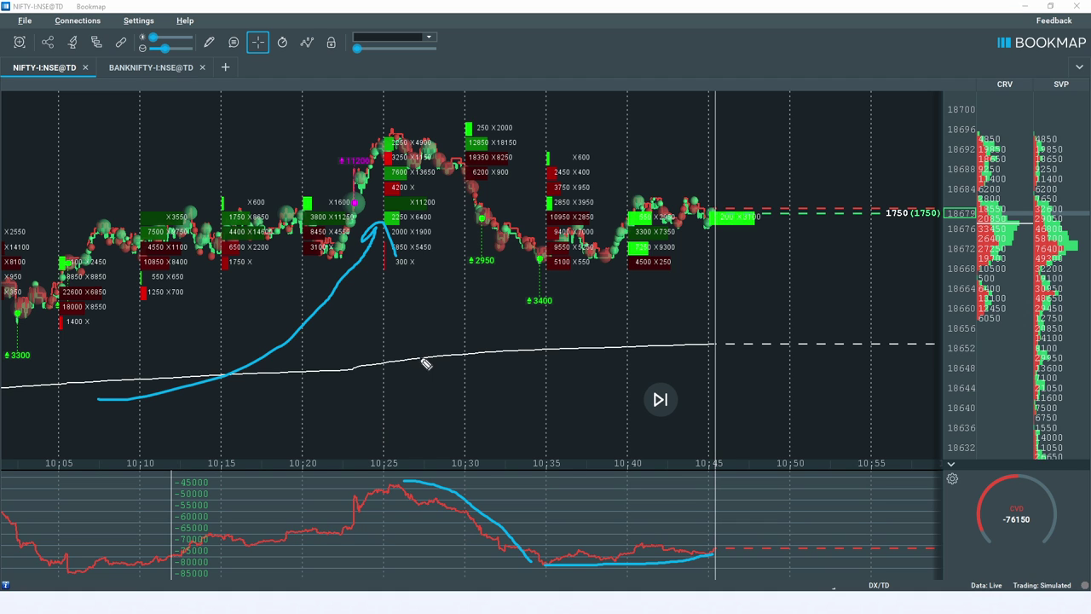
Draw a horizontal line along the 10:25 high with an upward breakout arrow, and a separate falling arrow between about 10:48 and 10:55.
left_click_drag(351, 132, 632, 131)
mouse_move(538, 133)
left_mouse_down()
mouse_move(600, 90)
mouse_move(597, 99)
left_mouse_up()
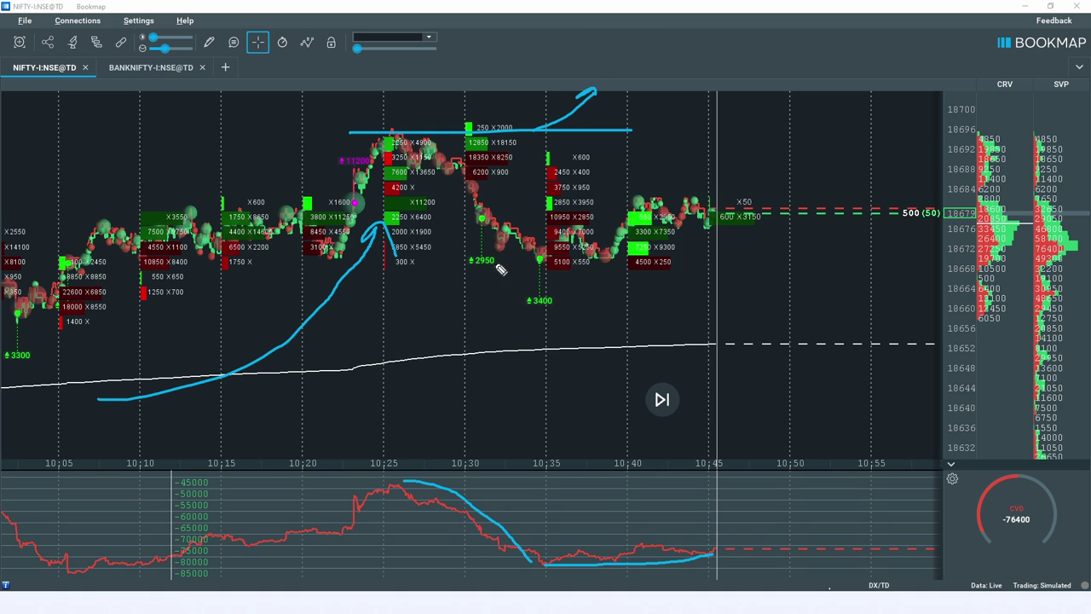
mouse_move(757, 122)
left_mouse_down()
mouse_move(863, 202)
mouse_move(869, 181)
left_mouse_up()
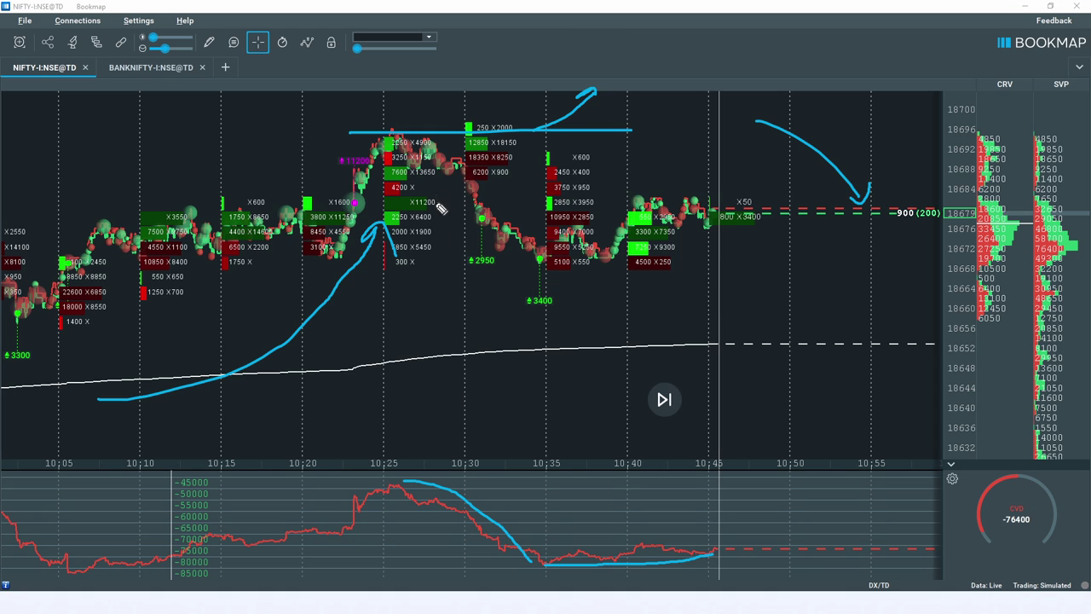
Trace the decline from the high after 10:25 to the 10:35 low several times on both the price chart and the CVD line.
mouse_move(422, 117)
left_mouse_down()
mouse_move(472, 148)
mouse_move(558, 261)
mouse_move(570, 246)
left_mouse_up()
left_click_drag(426, 117, 539, 208)
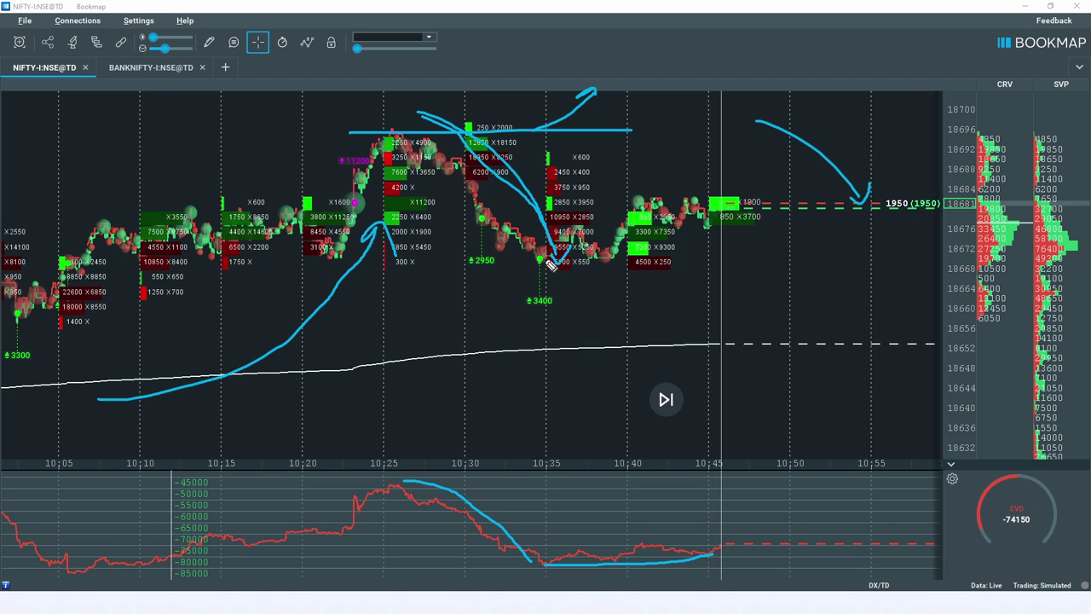
left_click_drag(421, 504, 548, 566)
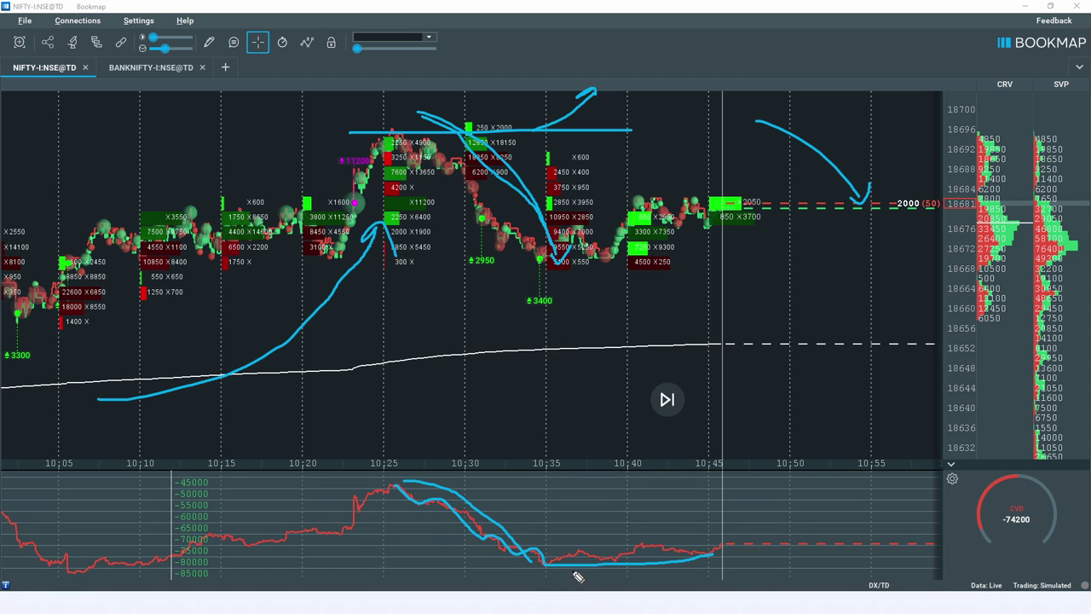
left_click_drag(424, 481, 542, 571)
mouse_move(428, 125)
left_mouse_down()
mouse_move(550, 271)
mouse_move(556, 263)
left_mouse_up()
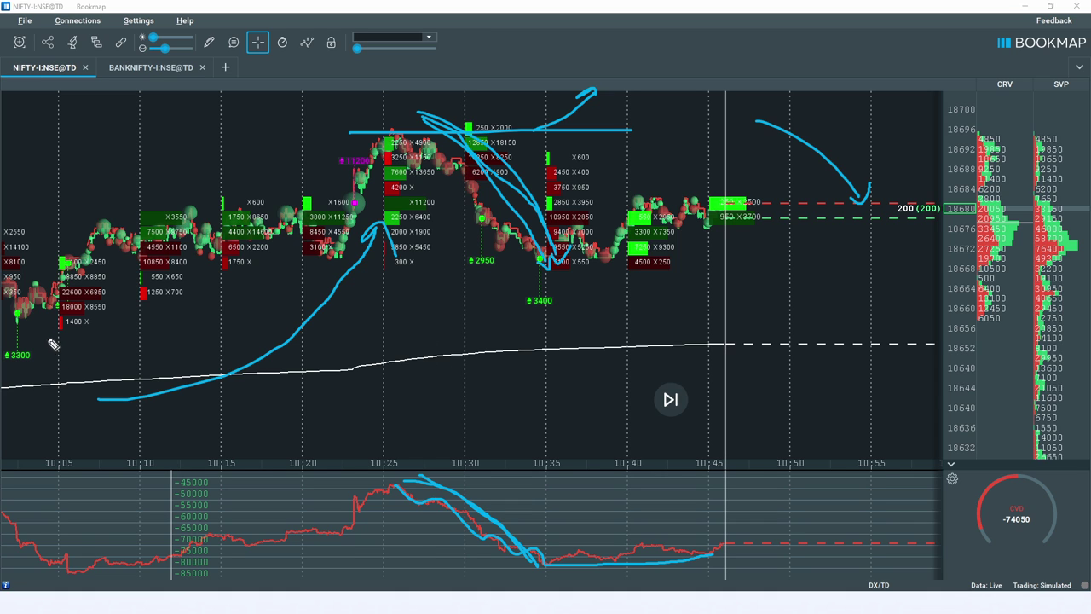
Sketch falling price legs with small bounces in the empty area below the price, and underline the first bounce's low.
left_click_drag(451, 265, 501, 339)
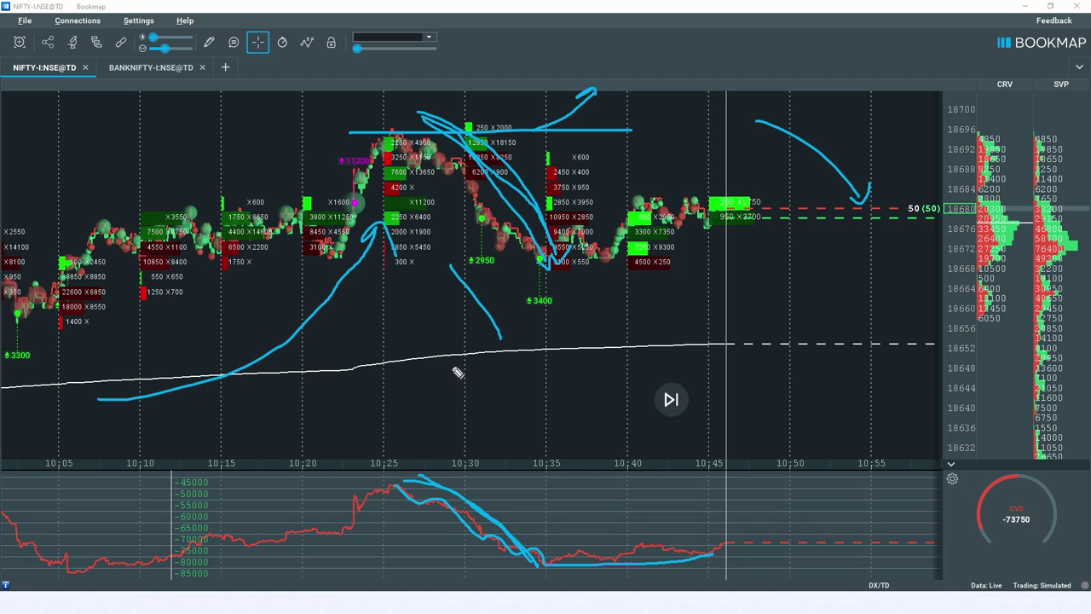
mouse_move(617, 286)
left_mouse_down()
mouse_move(663, 311)
mouse_move(699, 371)
left_mouse_up()
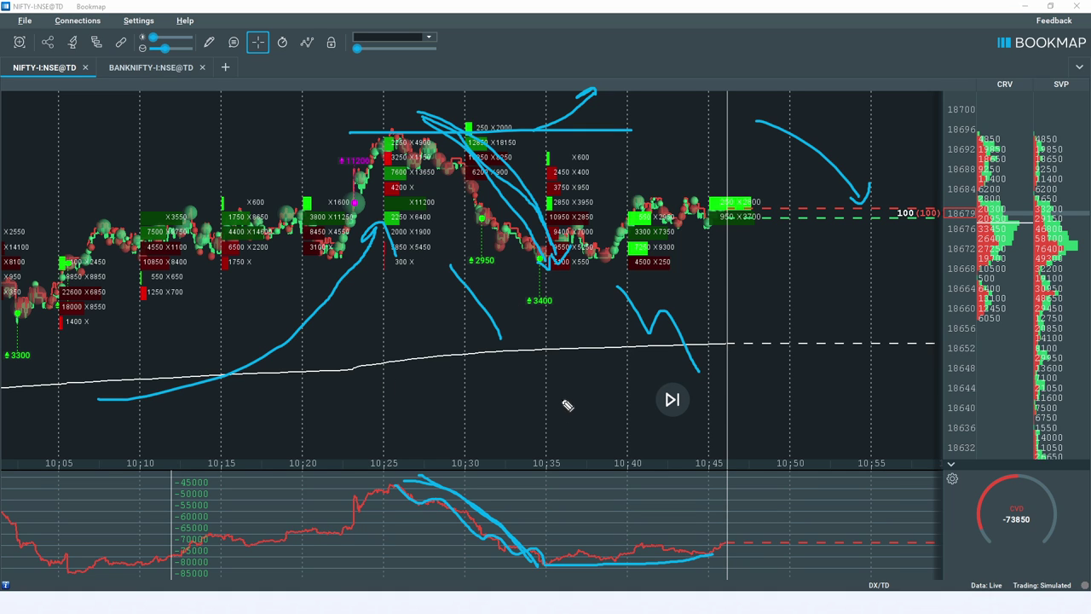
mouse_move(590, 347)
left_mouse_down()
mouse_move(622, 391)
mouse_move(658, 357)
left_mouse_up()
left_click_drag(626, 392, 627, 394)
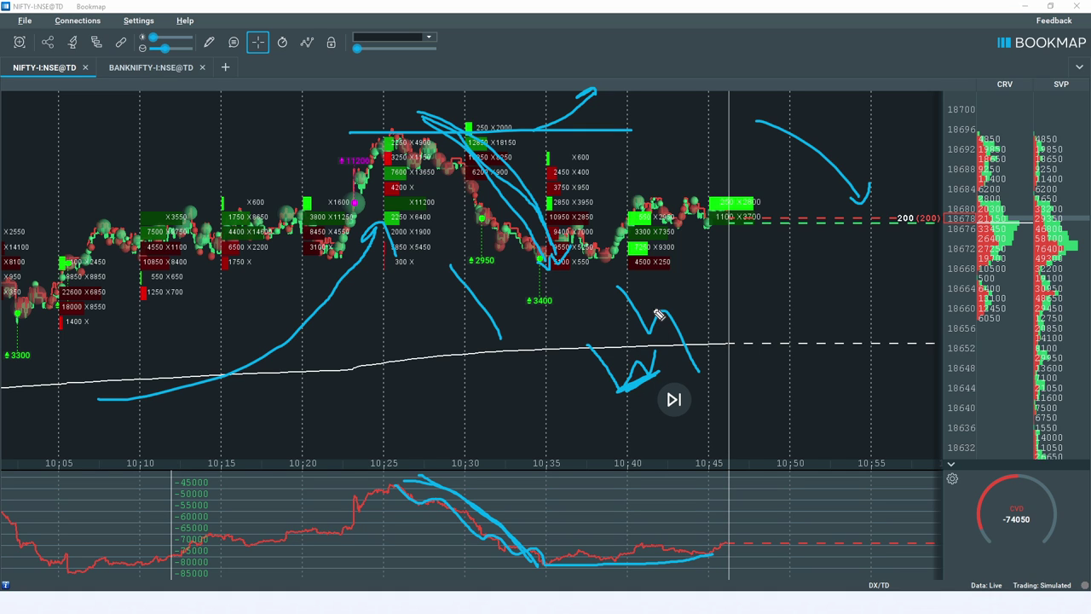
left_click_drag(669, 341, 705, 344)
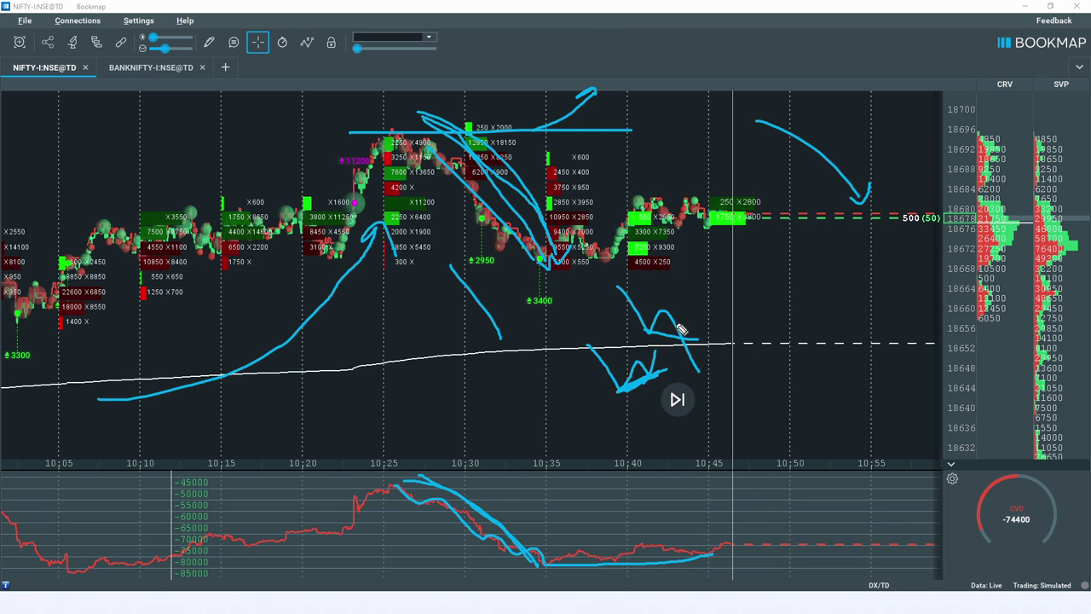
Extend the sketched decline to a marked low with a rebound arrow, add level lines at about 18656 and 18642, and clear all drawings.
mouse_move(652, 316)
left_mouse_down()
mouse_move(669, 312)
mouse_move(720, 392)
left_mouse_up()
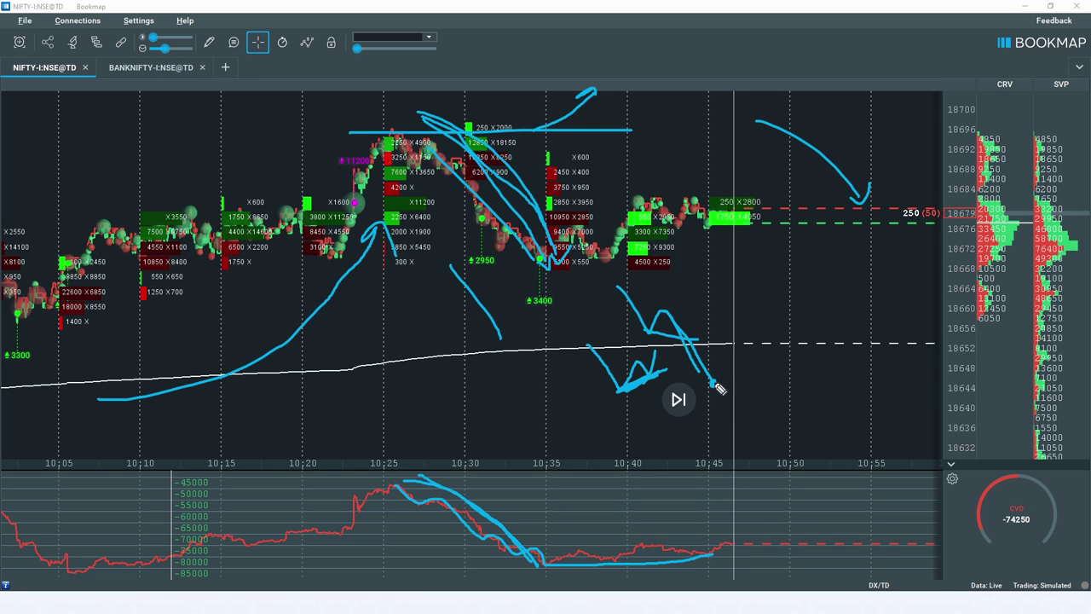
mouse_move(715, 385)
left_mouse_down()
mouse_move(718, 410)
mouse_move(713, 375)
mouse_move(738, 327)
left_mouse_up()
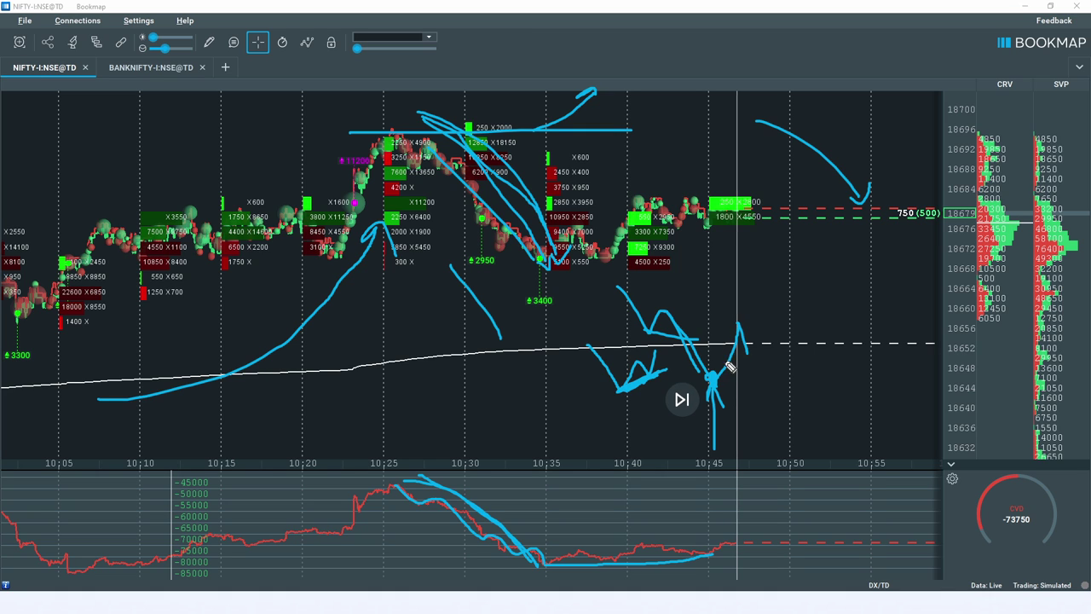
left_click_drag(738, 325, 713, 325)
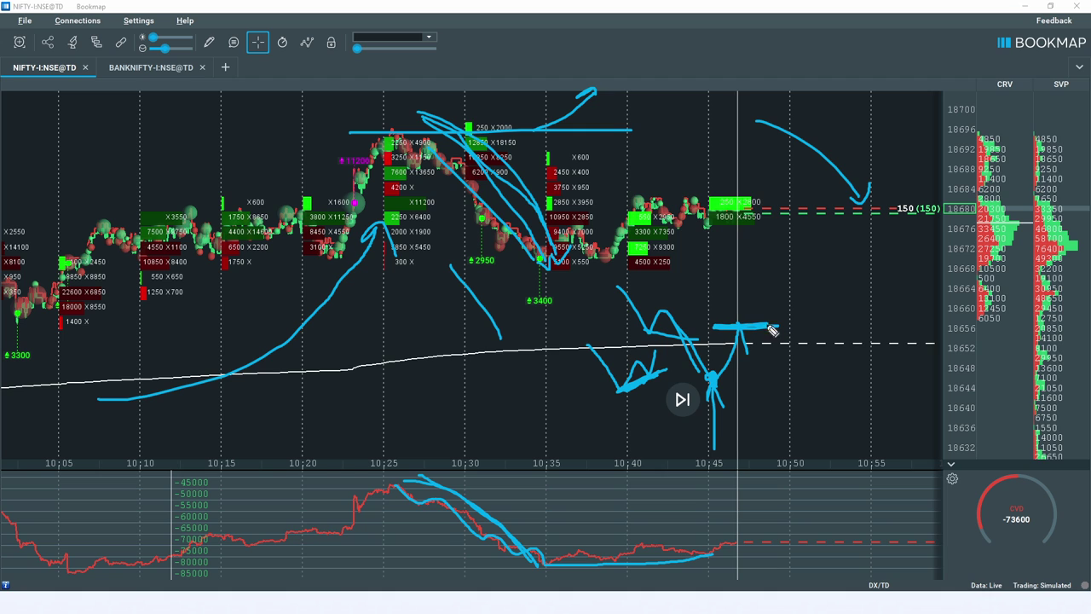
left_click_drag(697, 396, 842, 397)
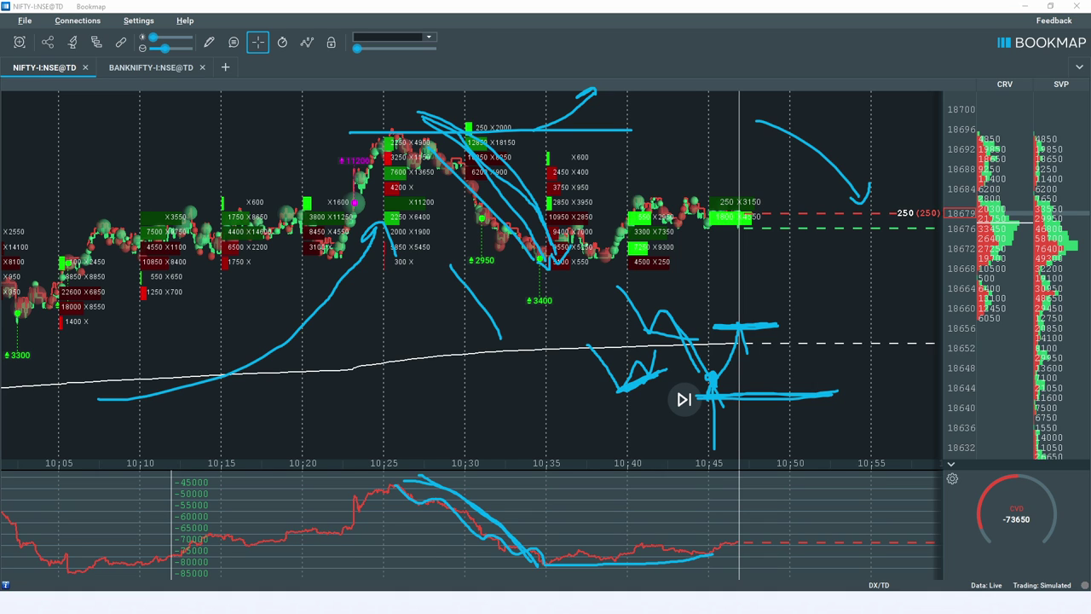
key("Escape")
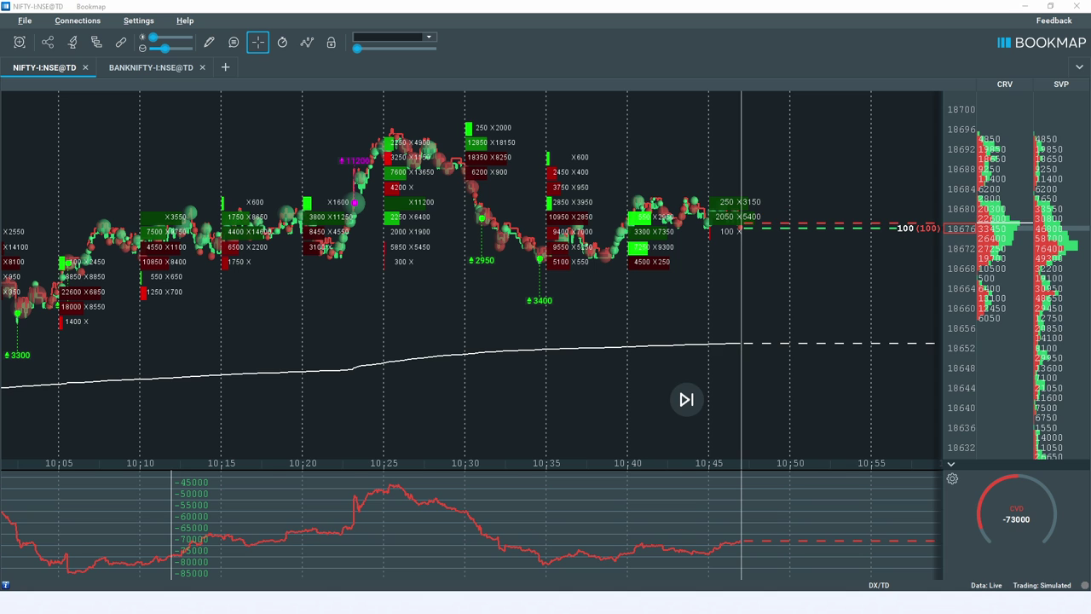
View NIFTY-I's session since about 09:15, and examine BANKNIFTY-I's footprint bars and absorption marks since about 09:45.
scroll(718, 329, "down", 5)
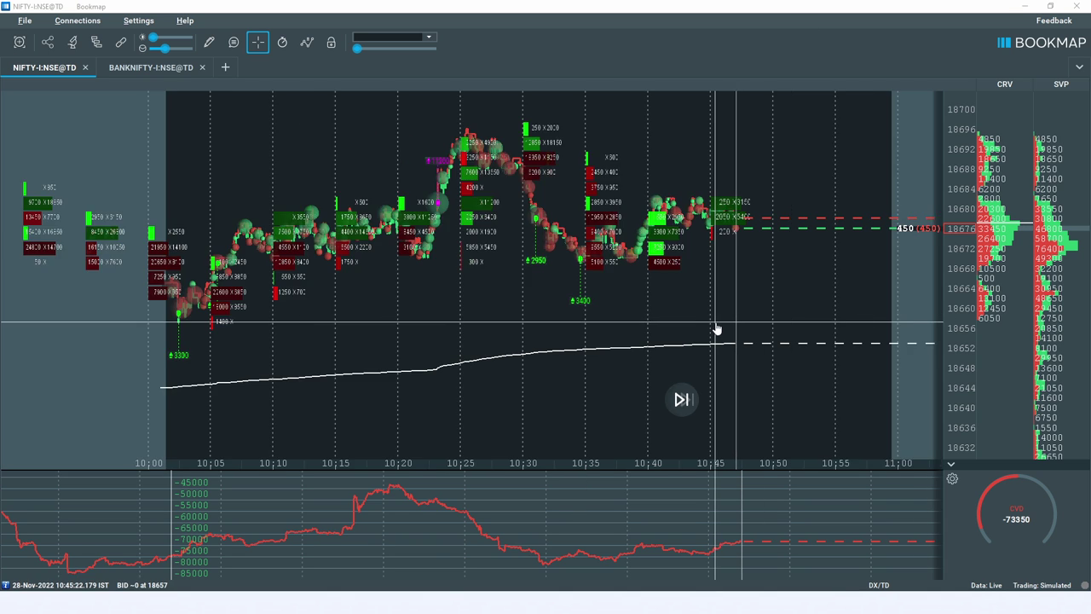
scroll(722, 327, "up", 3)
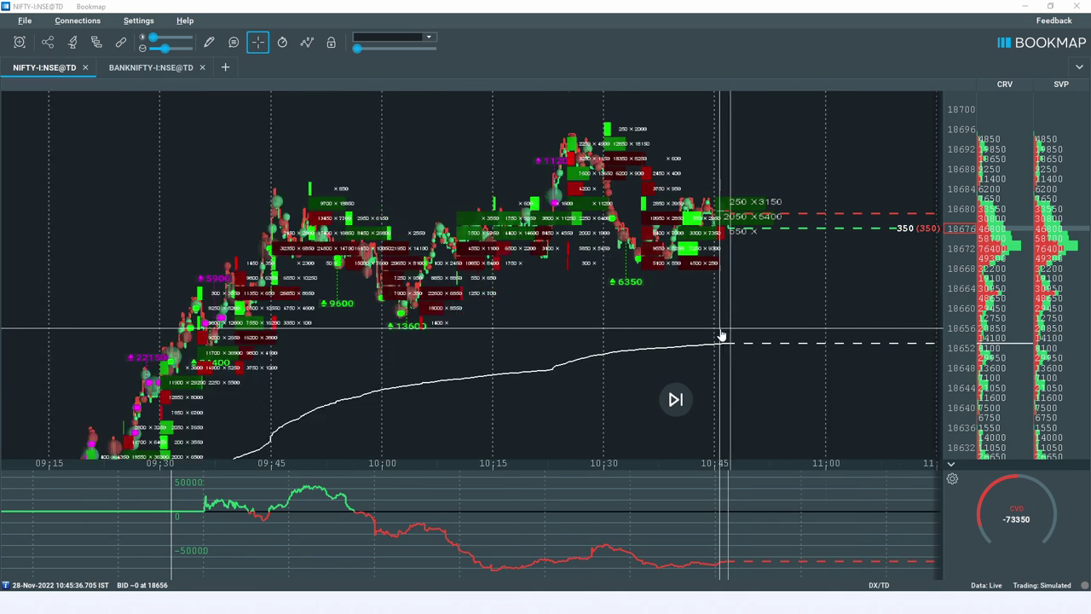
left_click(139, 70)
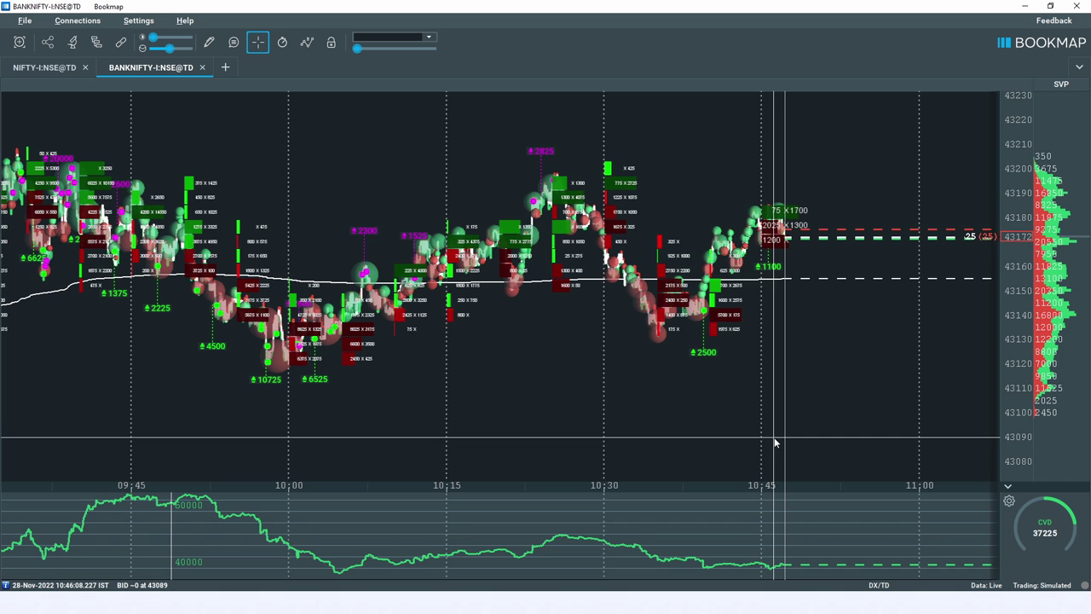
scroll(768, 408, "down", 3)
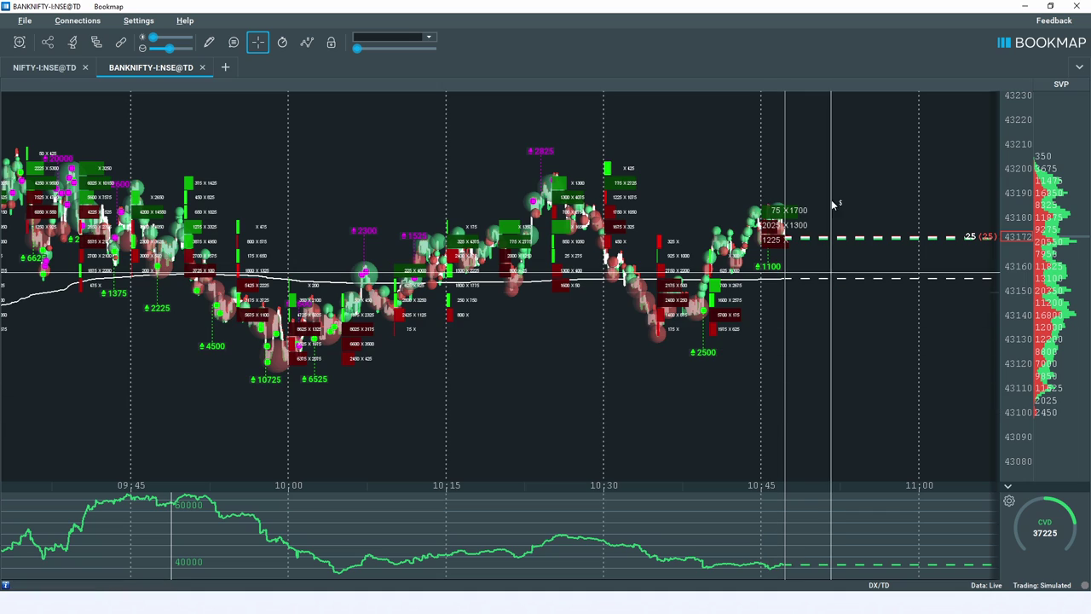
scroll(780, 339, "up", 3)
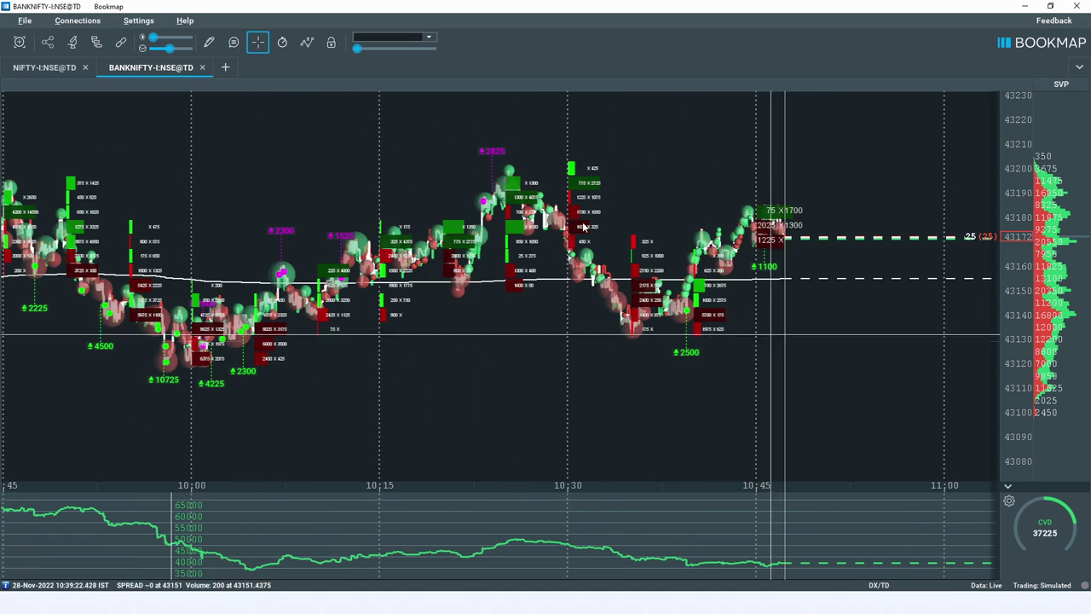
Return to NIFTY-I and examine its footprint bars and volume profile from about 09:30 onwards.
left_click(37, 68)
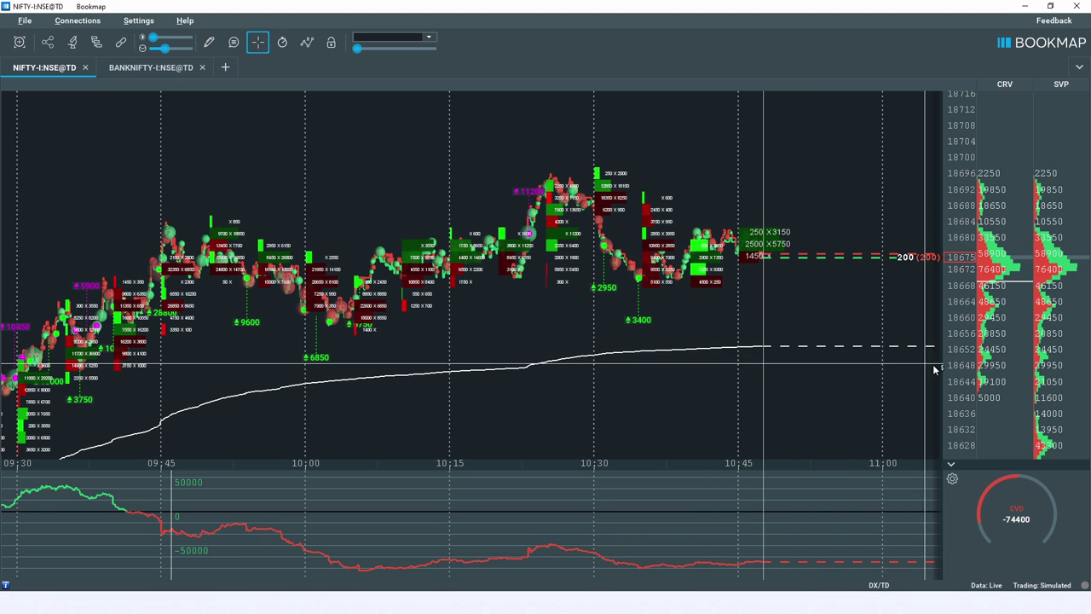
scroll(960, 365, "up", 2)
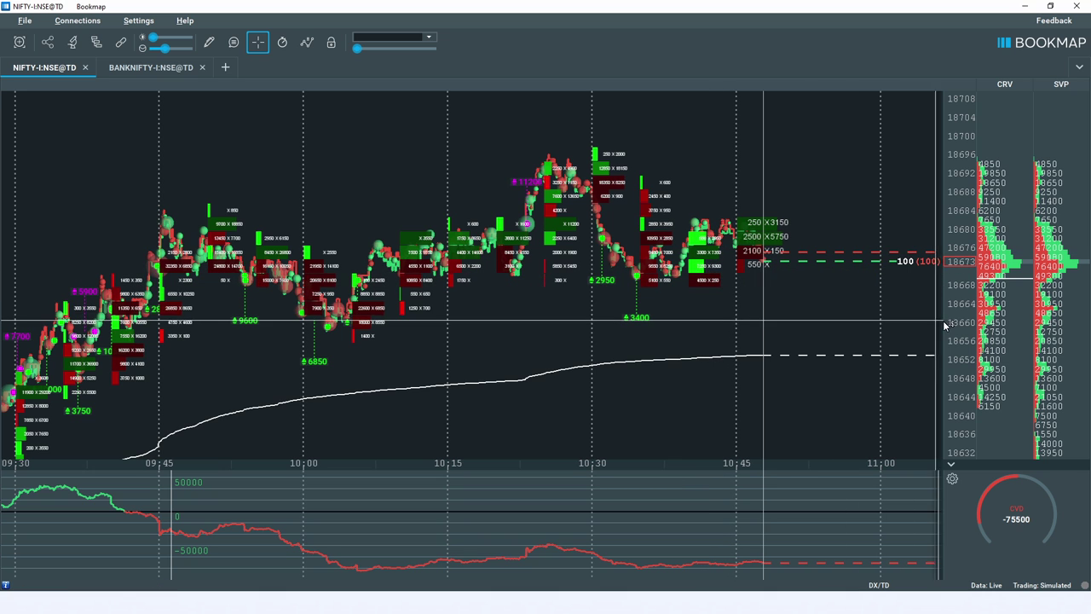
scroll(958, 314, "down", 1)
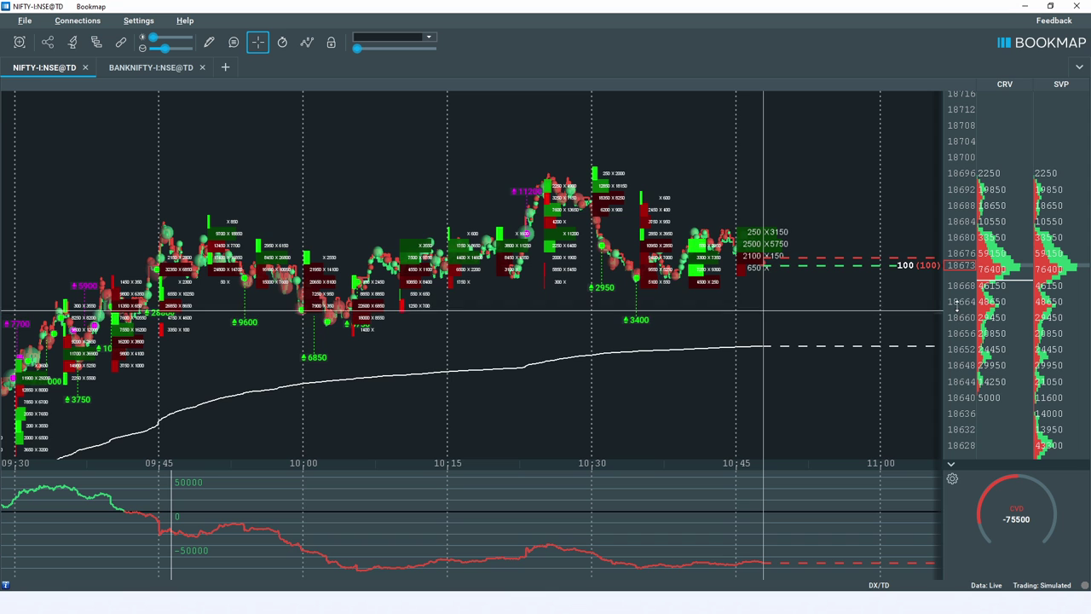
Open NIFTY-I's Footprint add-on settings, move the dialog clear of the chart, and set the footprint interval to 10 minutes.
scroll(956, 305, "down", 2)
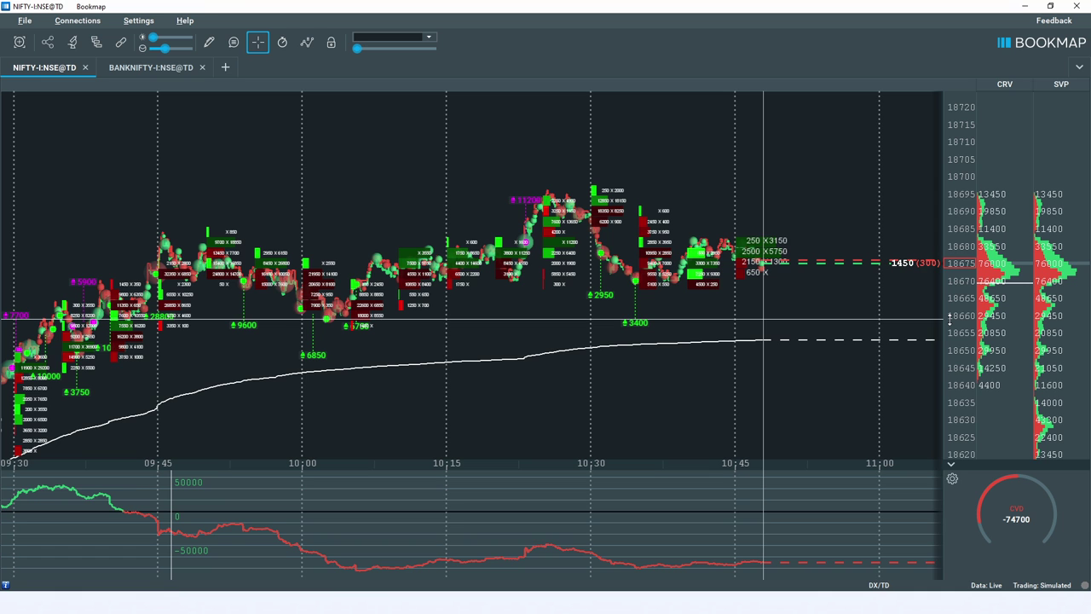
scroll(796, 324, "up", 3)
left_click_drag(793, 373, 733, 379)
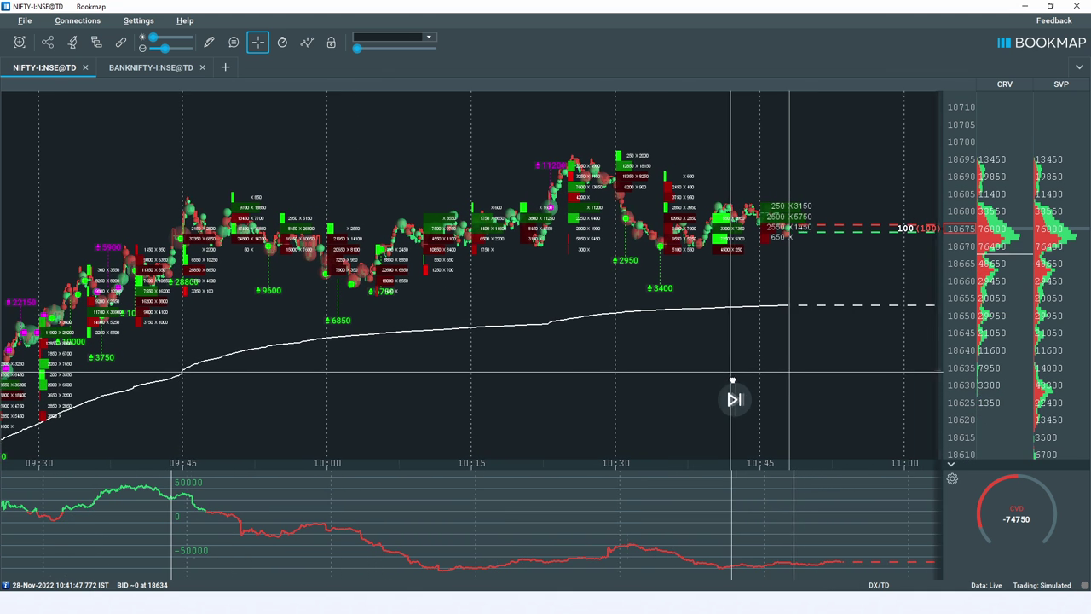
left_click(93, 42)
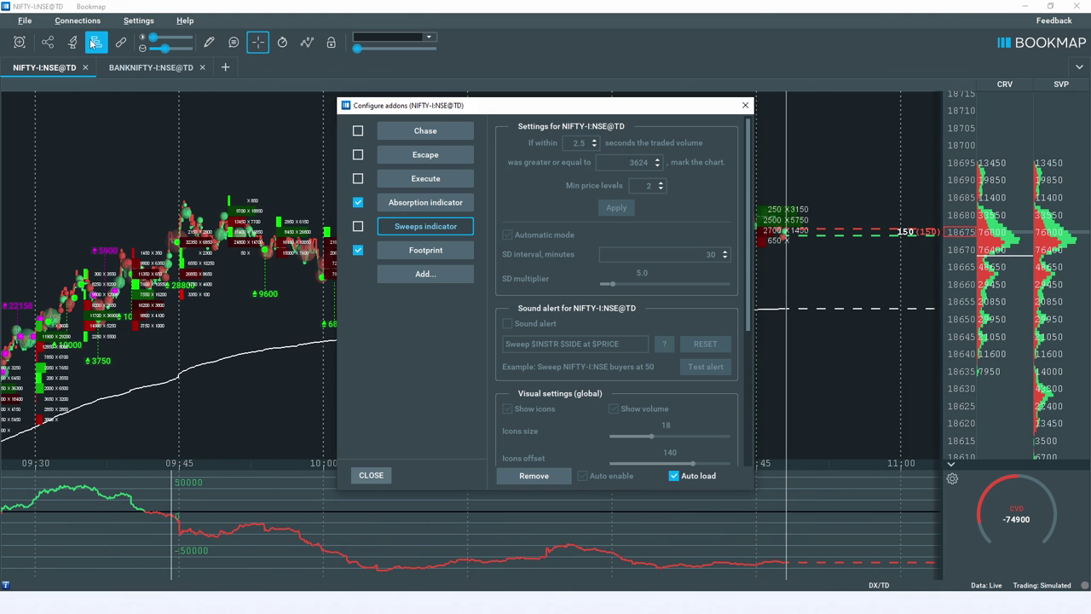
left_click(425, 250)
left_click(684, 145)
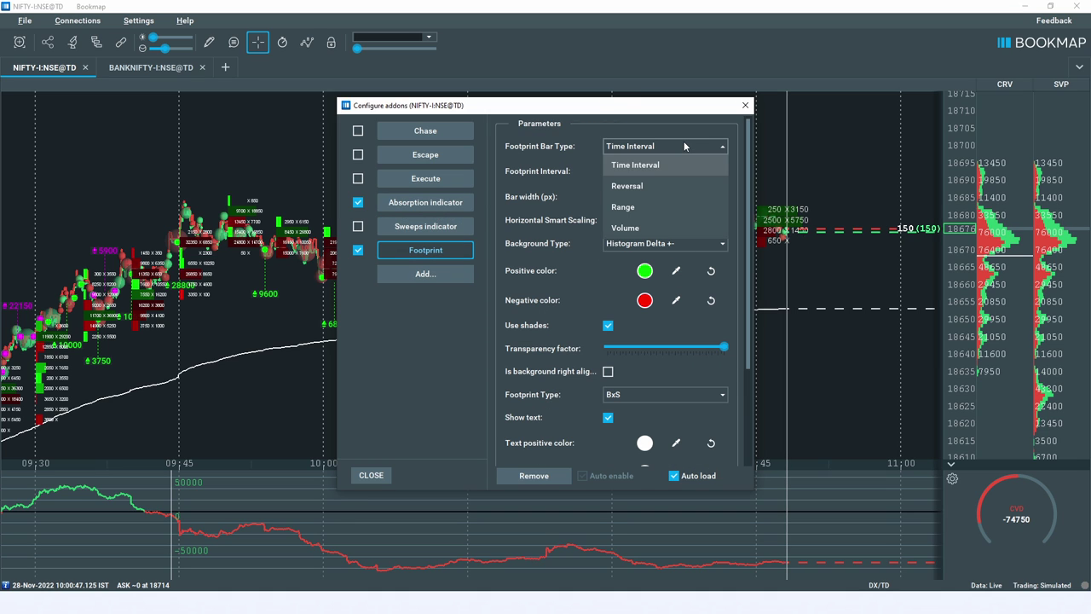
left_click(676, 167)
left_click(656, 170)
left_click_drag(658, 106, 846, 45)
left_click(869, 111)
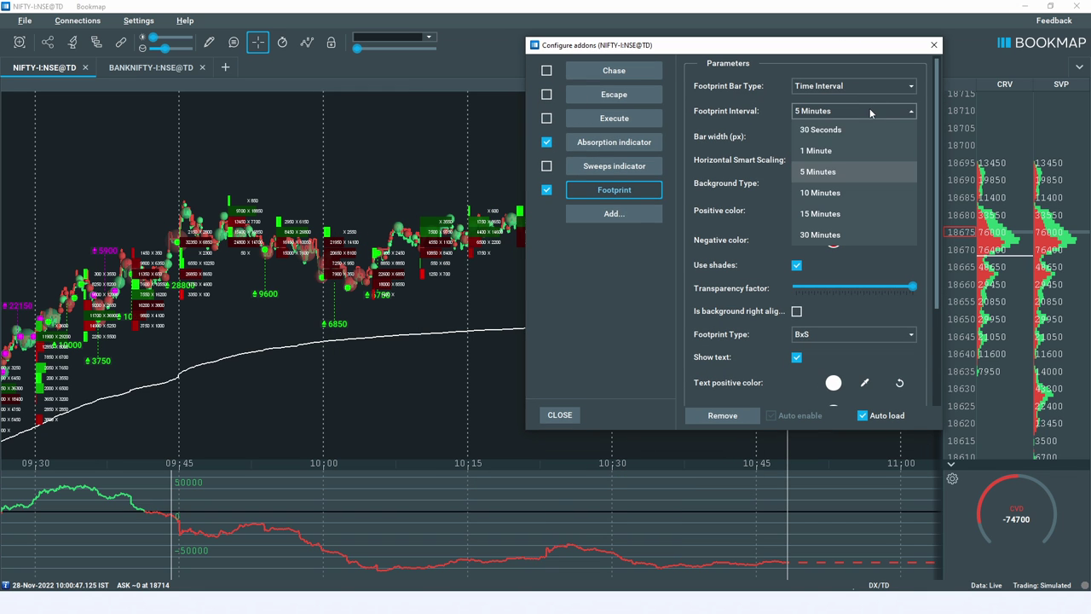
left_click(848, 194)
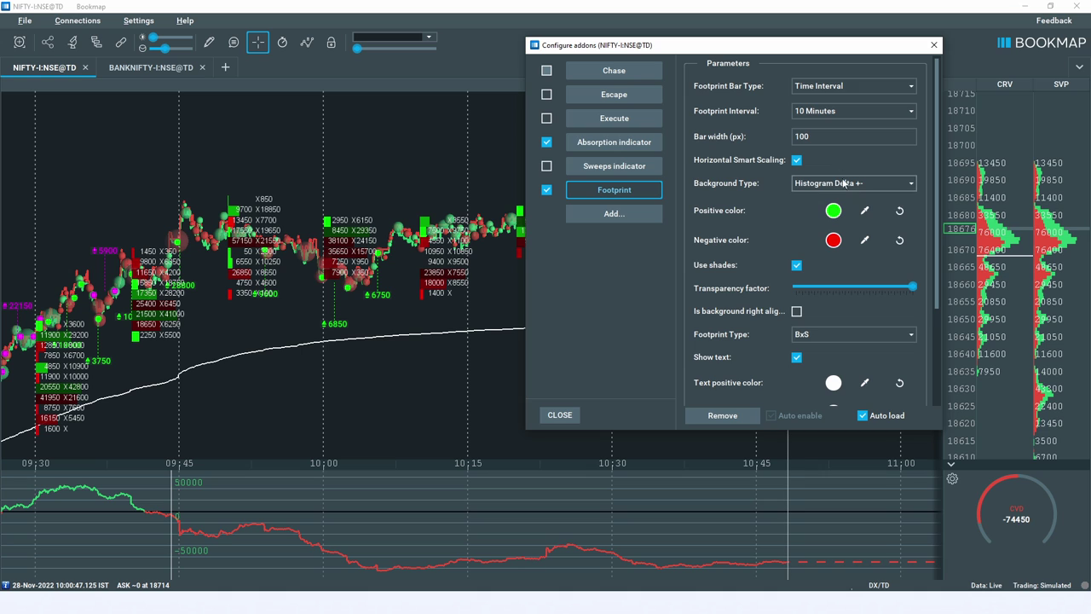
Compare footprint intervals by switching to 15 minutes, to 5 minutes, and to 15 minutes again.
left_click(836, 114)
left_click(826, 215)
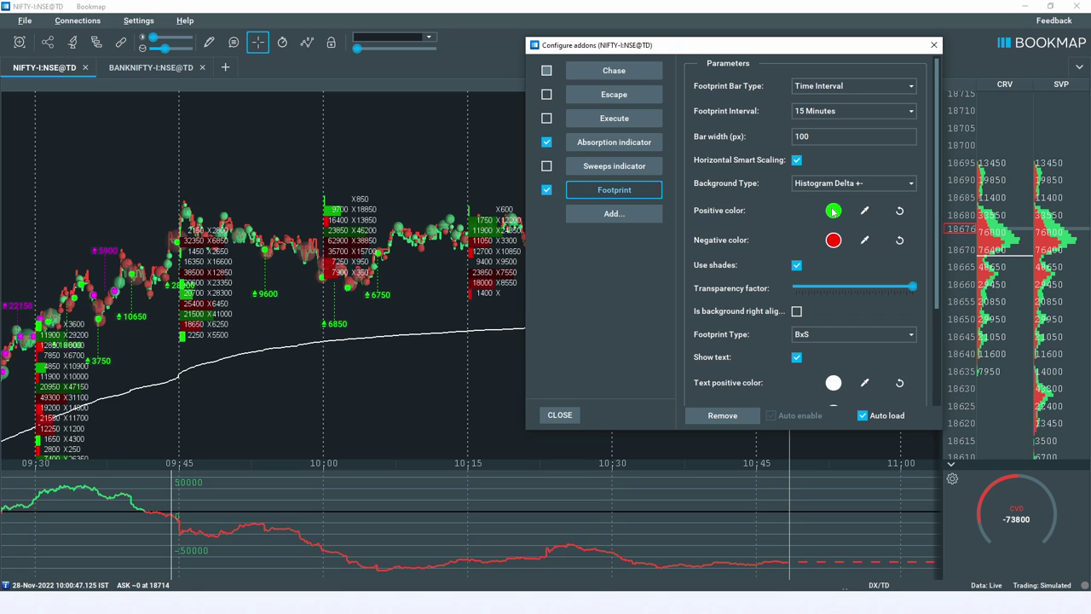
left_click(854, 110)
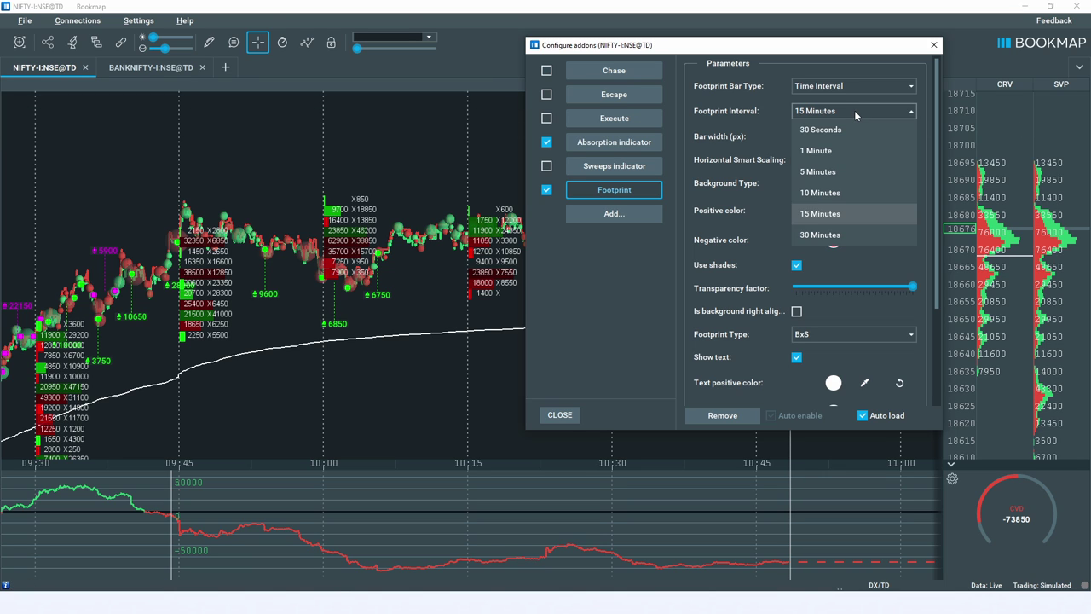
left_click(841, 171)
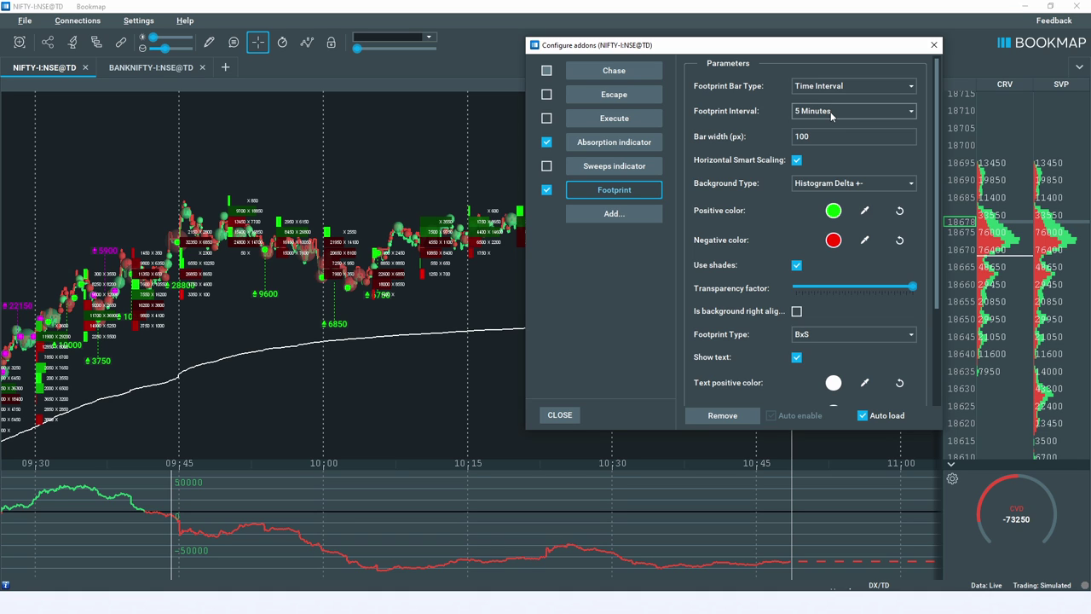
left_click(831, 115)
left_click(812, 215)
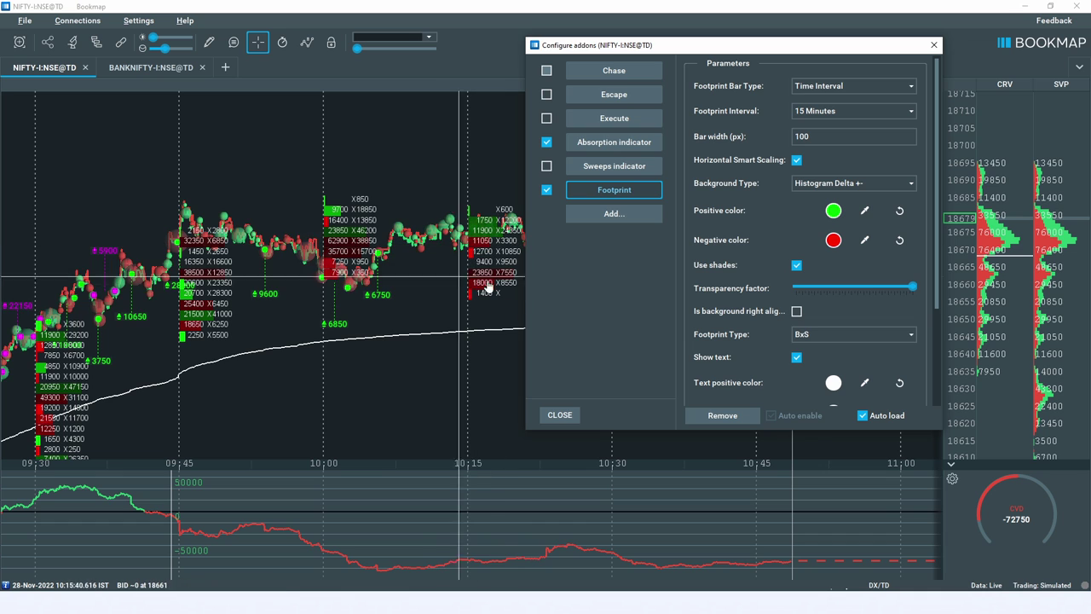
Try the 30-minute footprint interval, set it back to 5 minutes, and close the add-on settings.
left_click(850, 111)
left_click(831, 235)
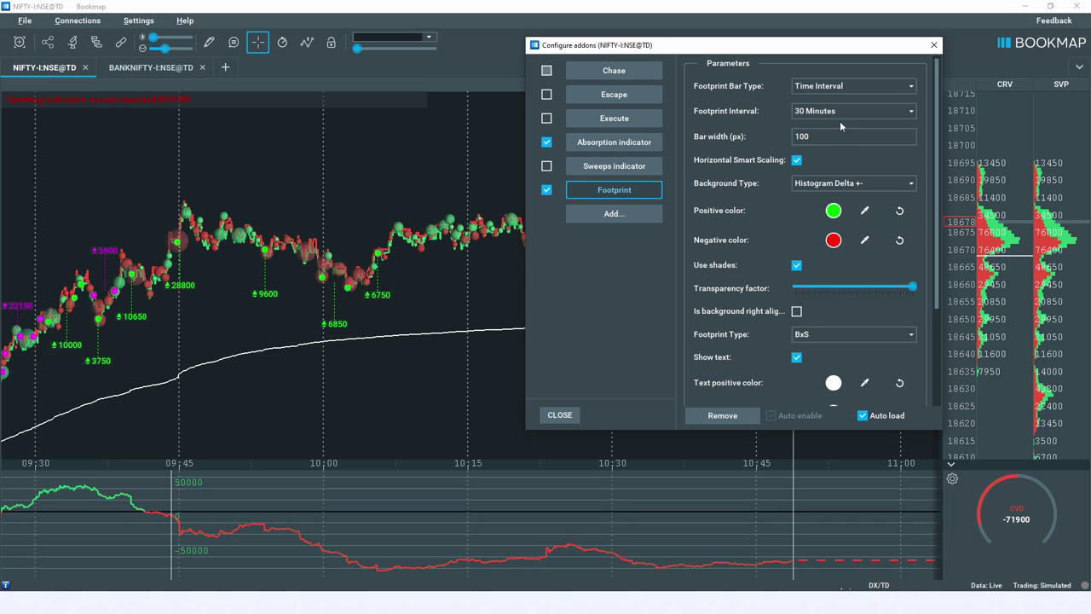
left_click(849, 112)
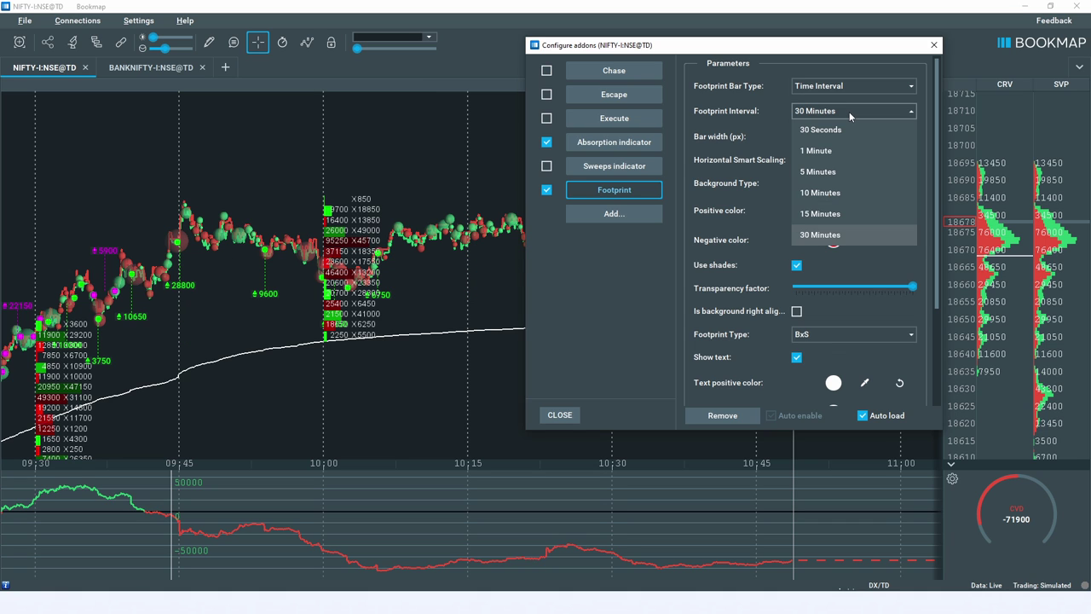
left_click(835, 168)
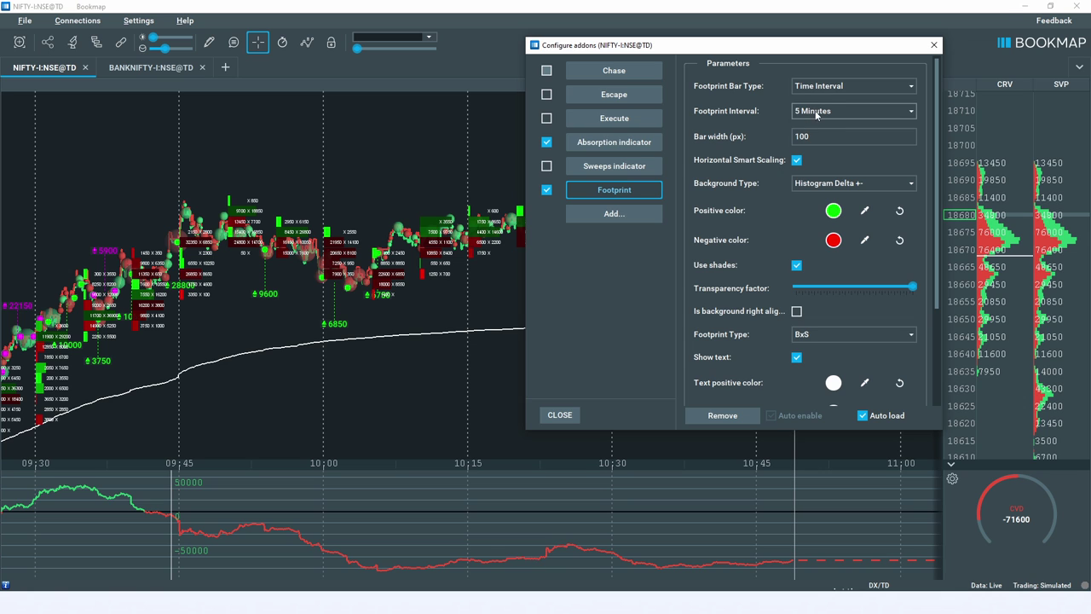
left_click(933, 44)
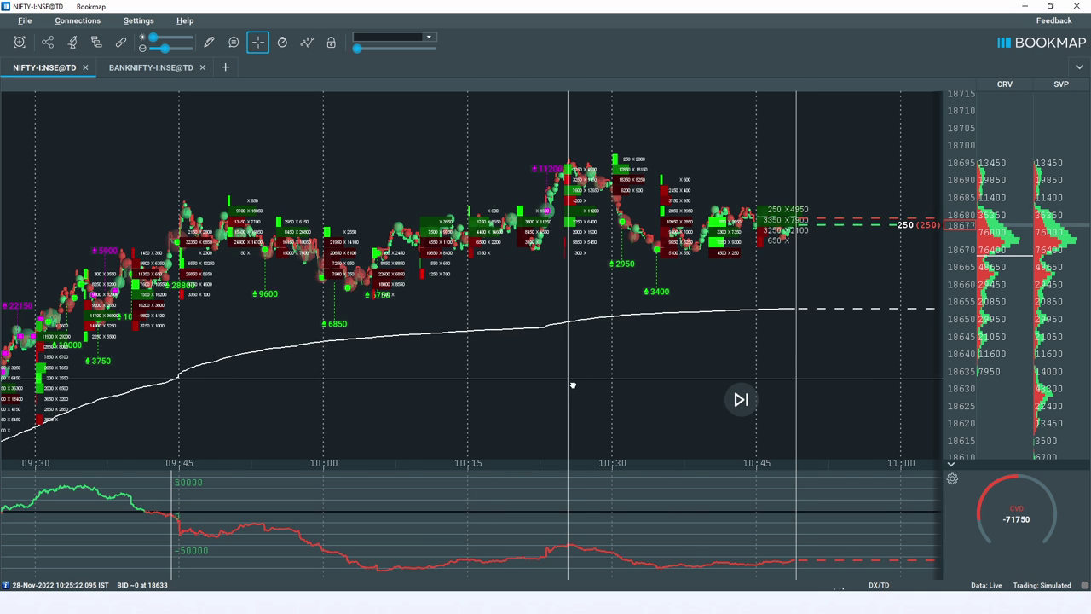
Configure the SVP column to show its POC on the chart in yellow, and close the column settings.
right_click(1061, 86)
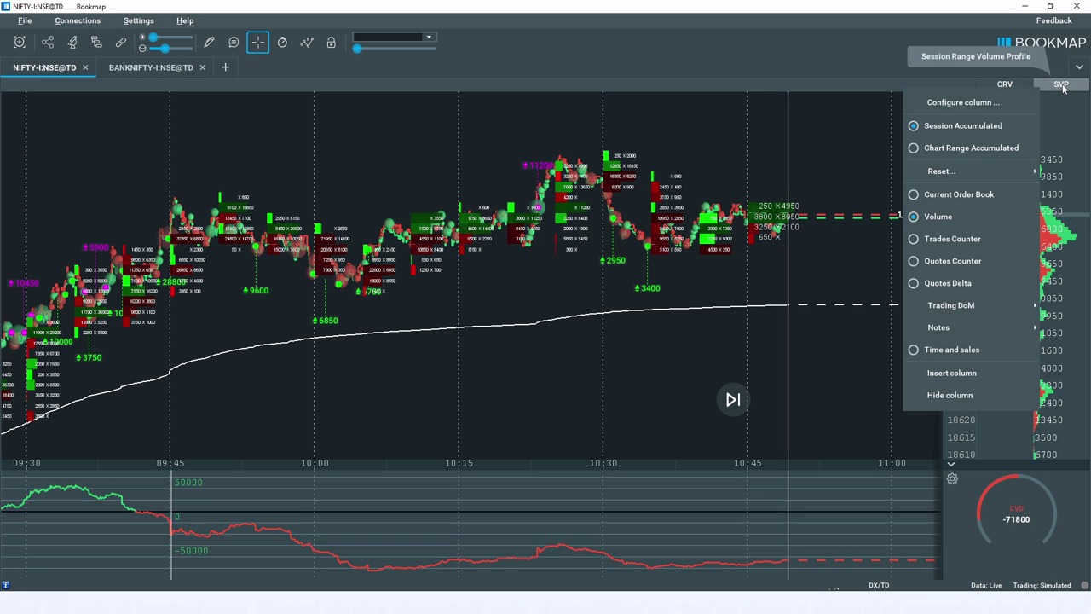
left_click(991, 104)
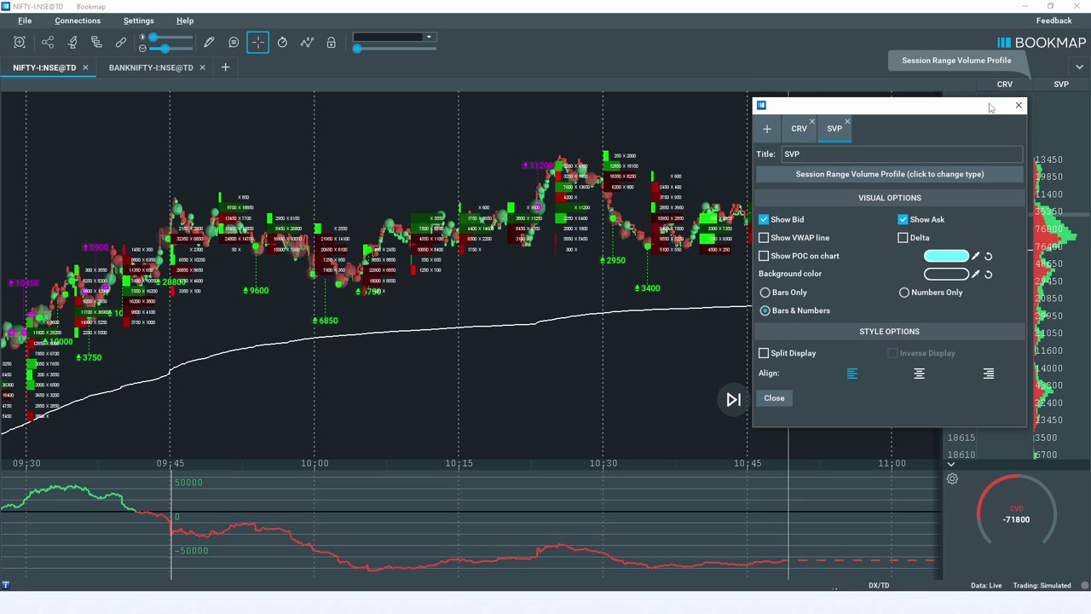
left_click(764, 255)
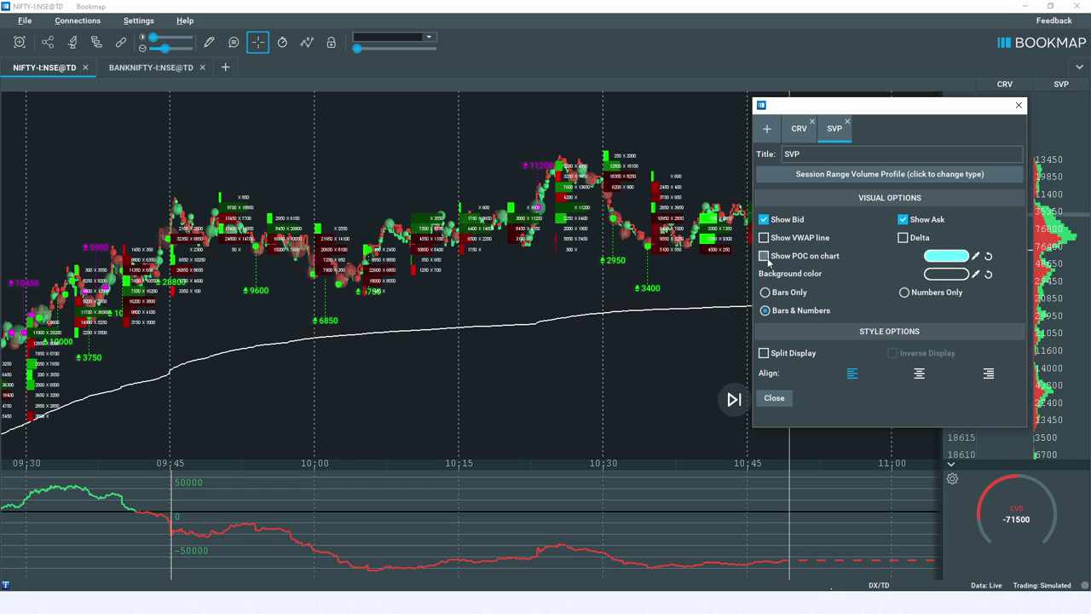
left_click(946, 255)
left_click(908, 236)
left_click(848, 376)
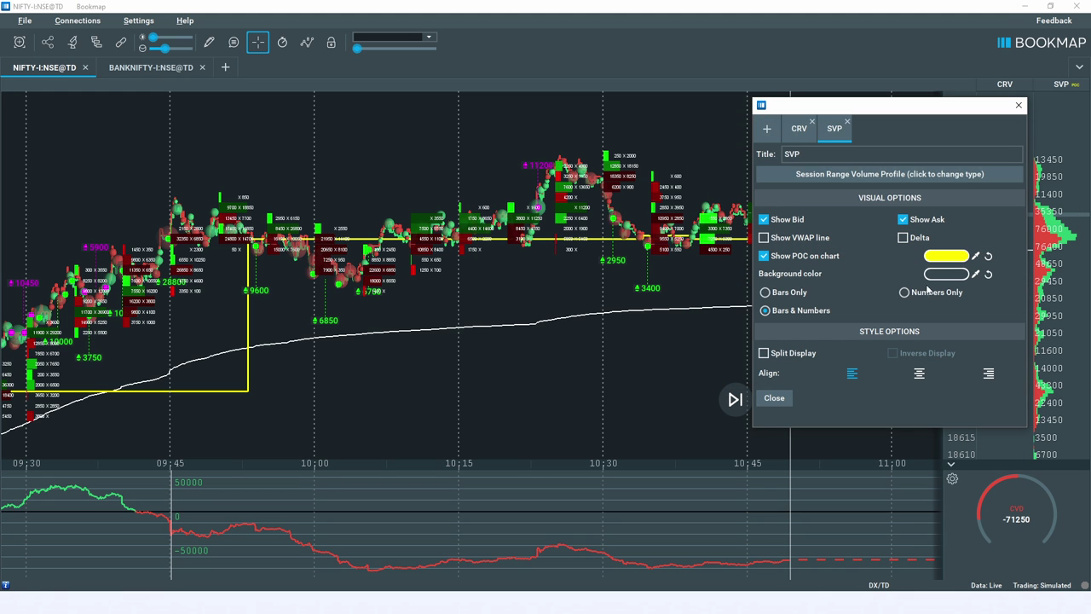
left_click(1018, 105)
Show NIFTY-I's whole session and sketch lines extending the POC levels at about 18600, 18628 and 18672.
scroll(733, 282, "down", 3)
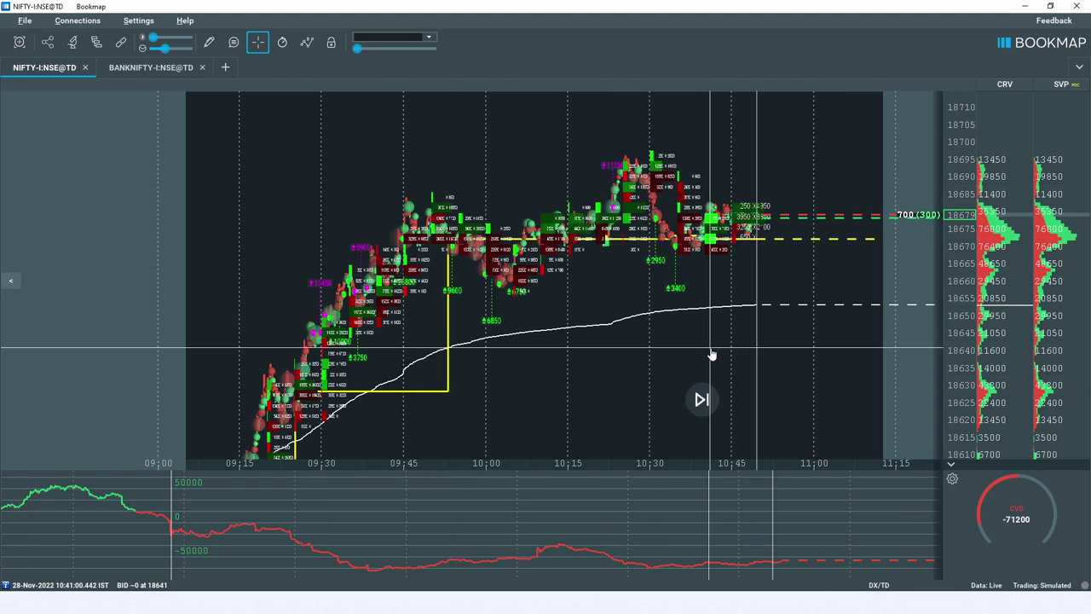
scroll(962, 263, "down", 2)
scroll(962, 262, "up", 2)
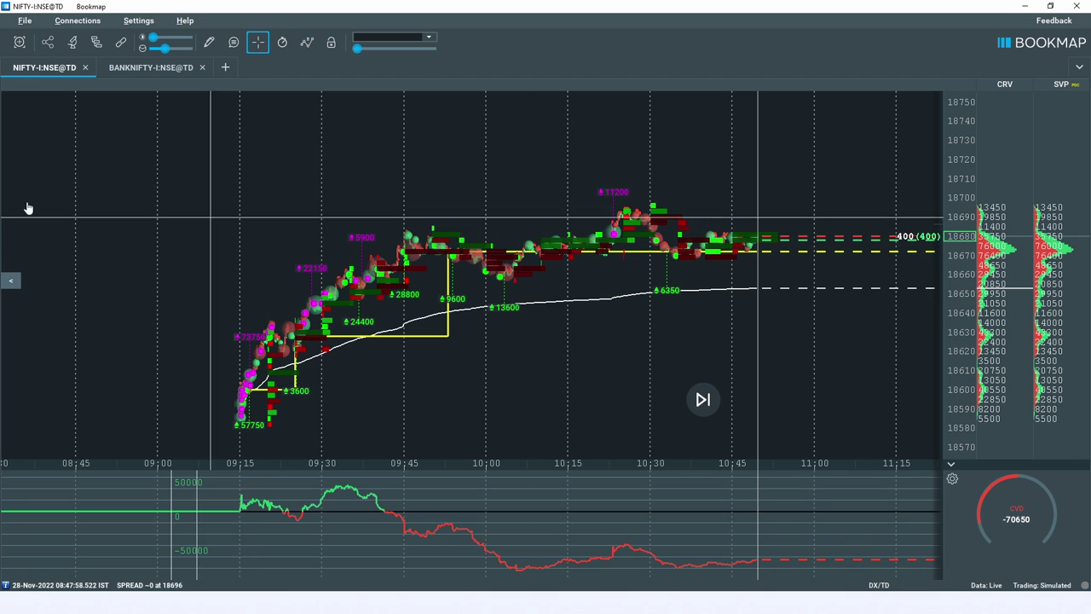
left_click_drag(282, 391, 393, 391)
left_click_drag(440, 335, 563, 320)
left_click_drag(731, 253, 960, 245)
Sketch a doubled rising arrow below the price towards the current POC, and retrace the lines at about 18600 and 18628.
mouse_move(316, 423)
left_mouse_down()
mouse_move(439, 408)
mouse_move(551, 366)
mouse_move(787, 235)
mouse_move(783, 271)
left_mouse_up()
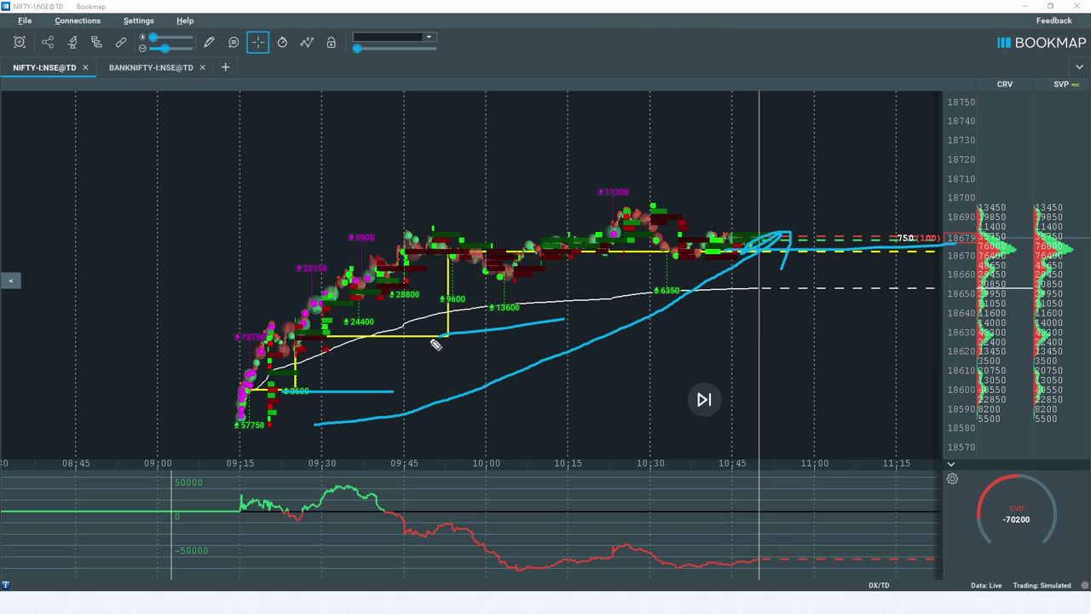
mouse_move(348, 426)
left_mouse_down()
mouse_move(560, 375)
mouse_move(729, 294)
mouse_move(774, 258)
left_mouse_up()
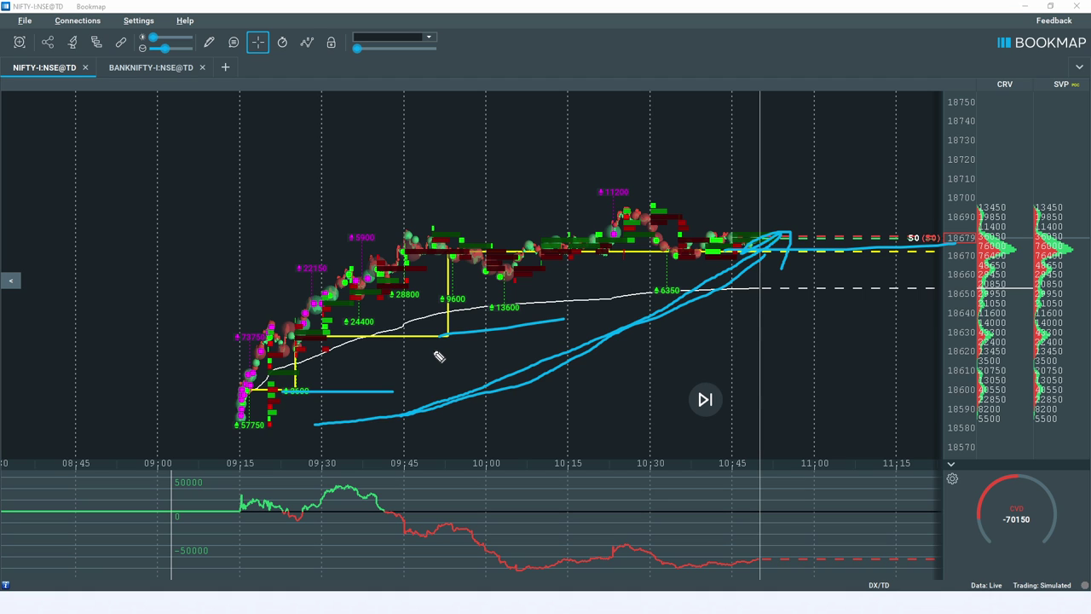
left_click_drag(285, 394, 375, 393)
left_click_drag(294, 393, 441, 396)
left_click_drag(444, 337, 543, 337)
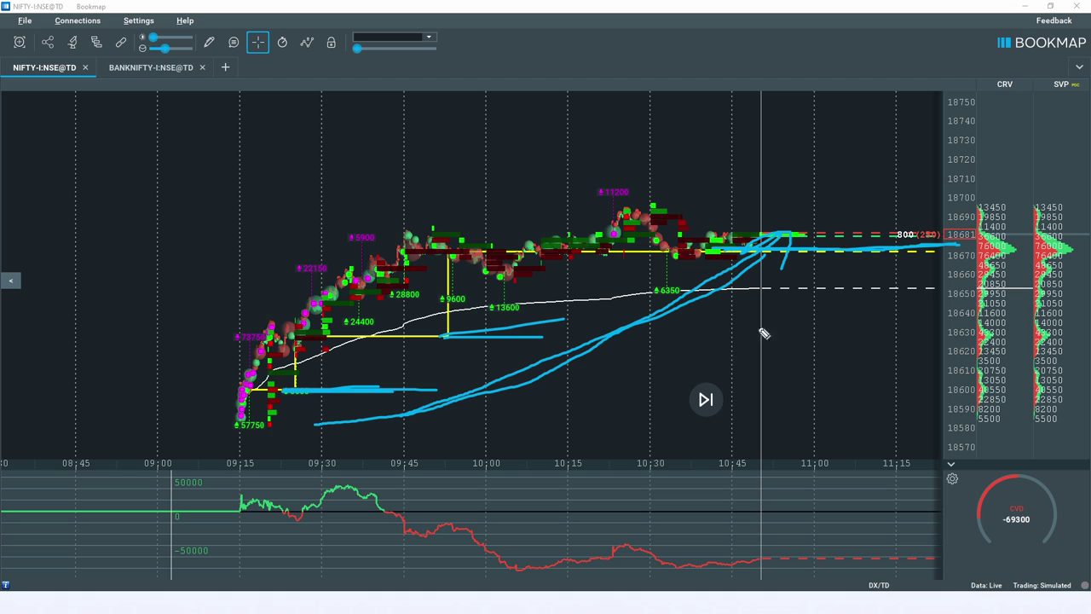
Sketch a rising arrow in the empty area before 09:15, link the current POC to it with a curved arrow, and clear all drawings.
mouse_move(101, 308)
left_mouse_down()
mouse_move(210, 231)
mouse_move(253, 147)
mouse_move(273, 181)
left_mouse_up()
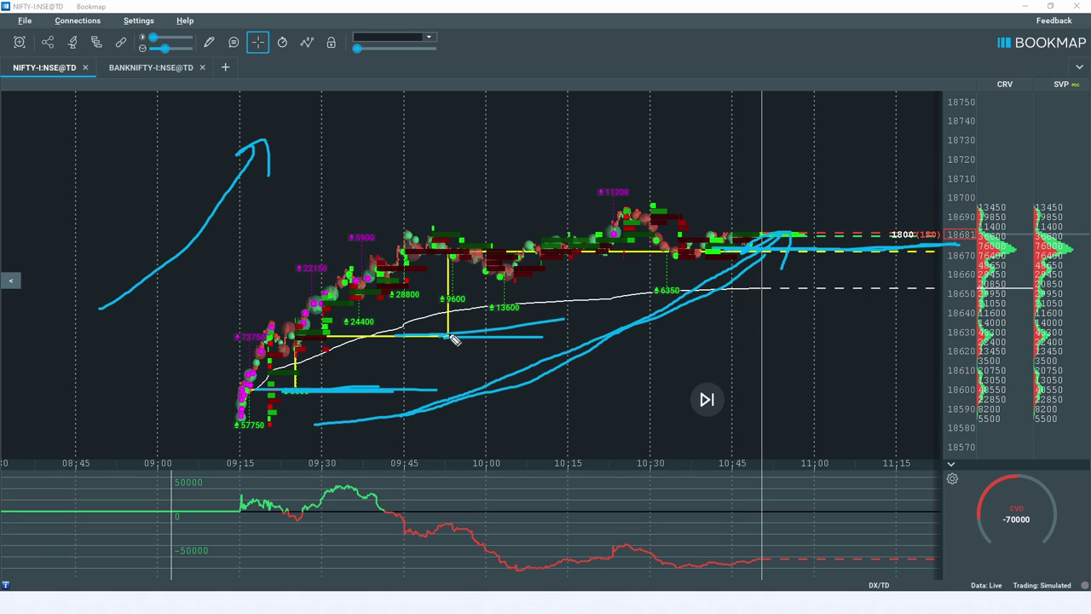
left_click_drag(511, 247, 269, 162)
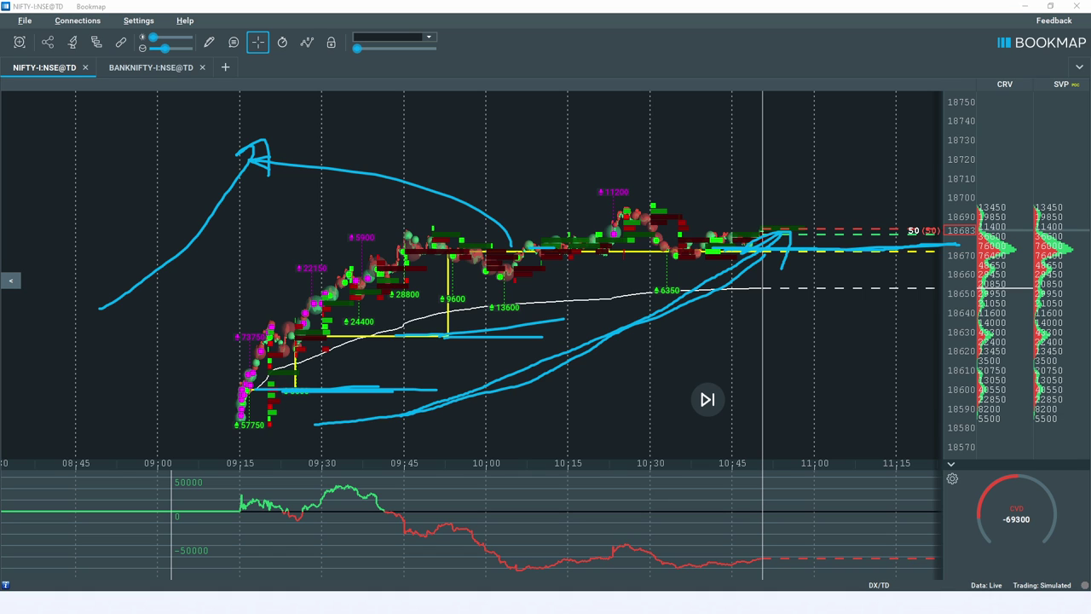
key("e")
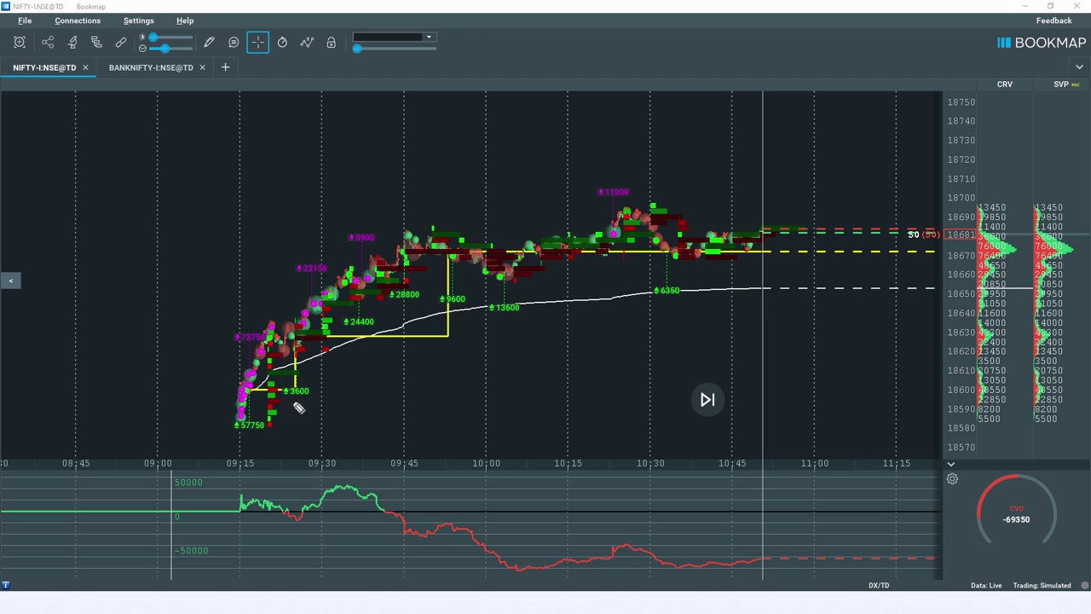
Sketch a POC stepping downward with a falling arrow beside it below the price, and a rising zigzag above the session's start.
mouse_move(585, 298)
left_mouse_down()
mouse_move(581, 317)
mouse_move(666, 338)
mouse_move(687, 366)
mouse_move(743, 365)
mouse_move(820, 413)
left_mouse_up()
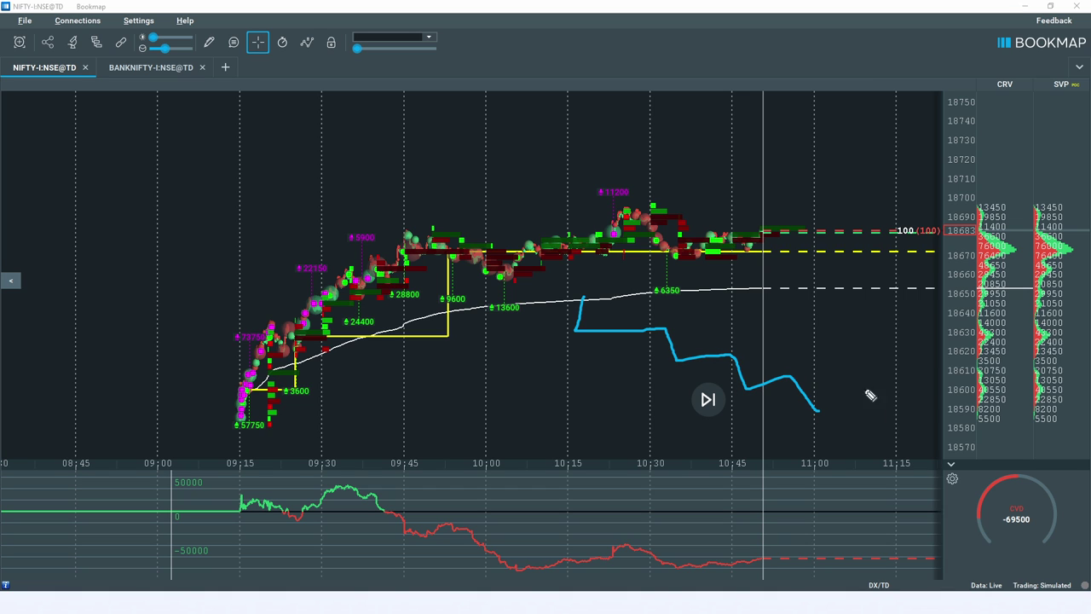
mouse_move(698, 273)
left_mouse_down()
mouse_move(778, 312)
mouse_move(872, 421)
mouse_move(887, 411)
left_mouse_up()
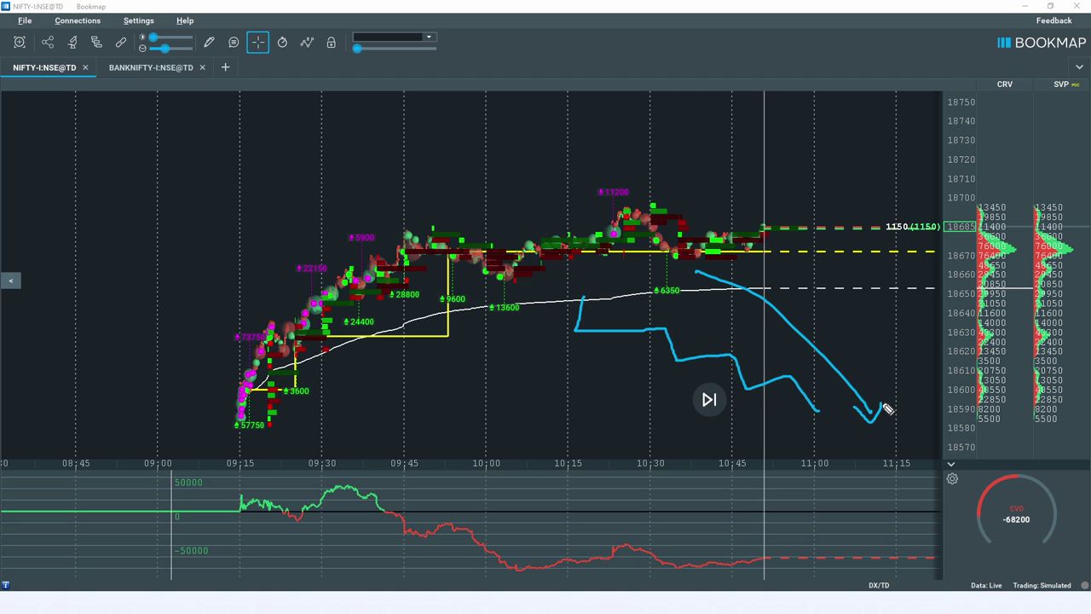
mouse_move(122, 251)
left_mouse_down()
mouse_move(210, 163)
mouse_move(395, 79)
left_mouse_up()
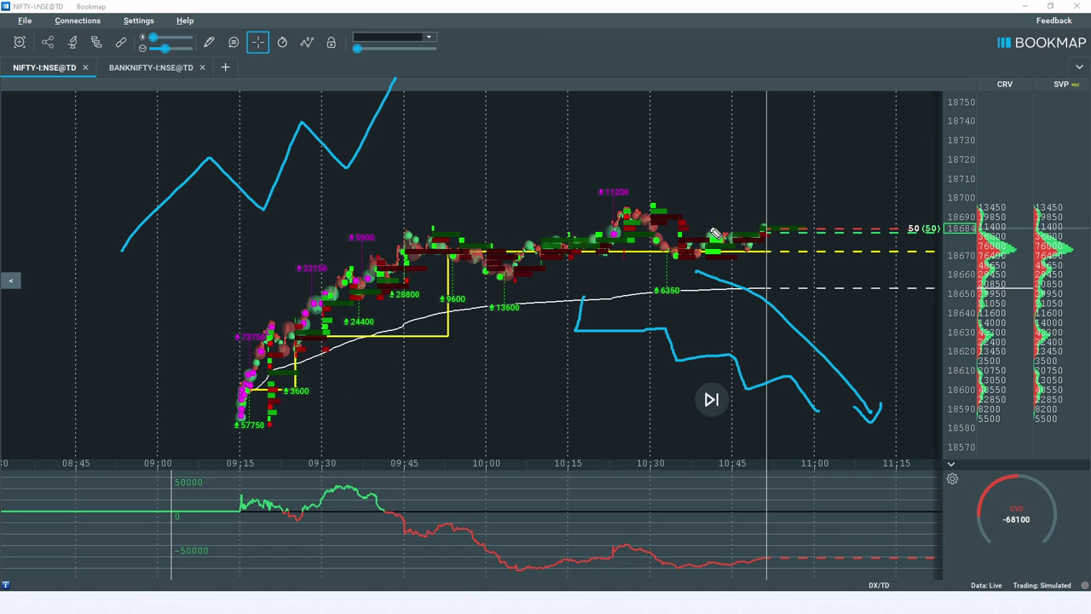
Mark the current price with a short rising stroke and the POC step at about 18628 with an arrow, and clear all drawings.
left_click_drag(745, 249, 781, 239)
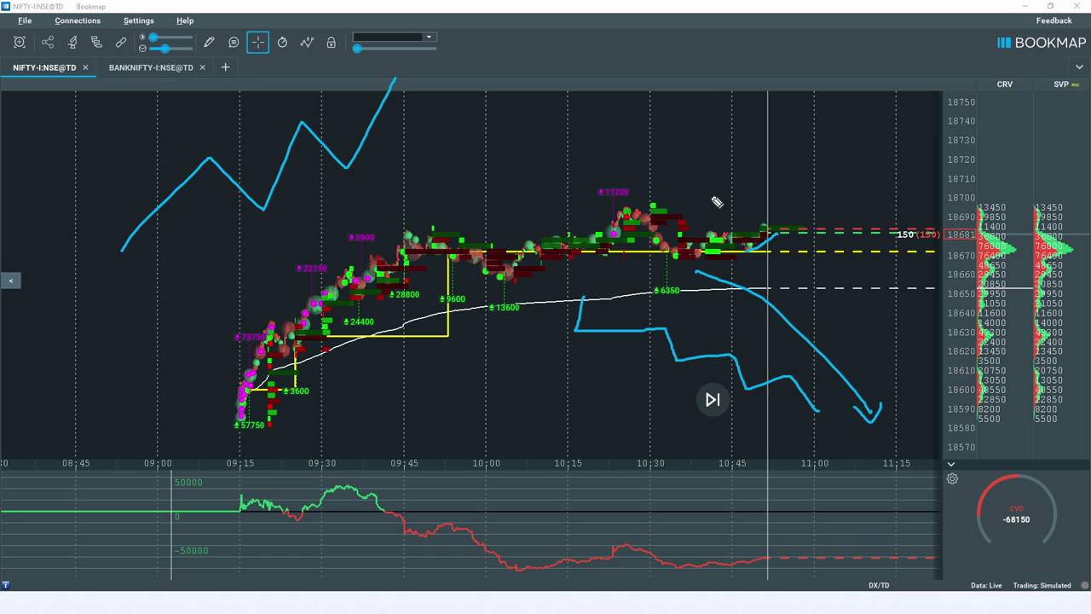
mouse_move(435, 340)
left_mouse_down()
mouse_move(444, 373)
mouse_move(437, 338)
mouse_move(463, 333)
left_mouse_up()
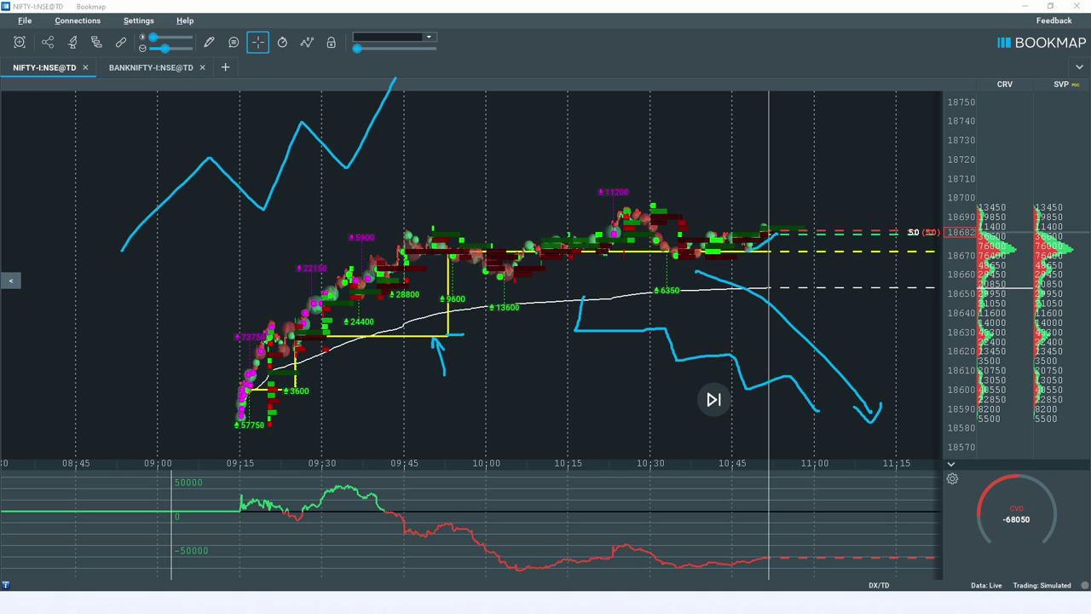
key("Escape")
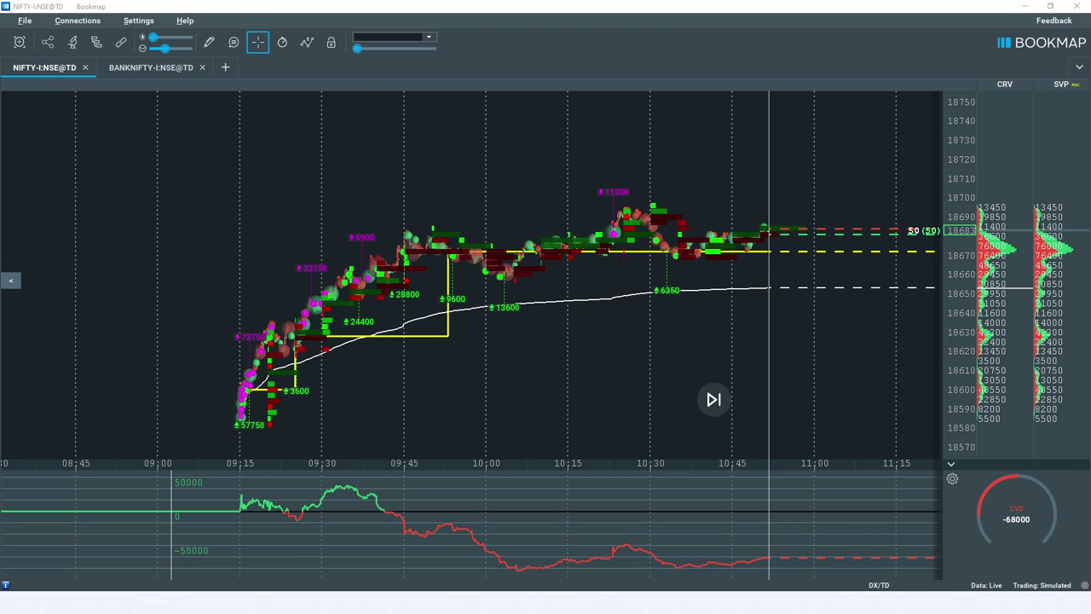
Examine NIFTY-I's footprint bars against the yellow POC line from about 09:30 onwards.
scroll(591, 310, "up", 5)
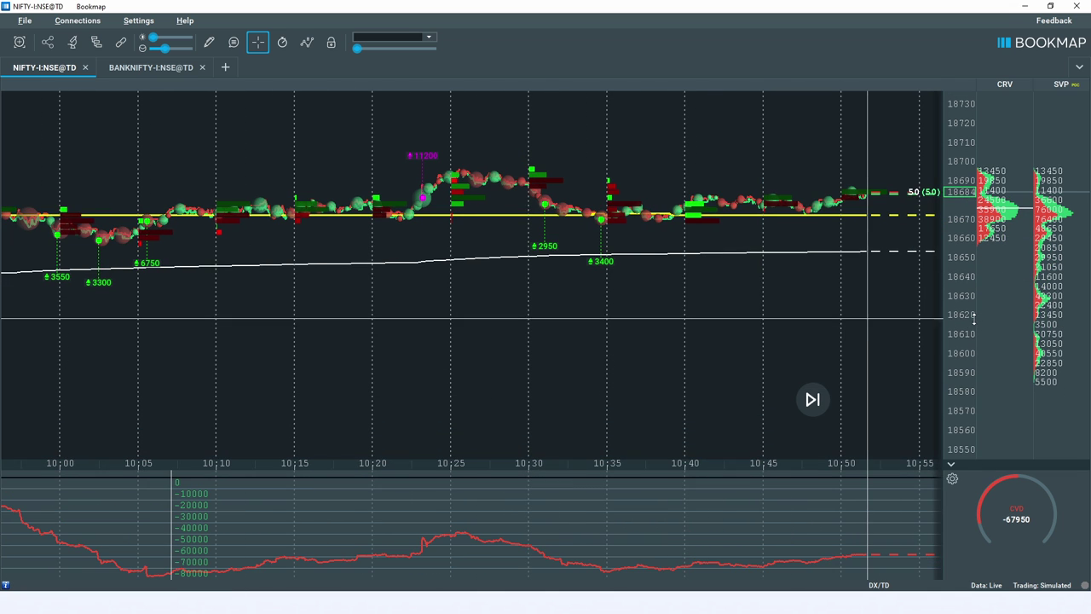
left_click_drag(970, 281, 970, 256)
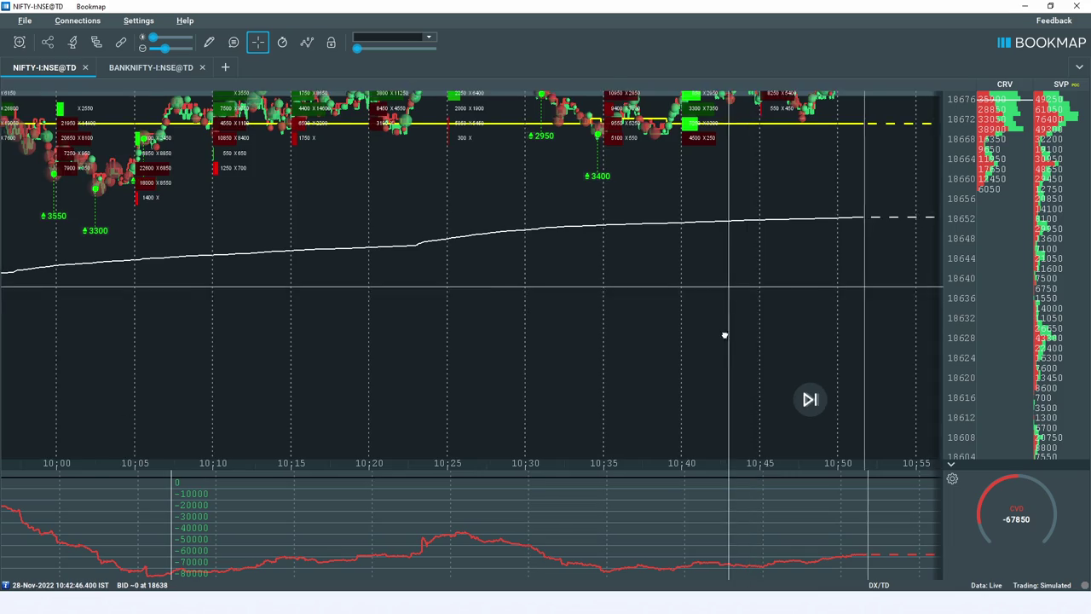
left_click_drag(728, 310, 716, 393)
scroll(716, 393, "down", 5)
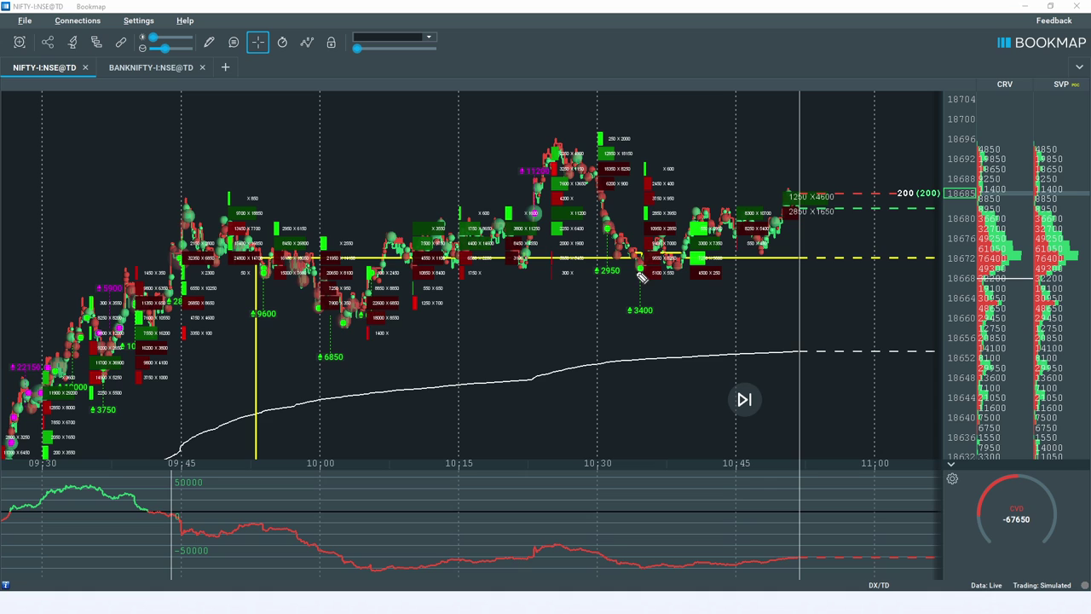
Mark the 3400 absorption below the price with an upward arrow, and box the footprint level at about 18678 after 10:30.
left_click_drag(641, 335, 640, 269)
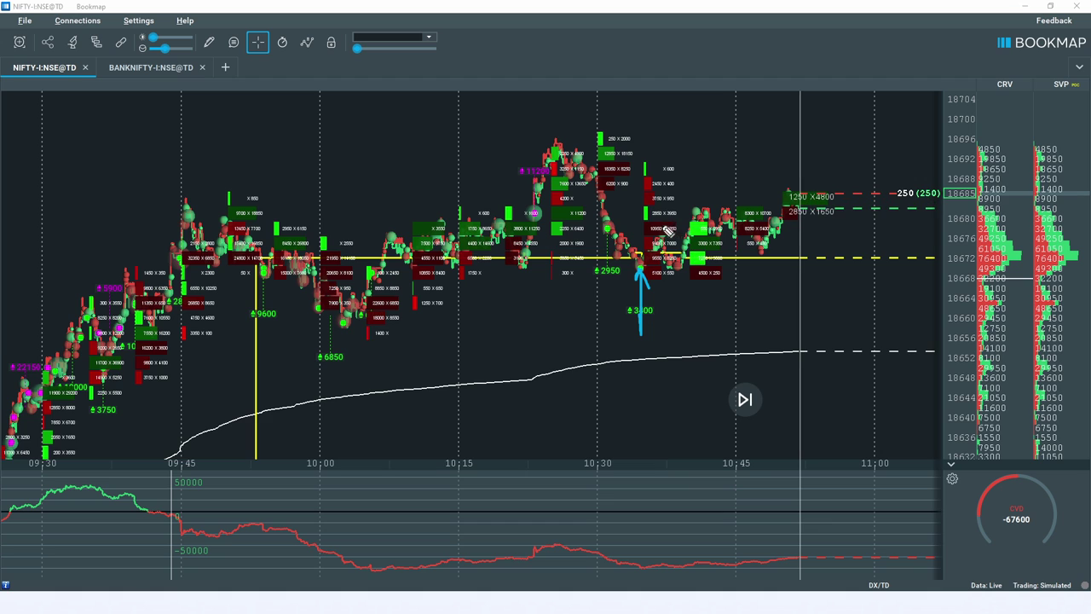
mouse_move(648, 223)
left_mouse_down()
mouse_move(851, 223)
mouse_move(848, 242)
mouse_move(646, 241)
mouse_move(629, 227)
mouse_move(866, 227)
left_mouse_up()
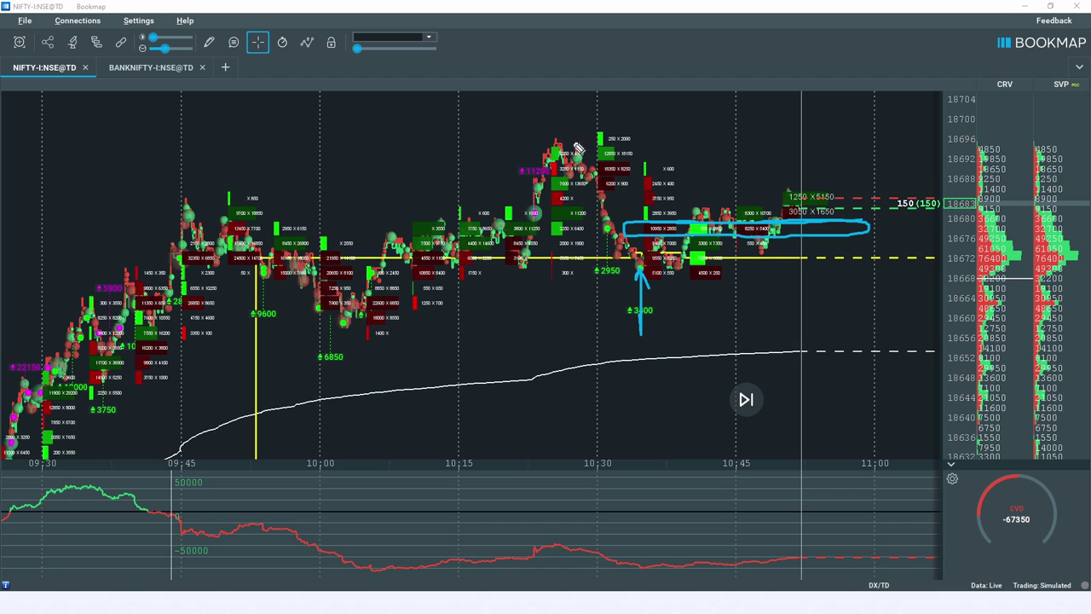
Draw a horizontal line at the session high of about 18696 with a rising zigzag above it, and clear all drawings.
left_click_drag(527, 138, 935, 146)
mouse_move(864, 146)
left_mouse_down()
mouse_move(880, 119)
mouse_move(944, 76)
mouse_move(946, 54)
left_mouse_up()
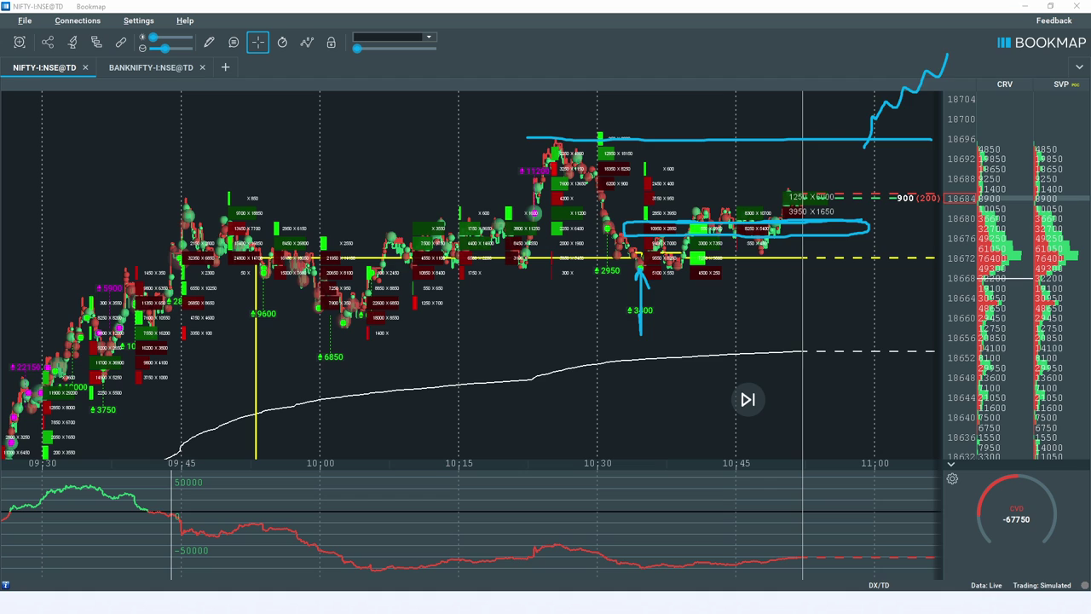
key("Escape")
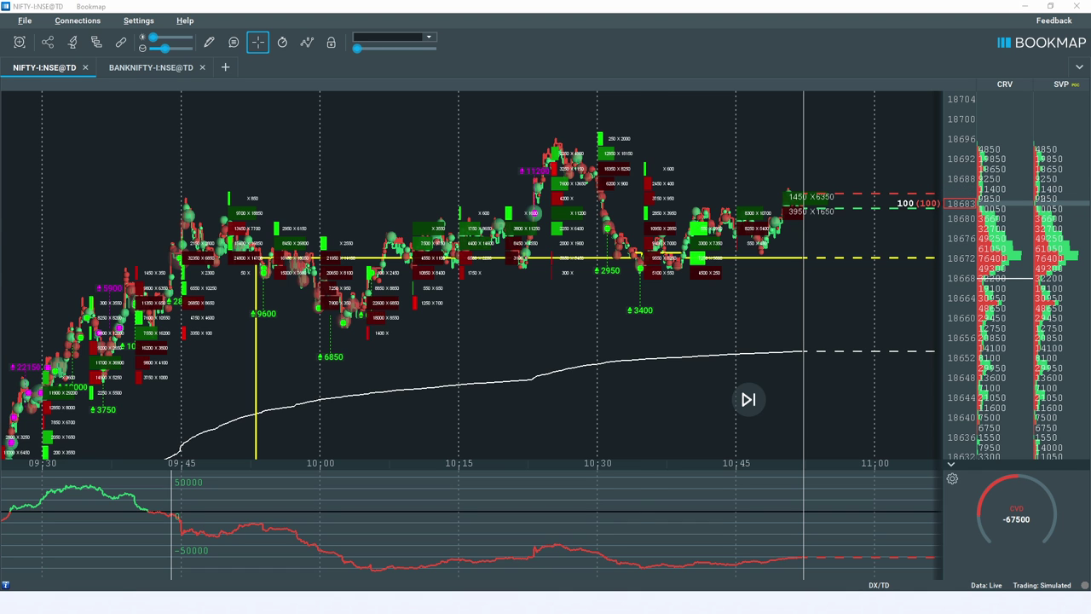
Check BANKNIFTY-I's price action and CVD since 10:00, and return to the NIFTY-I chart.
left_click(153, 68)
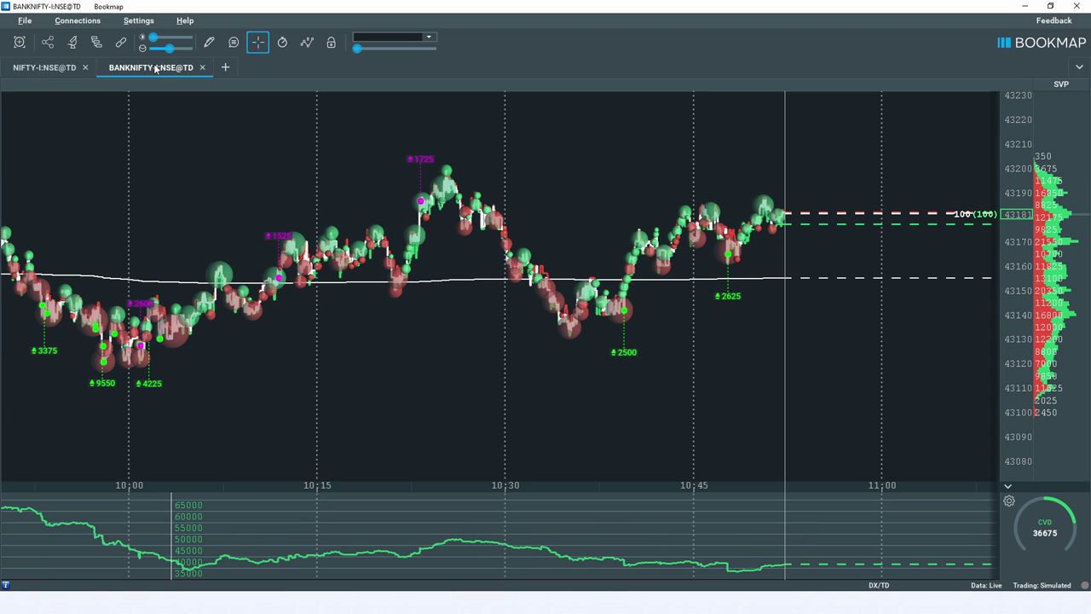
left_click(61, 69)
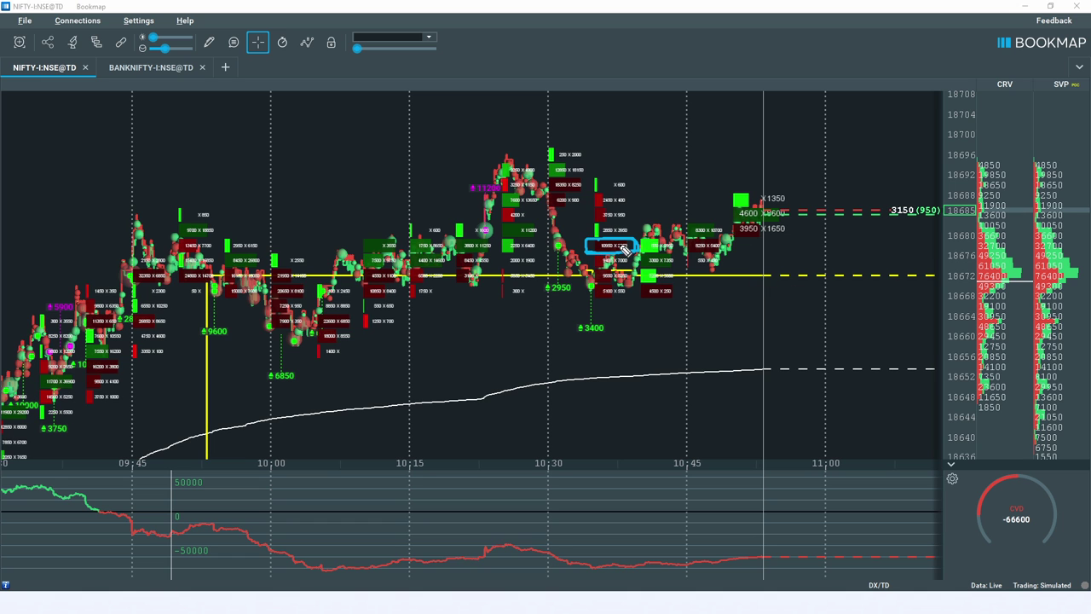
Box the footprint level at about 18678 with an arrow and a rising zigzag to about 18708, and clear all drawings.
mouse_move(622, 247)
left_mouse_down()
mouse_move(753, 249)
mouse_move(580, 250)
mouse_move(760, 256)
mouse_move(597, 254)
mouse_move(652, 263)
left_mouse_up()
left_click_drag(617, 198, 626, 243)
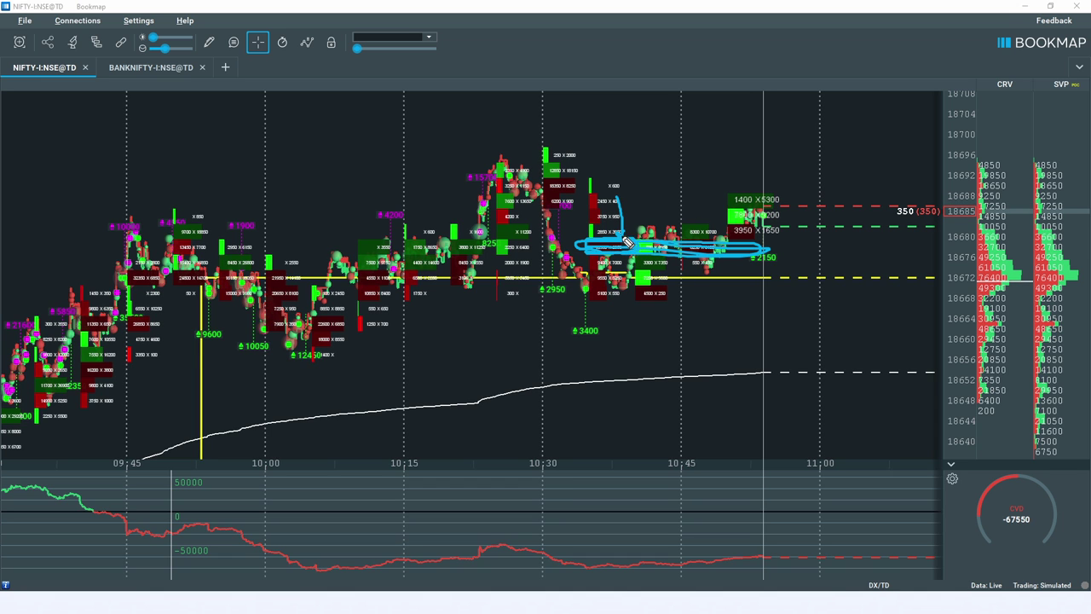
mouse_move(607, 245)
left_mouse_down()
mouse_move(699, 205)
mouse_move(724, 209)
mouse_move(857, 122)
mouse_move(857, 132)
left_mouse_up()
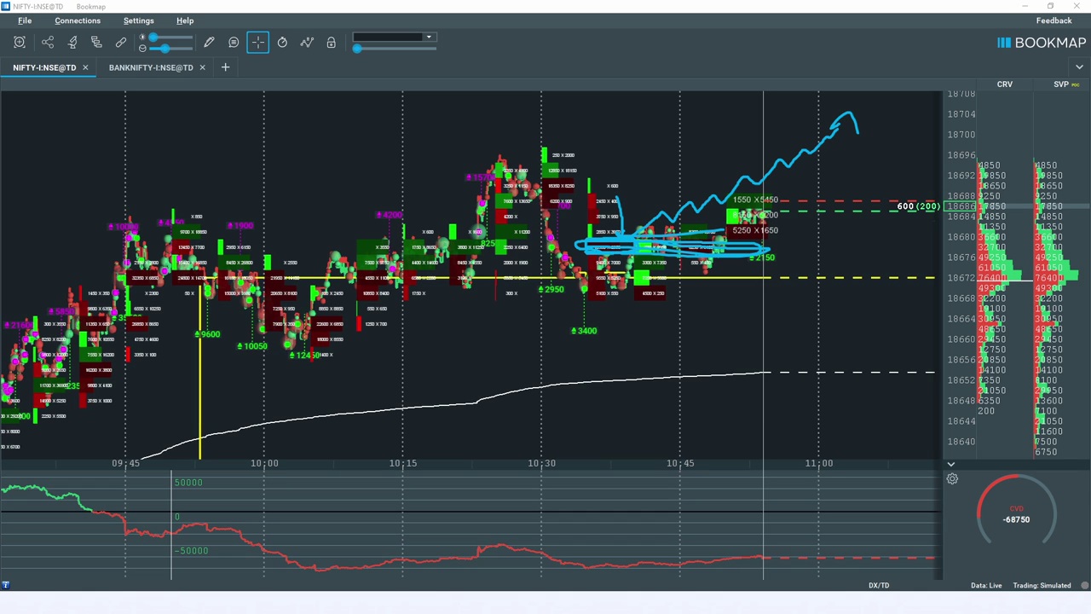
key("Escape")
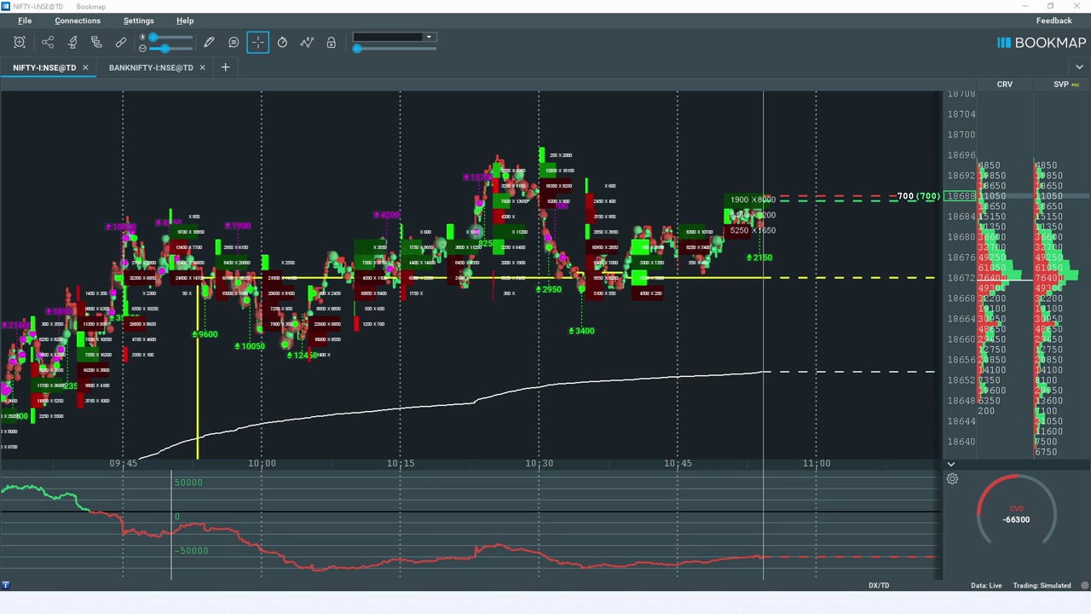
Draw a horizontal line at about 18670 from the 3400 absorption to about 10:48, and reinforce the arrow pointing up from its marker.
scroll(659, 415, "up", 3)
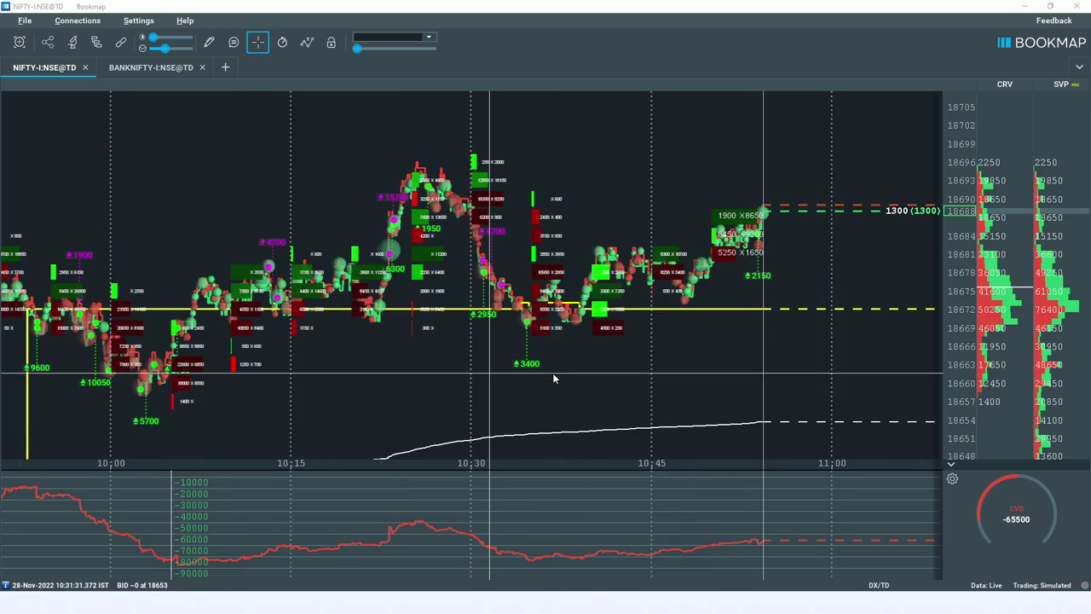
scroll(665, 333, "down", 2)
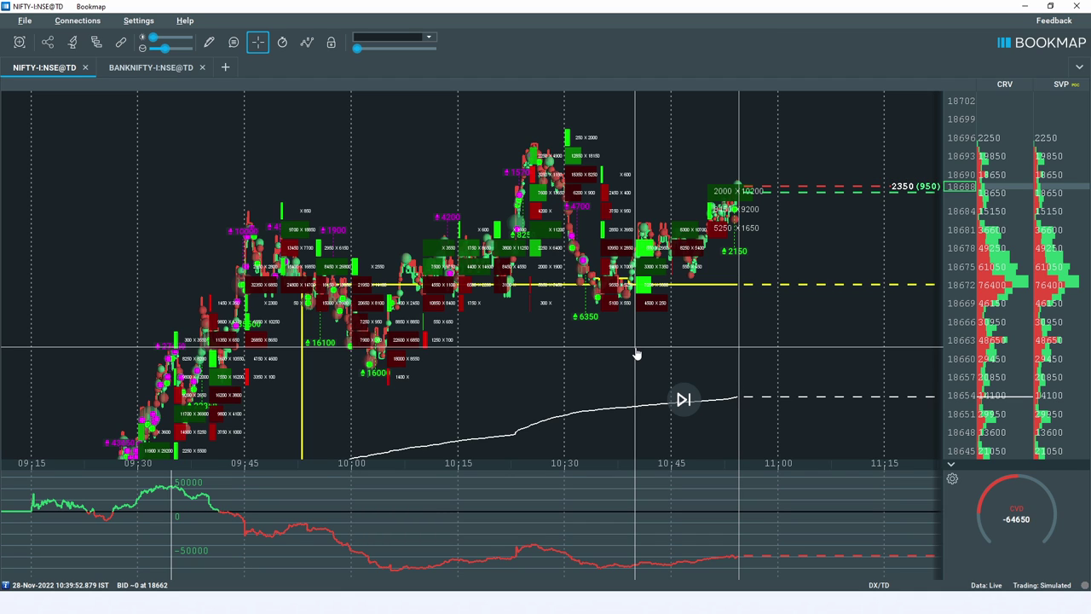
scroll(762, 353, "up", 3)
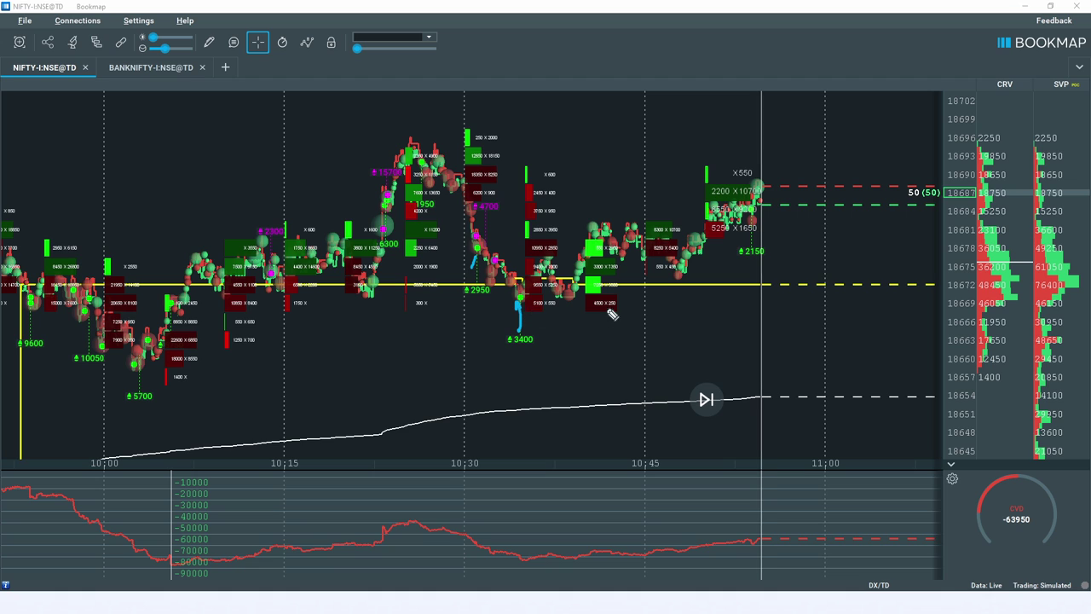
left_click_drag(515, 296, 682, 299)
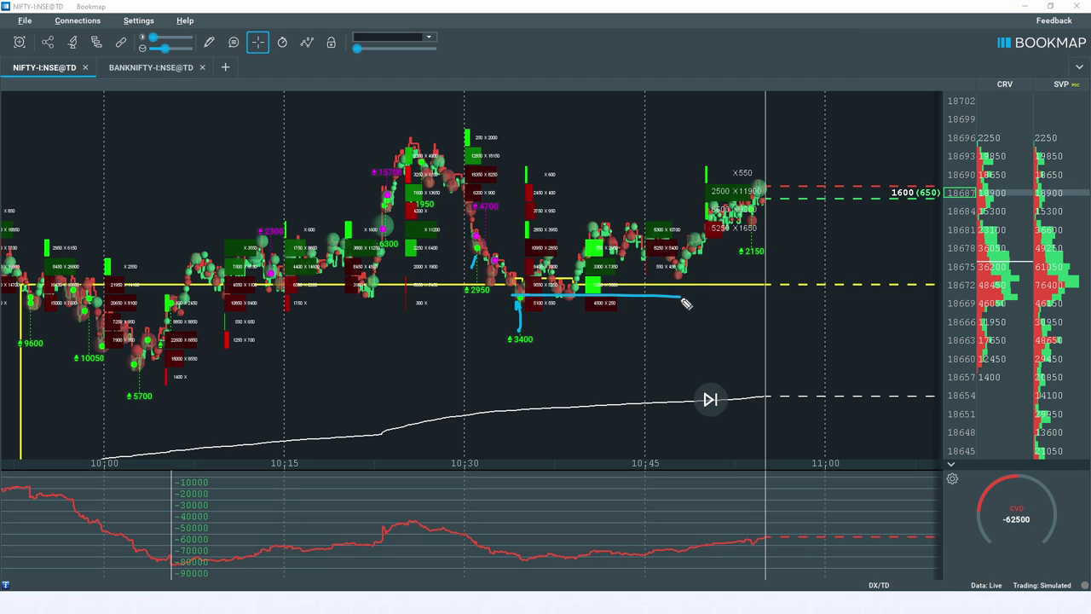
left_click_drag(522, 307, 518, 334)
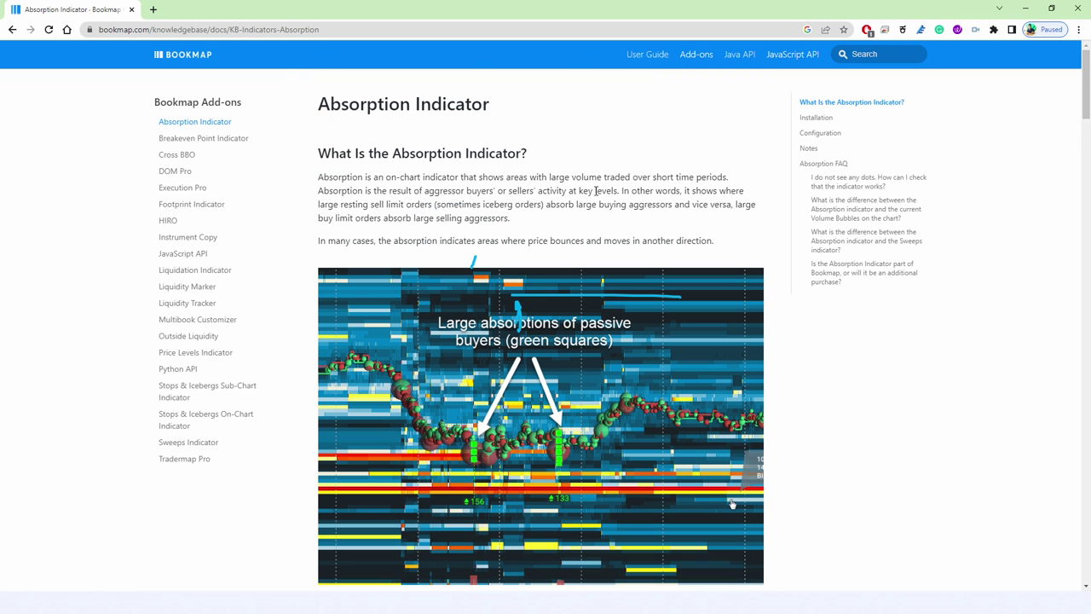
Switch to the browser, open bookmap.truedata.in and bring up the Advanced Addons section of the Pricing & Packages table.
left_click(163, 32)
type("book")
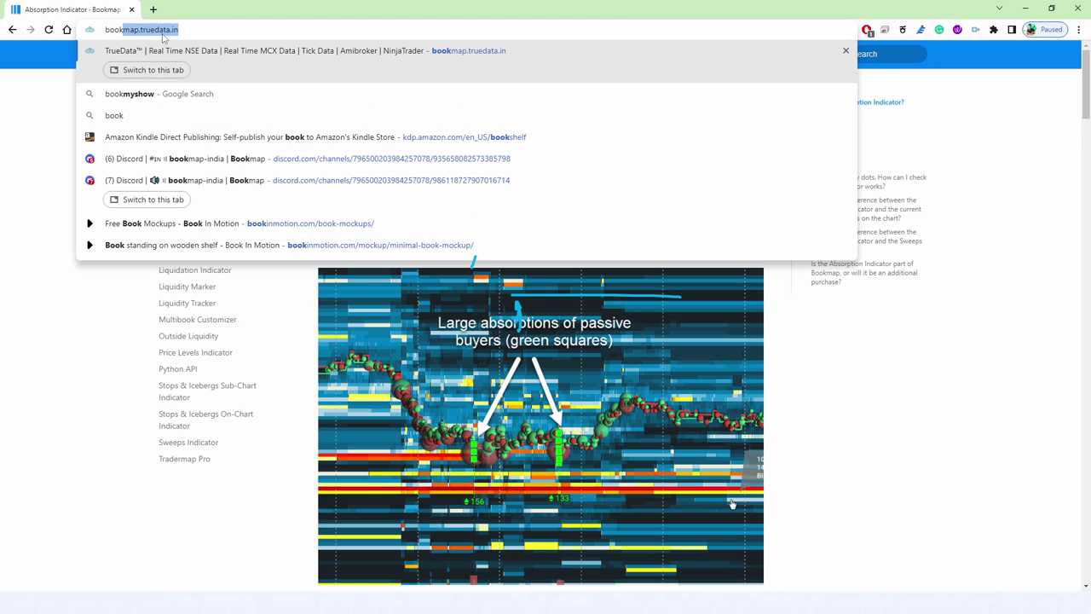
key("Return")
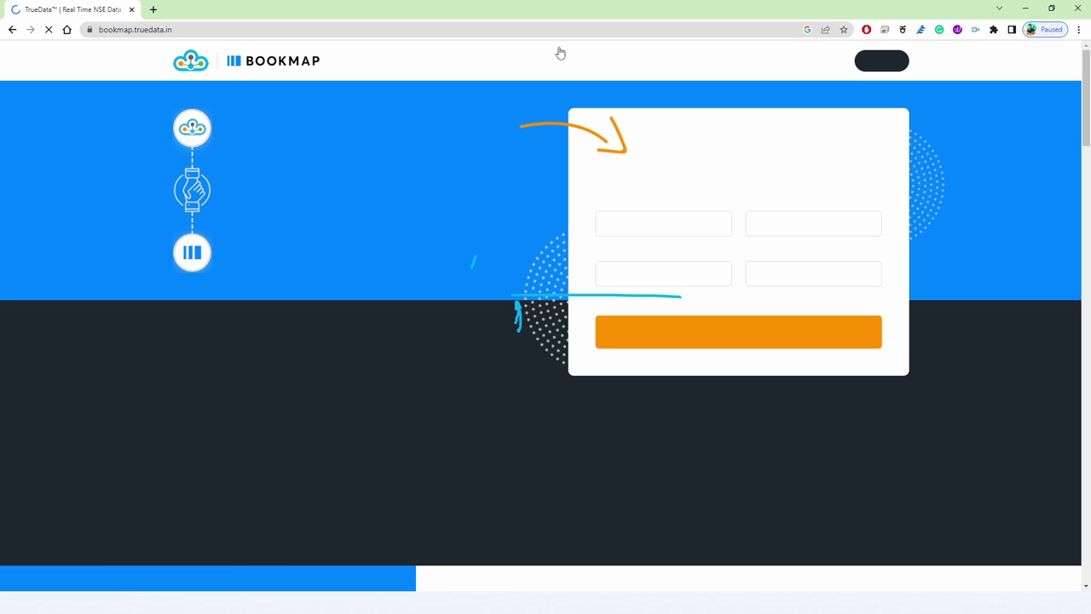
scroll(452, 316, "down", 15)
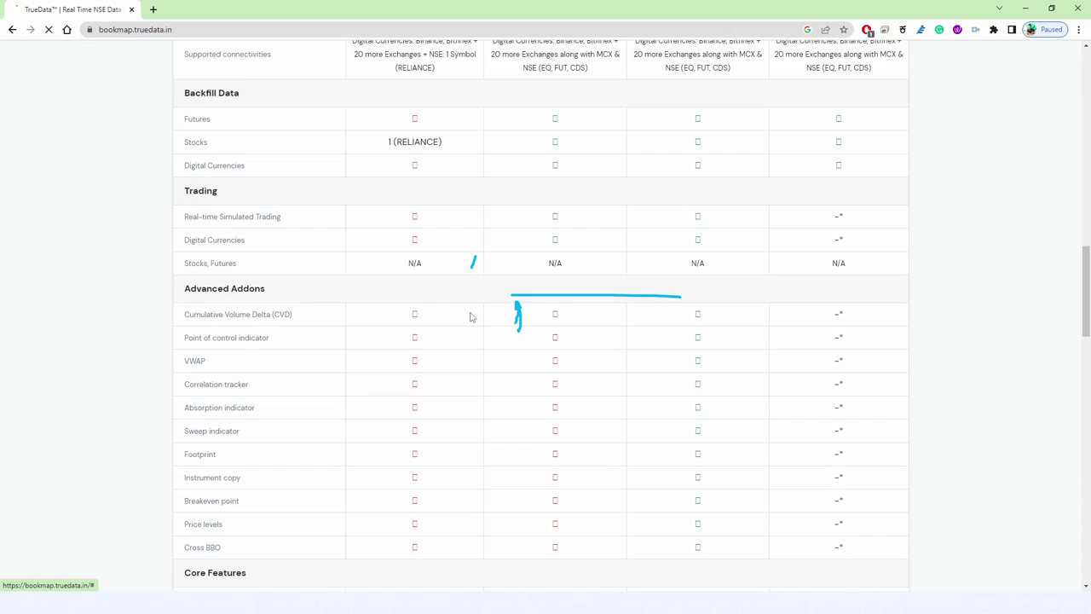
scroll(470, 315, "up", 3)
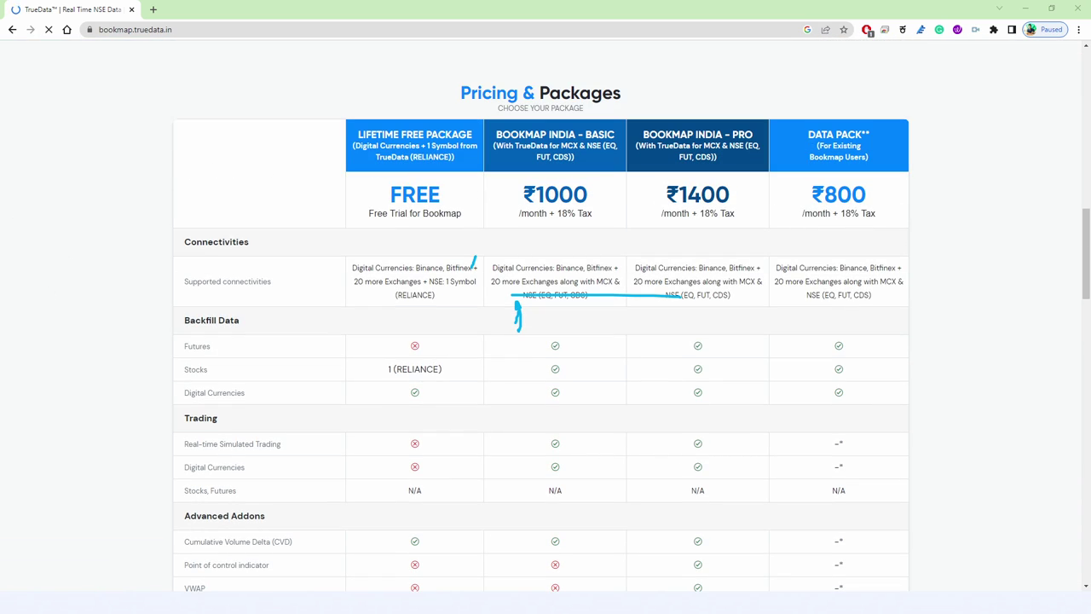
scroll(675, 346, "up", 5)
scroll(727, 338, "down", 4)
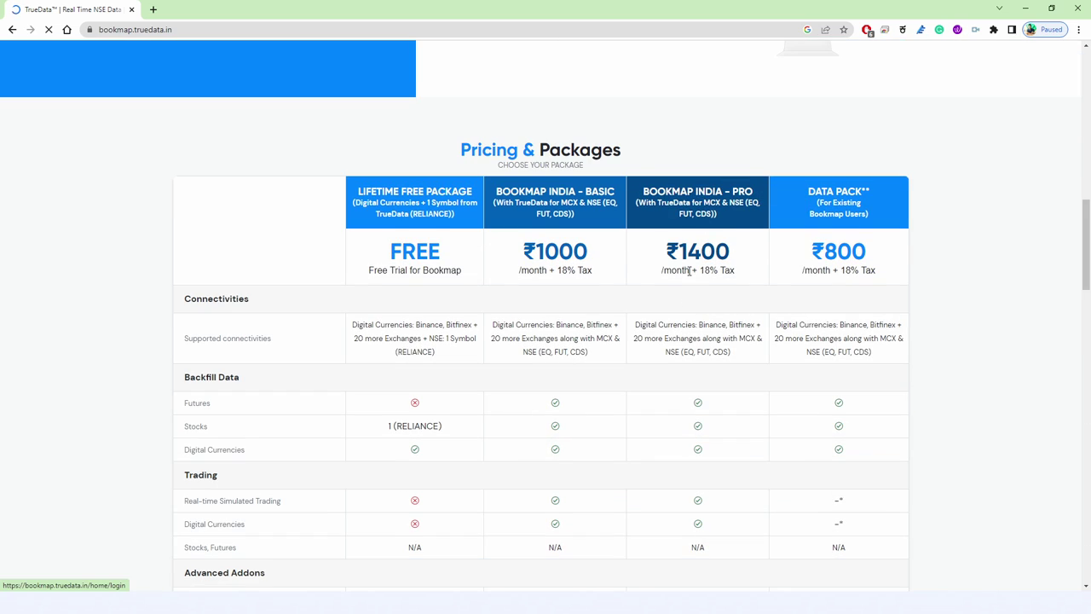
scroll(561, 366, "down", 2)
scroll(561, 365, "down", 3)
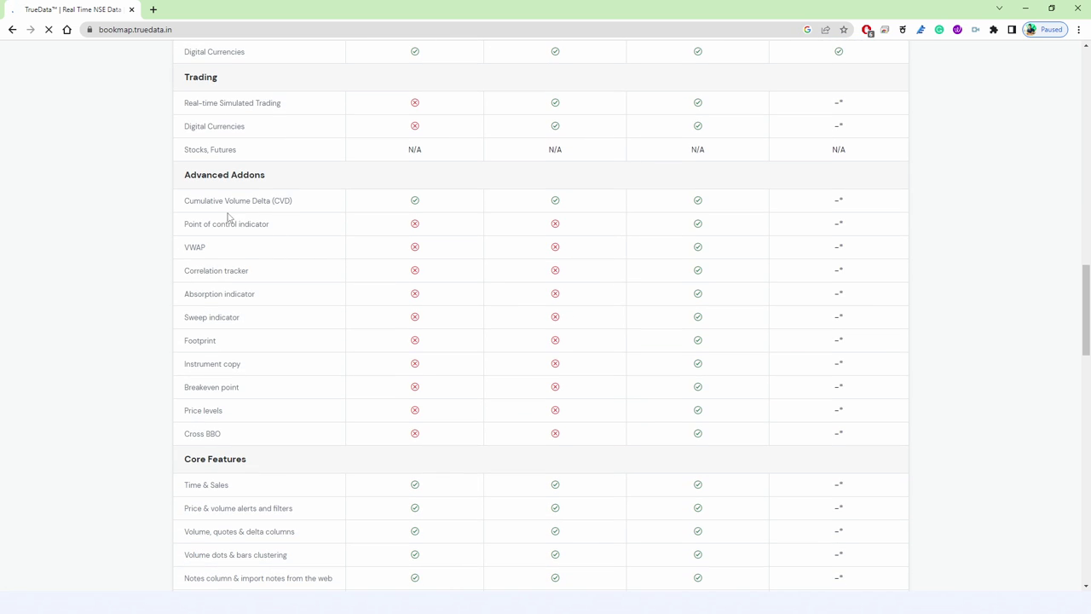
Highlight the Advanced Addons entries in turn from Cumulative Volume Delta (CVD) to Footprint, checking them for the BOOKMAP INDIA - PRO package.
left_click_drag(180, 207, 326, 214)
left_click_drag(719, 205, 721, 433)
left_click(206, 399)
left_click_drag(181, 249, 267, 274)
left_click_drag(185, 293, 298, 295)
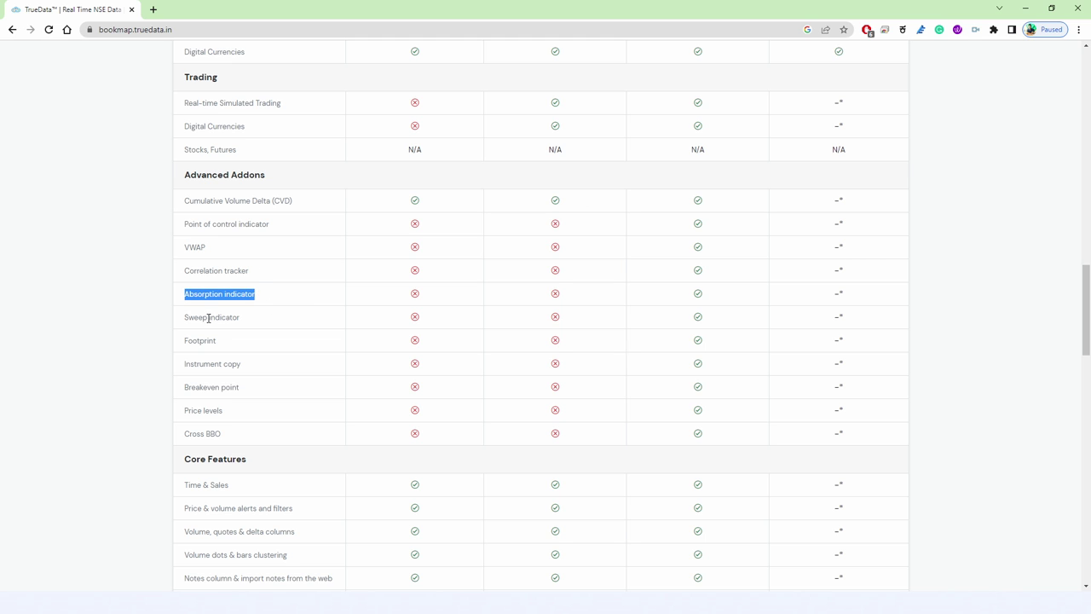
left_click_drag(188, 317, 243, 318)
left_click_drag(189, 341, 228, 347)
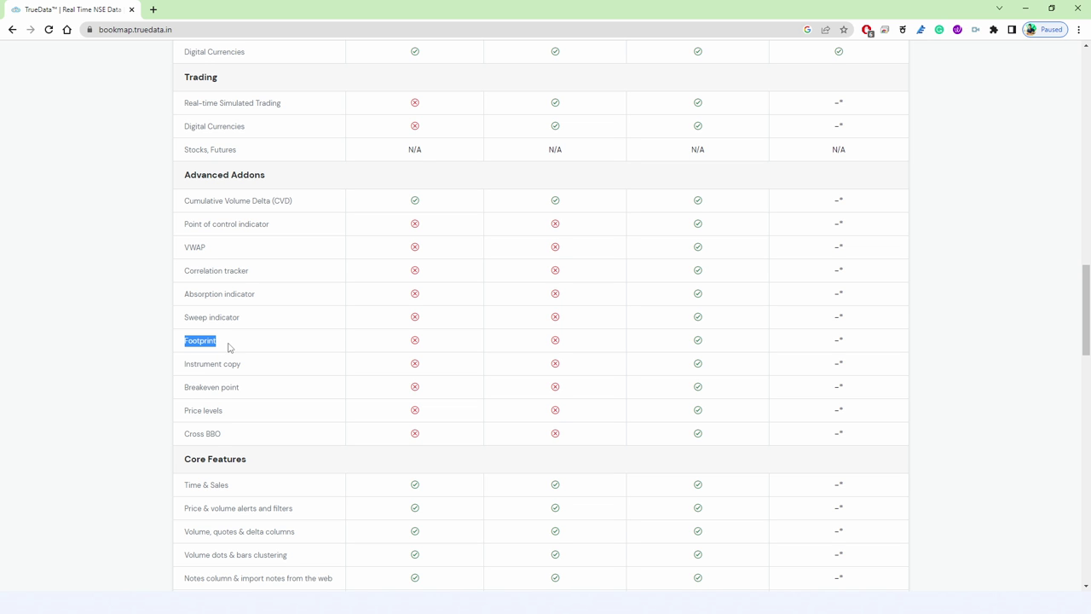
Highlight the remaining addons from Instrument copy to Cross BBO, and compare the packages' features and prices.
scroll(799, 163, "up", 5)
scroll(716, 365, "down", 7)
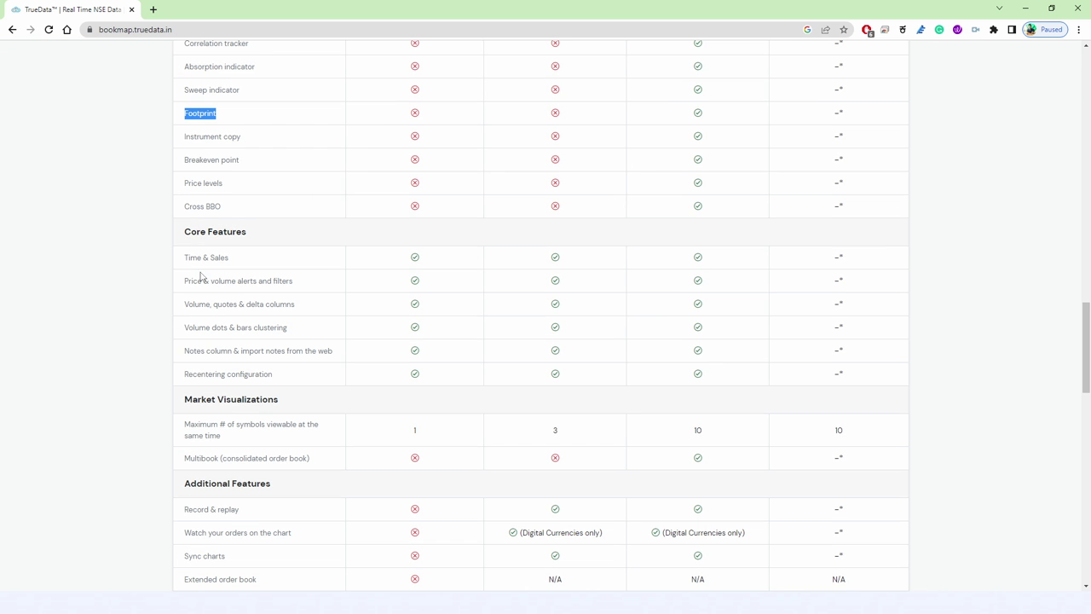
left_click_drag(186, 134, 242, 137)
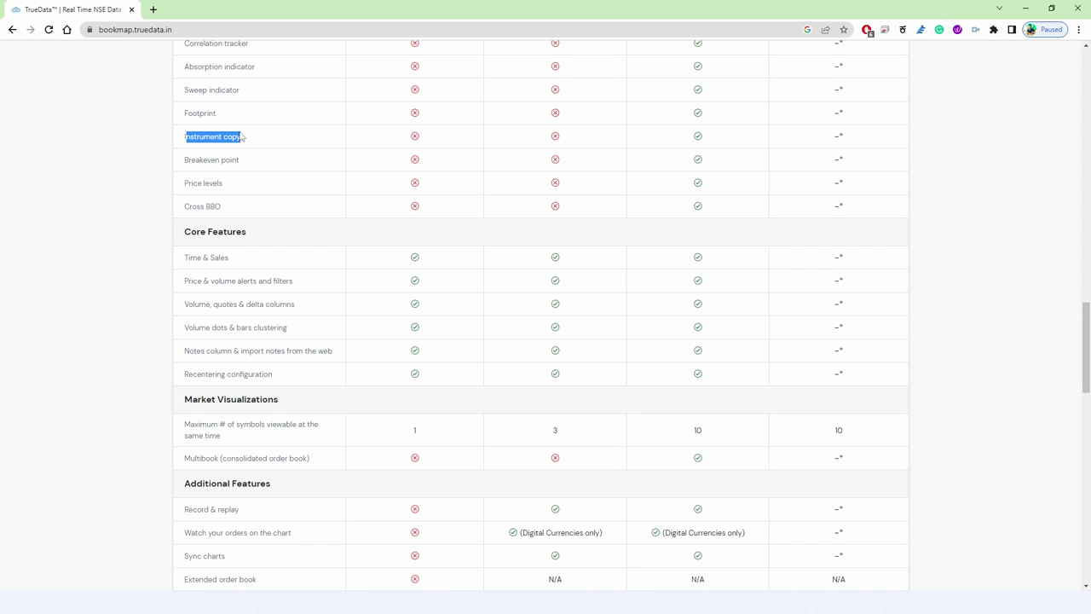
left_click_drag(188, 160, 246, 210)
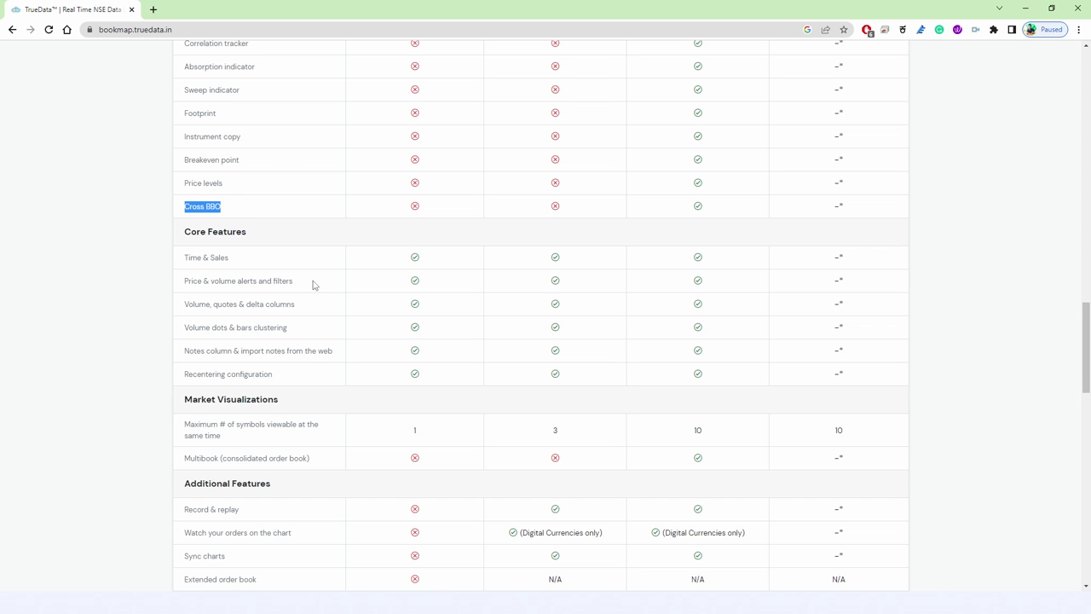
scroll(297, 406, "up", 5)
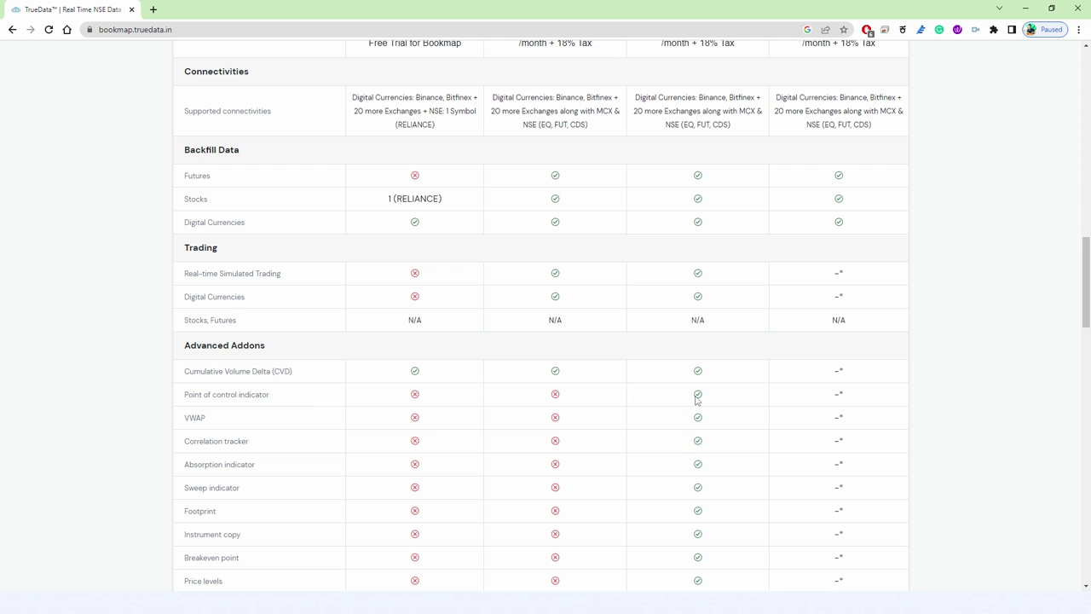
scroll(696, 400, "down", 2)
scroll(696, 402, "up", 3)
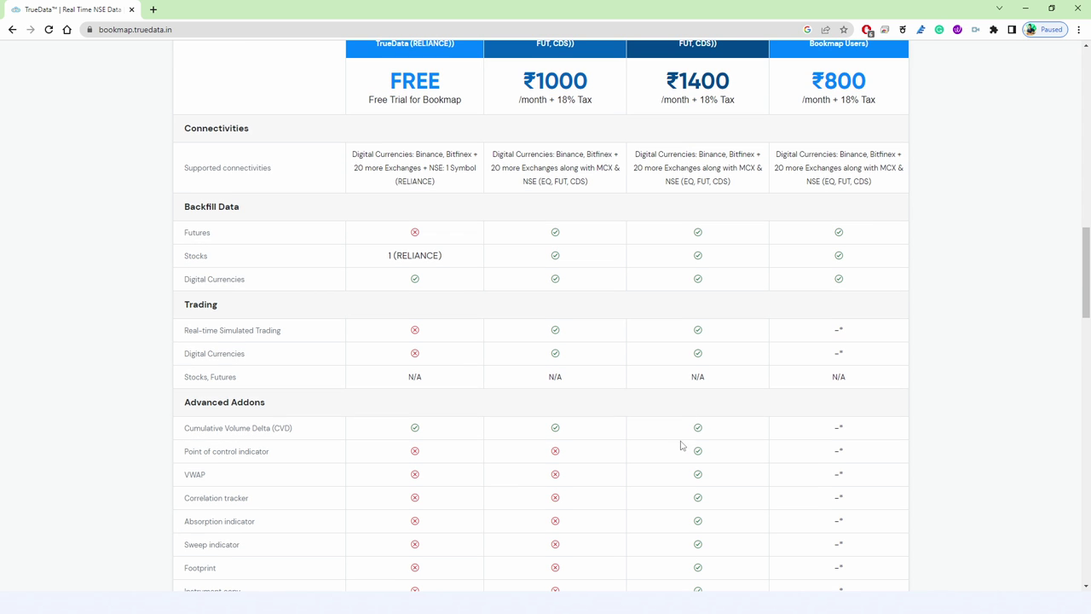
scroll(829, 222, "up", 3)
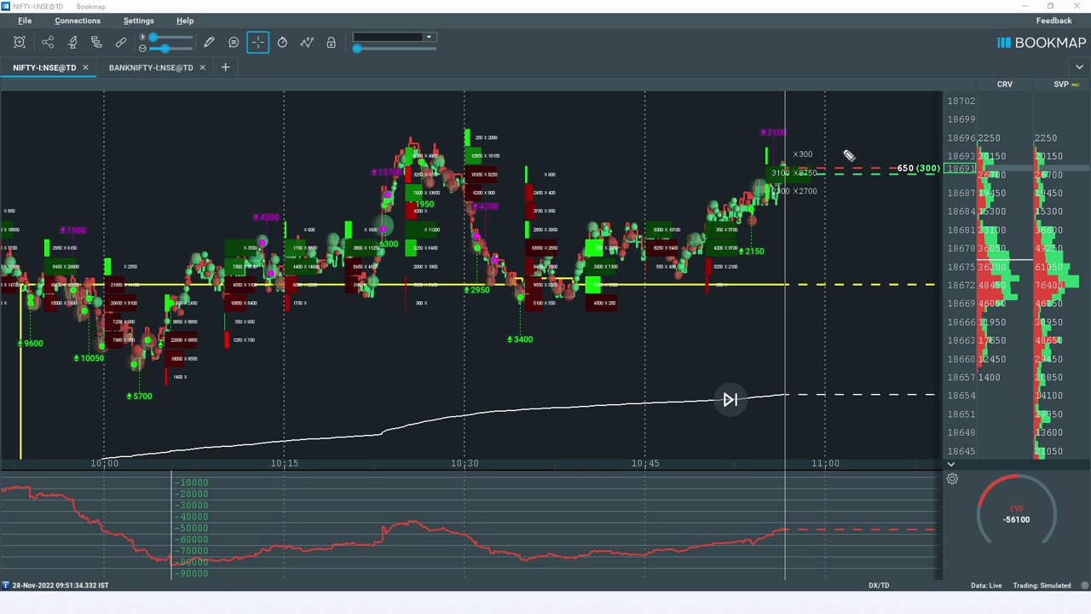
Switch back to Bookmap and point arrows at NIFTY-I's latest footprint bar and the 10:30 footprint bar near the high.
mouse_move(842, 146)
left_mouse_down()
mouse_move(812, 171)
mouse_move(822, 181)
left_mouse_up()
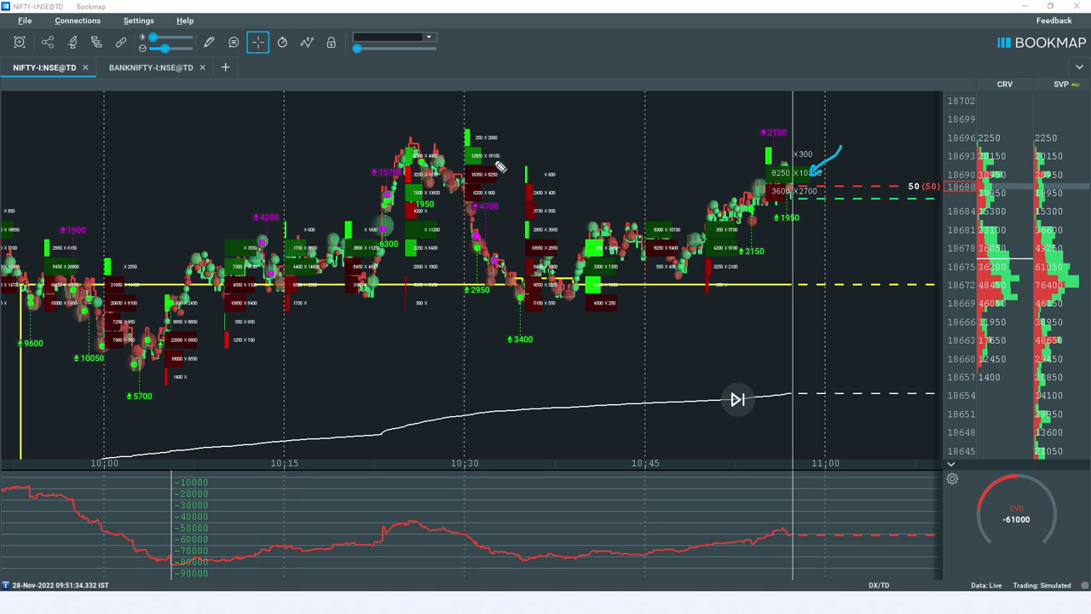
mouse_move(510, 160)
left_mouse_down()
mouse_move(493, 168)
mouse_move(505, 174)
left_mouse_up()
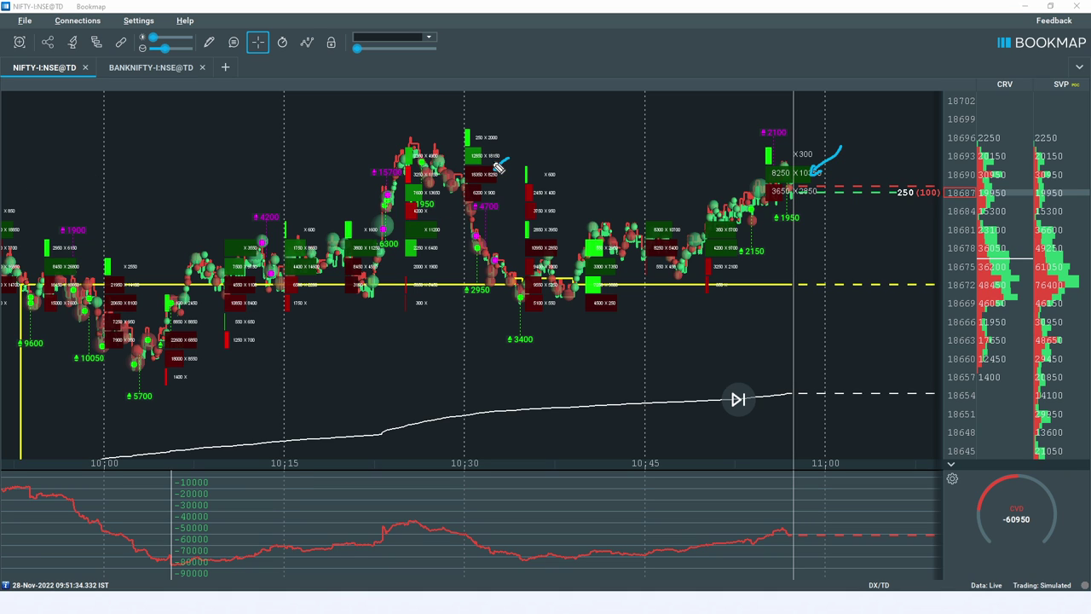
left_click_drag(497, 143, 496, 156)
Point an upward and a downward arrow at NIFTY-I's current price and enclose the latest footprint bar in a box.
scroll(463, 377, "up", 5)
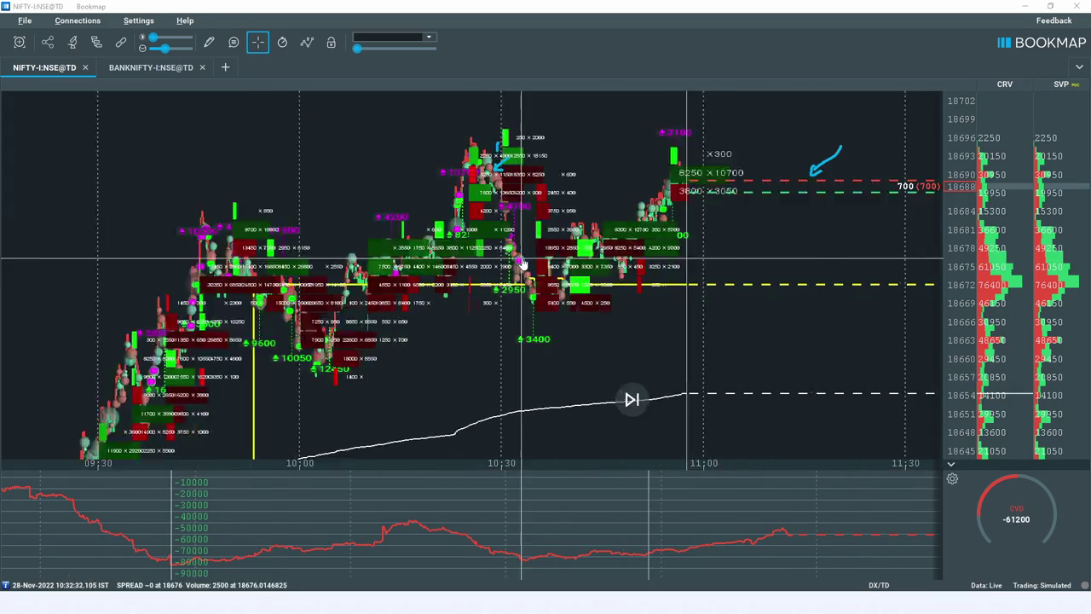
scroll(463, 376, "down", 5)
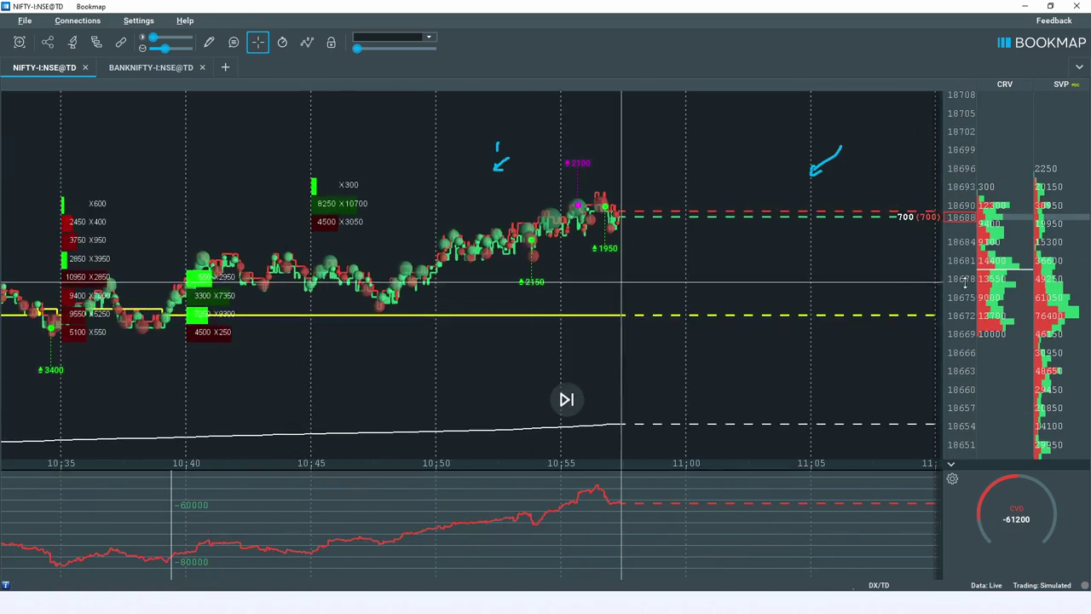
scroll(585, 341, "up", 2)
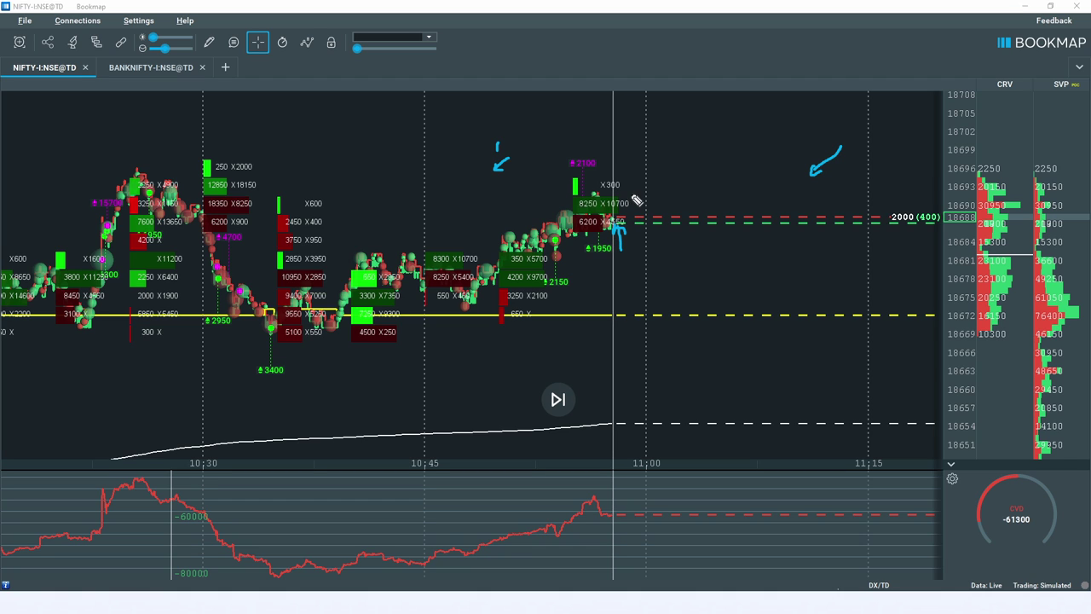
left_click_drag(633, 180, 628, 205)
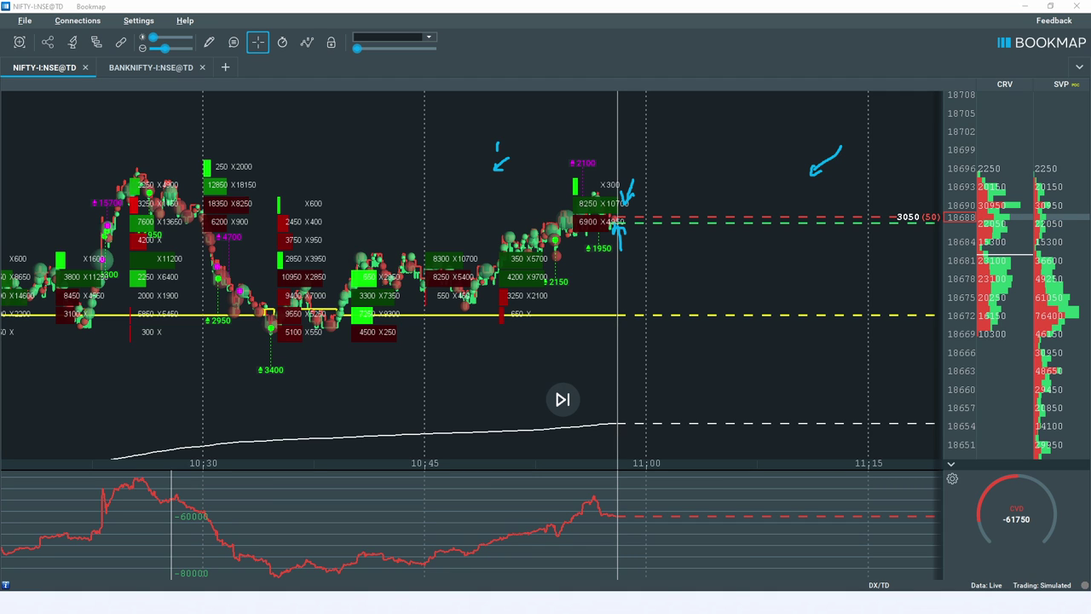
mouse_move(579, 156)
left_mouse_down()
mouse_move(569, 269)
mouse_move(641, 213)
mouse_move(564, 143)
left_mouse_up()
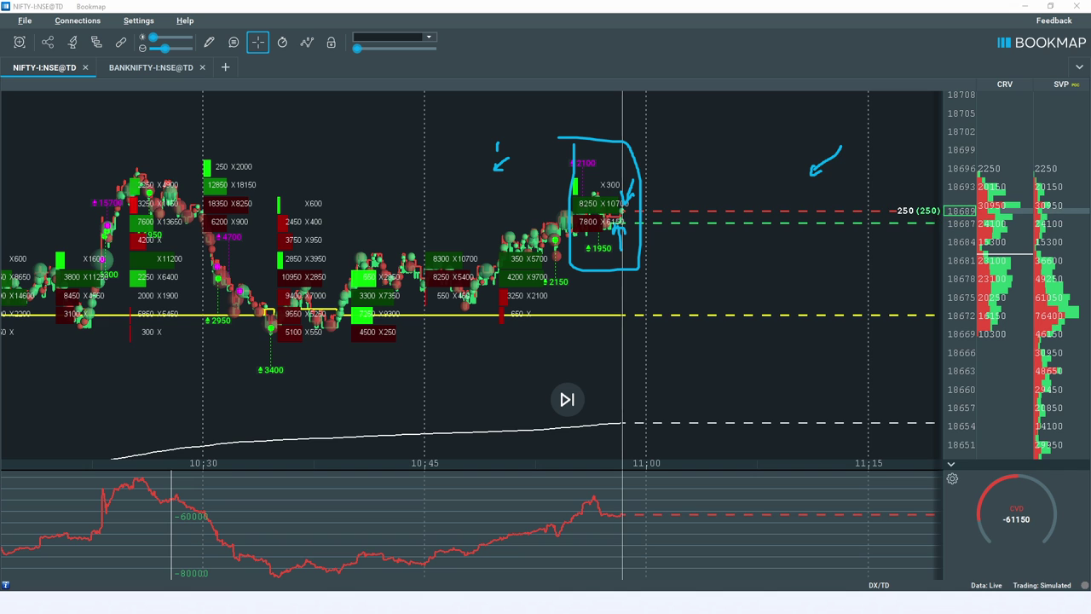
Clear the drawn annotations and examine NIFTY-I's price action and footprint bars between 10:00 and 11:00.
key("Escape")
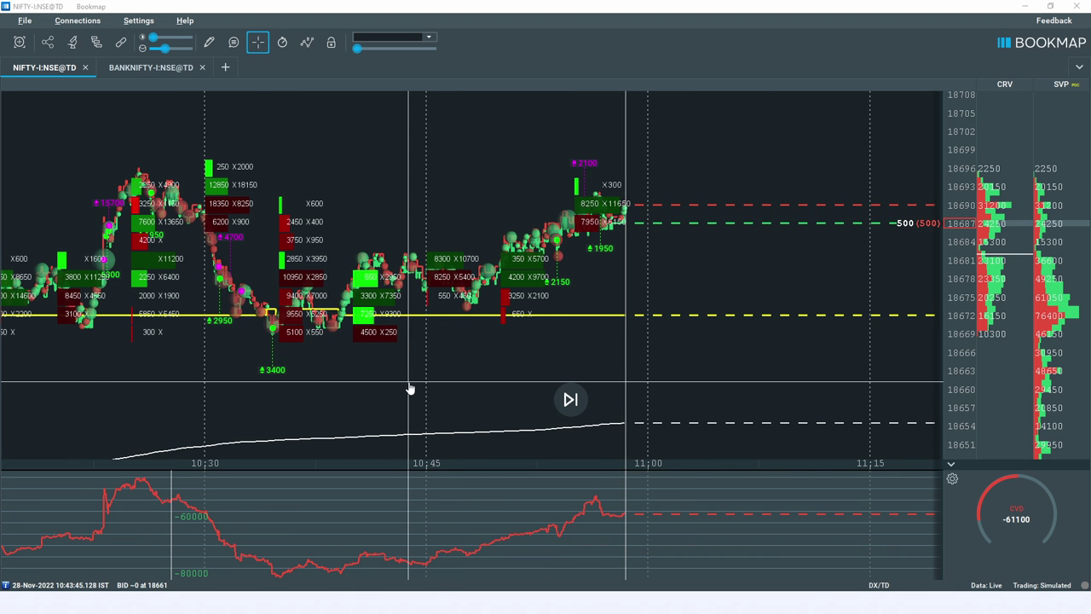
scroll(410, 389, "down", 4)
scroll(835, 377, "up", 4)
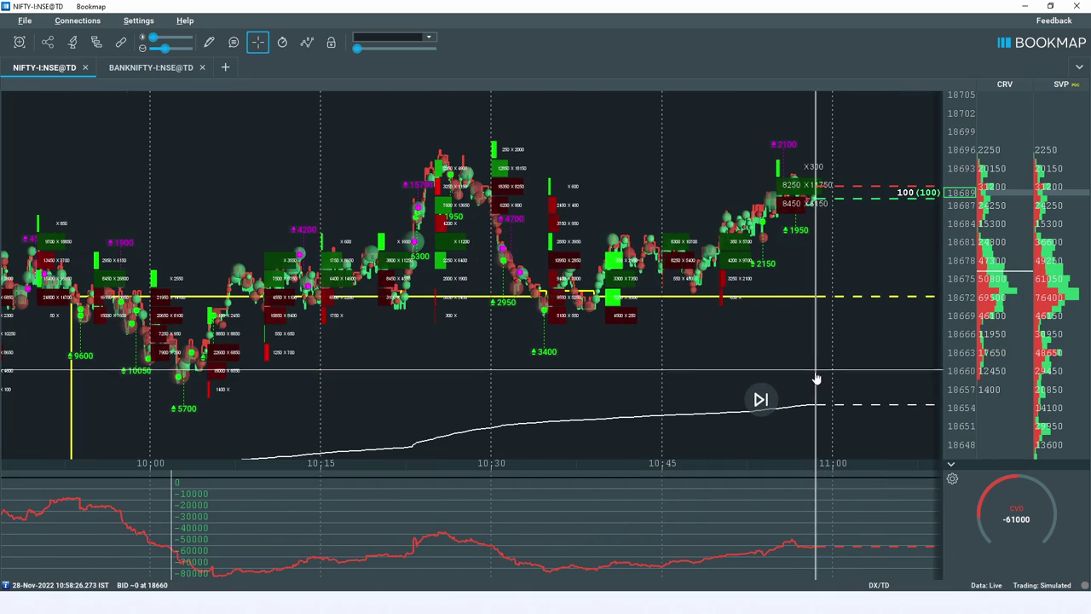
left_click_drag(819, 377, 689, 388)
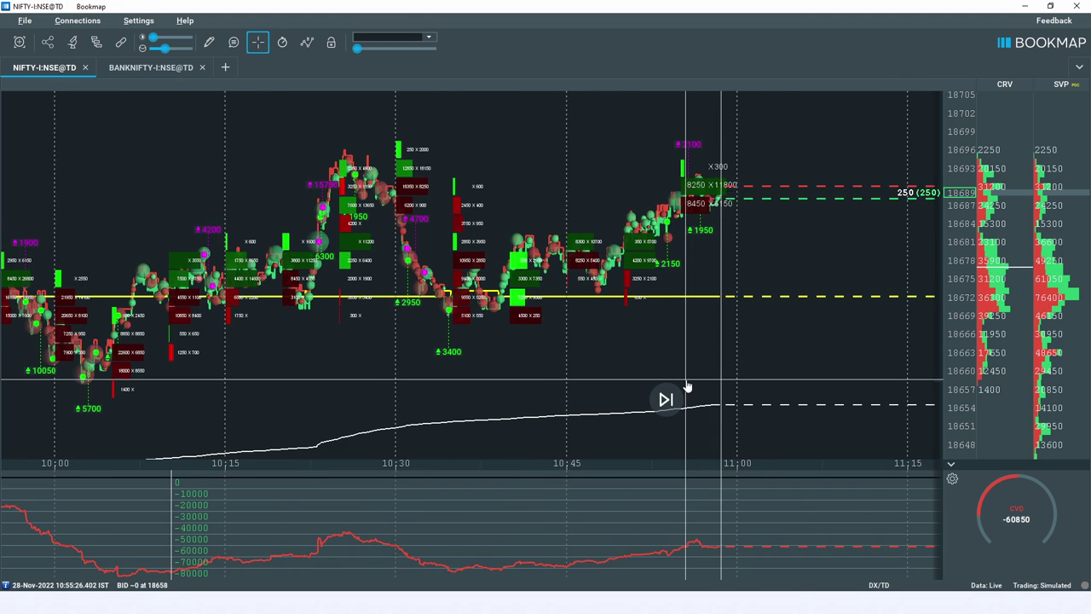
scroll(689, 388, "up", 1)
scroll(689, 388, "up", 1)
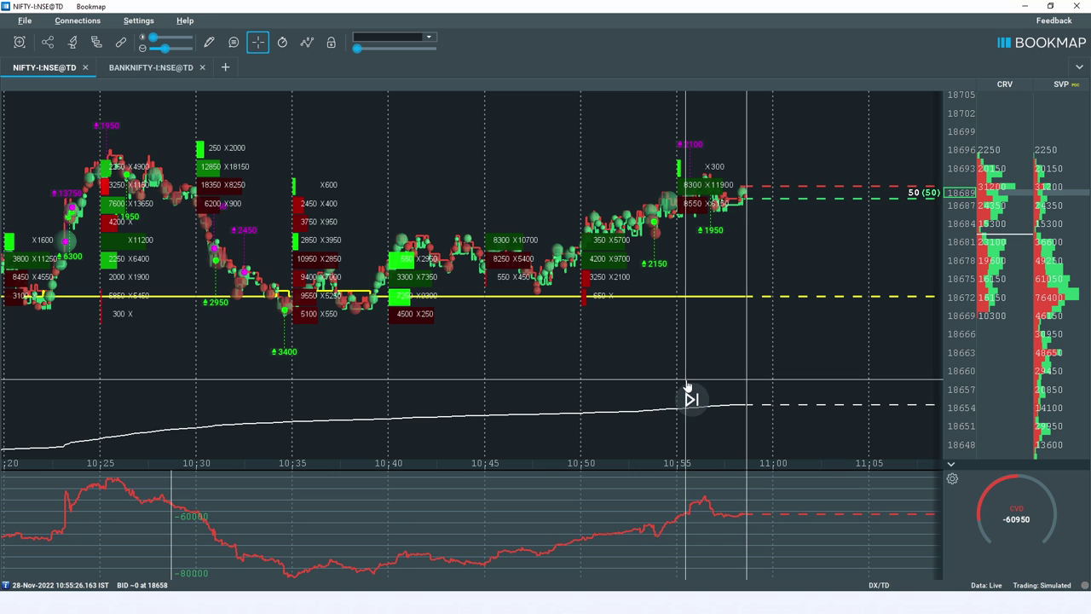
left_click_drag(398, 392, 382, 318)
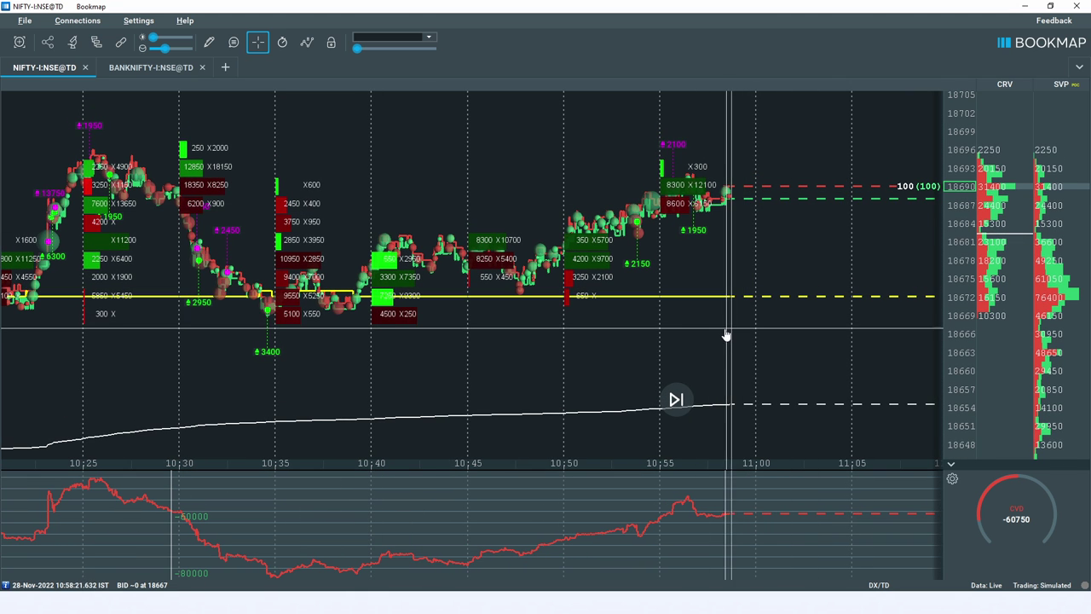
left_click_drag(743, 328, 758, 341)
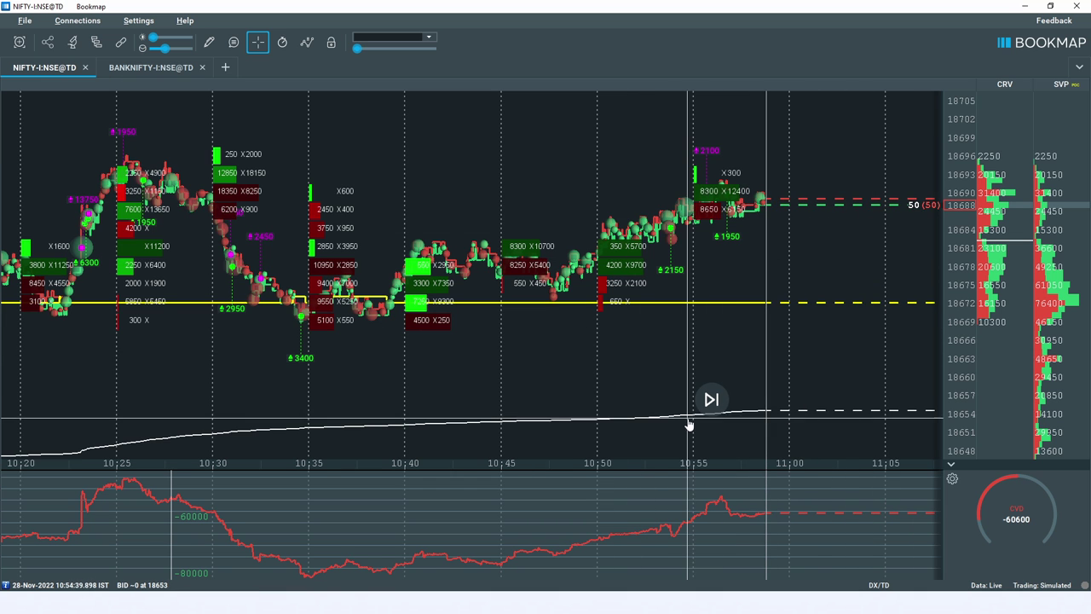
scroll(523, 382, "down", 3)
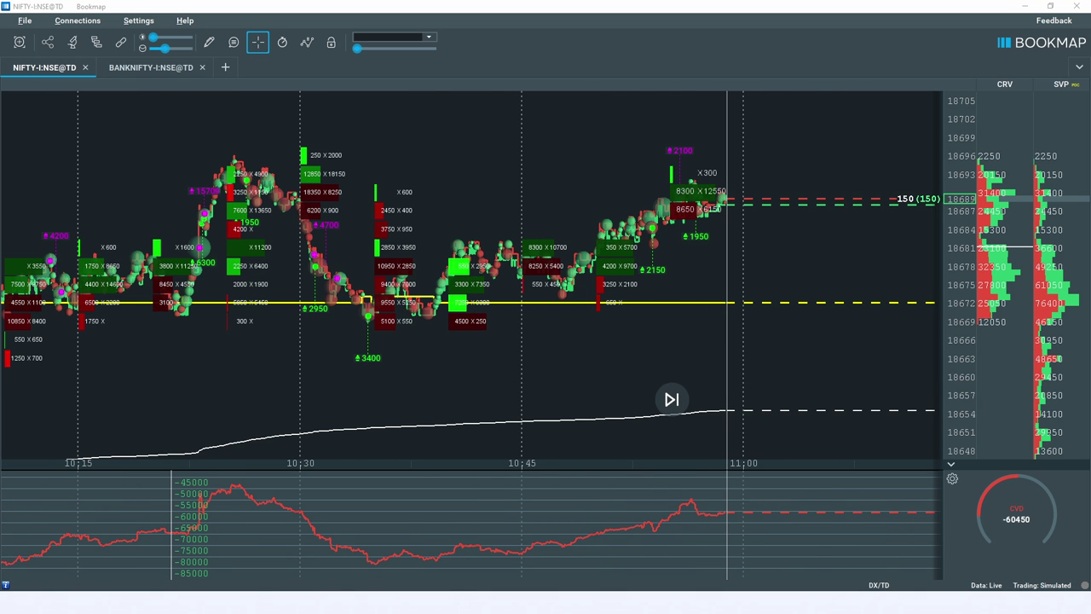
Switch to TradingView and look up NIFTY to load the S&P CNX NIFTY INDEX FUTURES chart in place of BANKNIFTY.
key("alt+Tab")
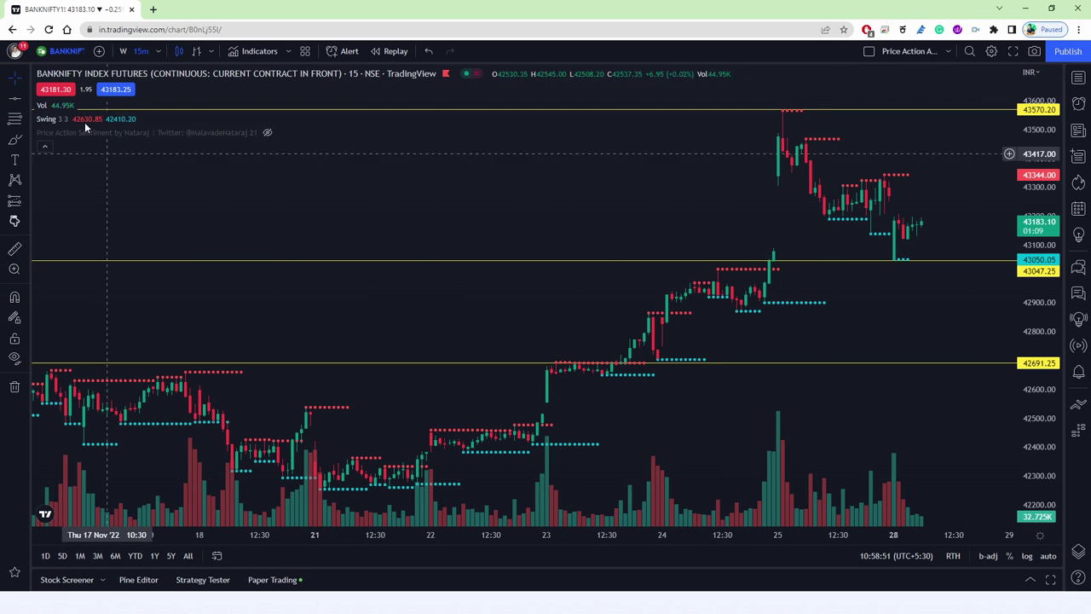
left_click(63, 51)
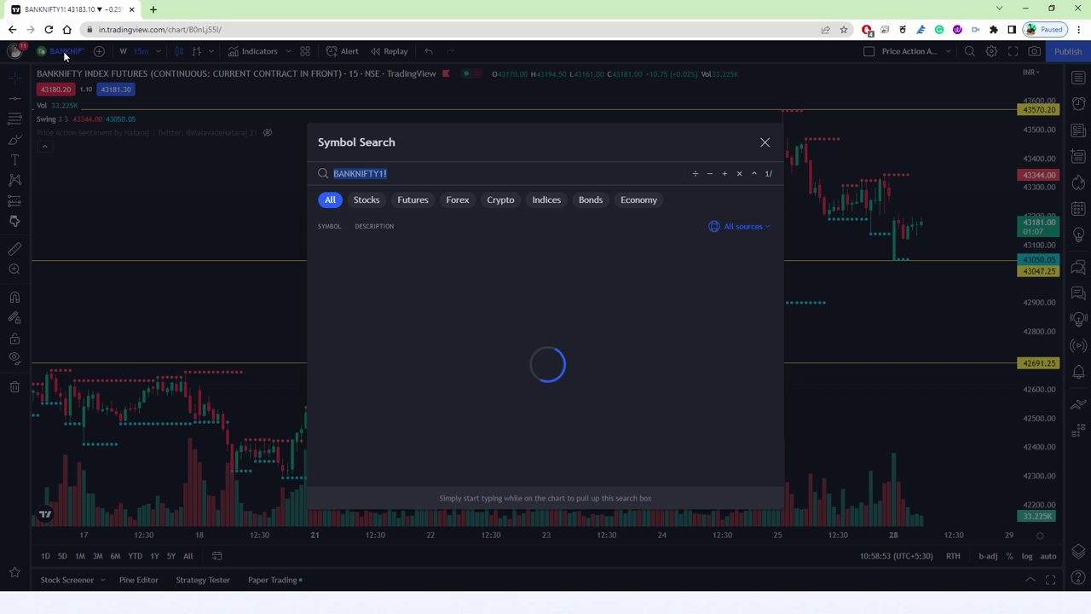
type("NIFTY")
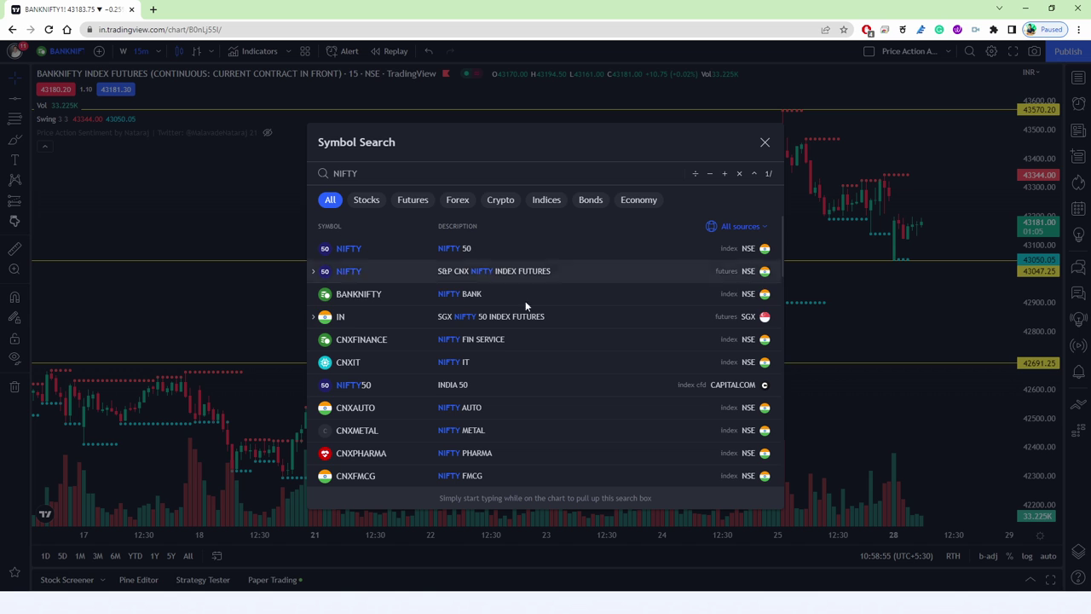
left_click(576, 265)
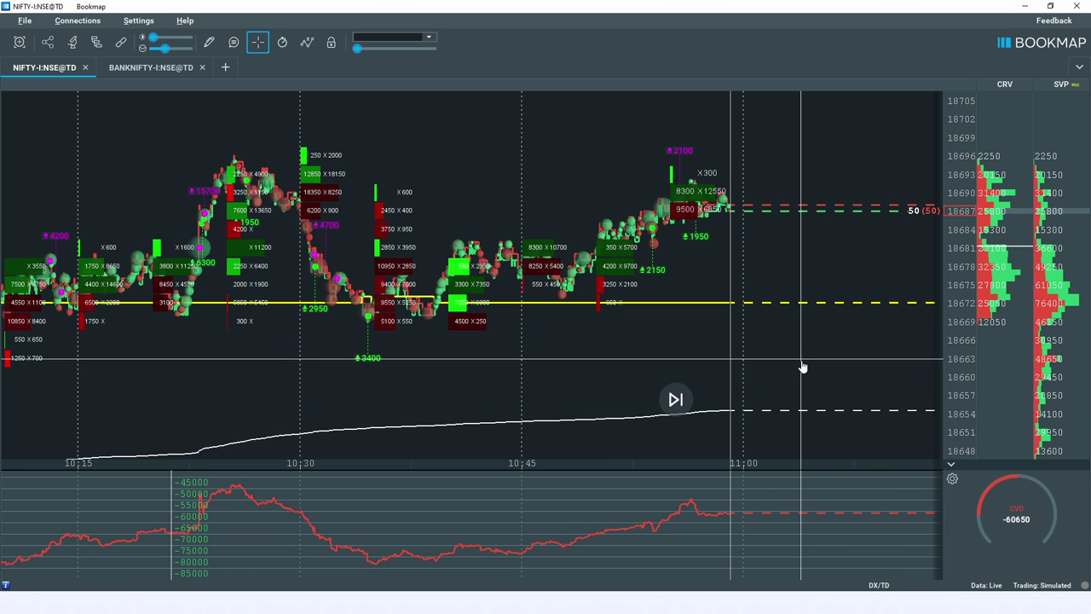
Back in Bookmap, sketch an upper level line, a falling stroke and a lower level line above NIFTY-I's 10:35 to 10:50 price action.
scroll(605, 367, "down", 5)
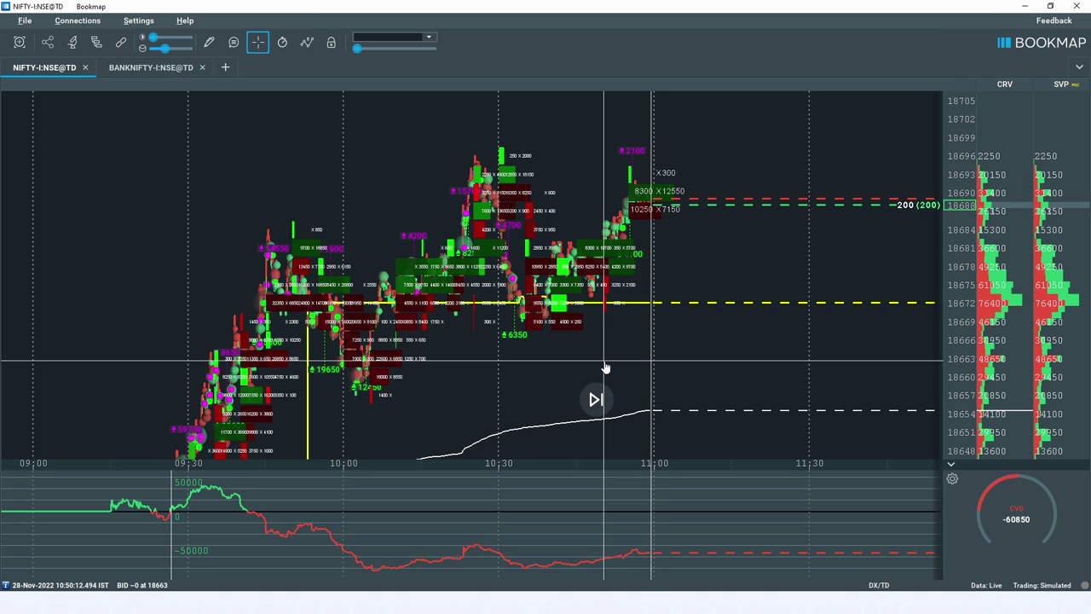
scroll(604, 367, "up", 5)
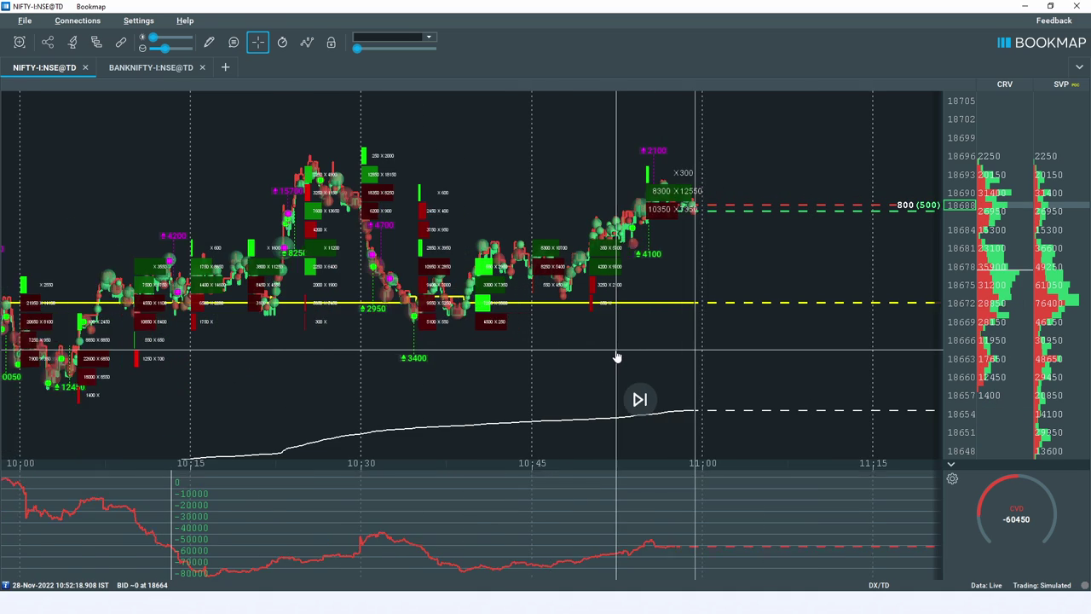
scroll(670, 361, "up", 3)
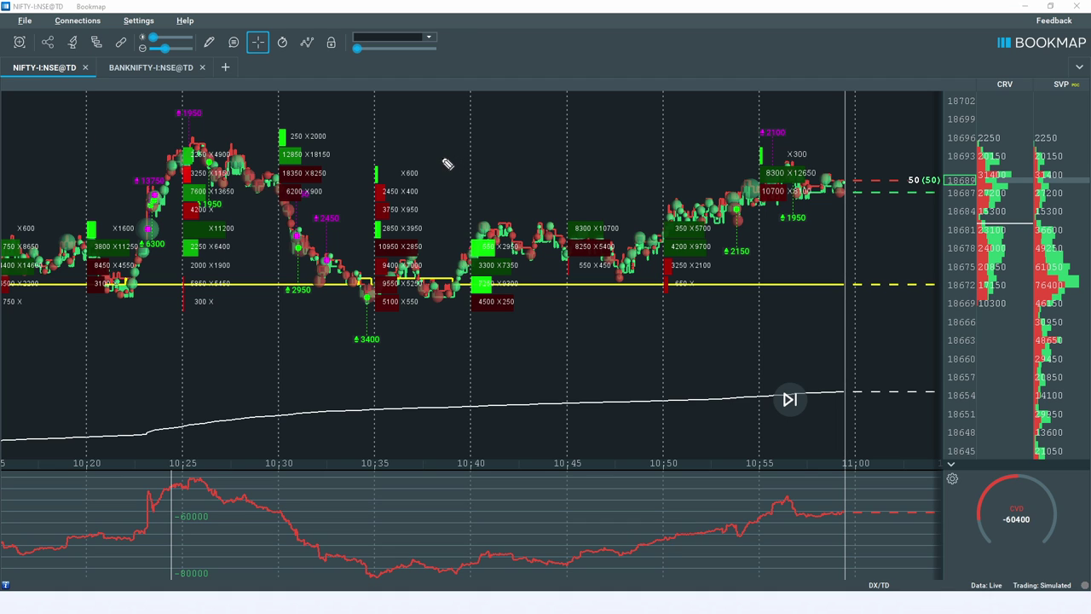
mouse_move(414, 118)
left_mouse_down()
mouse_move(550, 101)
mouse_move(522, 170)
left_mouse_up()
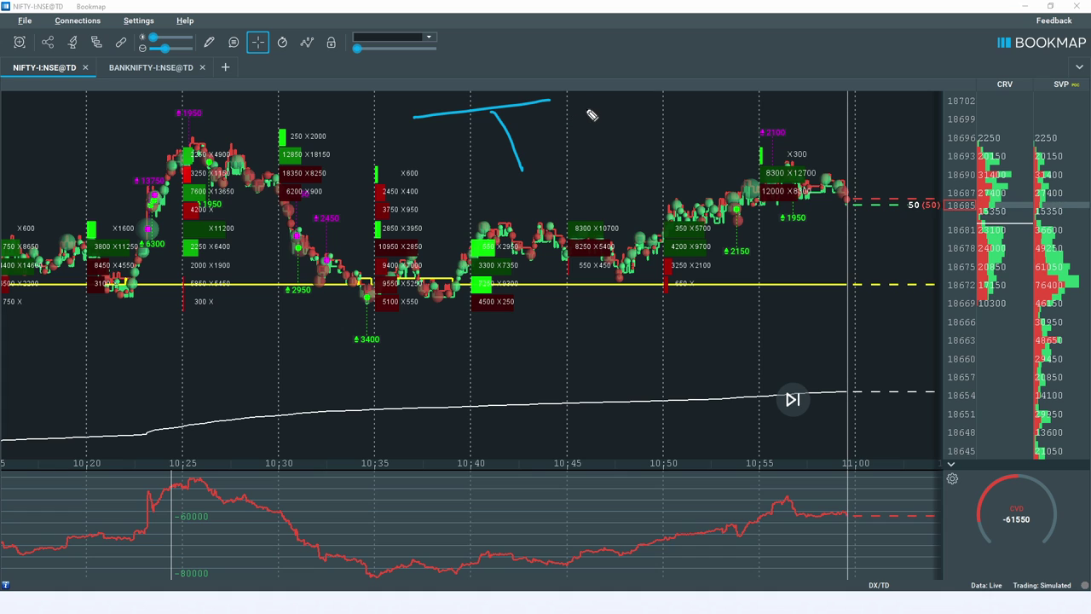
left_click_drag(510, 171, 695, 182)
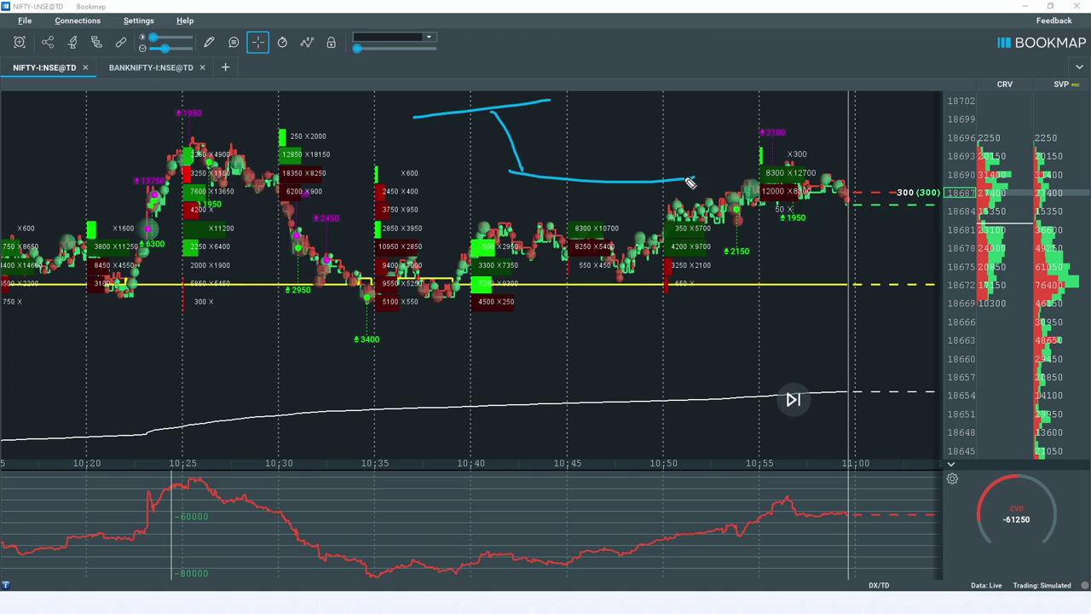
Add an upward breakout arrow rising from the lower line, extend the upper level line across it, and clear the sketch.
left_click_drag(613, 143, 642, 103)
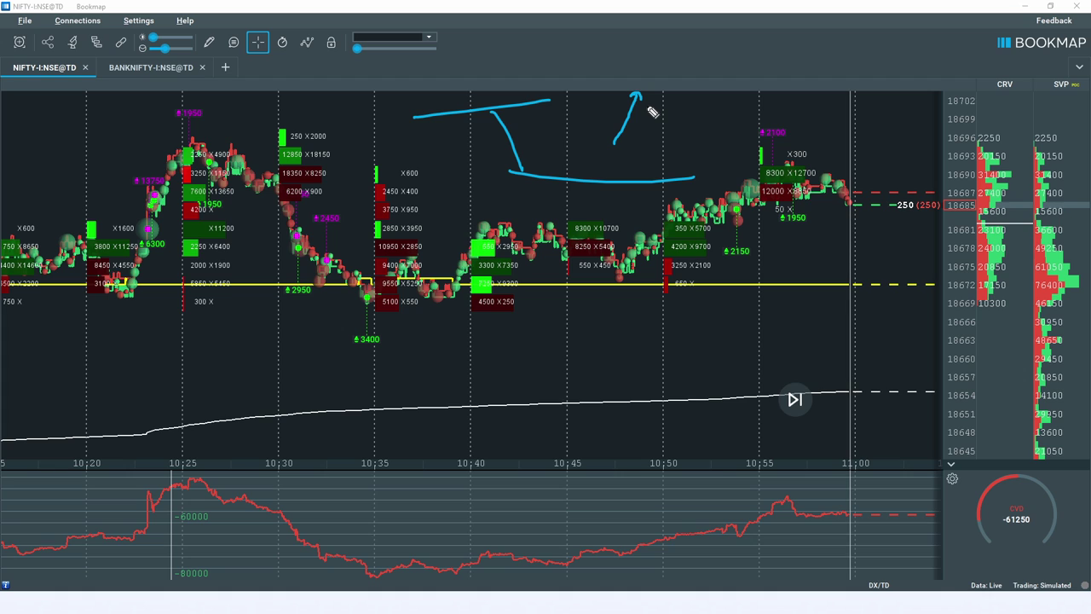
left_click_drag(518, 106, 664, 103)
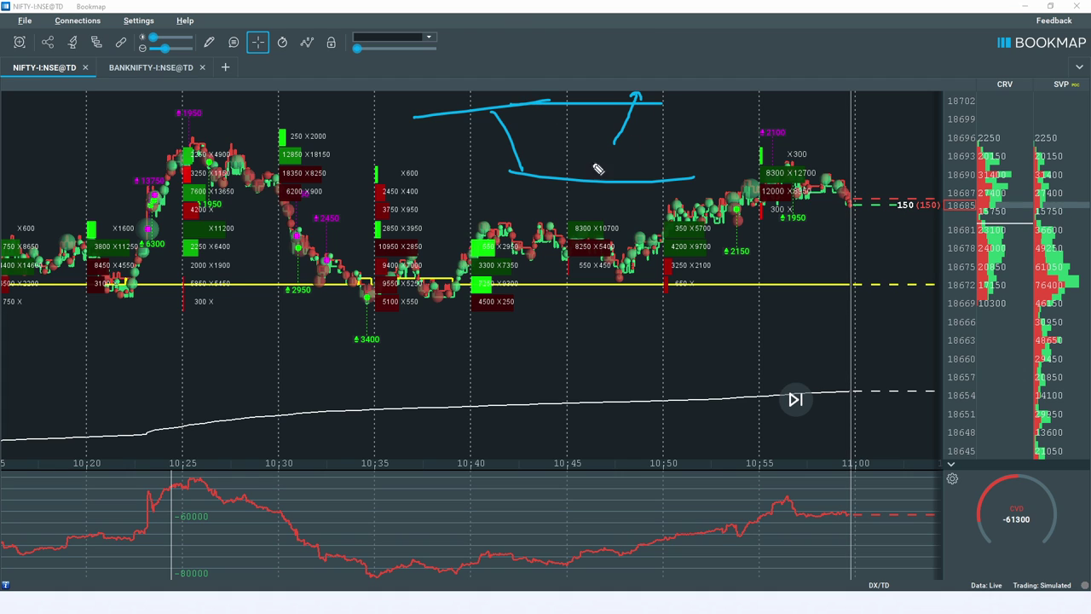
left_click_drag(614, 168, 616, 182)
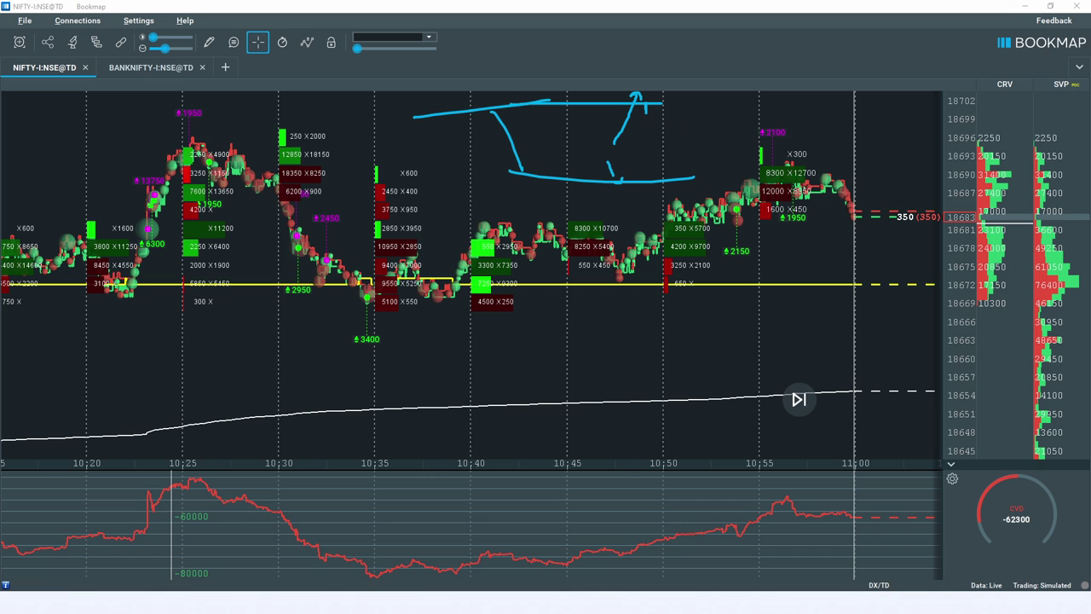
key("Escape")
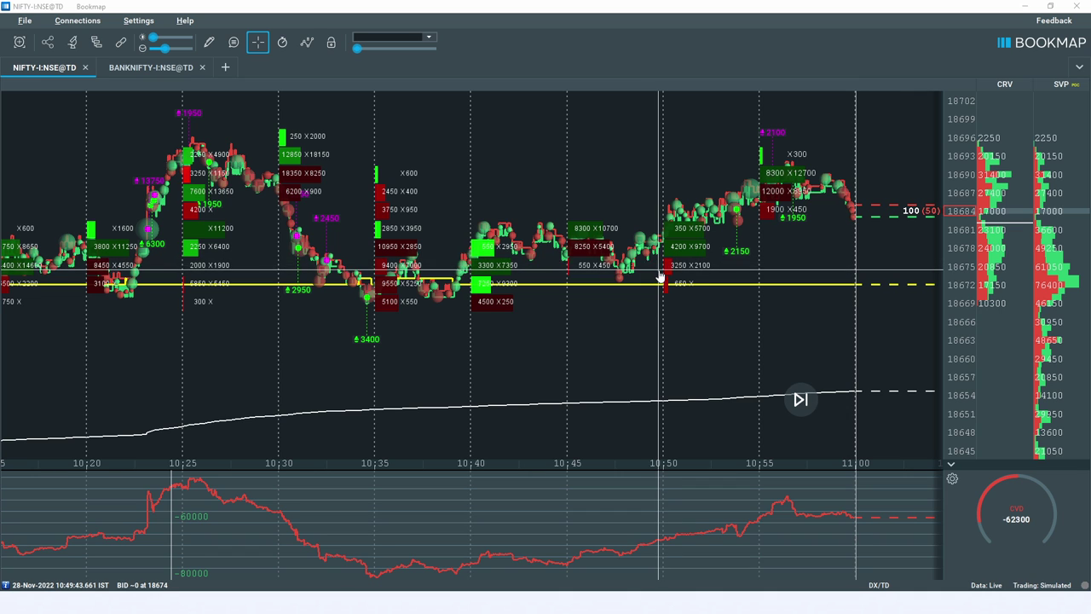
Examine NIFTY-I's latest footprint bar at 11:00 against the earlier swings at wider and closer time scales.
scroll(611, 319, "down", 5)
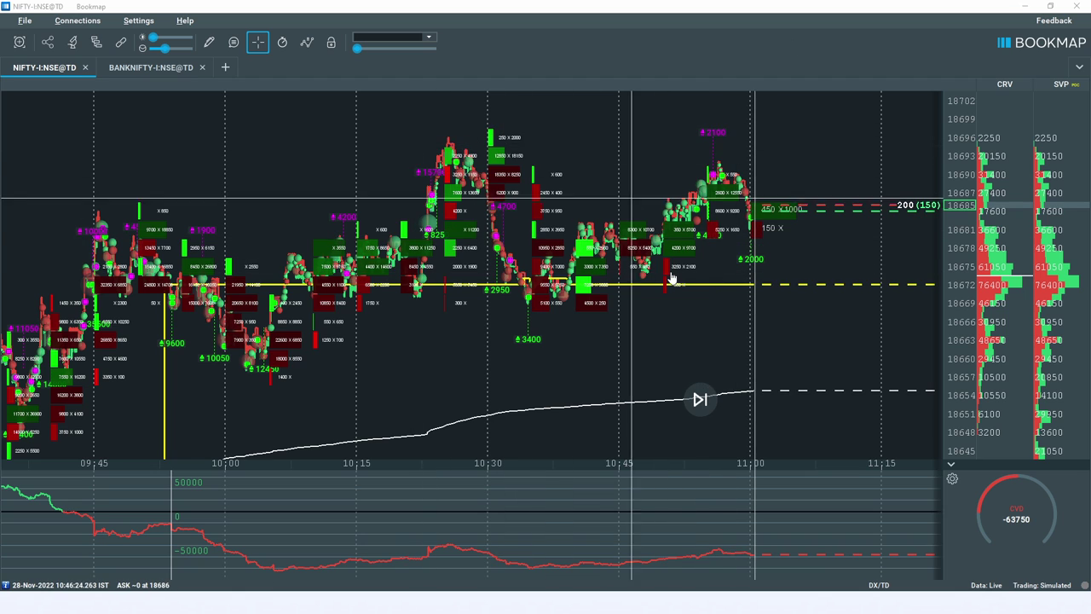
scroll(684, 282, "up", 3)
scroll(767, 303, "down", 4)
scroll(767, 299, "up", 2)
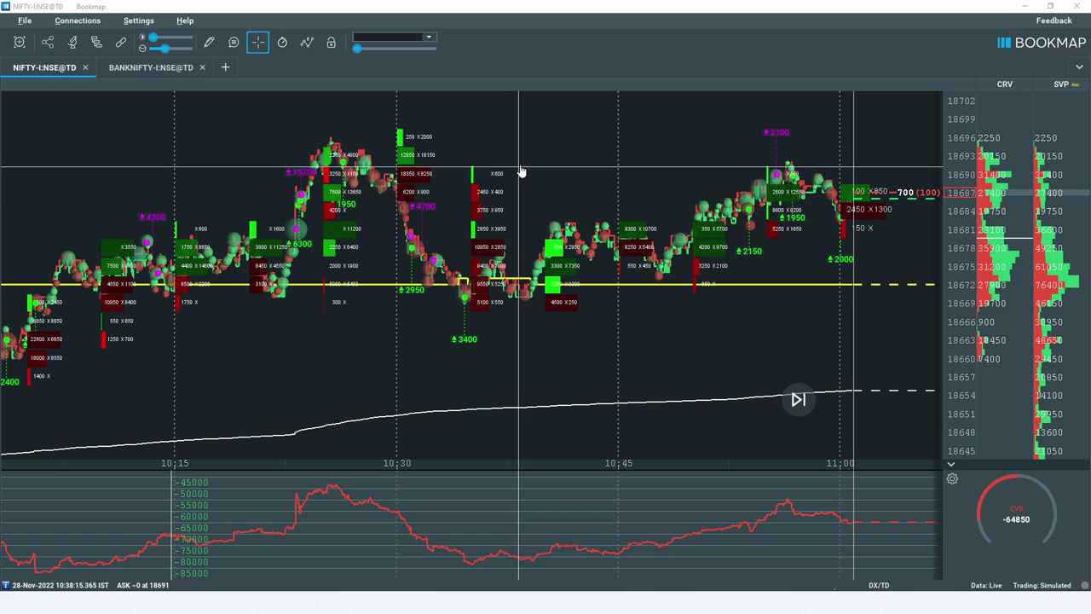
scroll(865, 239, "up", 4)
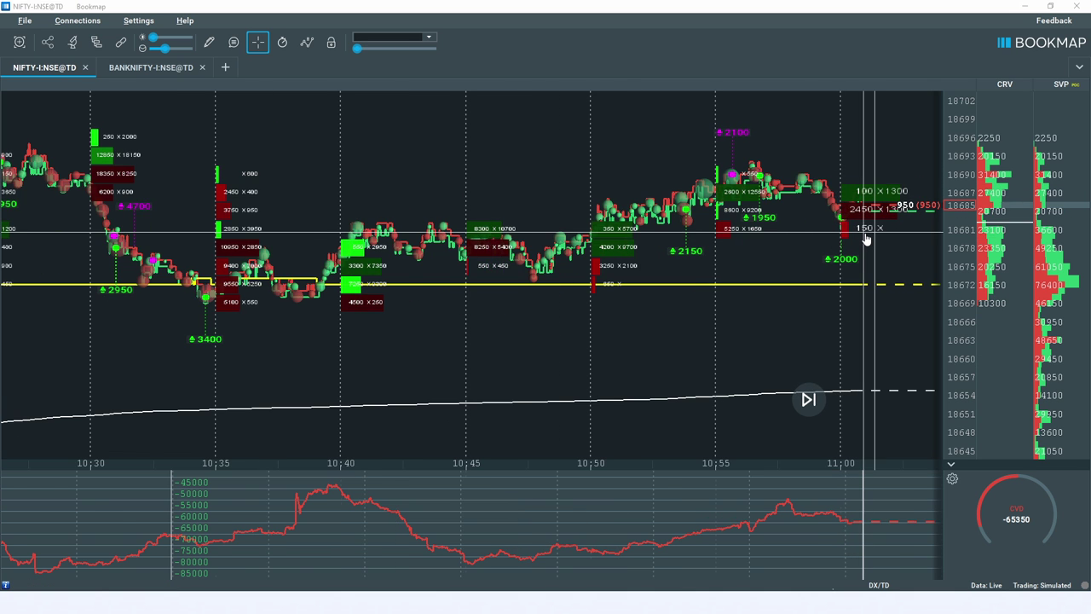
scroll(865, 239, "down", 4)
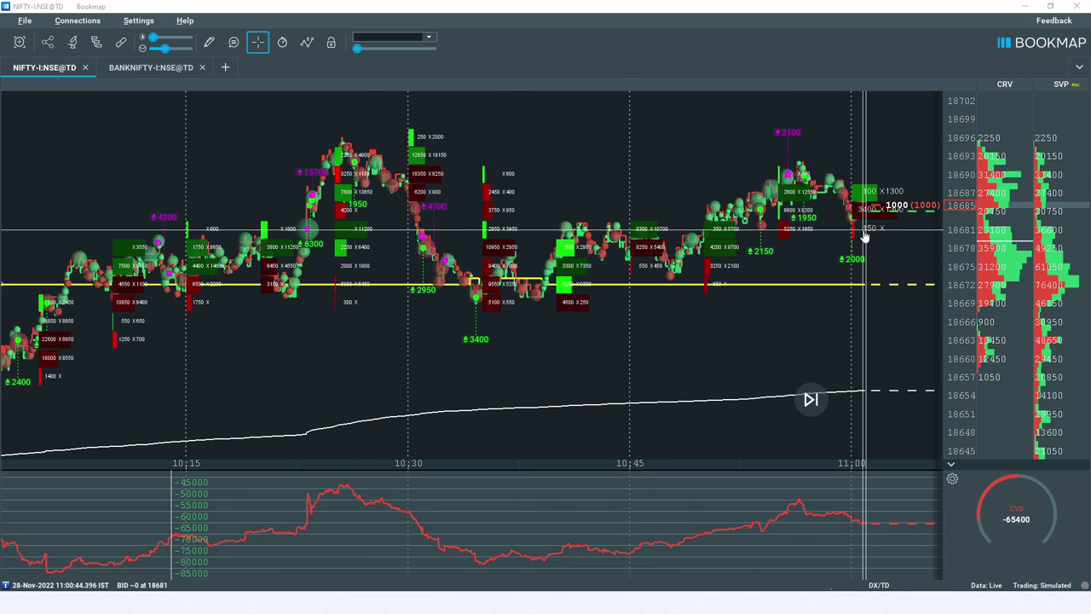